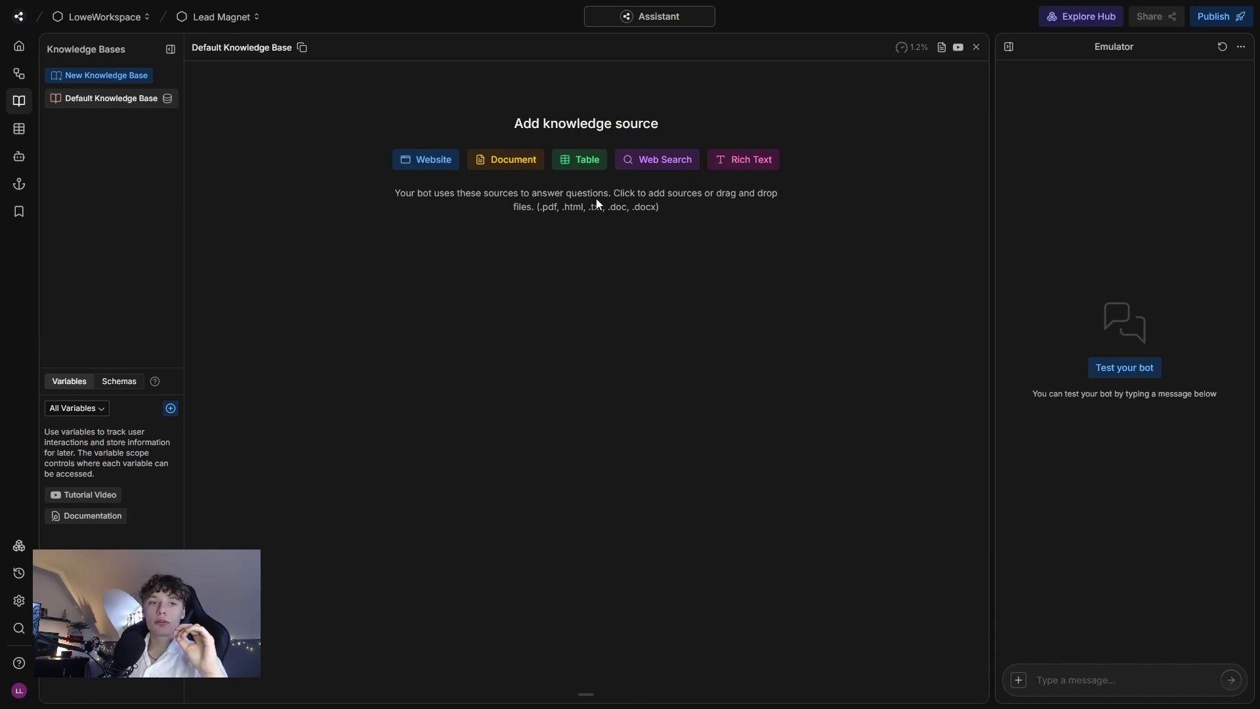
# Add the document "KB 2025 Chatbot Magic EG Fashion.pdf" to the Default Knowledge Base and auto-optimize the knowledge base
pyautogui.click(508, 160)
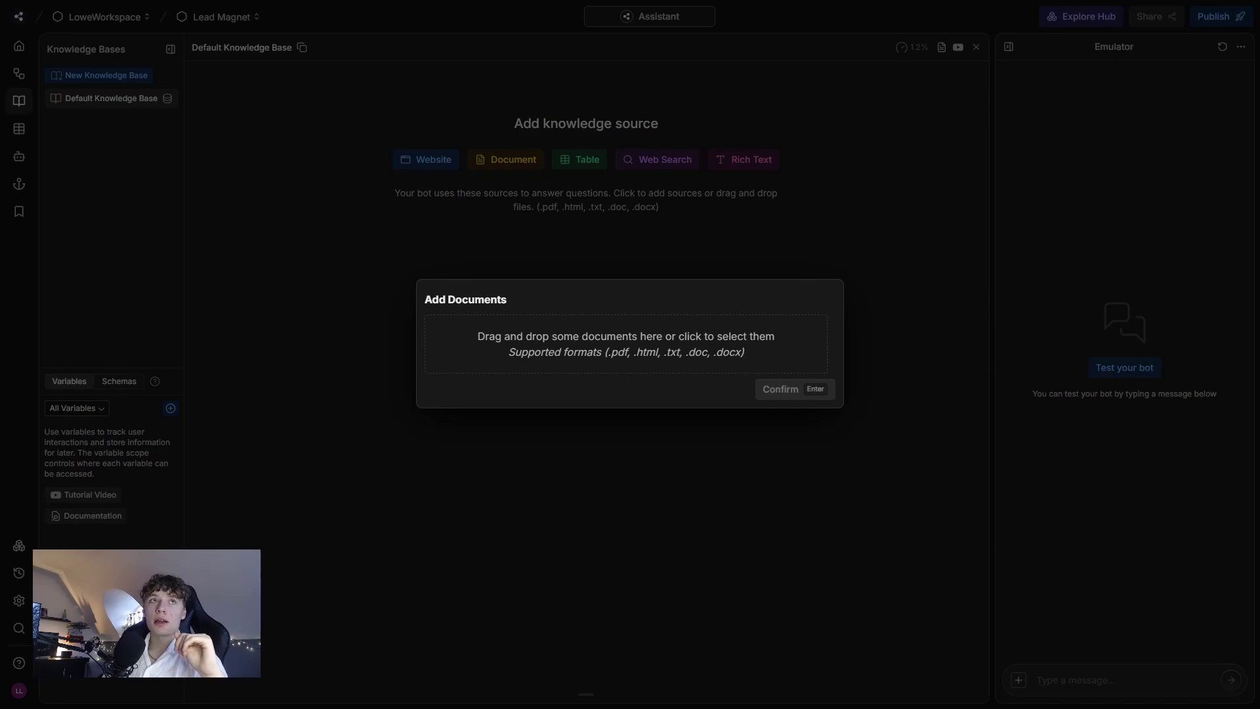
pyautogui.moveTo(247, 116); pyautogui.dragTo(535, 321)
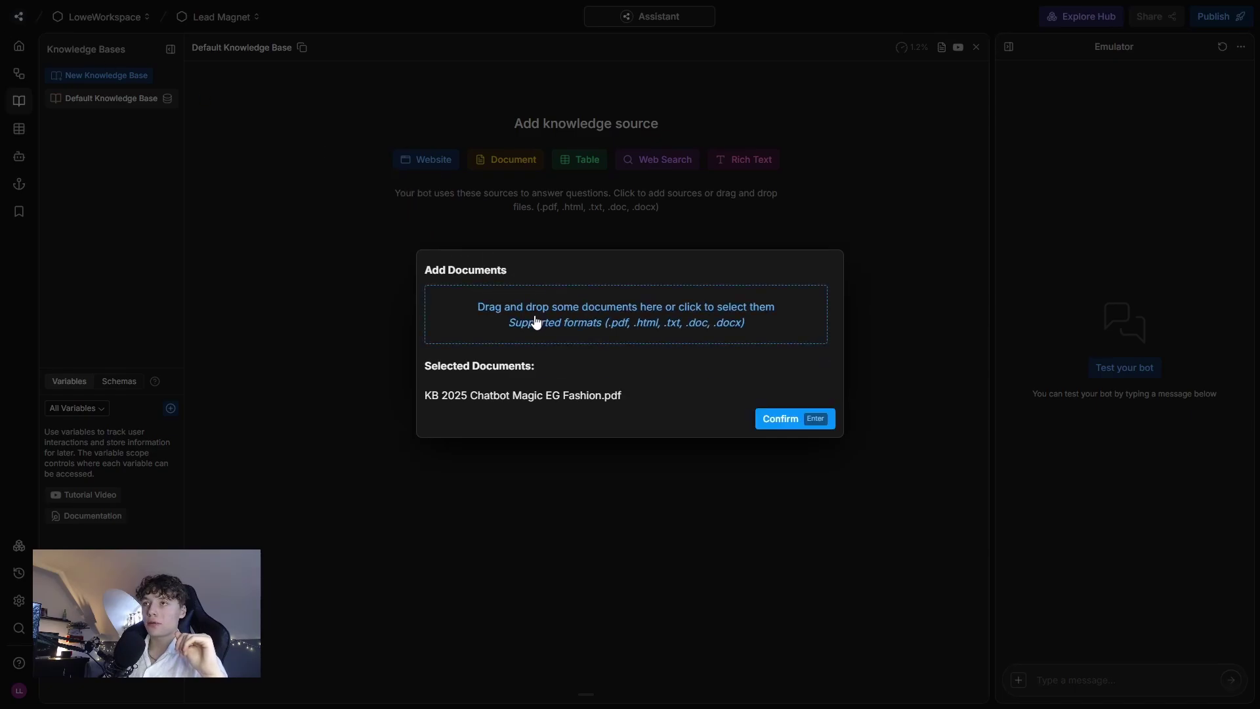
pyautogui.click(809, 428)
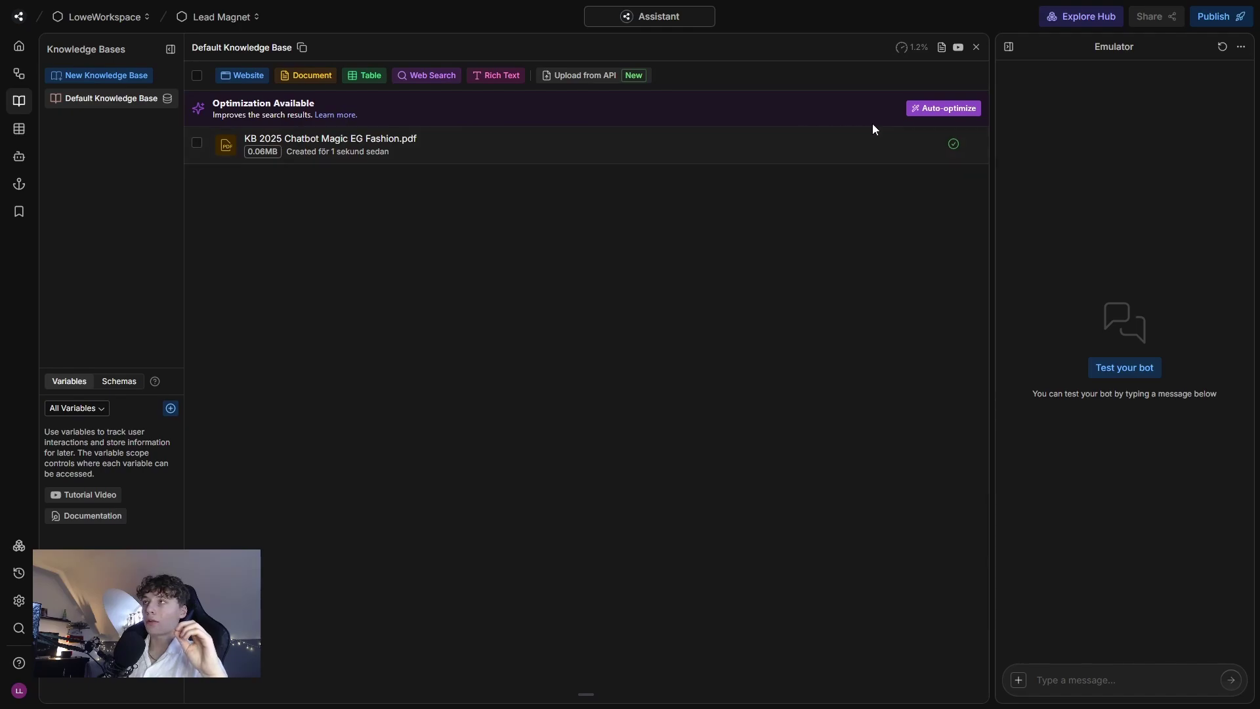
pyautogui.click(926, 115)
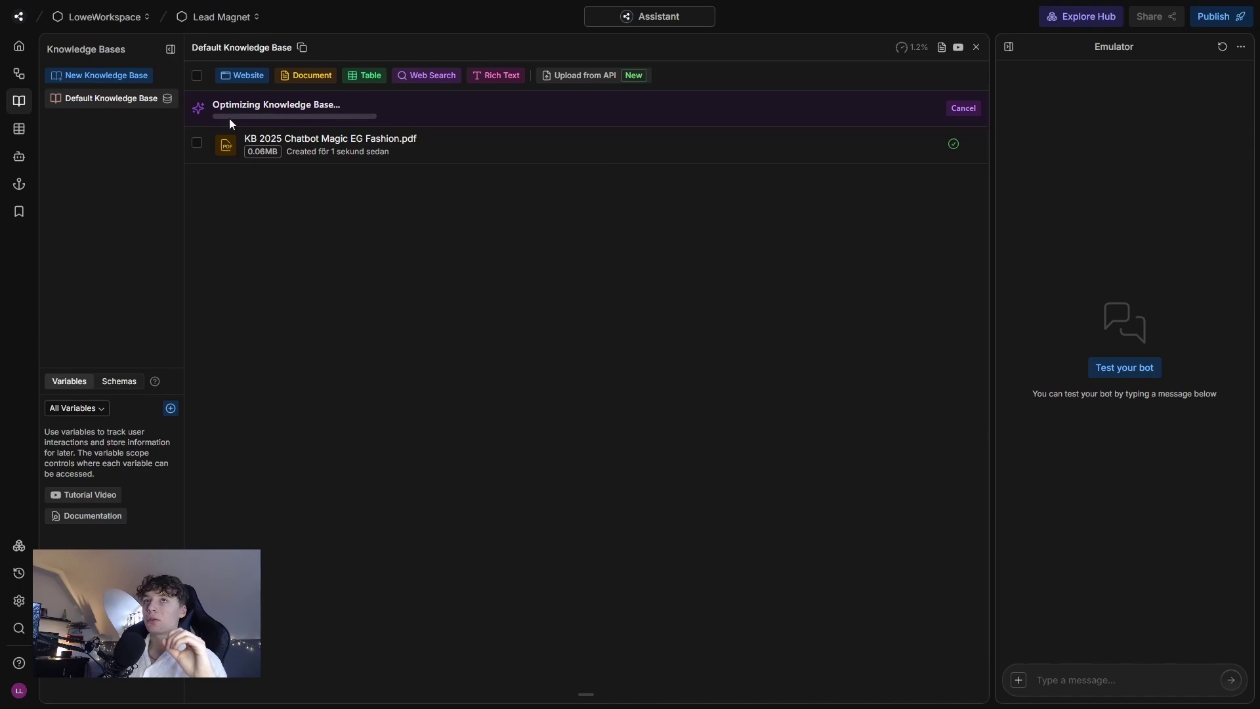
# Delete the video, the default comment and the AutonomousNode from the Main workflow, leaving only the Start and End nodes
pyautogui.click(19, 46)
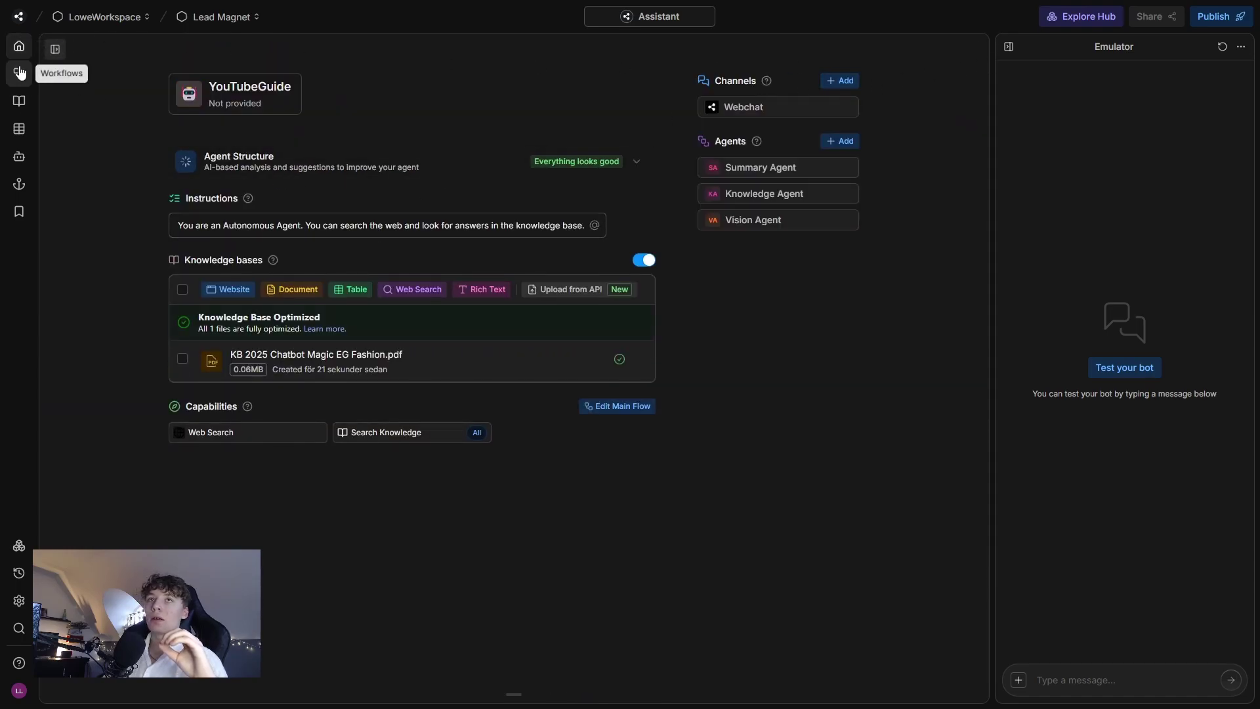
pyautogui.click(24, 78)
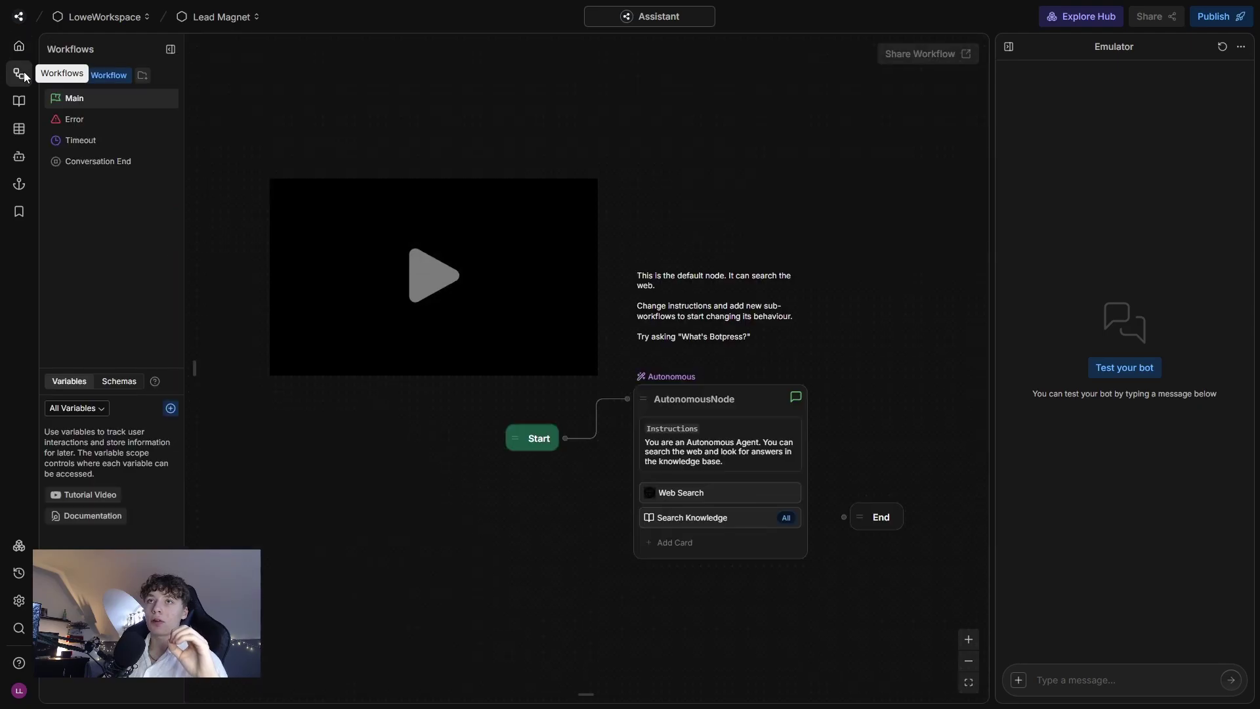
pyautogui.rightClick(509, 288)
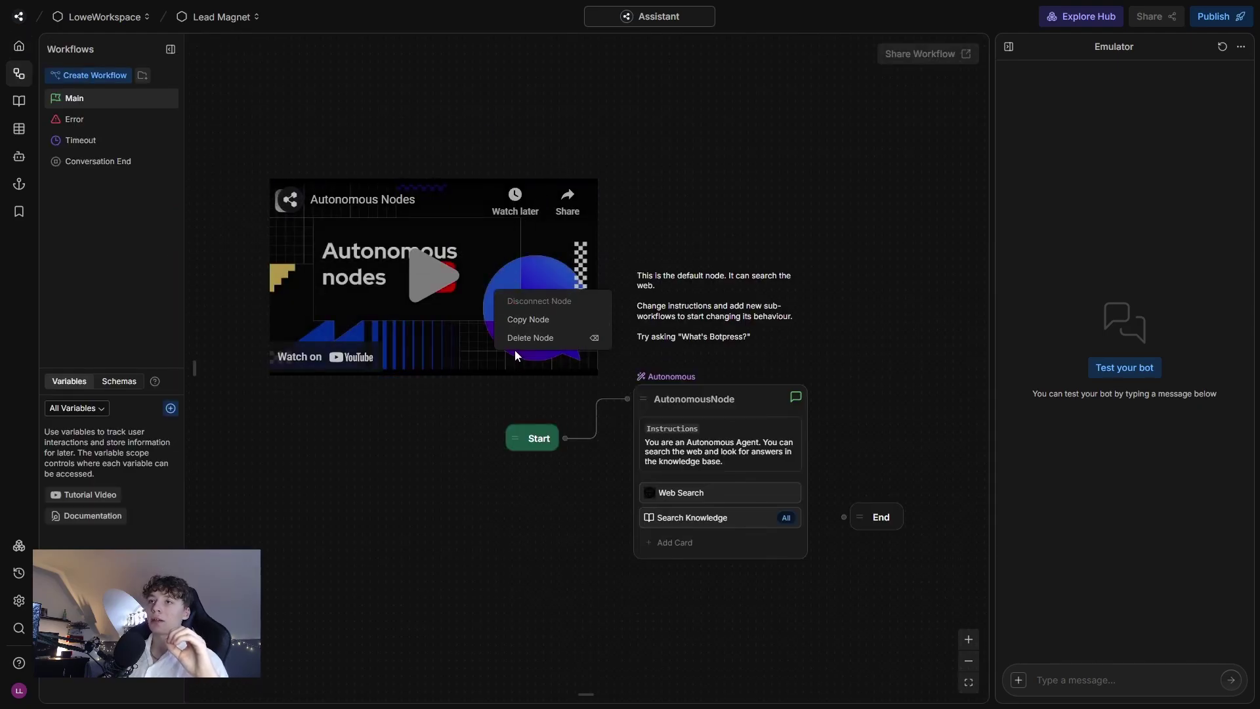
pyautogui.click(530, 338)
pyautogui.rightClick(698, 289)
pyautogui.click(722, 339)
pyautogui.rightClick(724, 435)
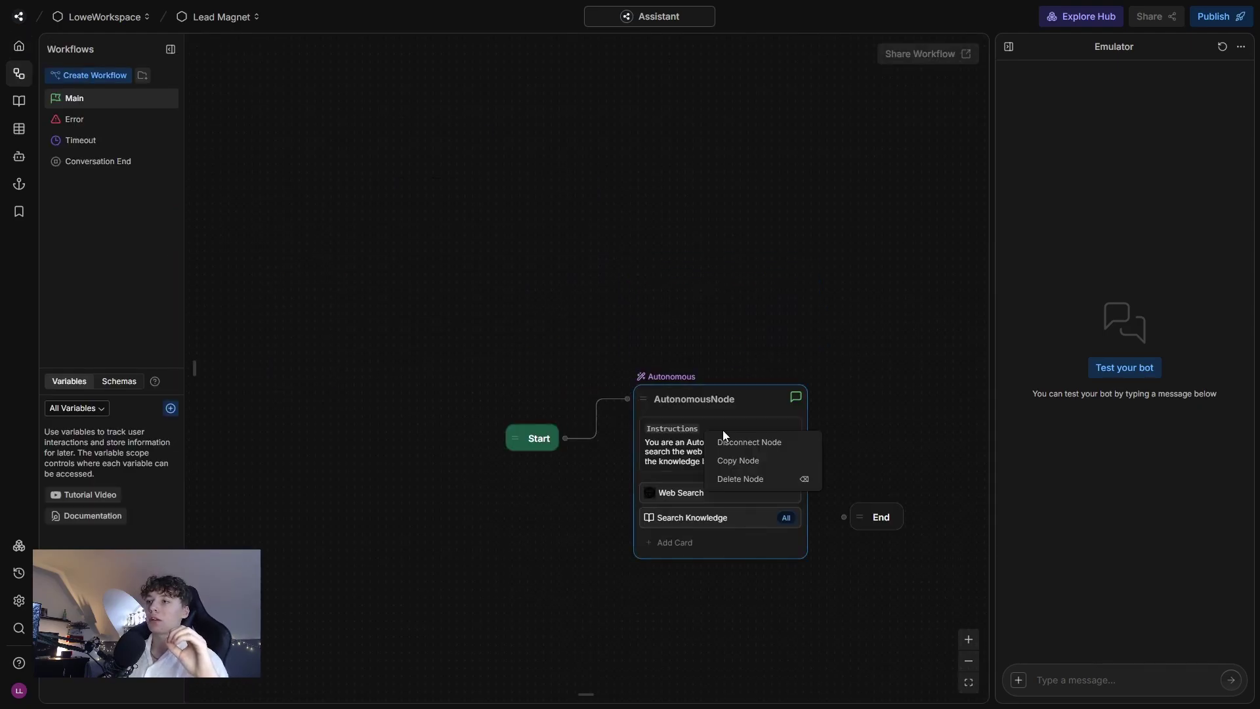
pyautogui.click(742, 481)
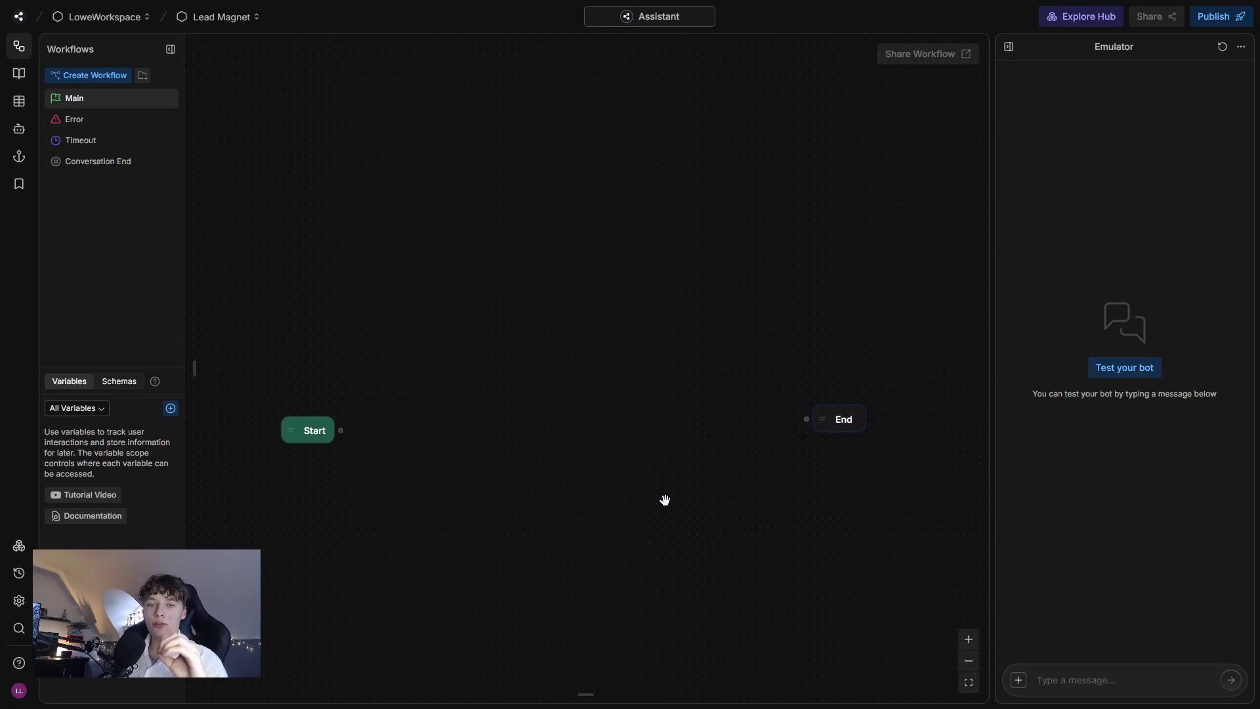
# Add a Standard Node to the Main workflow canvas and name it "Intro"
pyautogui.rightClick(520, 288)
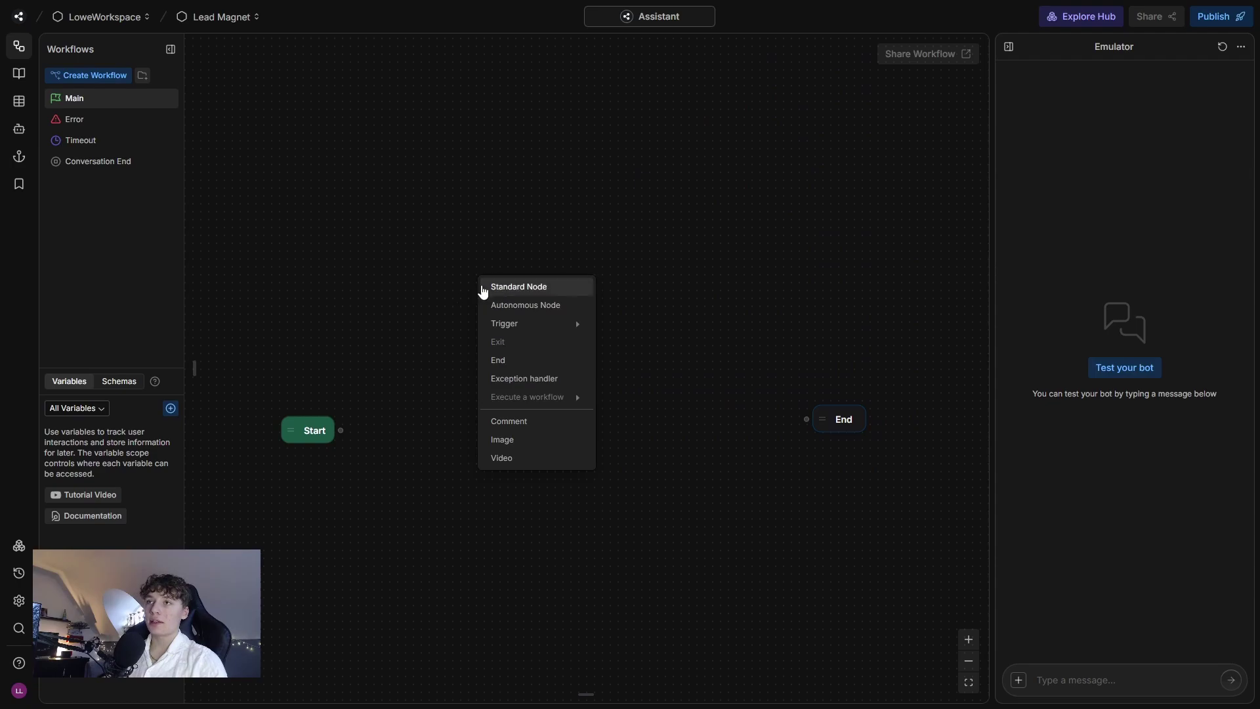
pyautogui.click(493, 289)
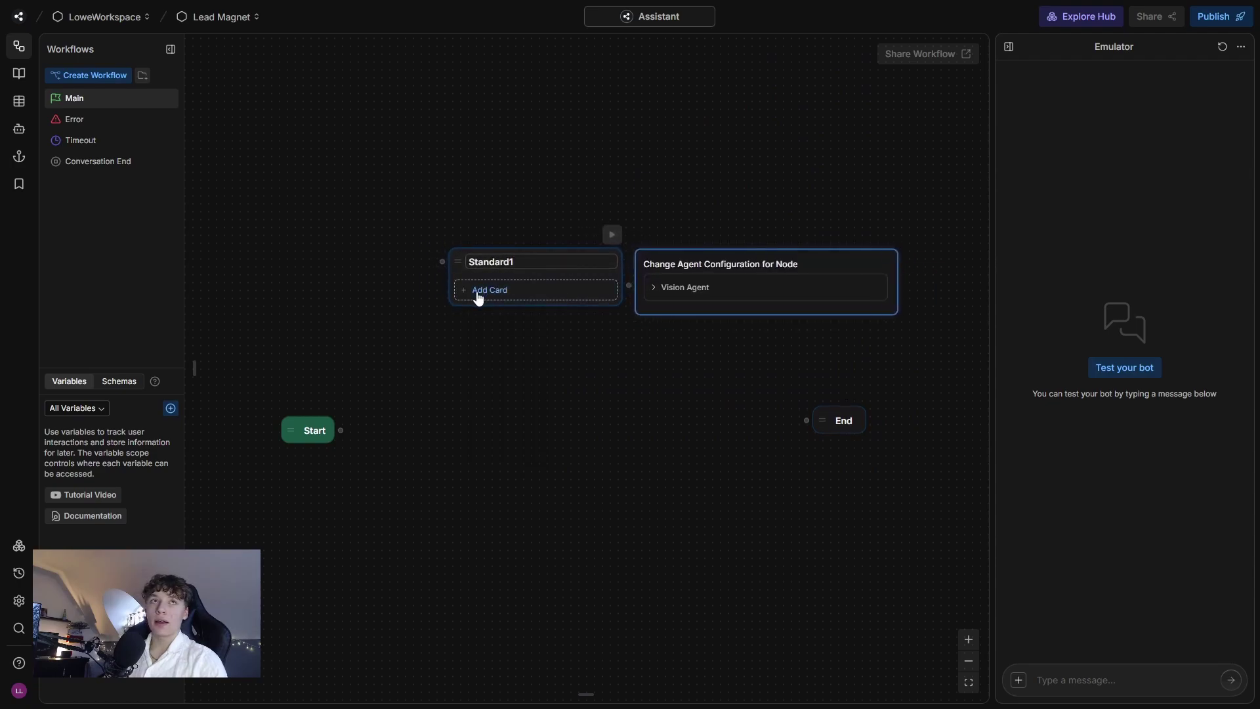
pyautogui.doubleClick(495, 263)
pyautogui.press('BackSpace')
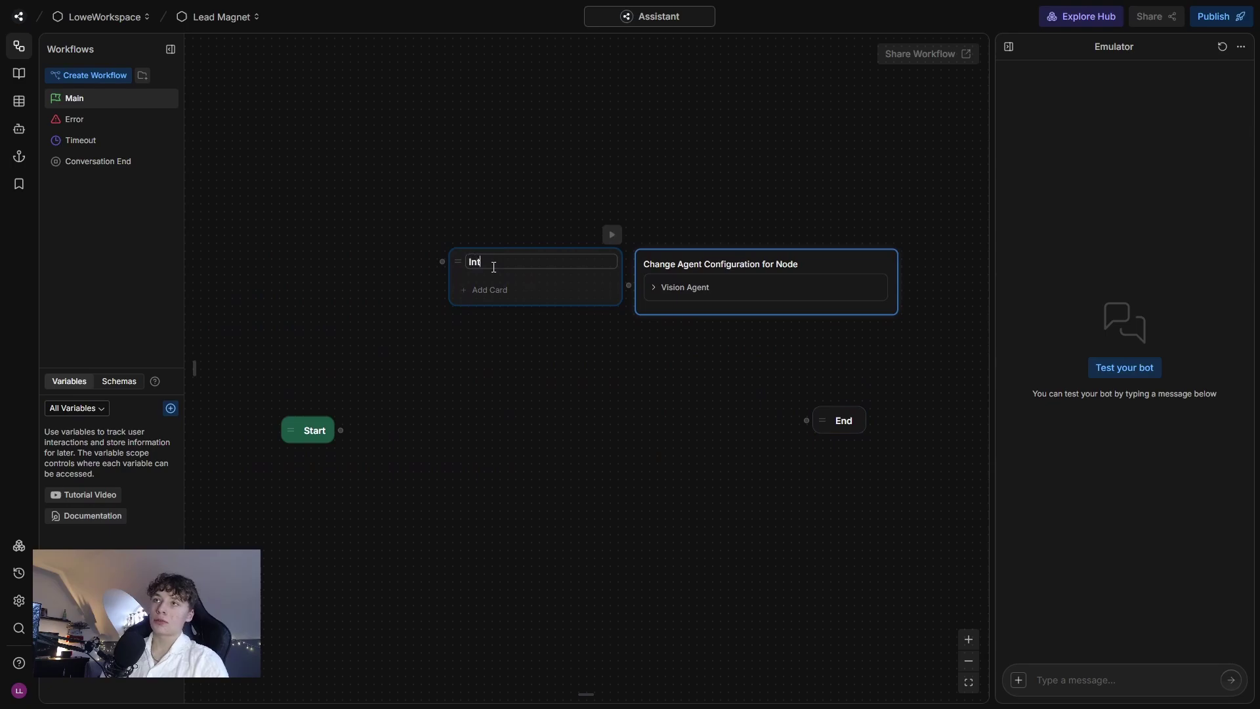
pyautogui.write('Intro')
# Add a Text message card to the Intro node
pyautogui.click(515, 289)
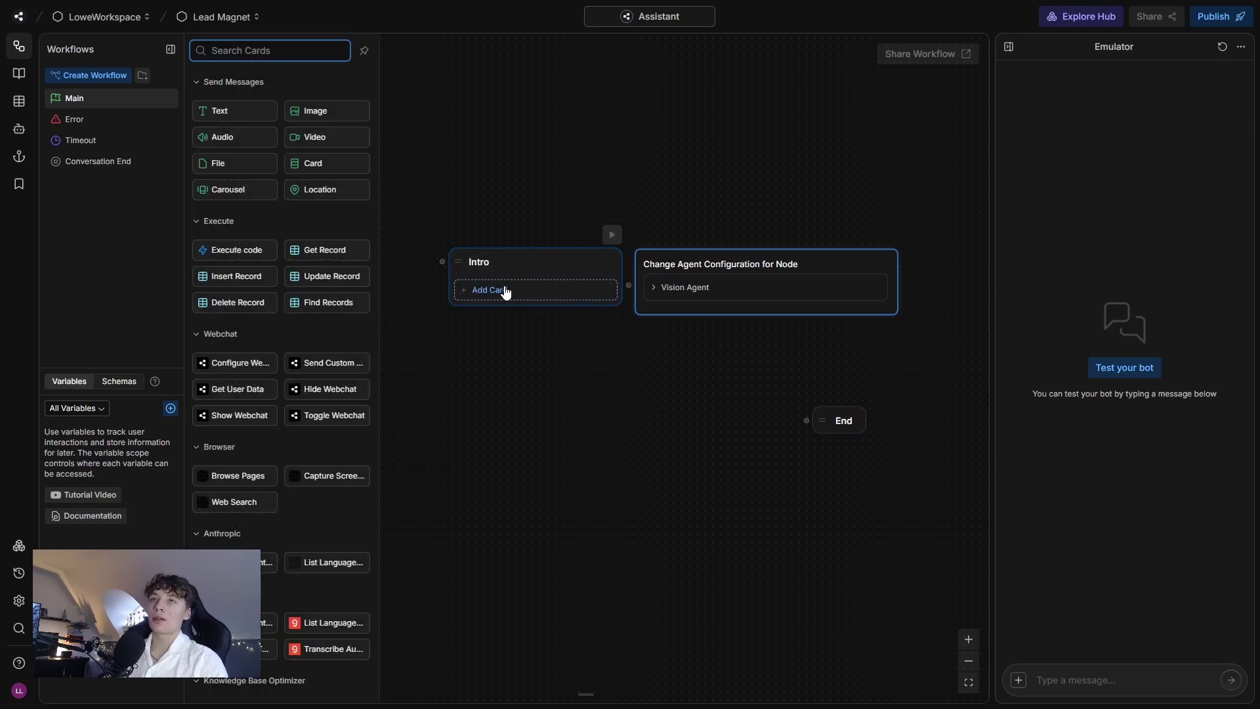
pyautogui.scroll(-10, 263, 420)
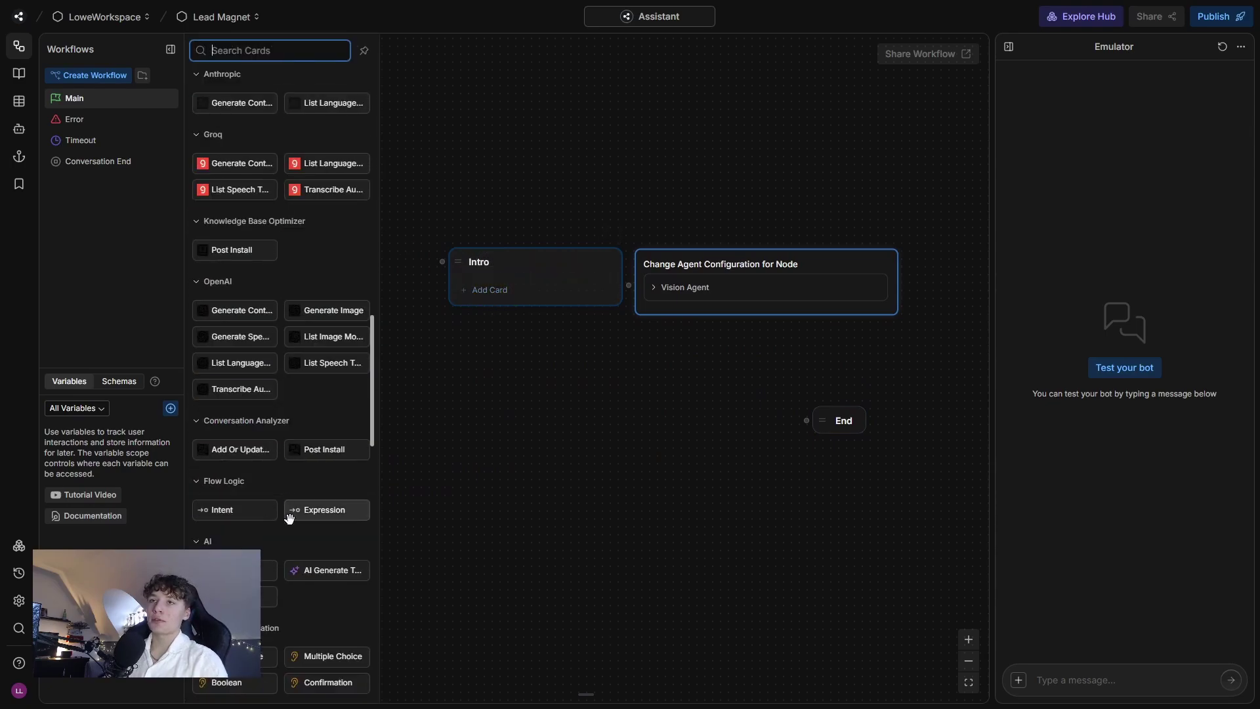
pyautogui.scroll(10, 293, 647)
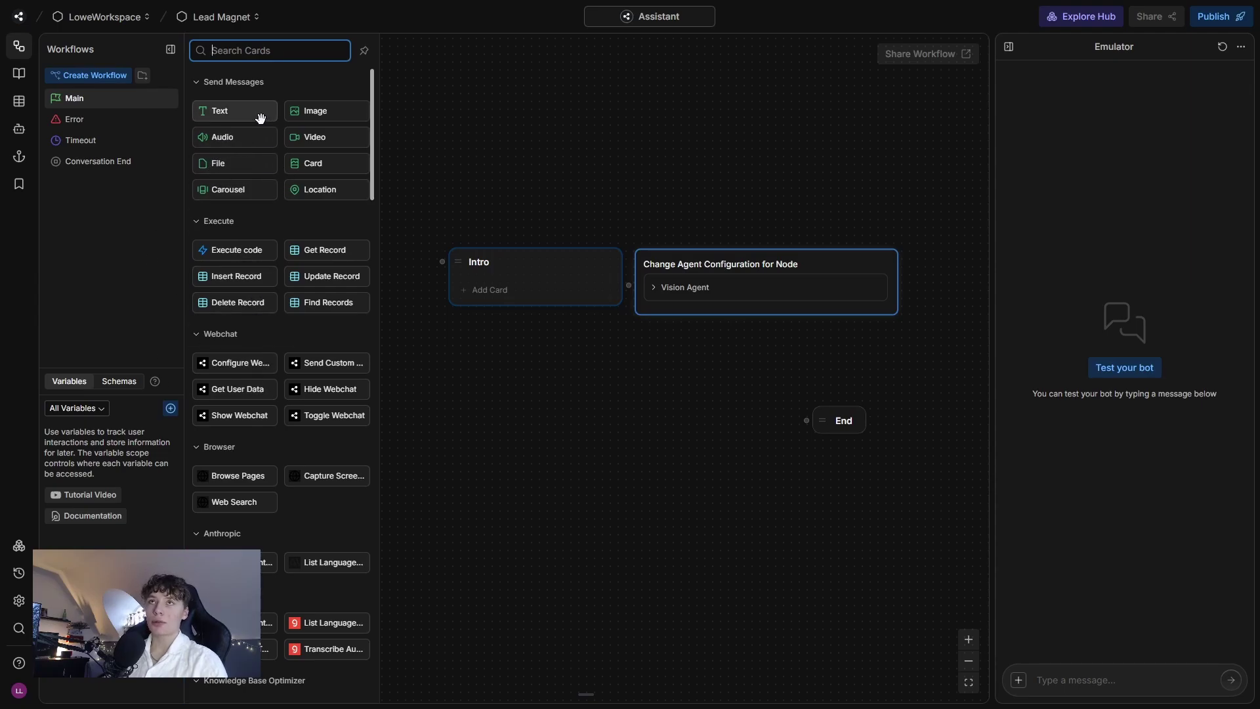
pyautogui.click(230, 115)
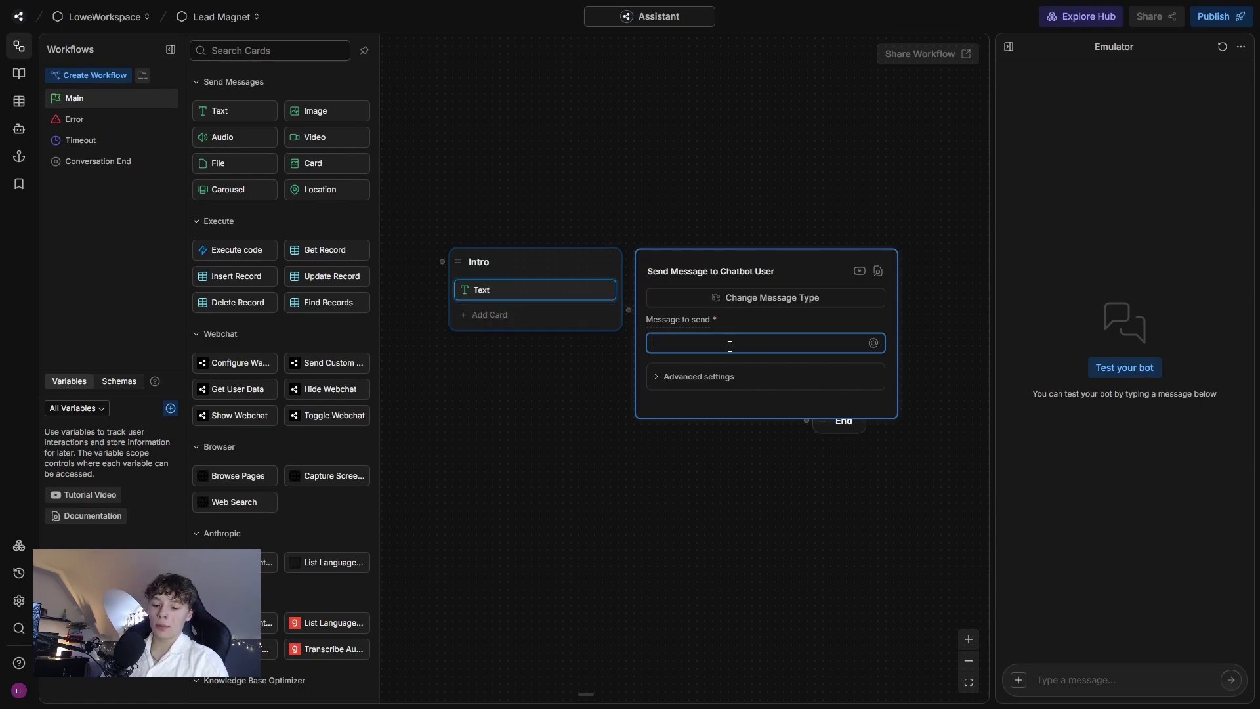
# Insert a waving hand emoji at the beginning of the Text card's message to send
pyautogui.press('super+period')
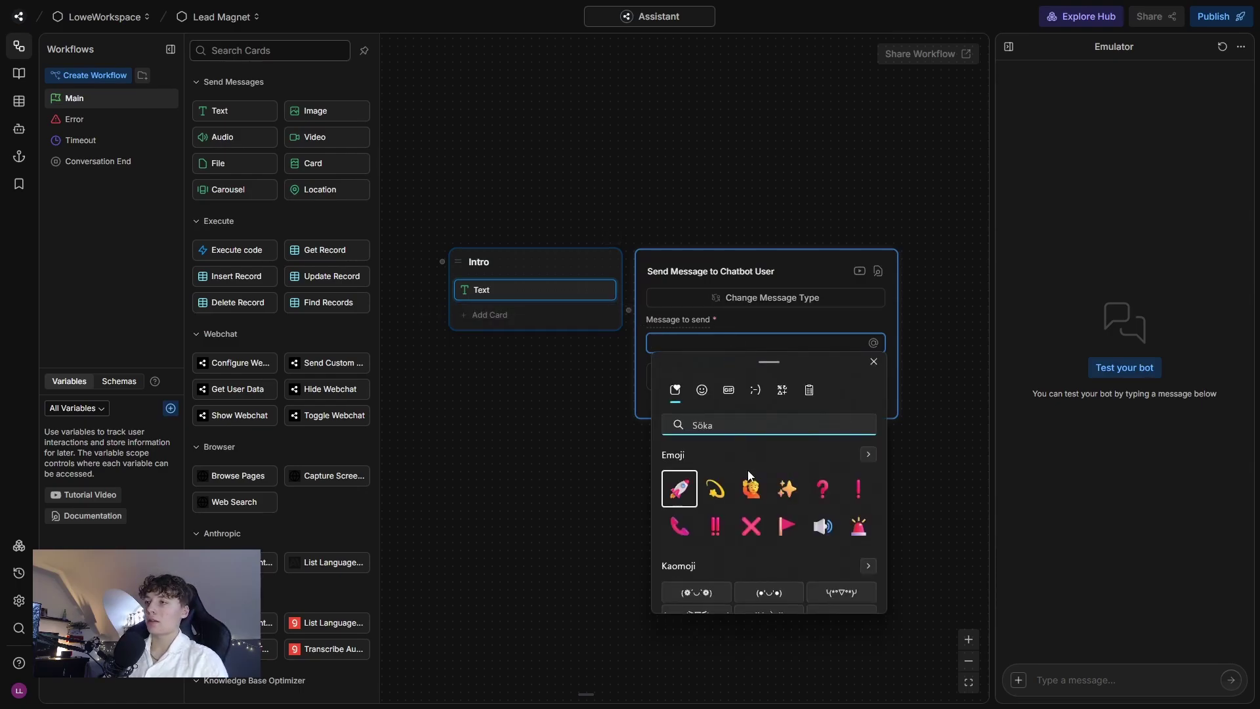
pyautogui.write('wave')
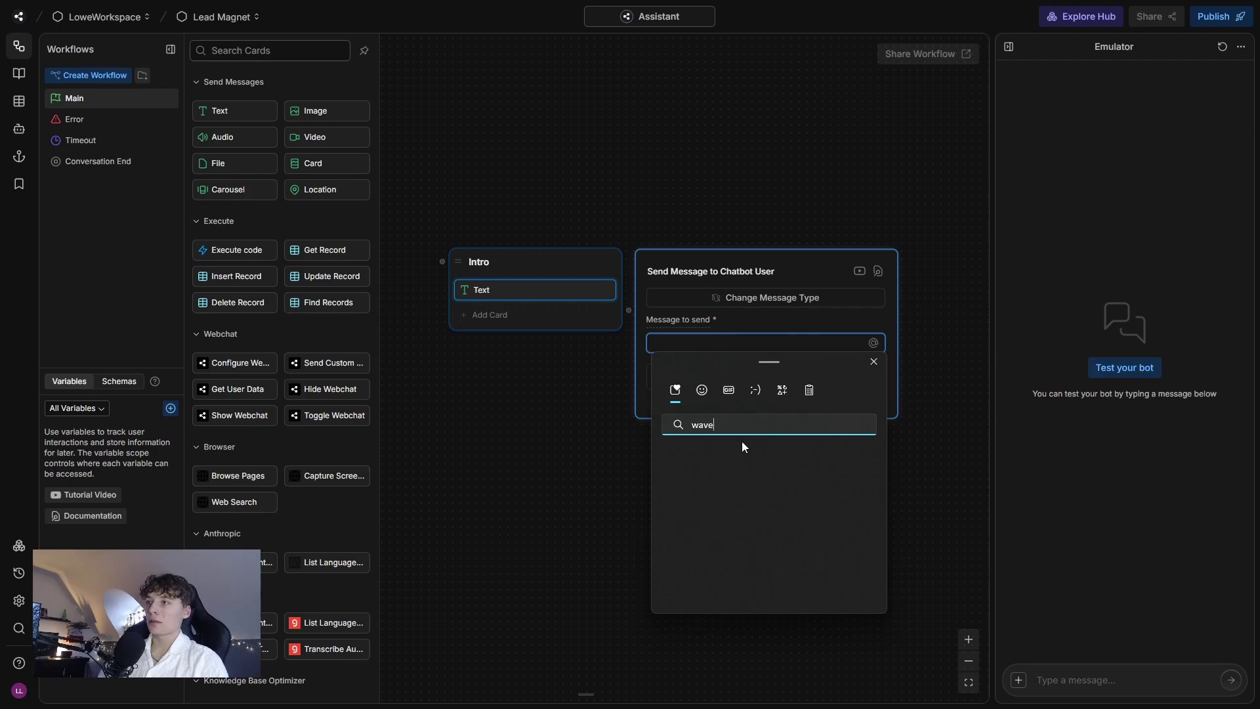
pyautogui.press('BackSpace')
pyautogui.press('BackSpace')
pyautogui.press('BackSpace')
pyautogui.press('BackSpace')
pyautogui.write('vin')
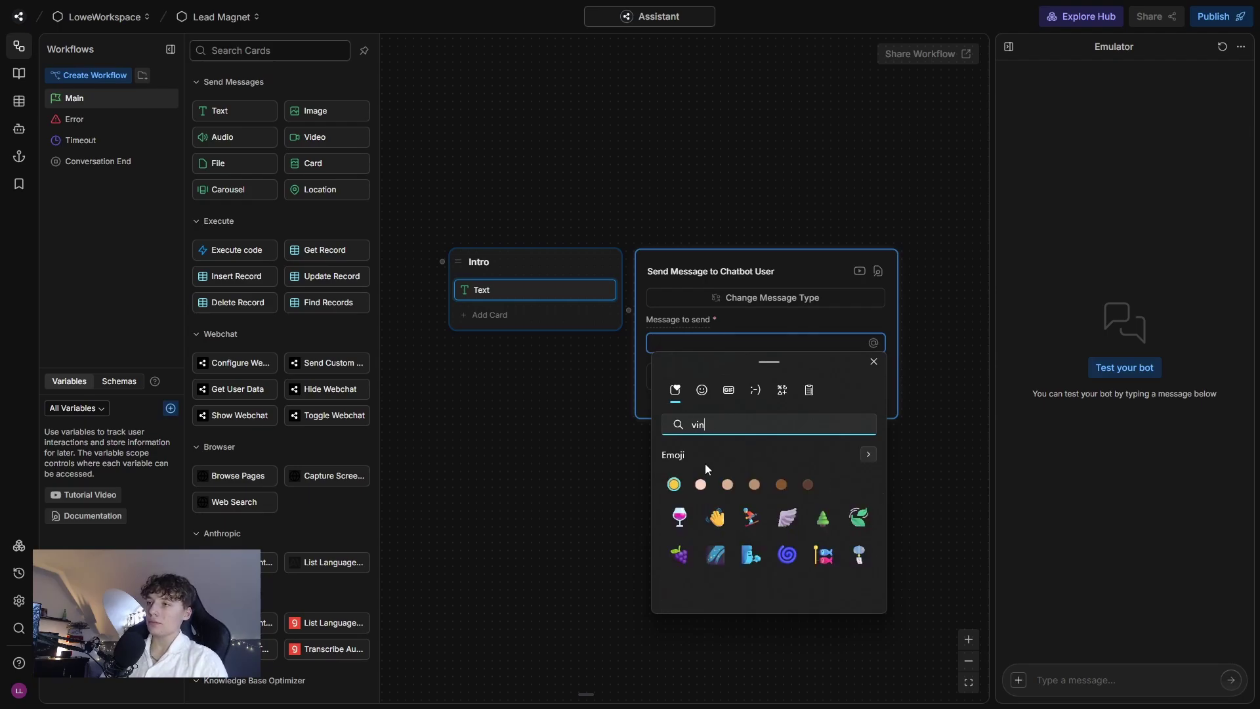
pyautogui.click(717, 529)
# Complete the message after the emoji with "**Welcome to Magic EG Fashion!** I am your virtual AI Agent," followed by the agent's name in bold markers and a period
pyautogui.click(676, 322)
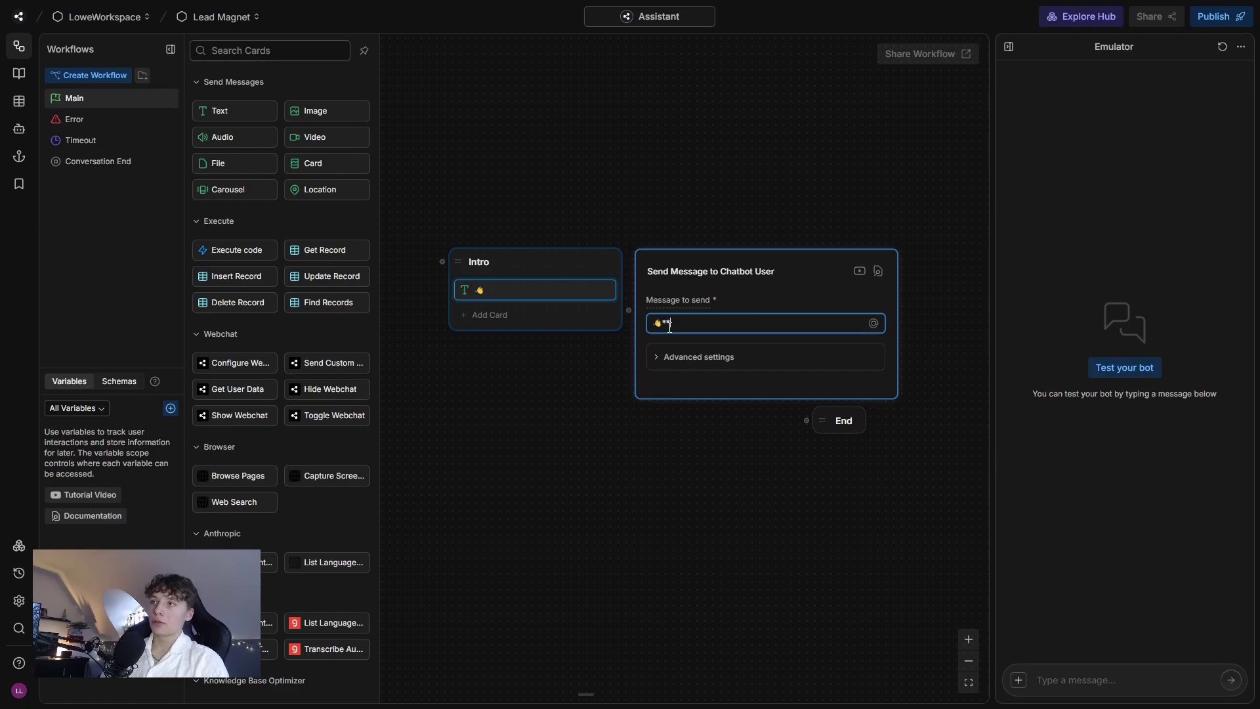
pyautogui.write('**Welcome to Magic EF')
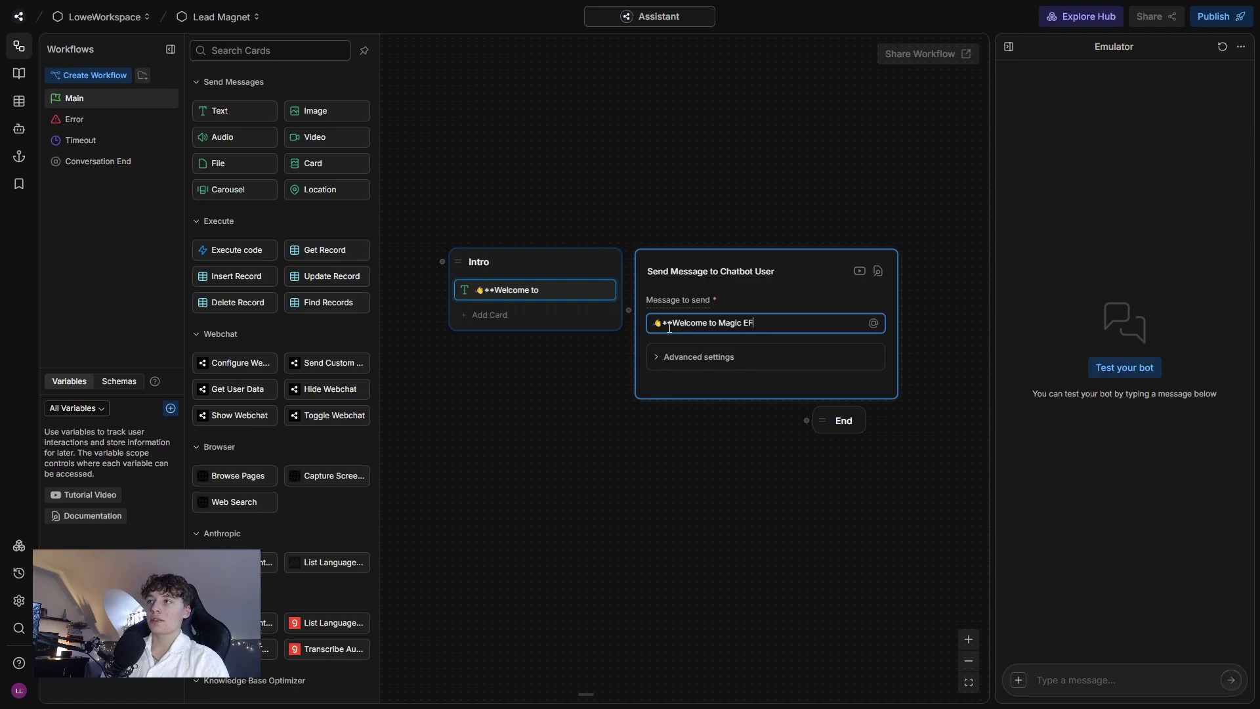
pyautogui.press('BackSpace')
pyautogui.write('G Fashi')
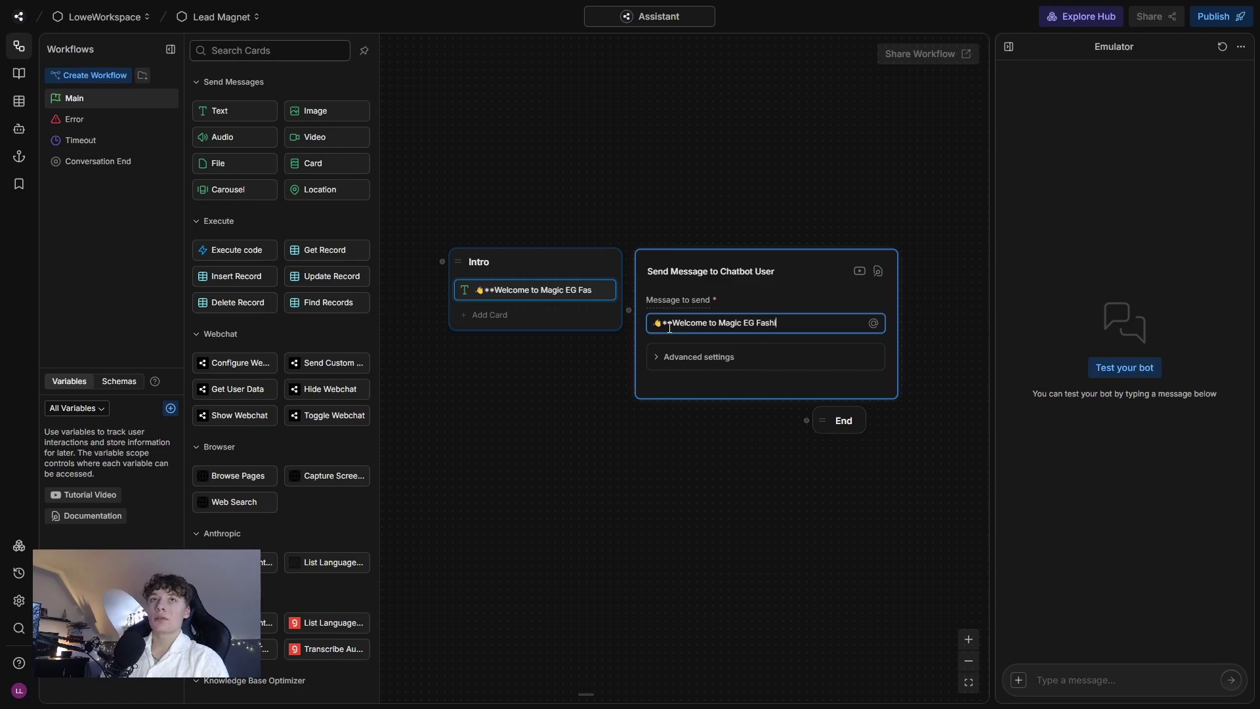
pyautogui.write('on!** I am y')
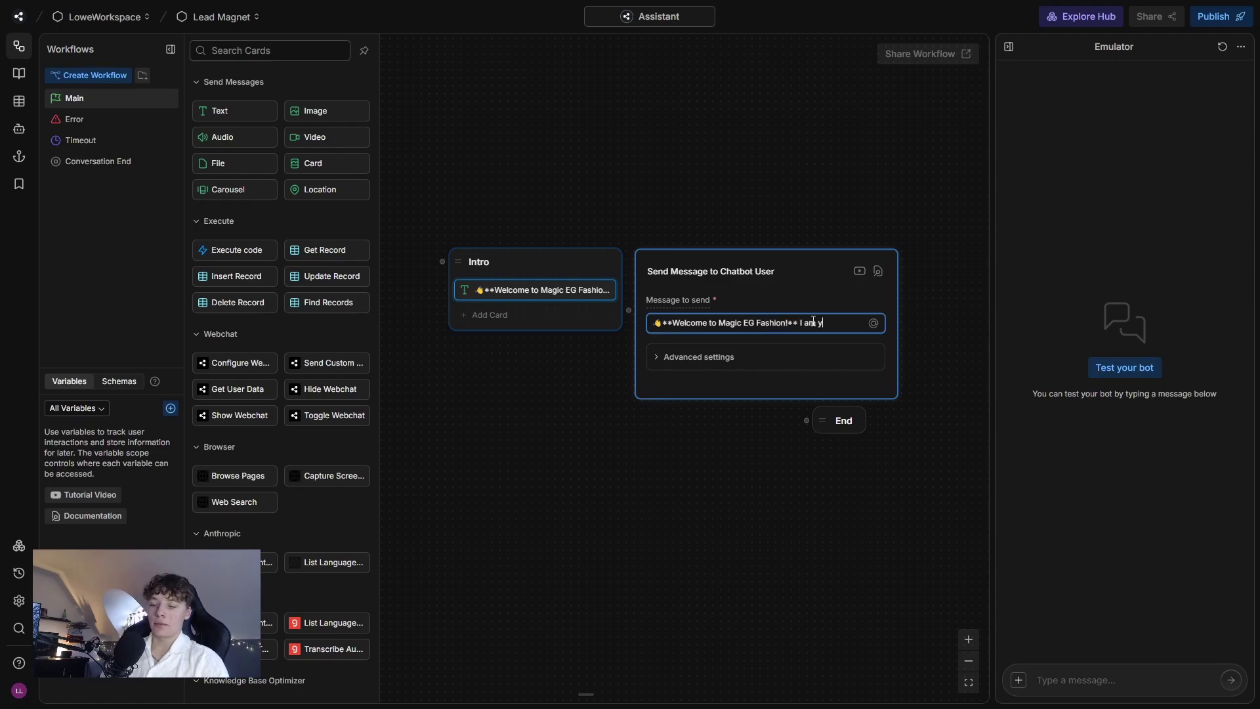
pyautogui.write('our virtual ')
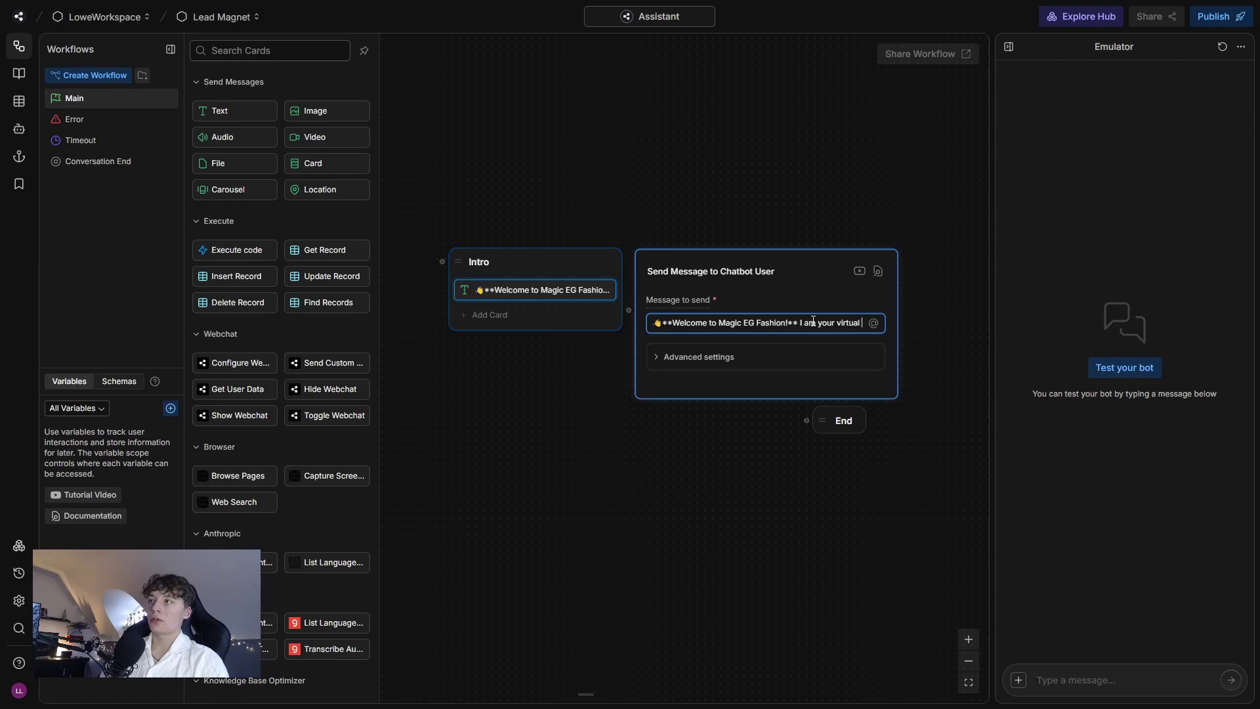
pyautogui.write('ass')
pyautogui.press('BackSpace')
pyautogui.press('BackSpace')
pyautogui.press('BackSpace')
pyautogui.press('BackSpace')
pyautogui.press('BackSpace')
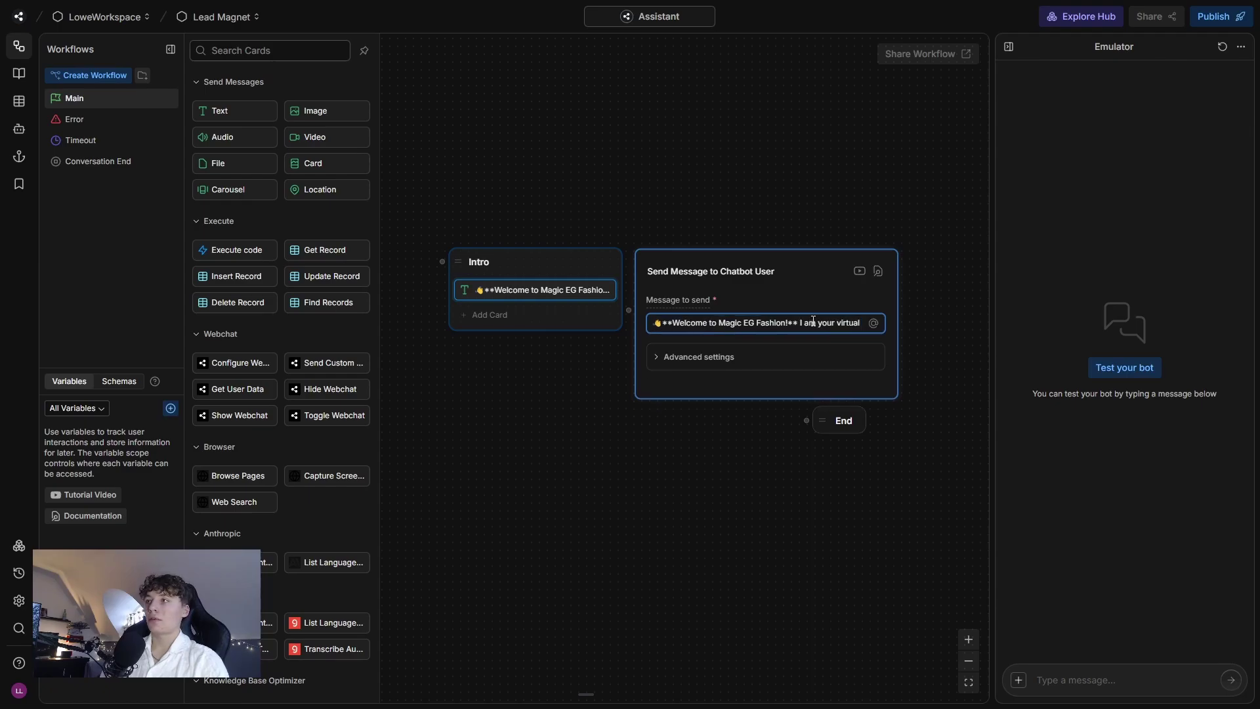
pyautogui.write('AI Agent')
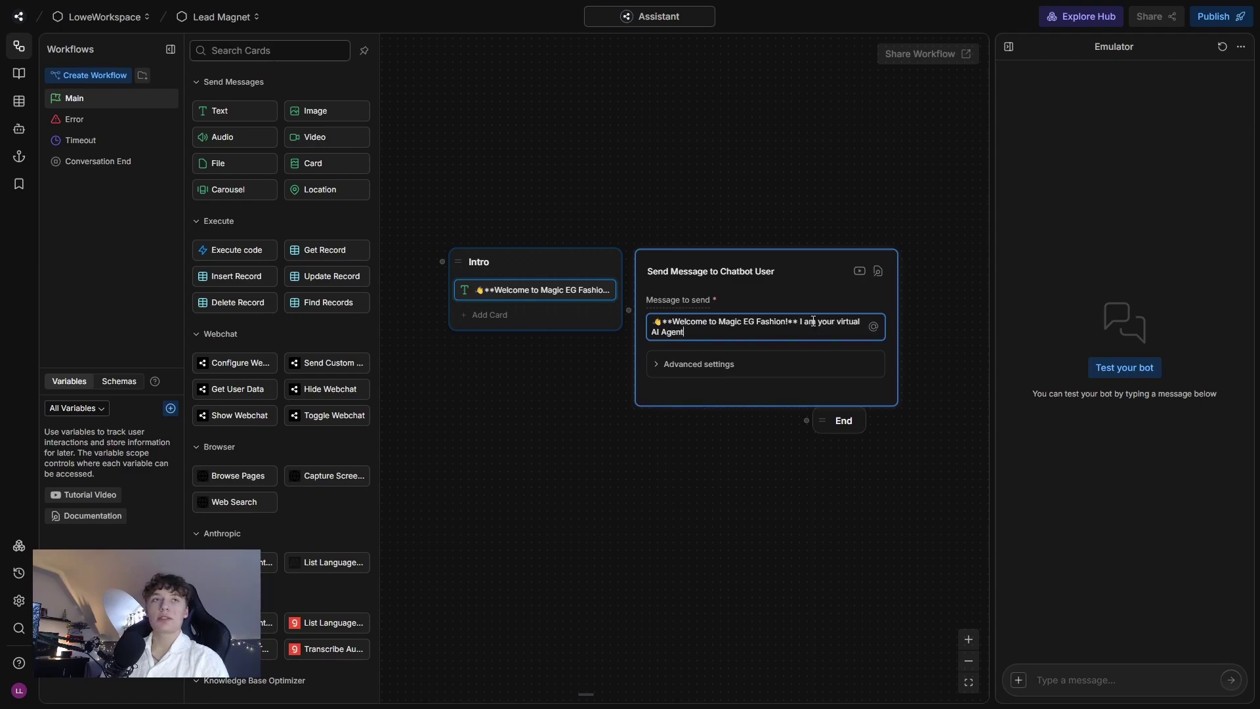
pyautogui.write(',')
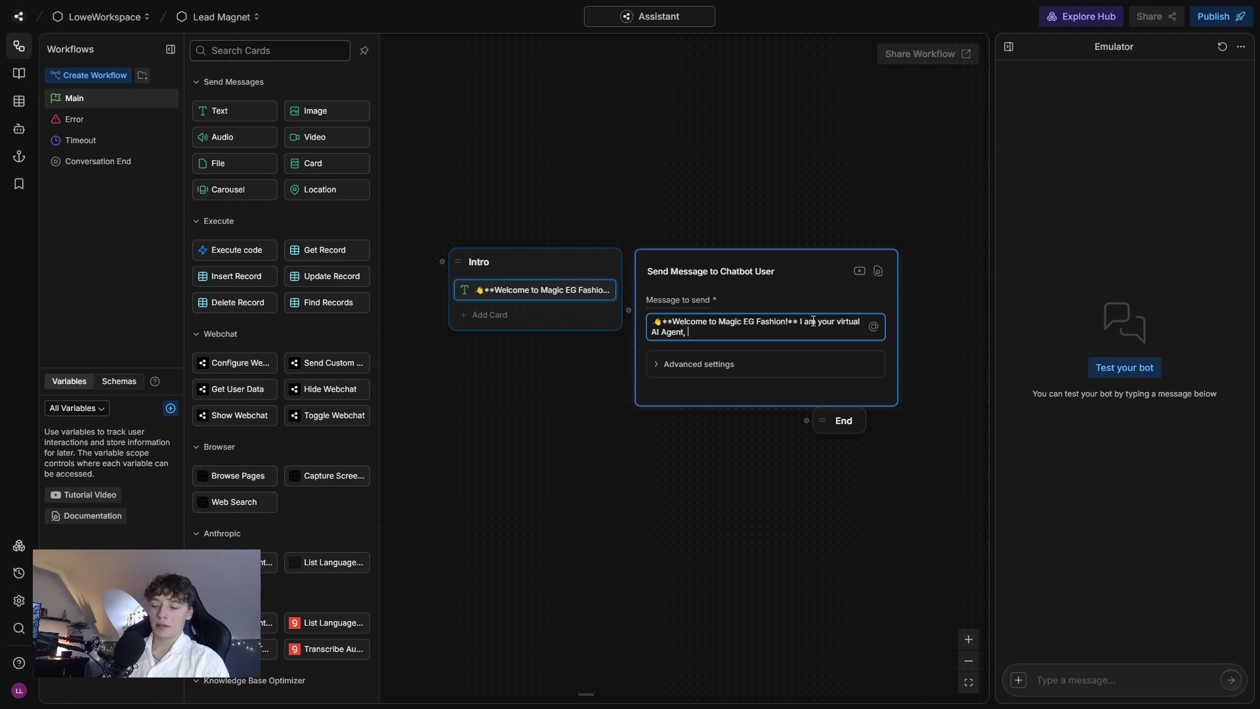
pyautogui.write(' **Josh**.')
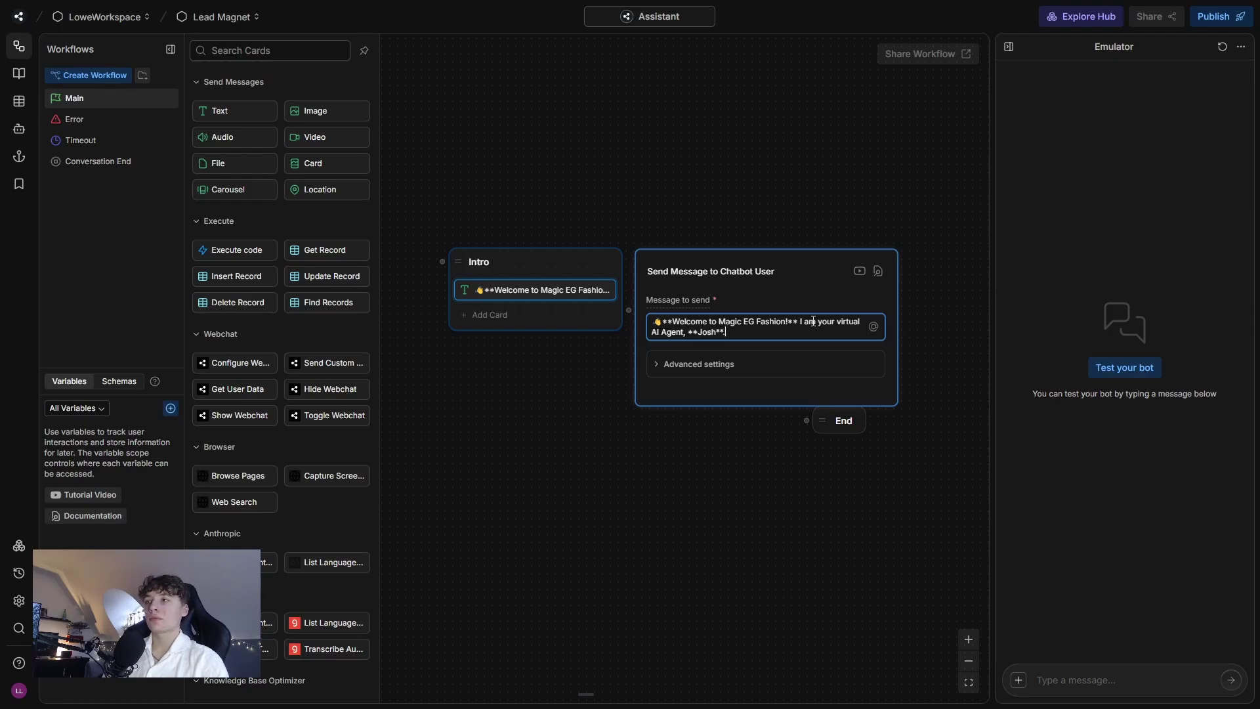
# Close the Text card's settings and connect the Start node to the Intro node
pyautogui.click(443, 235)
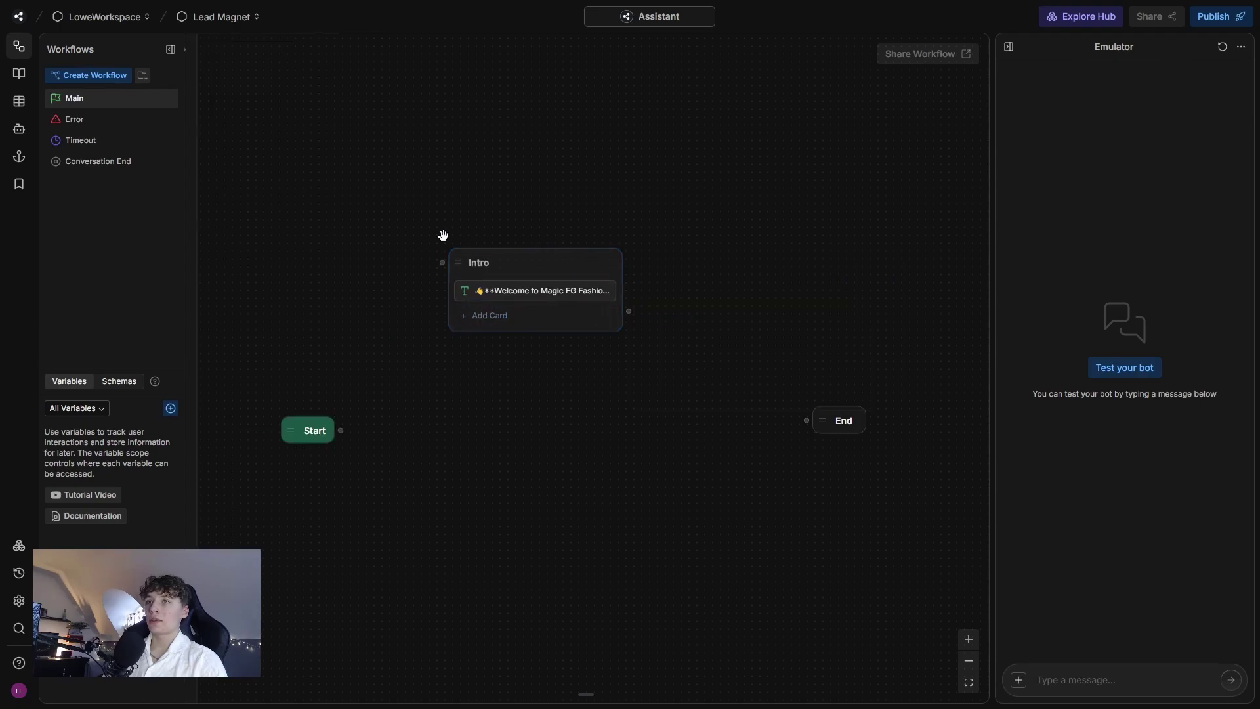
pyautogui.click(640, 295)
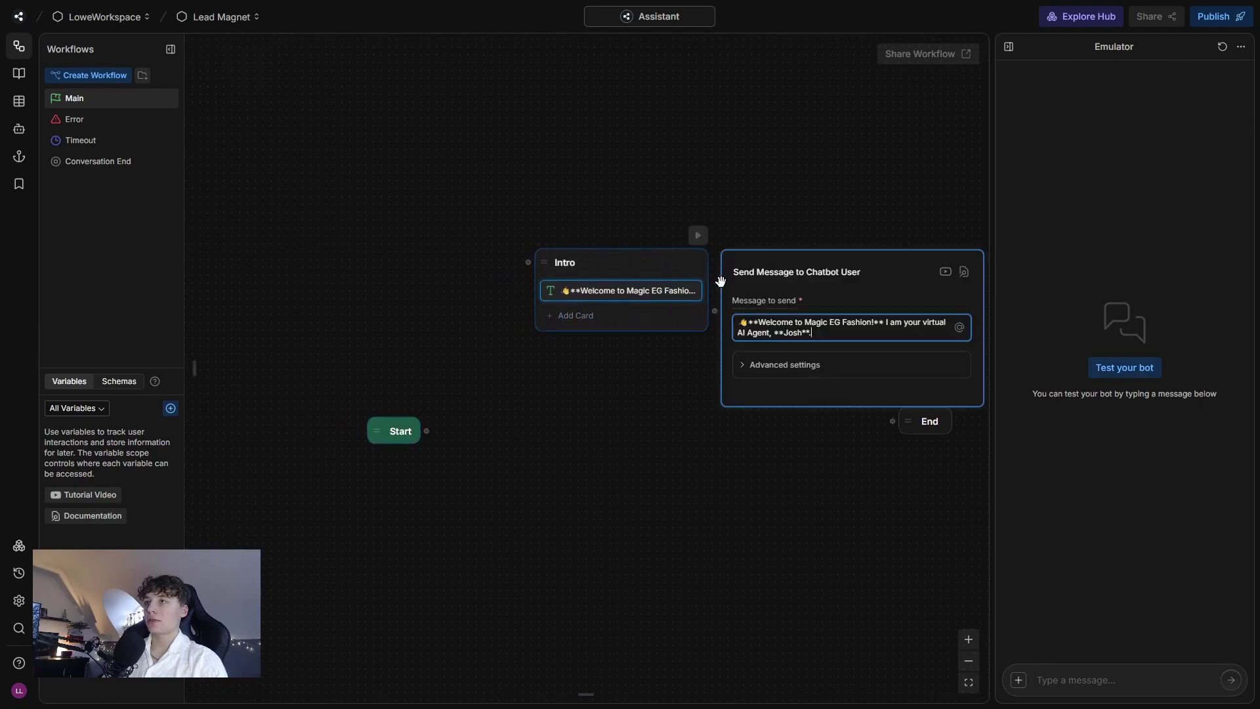
pyautogui.click(519, 407)
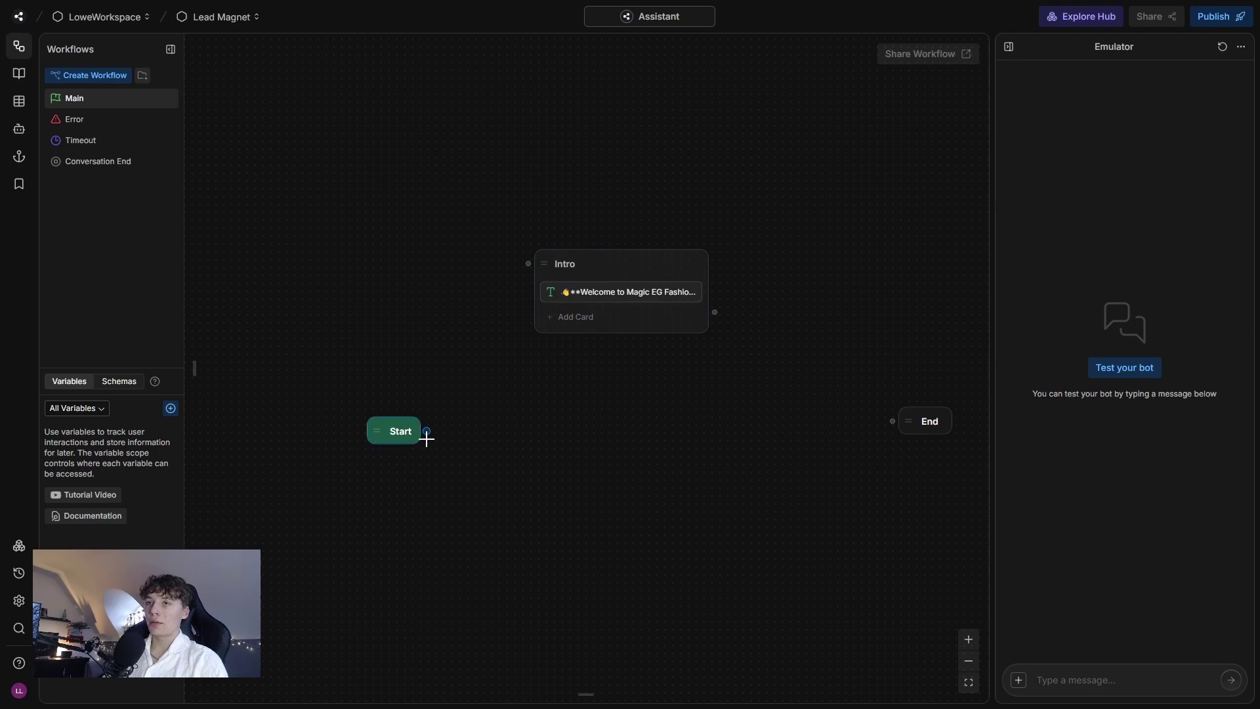
pyautogui.moveTo(426, 433); pyautogui.dragTo(529, 276)
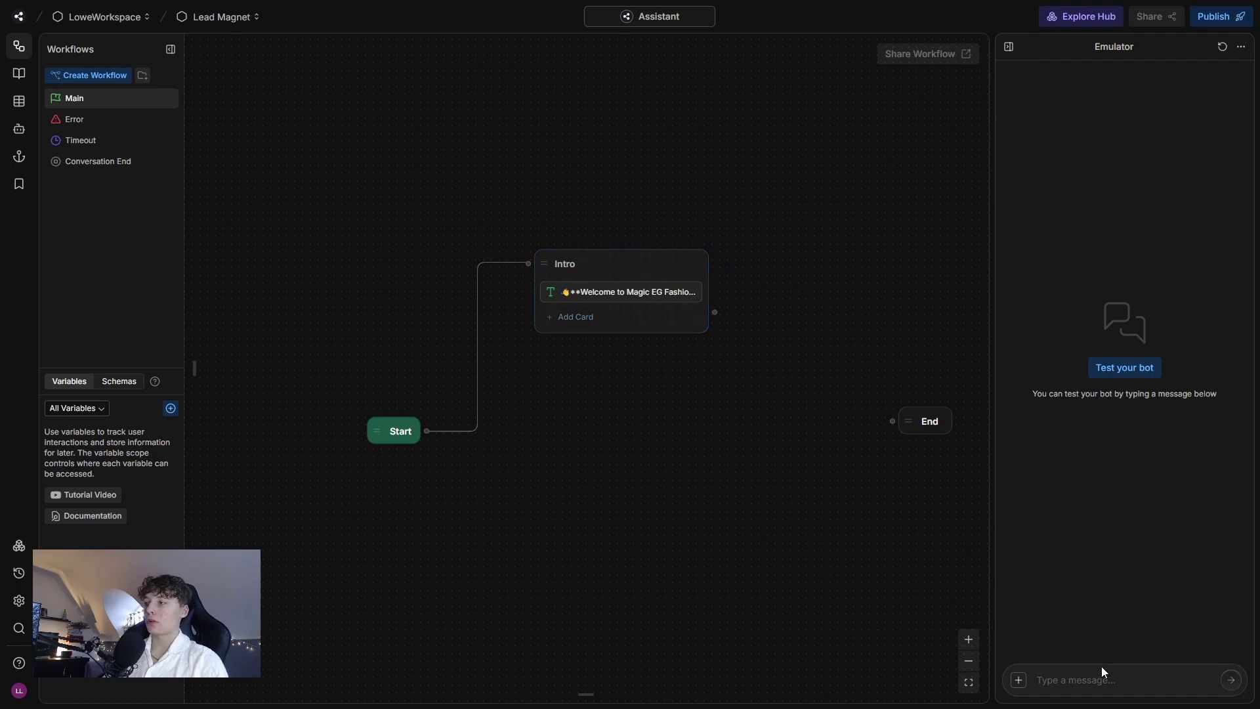
# Test the bot's welcome message by sending "Hey" in the emulator
pyautogui.click(1086, 682)
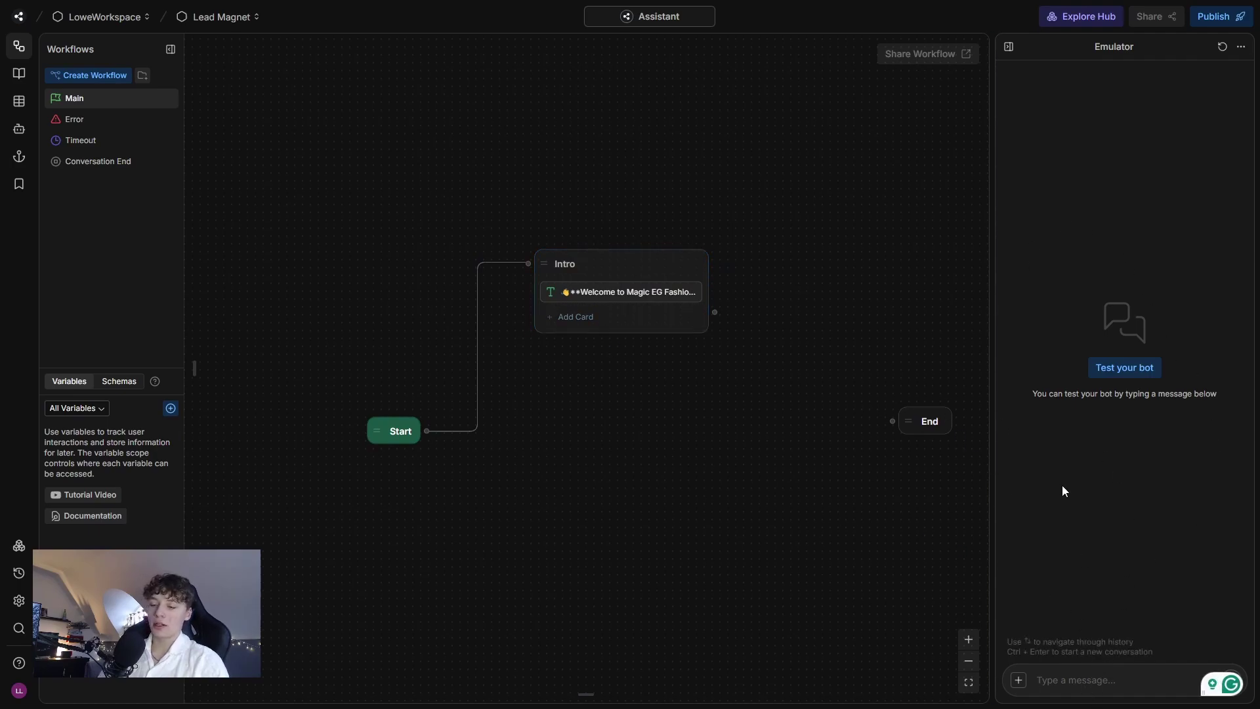
pyautogui.write('Hey')
pyautogui.press('Return')
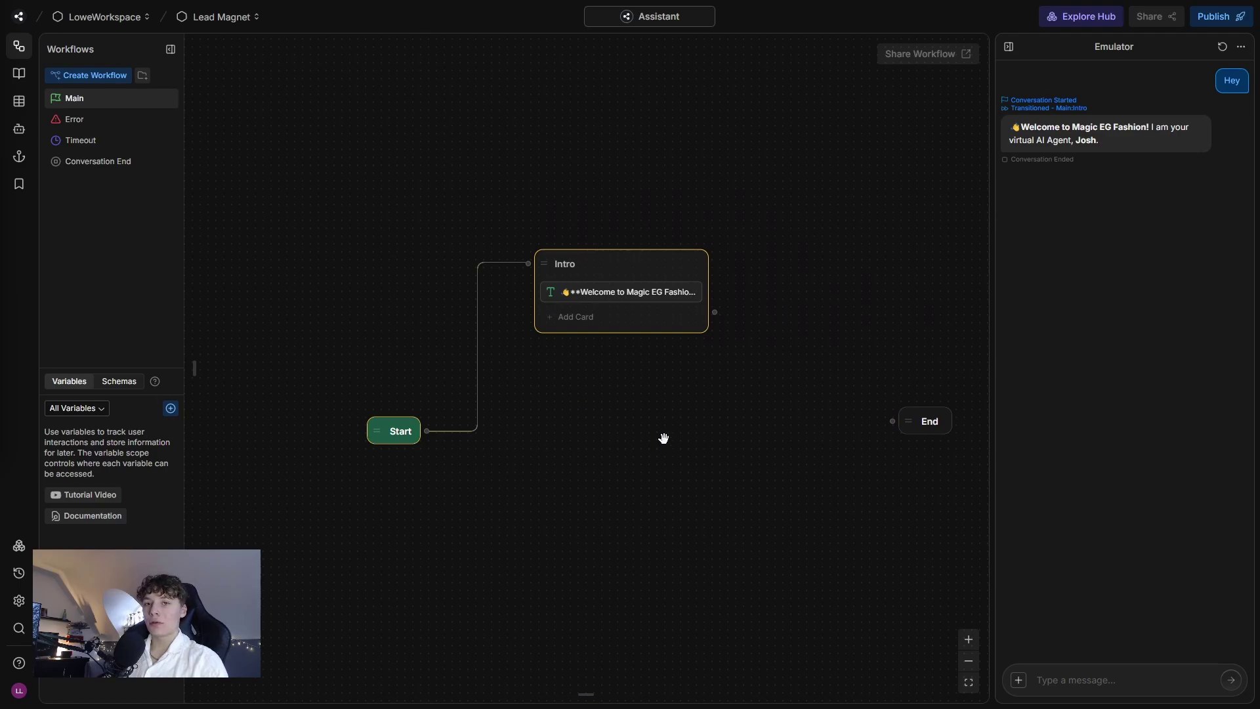
pyautogui.moveTo(679, 441); pyautogui.dragTo(672, 413)
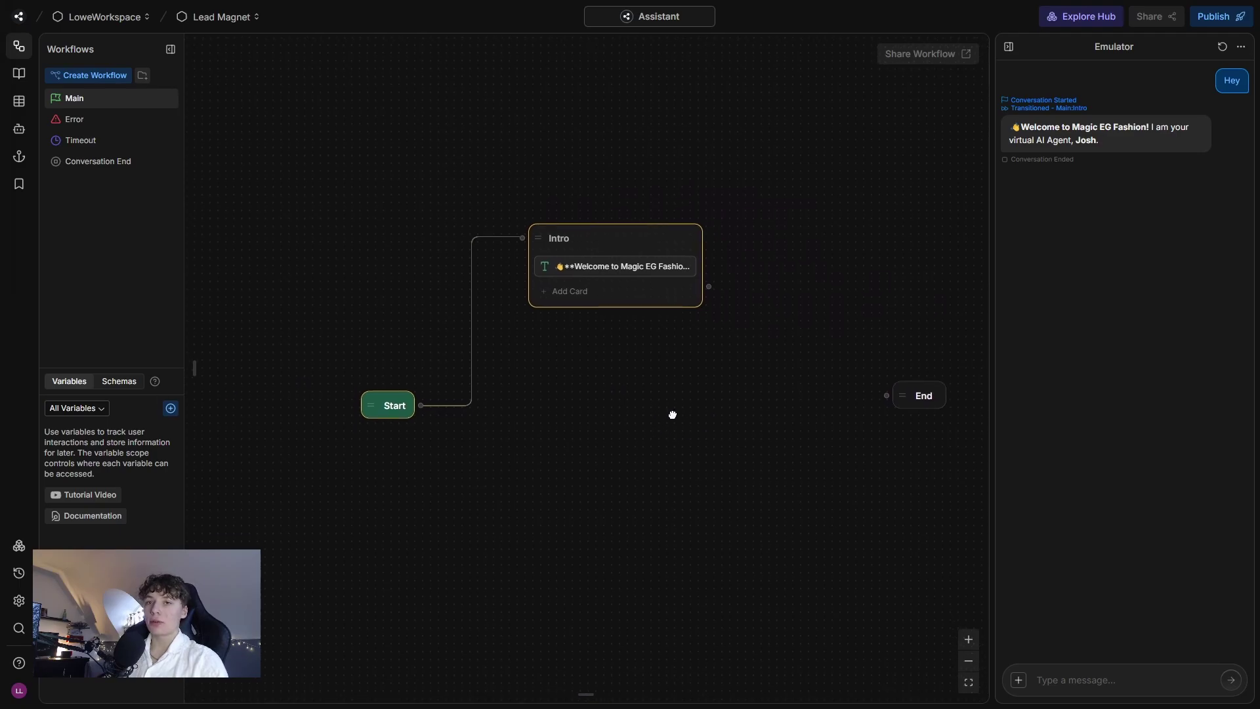
# Add a standard node named "Hub" below the Intro node and connect Intro's output to it
pyautogui.rightClick(598, 402)
pyautogui.click(623, 424)
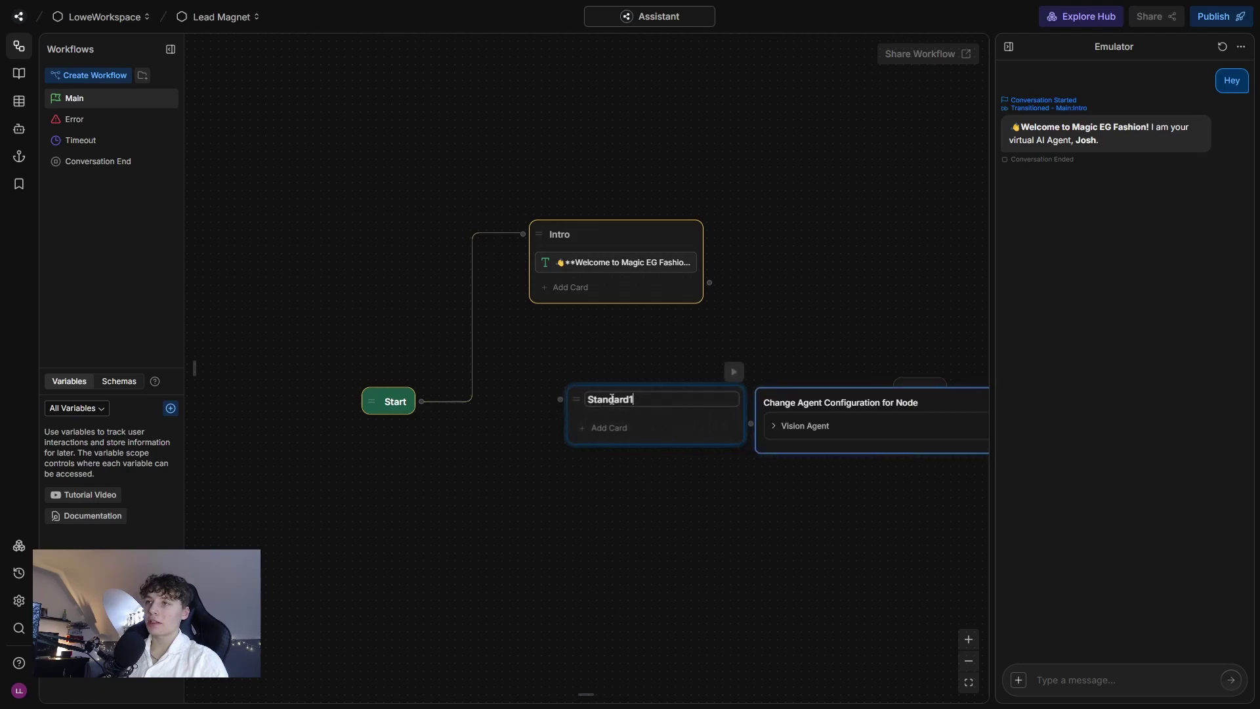
pyautogui.doubleClick(578, 369)
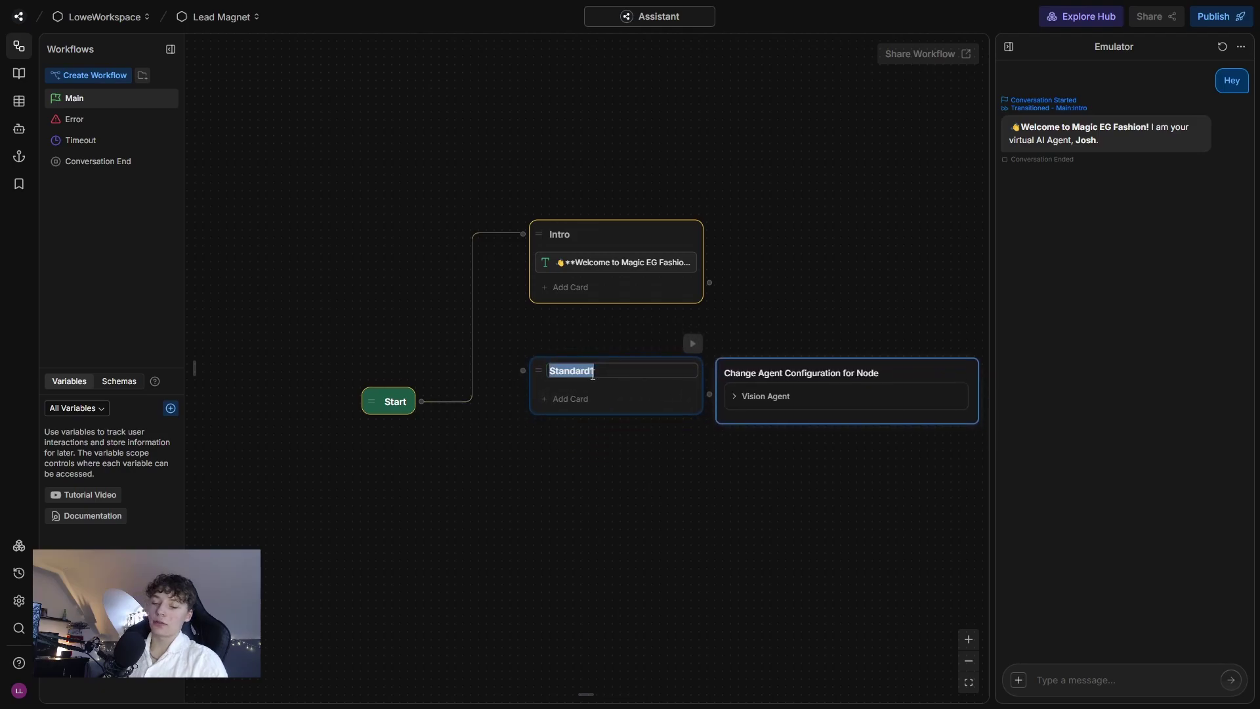
pyautogui.write('Hub')
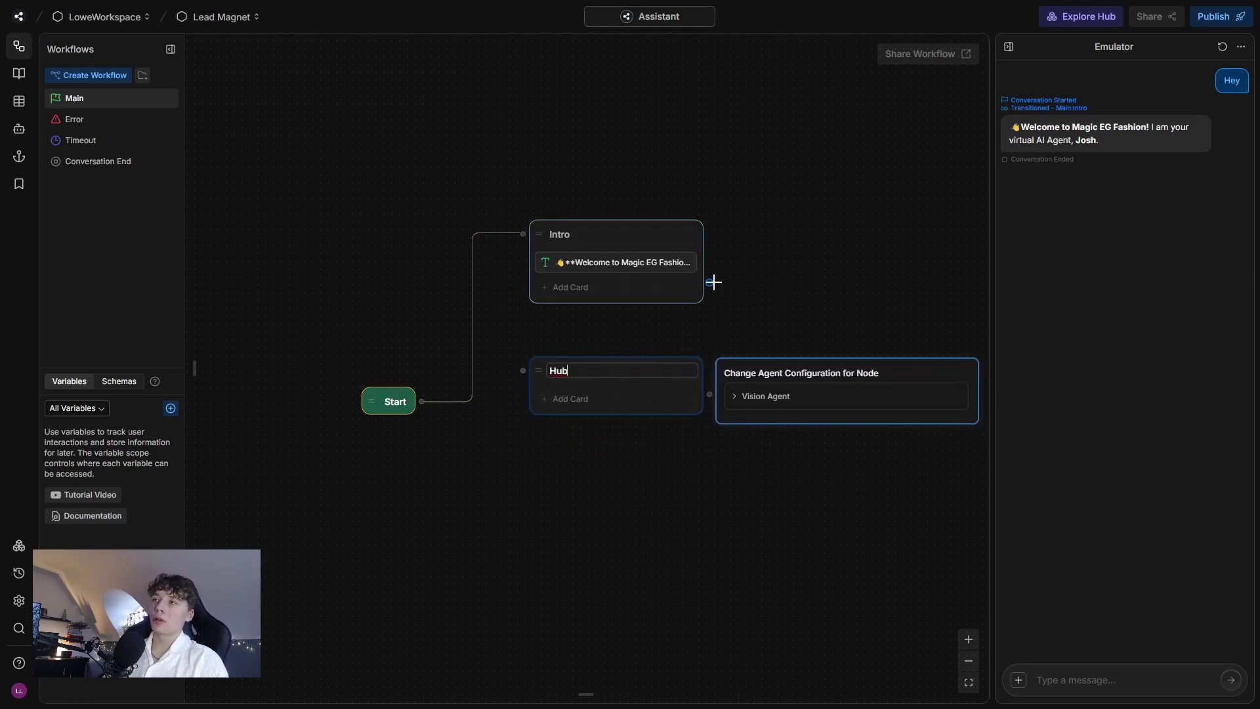
pyautogui.moveTo(710, 282); pyautogui.dragTo(531, 357)
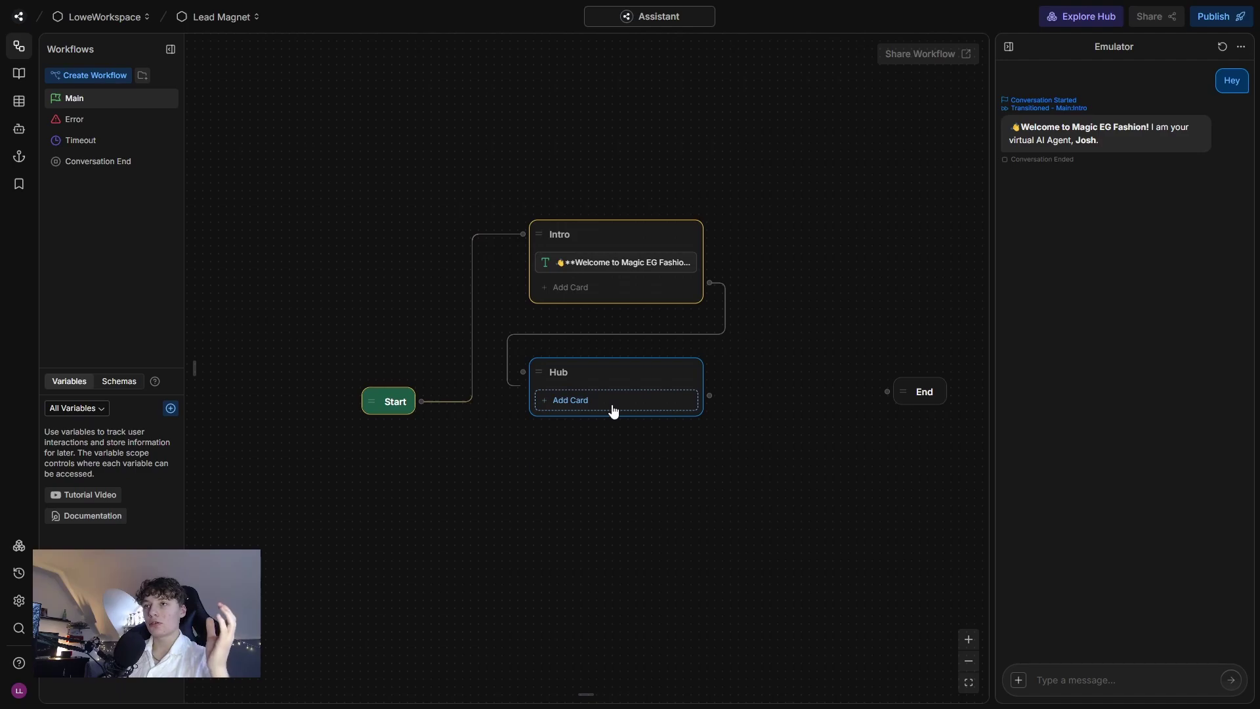
# Add a Single Choice card to the Hub node with the question "What do you need help with?"
pyautogui.click(614, 410)
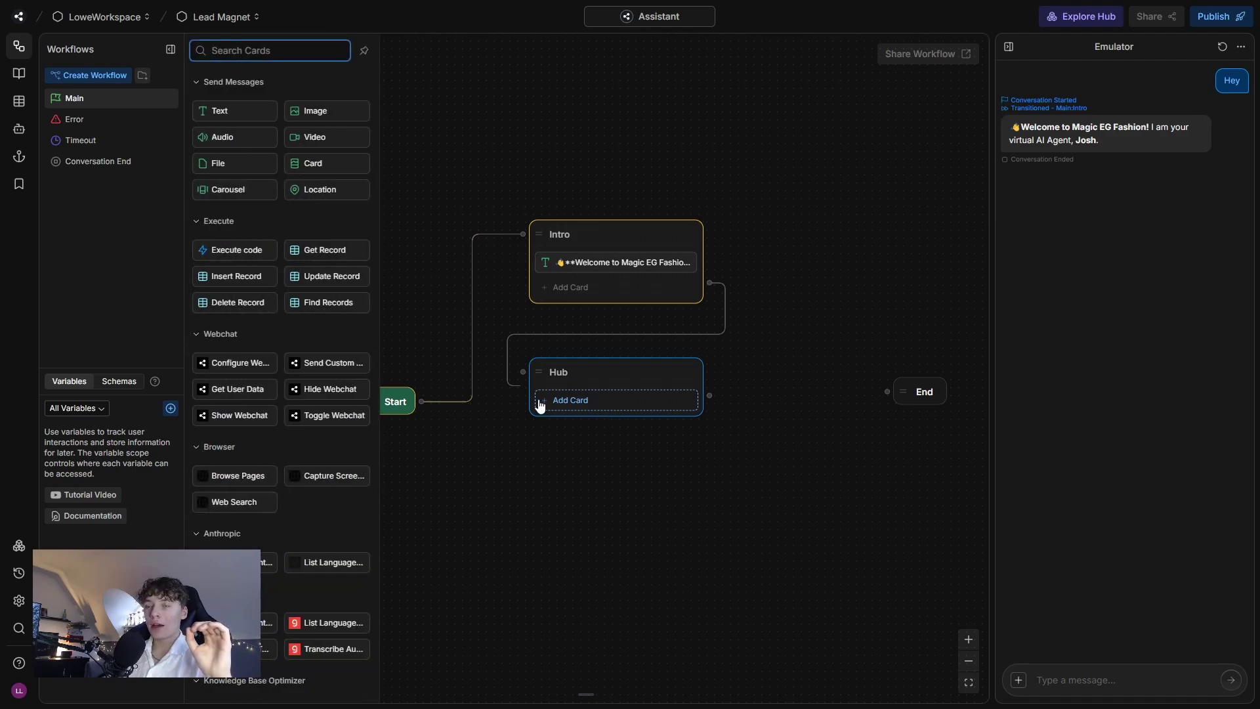
pyautogui.scroll(-1, 329, 452)
pyautogui.scroll(-10, 329, 450)
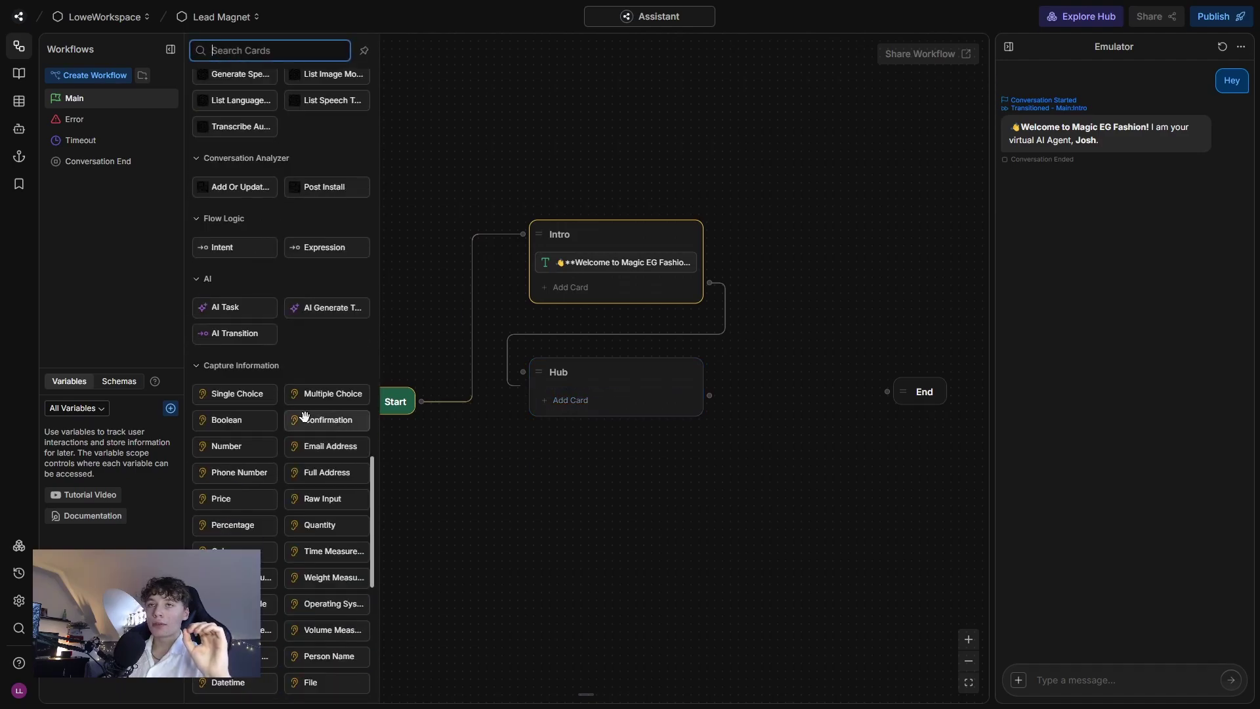
pyautogui.click(230, 394)
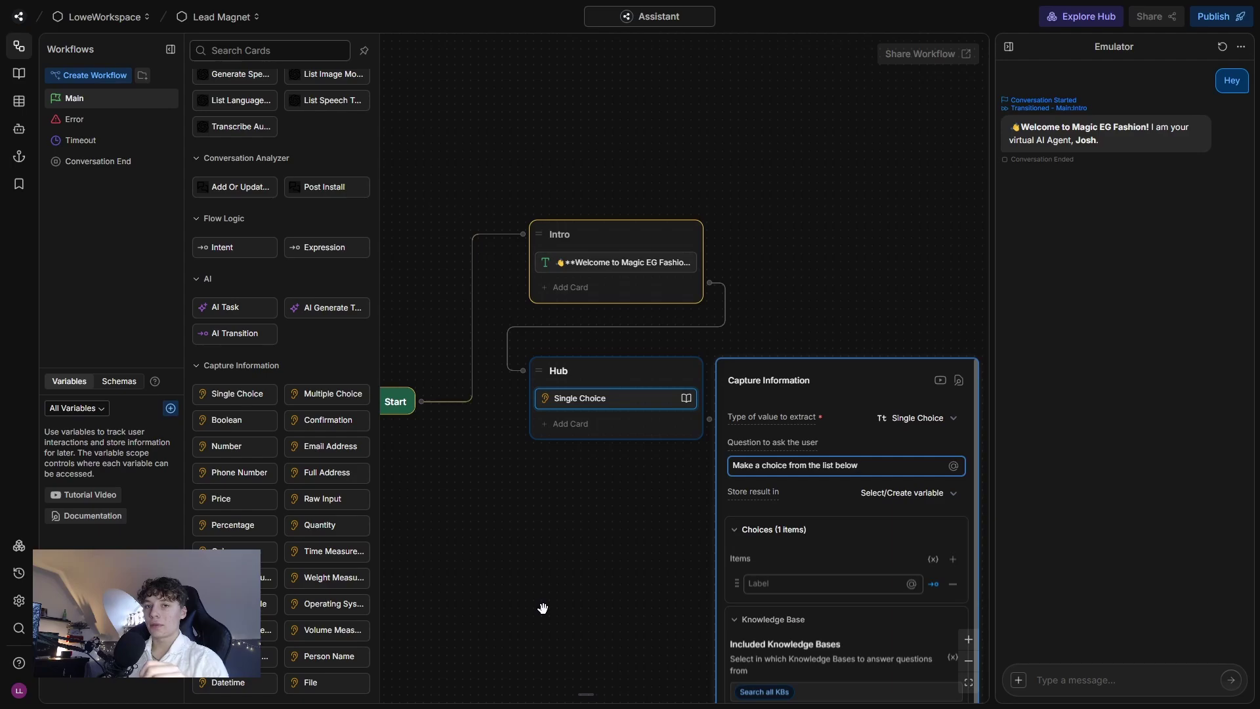
pyautogui.tripleClick(784, 465)
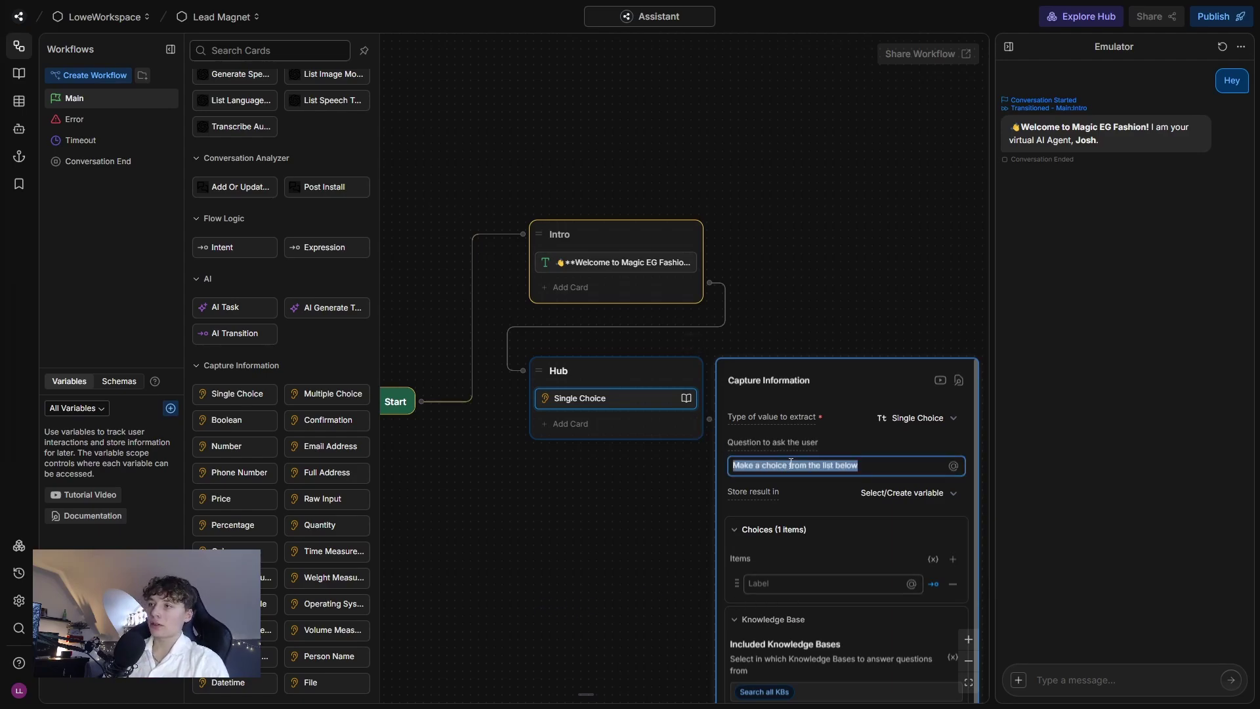
pyautogui.write('W')
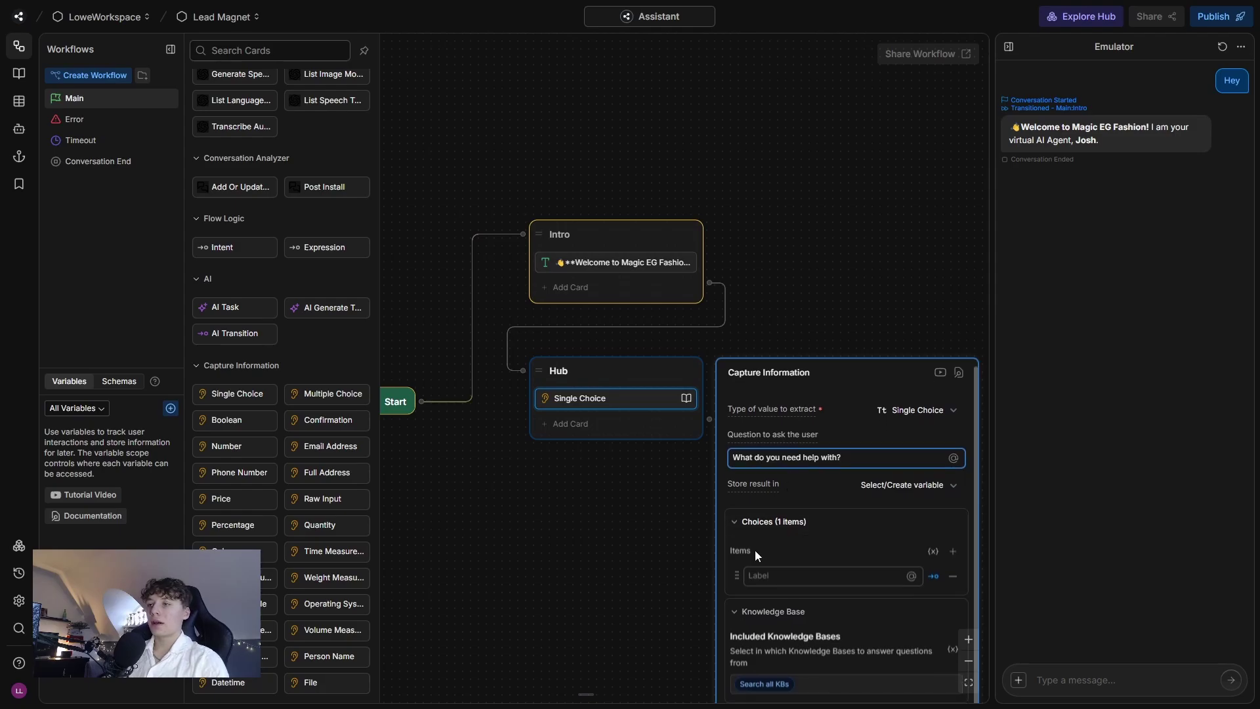
# Enter the first two choices, "🙋 About Magic EG Fashion" and "❓ Ask Me a Question", in the Single Choice card
pyautogui.click(771, 574)
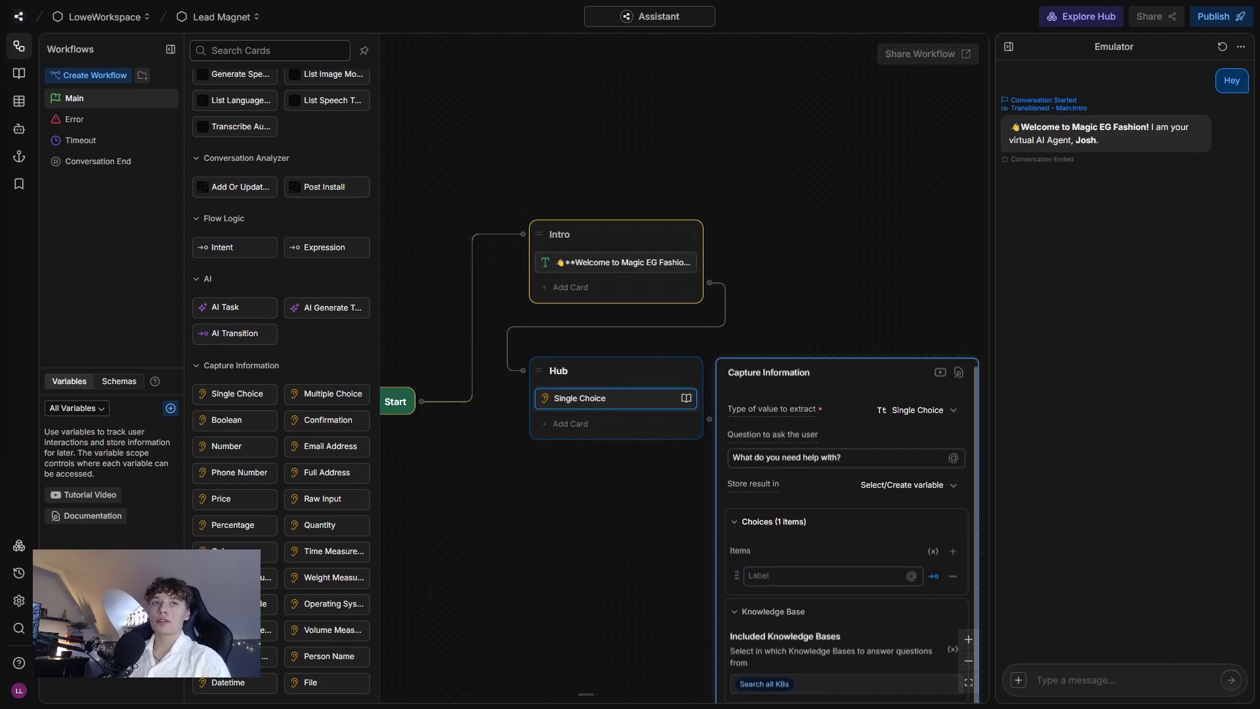
pyautogui.click(820, 576)
pyautogui.write('🙋 About Magic EG Fashion')
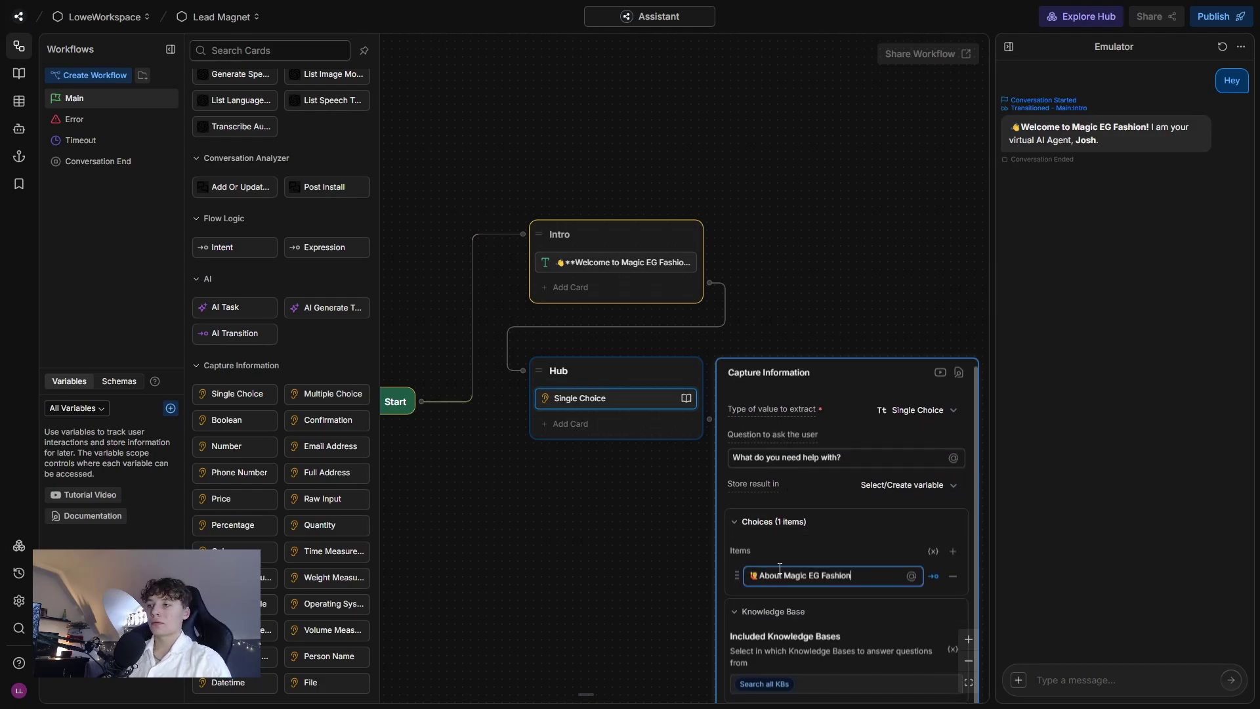
pyautogui.click(954, 553)
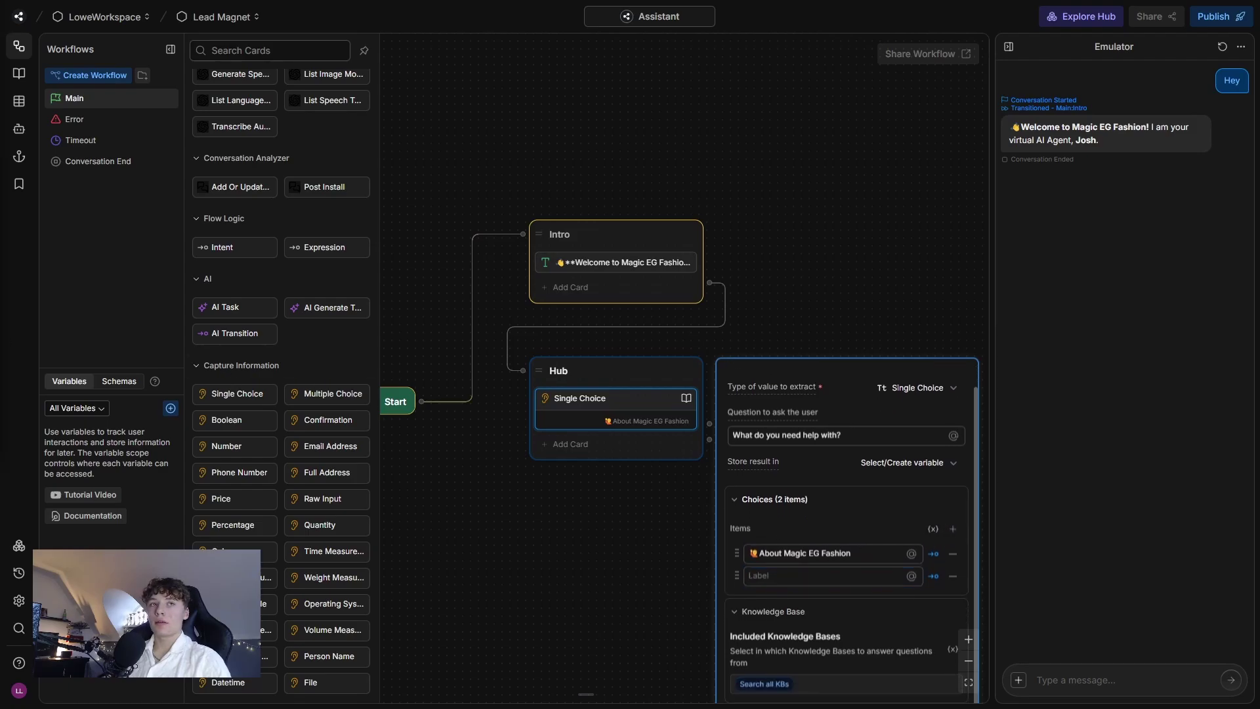
pyautogui.click(777, 577)
pyautogui.write('❓ Ask Me a Question')
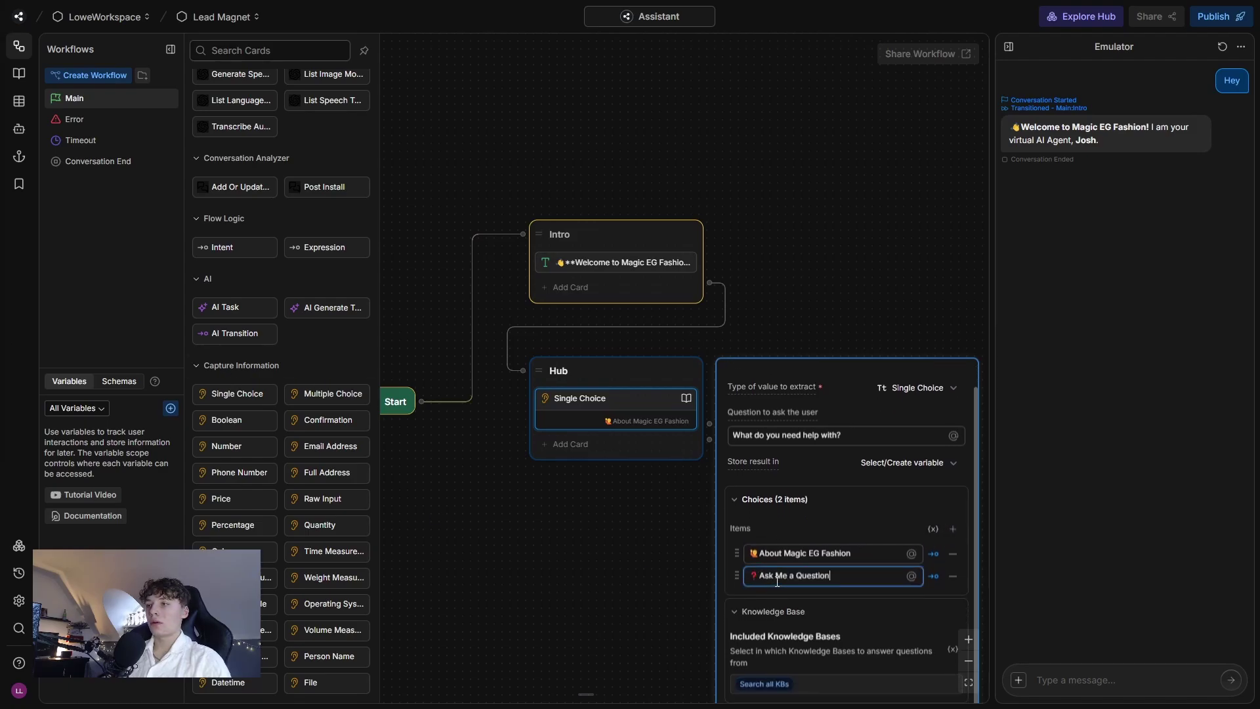
# Add two more choices to the Single Choice card: "📞 Contact Us" and "❌Quit"
pyautogui.click(953, 528)
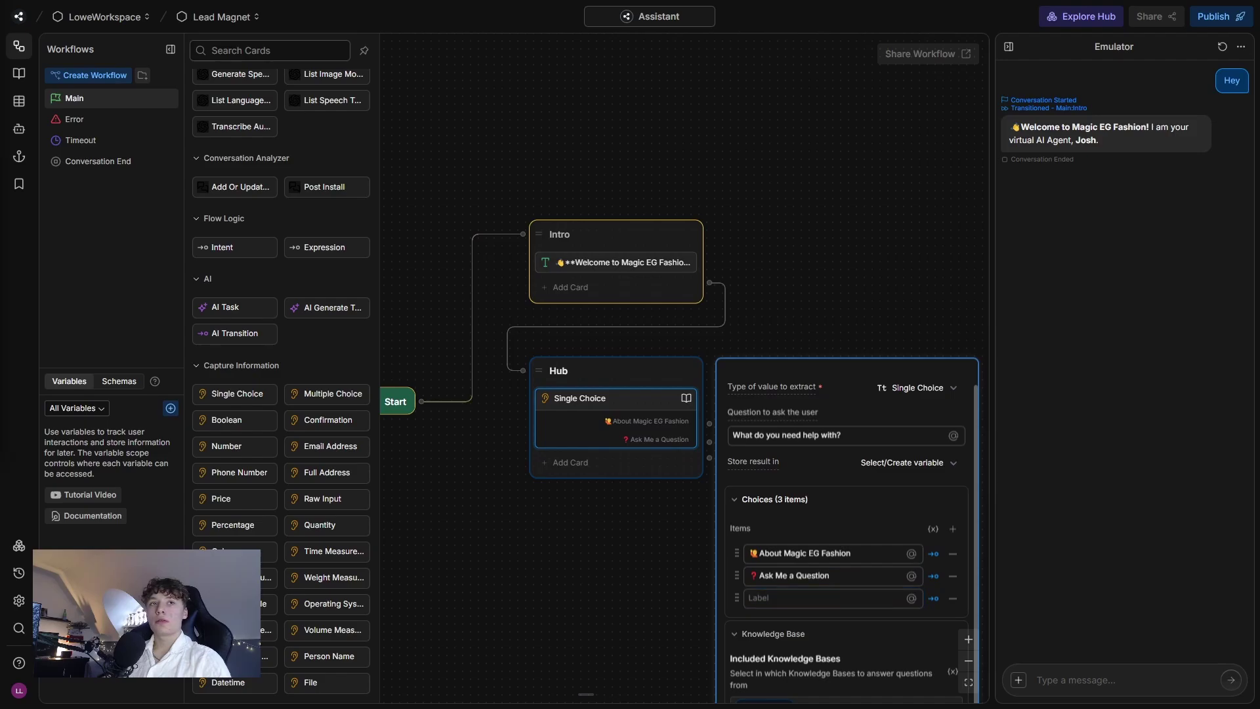
pyautogui.click(787, 598)
pyautogui.write('📞 Contact Us')
pyautogui.click(953, 528)
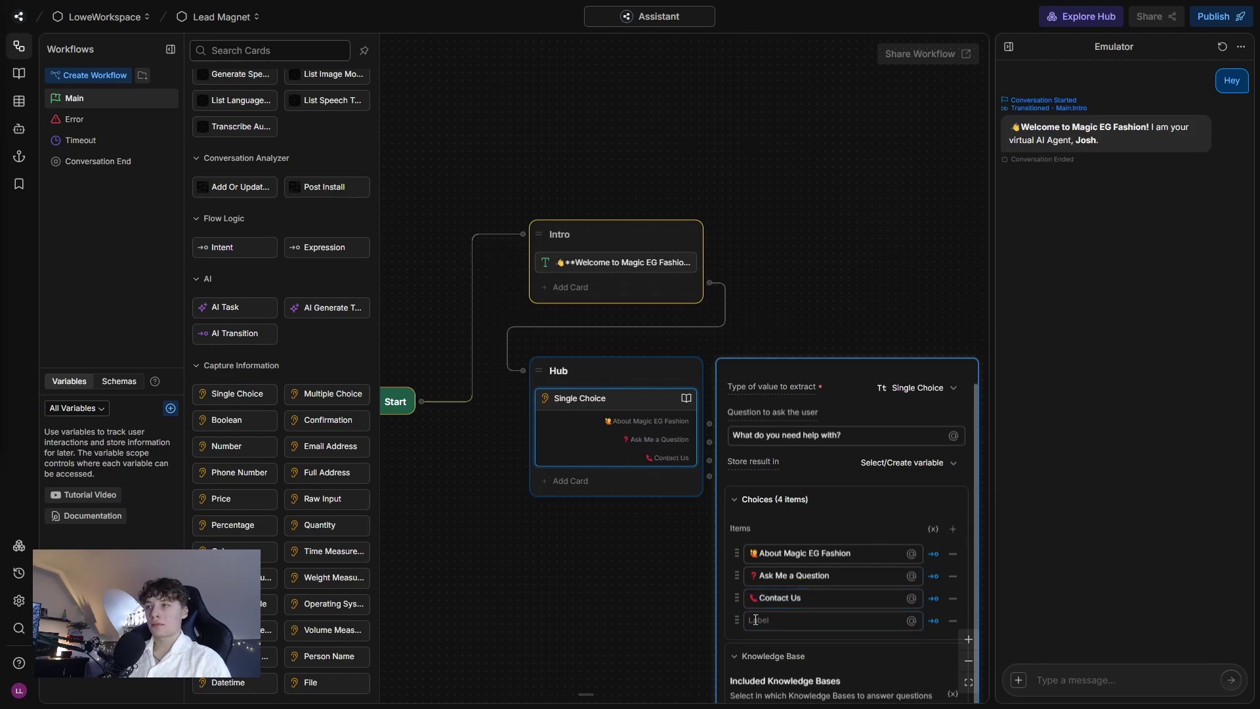
pyautogui.click(755, 619)
pyautogui.write('❌Quit')
# Add the Retries option to the Single Choice card, set the number of retries to 0 and close its settings
pyautogui.scroll(-3, 788, 591)
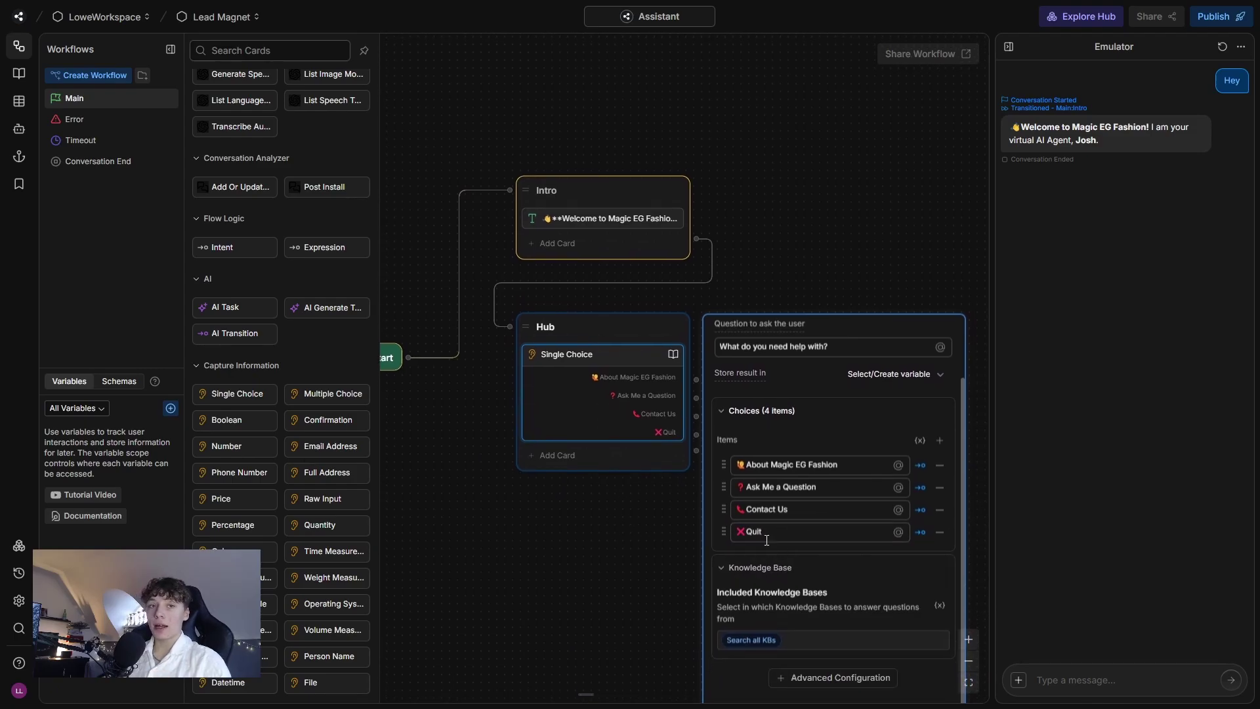
pyautogui.click(804, 687)
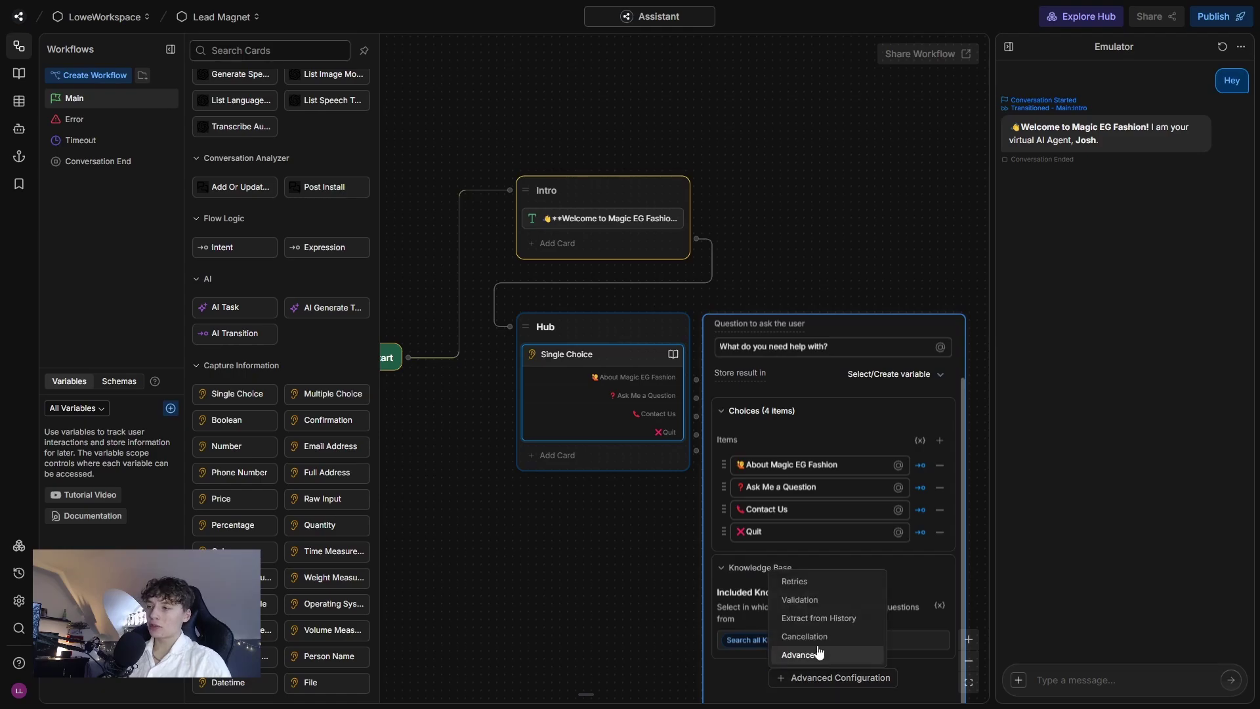
pyautogui.click(802, 582)
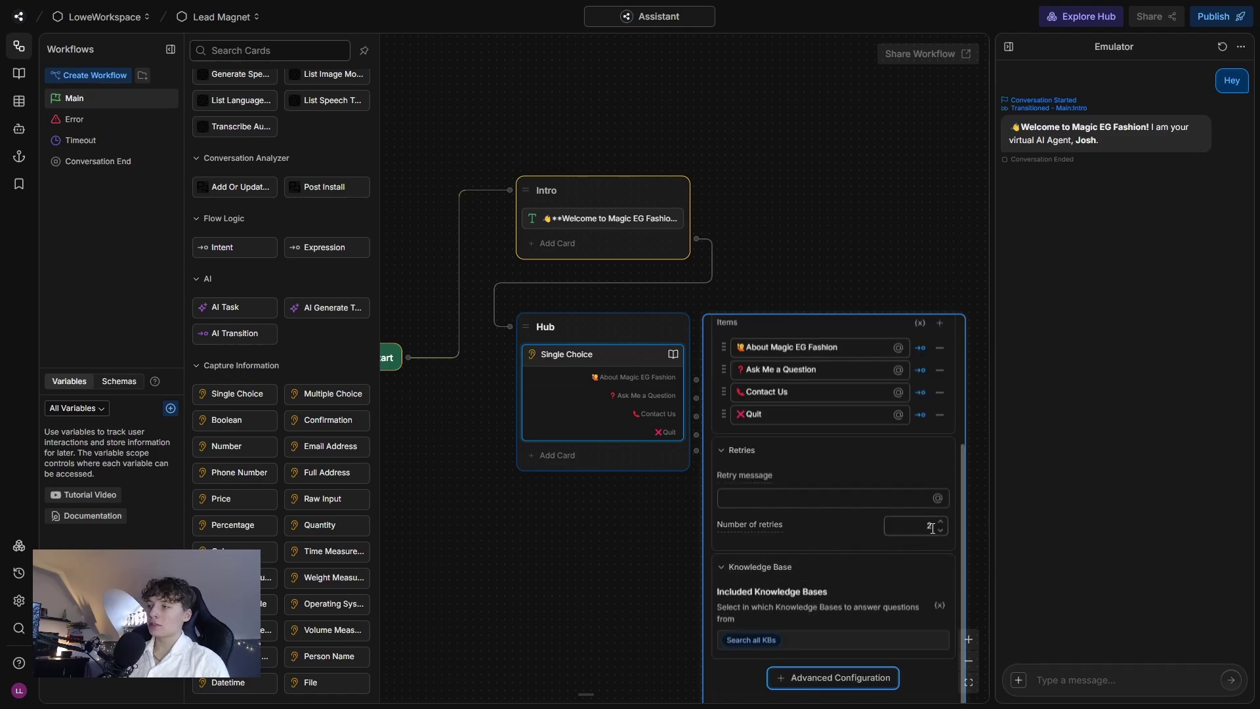
pyautogui.click(933, 528)
pyautogui.press('BackSpace')
pyautogui.write('0')
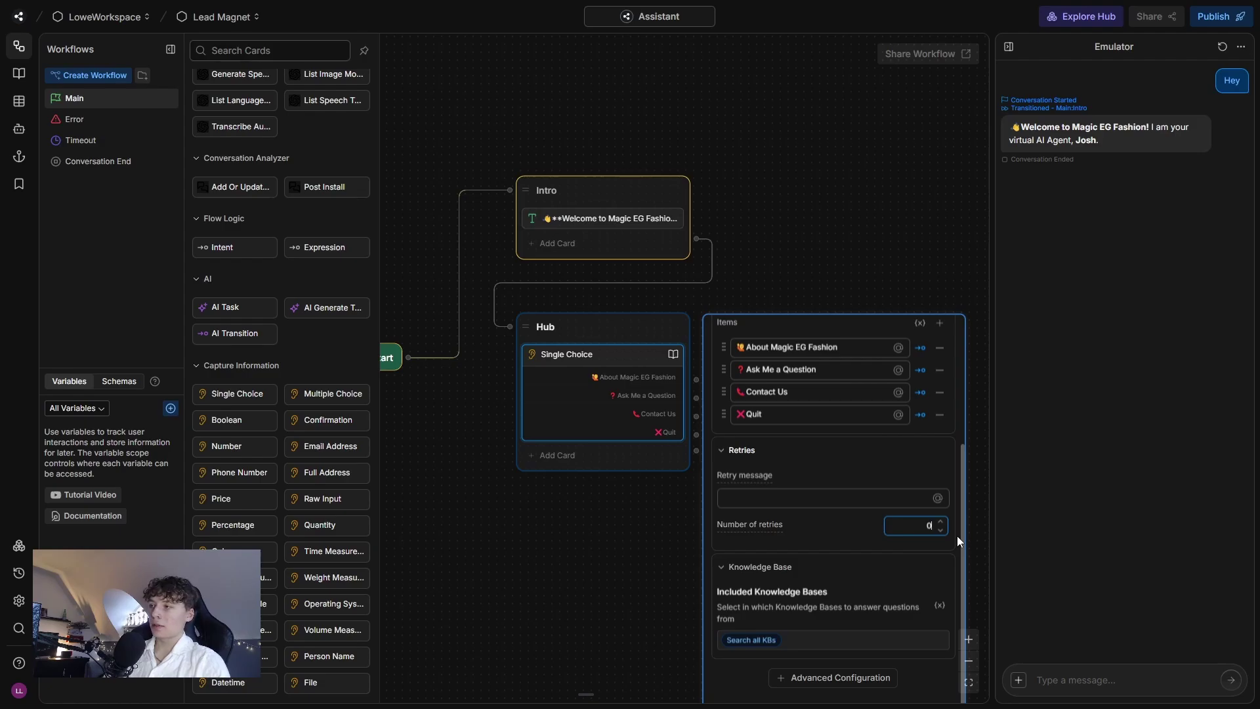
pyautogui.click(557, 546)
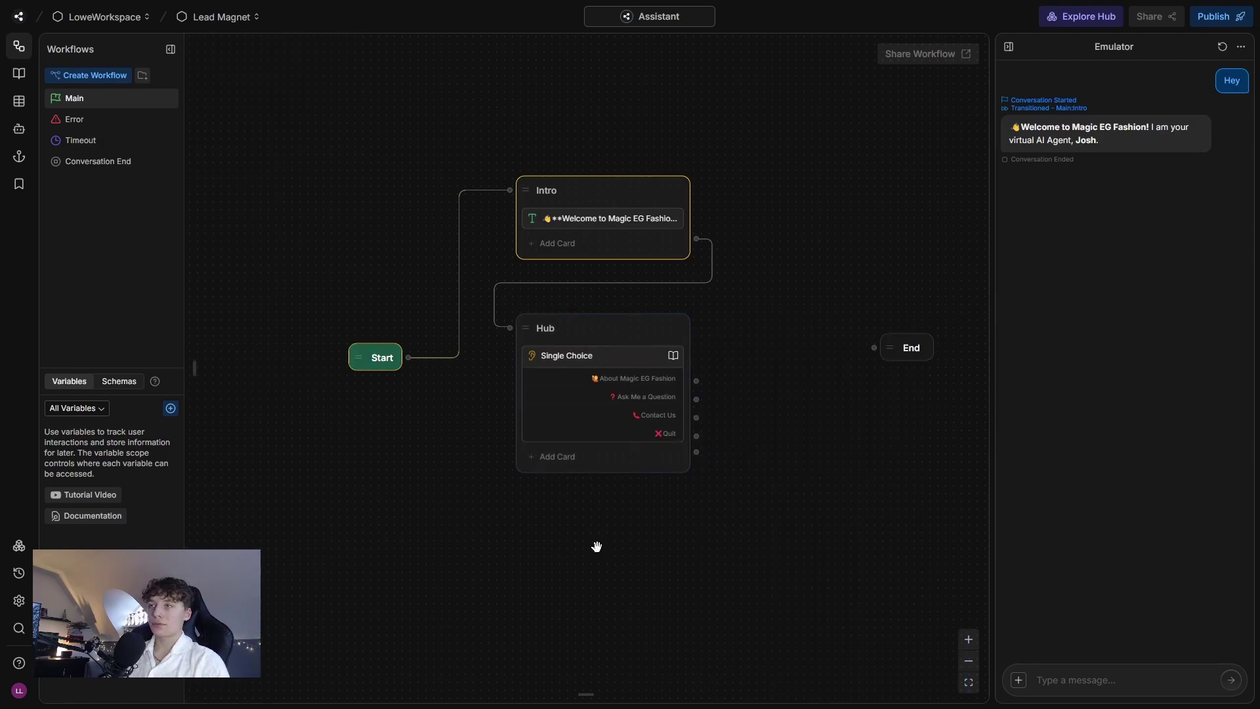
# Remove "Search all KBs" from the Single Choice card's included knowledge bases and close the card's settings
pyautogui.click(563, 397)
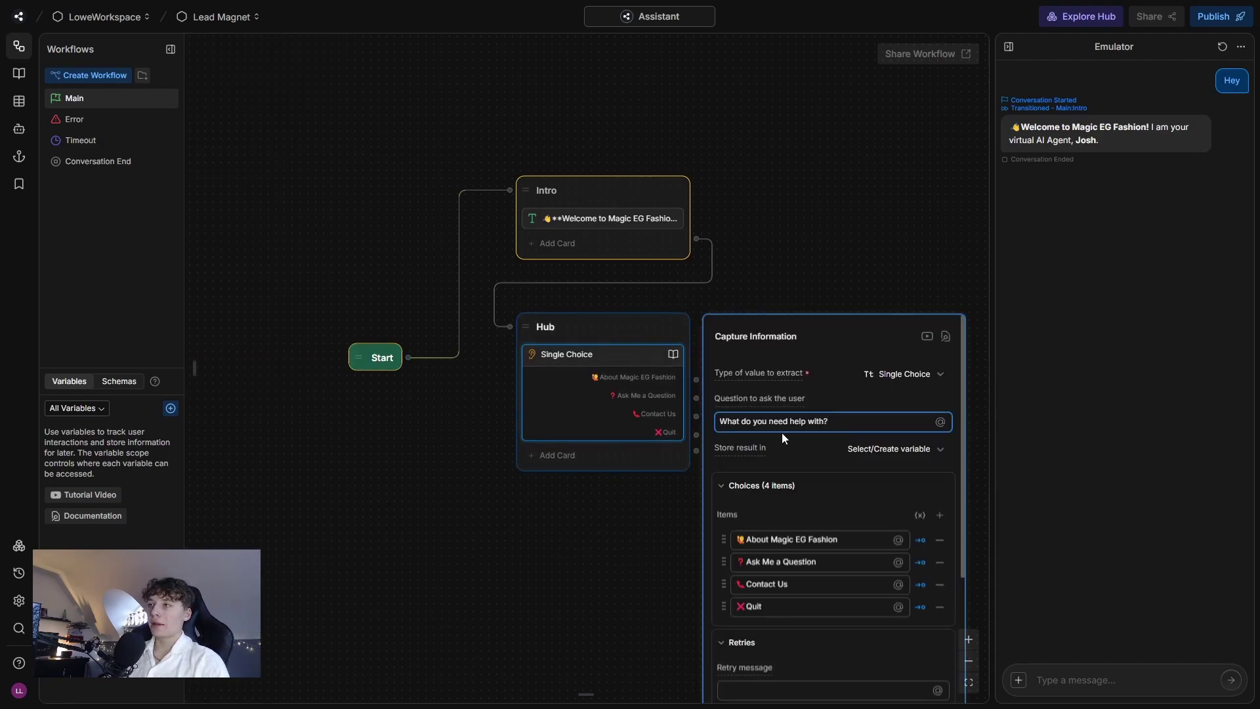
pyautogui.scroll(-3, 785, 431)
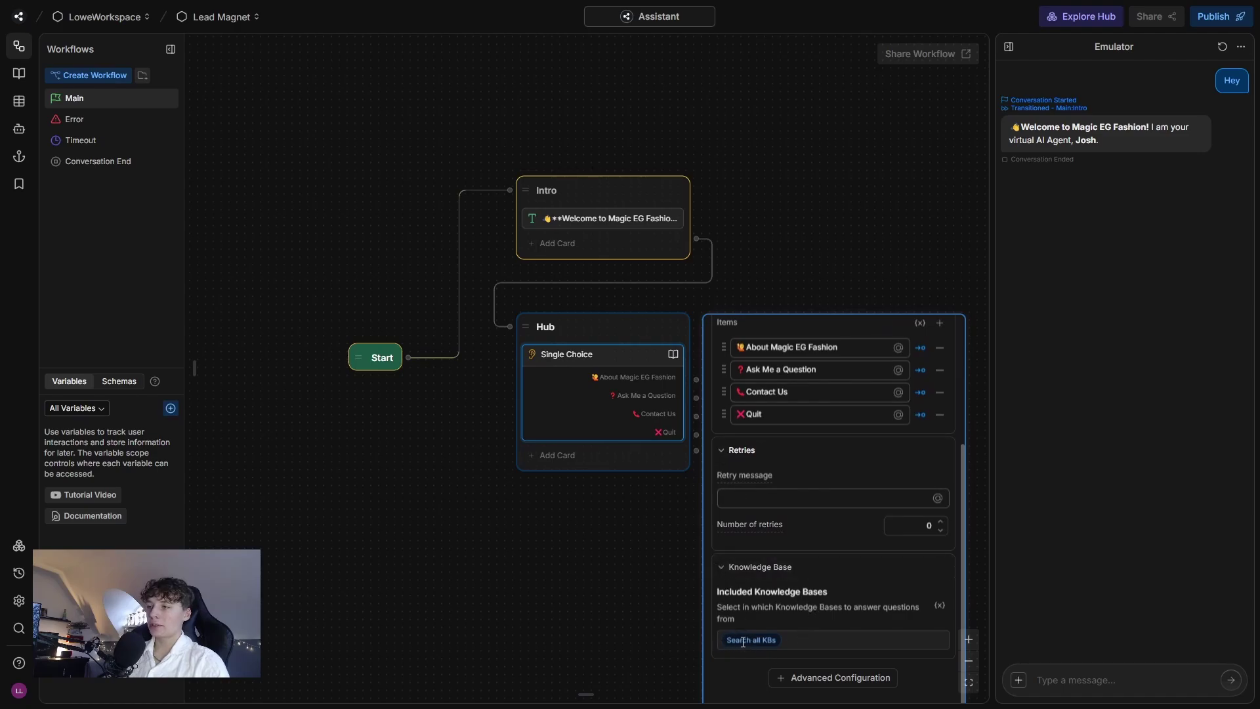
pyautogui.click(774, 641)
pyautogui.click(758, 597)
pyautogui.click(571, 553)
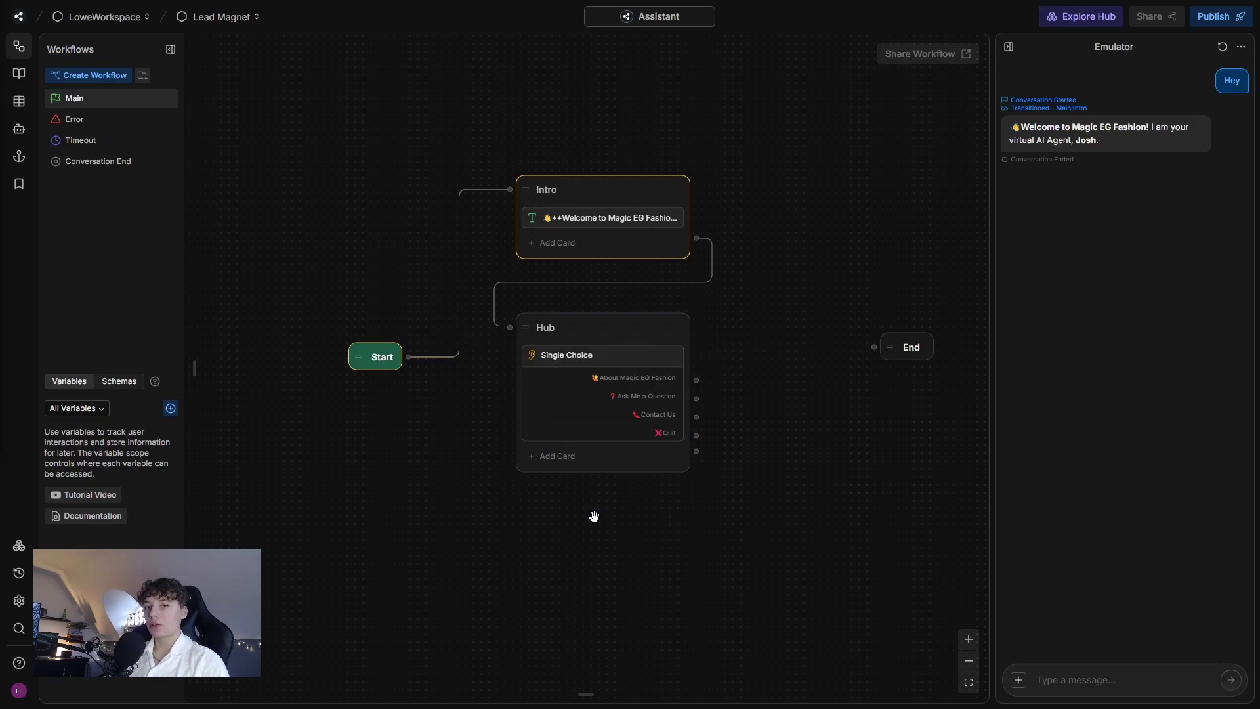
# Test a new emulator conversation by sending "Hey" and answering the choice question with "who is this?"
pyautogui.click(1221, 47)
pyautogui.write('Hey')
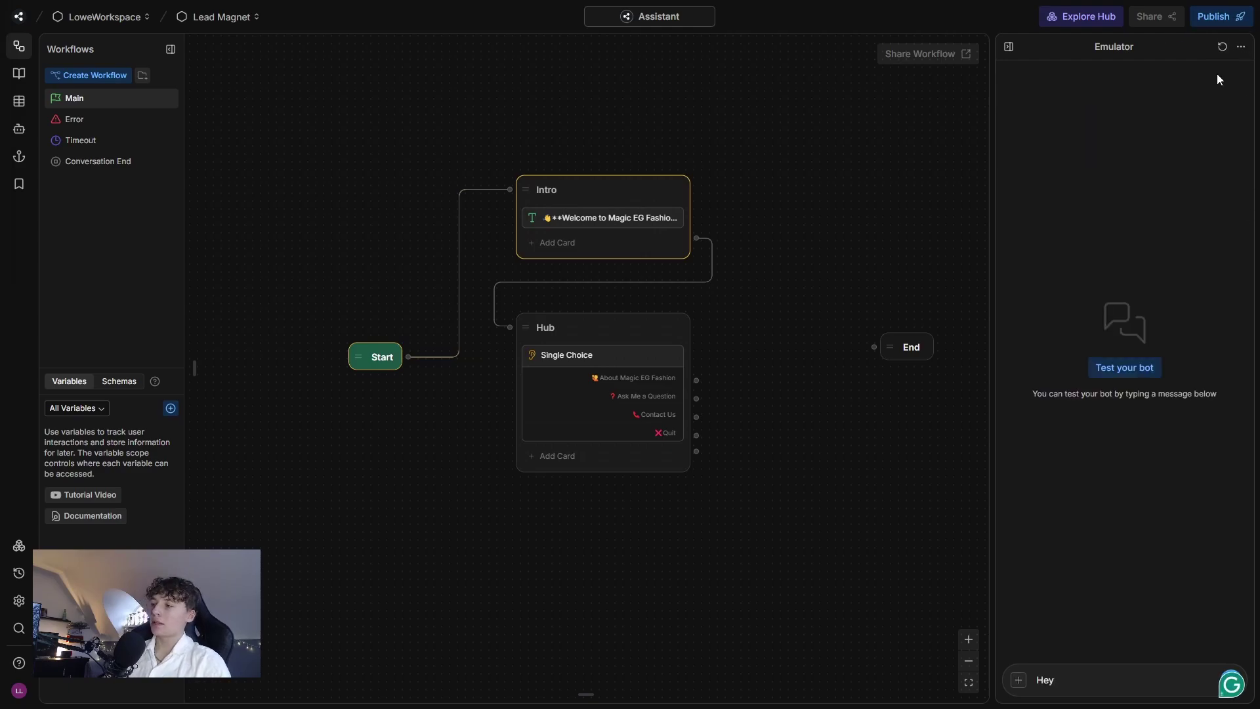
pyautogui.press('Return')
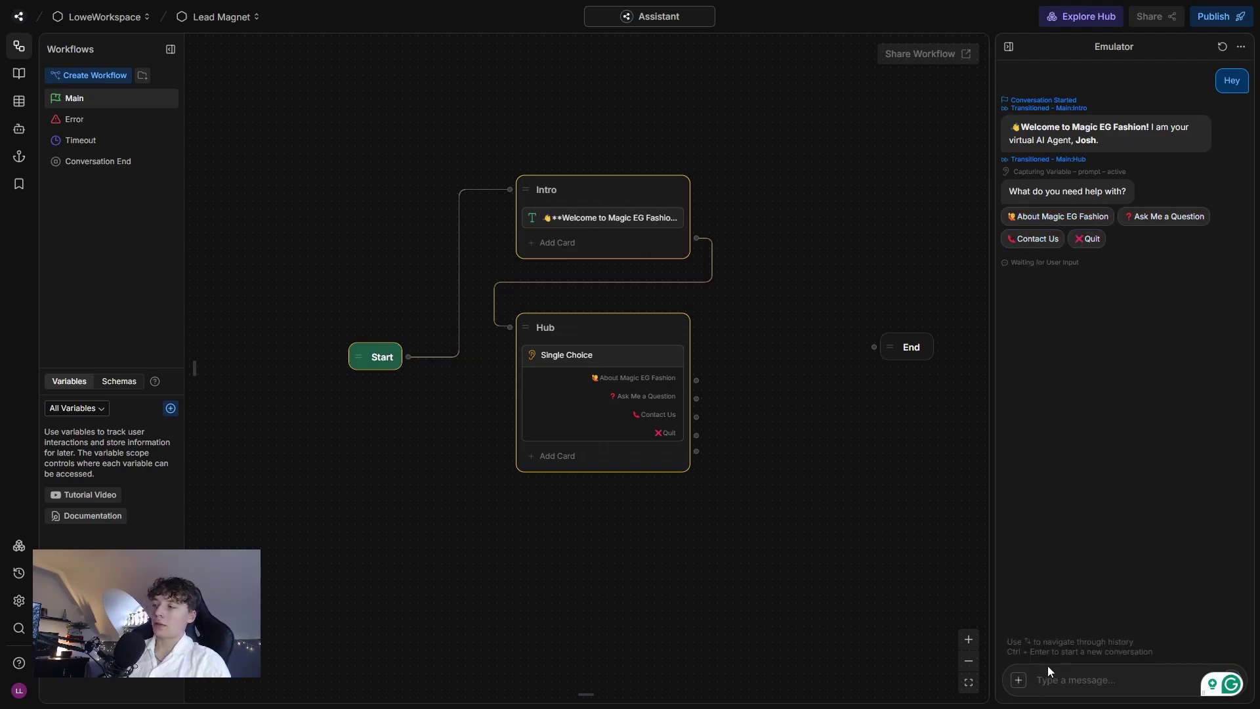
pyautogui.write('w')
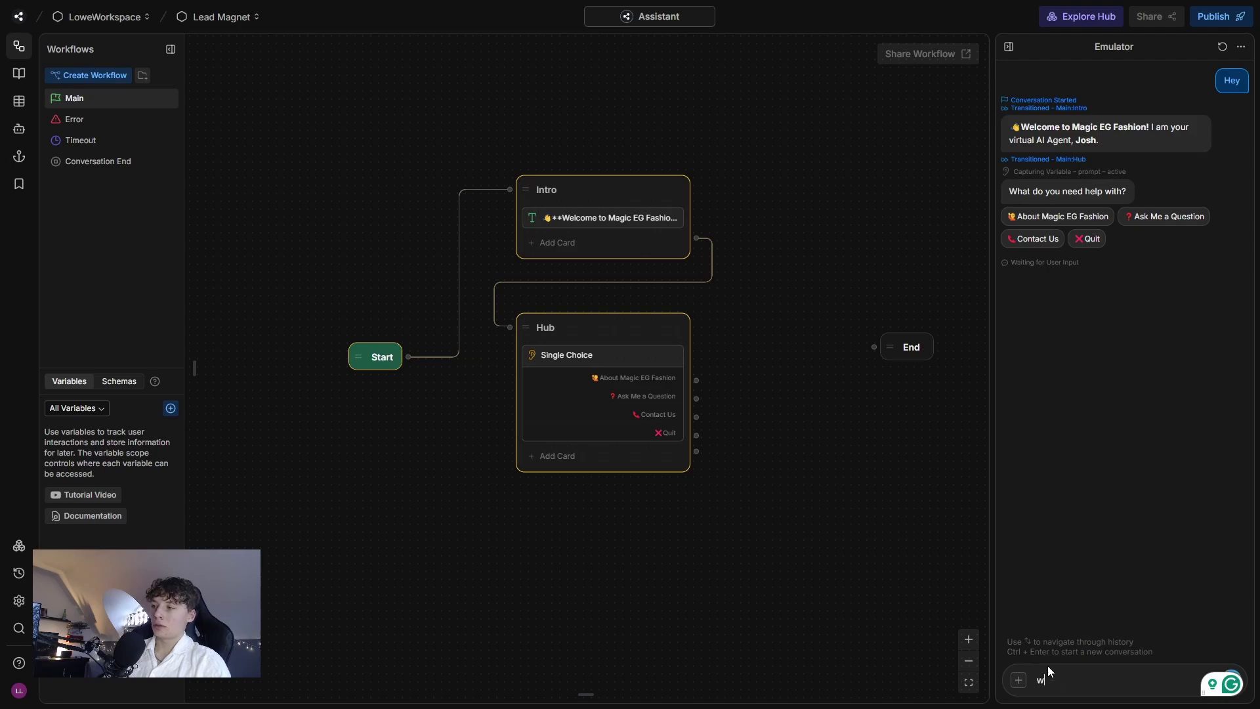
pyautogui.write('ho is this?')
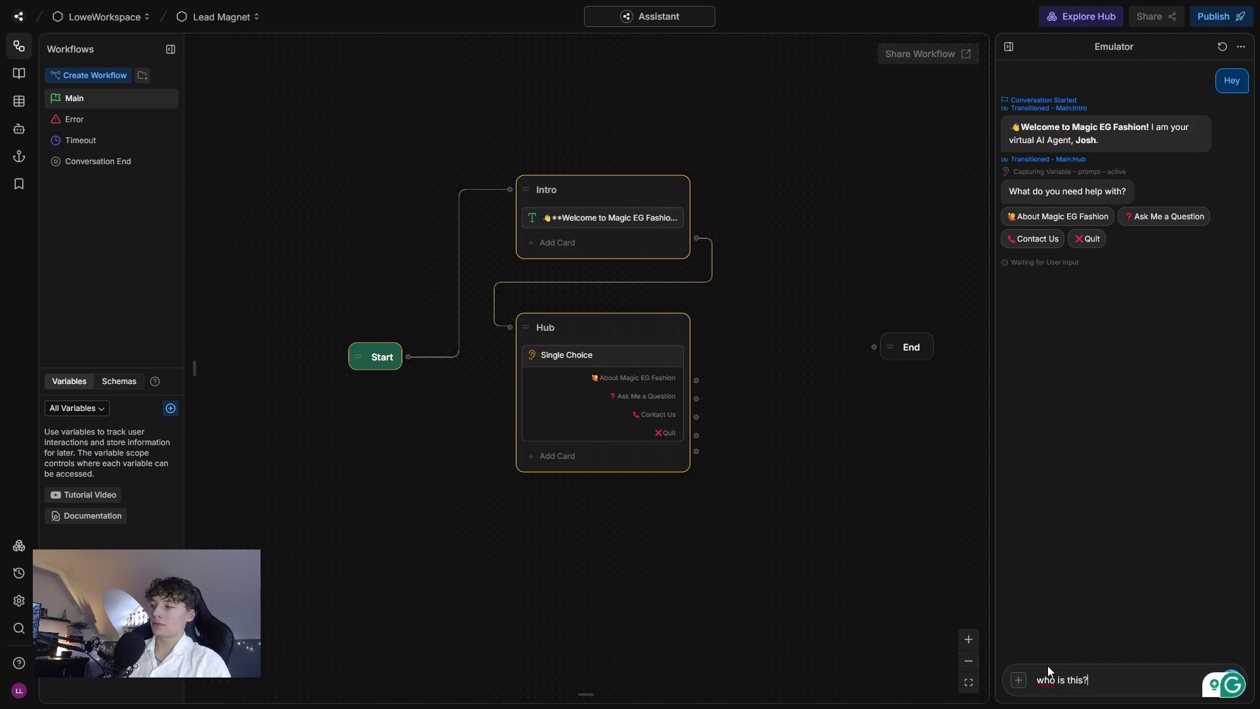
pyautogui.press('Return')
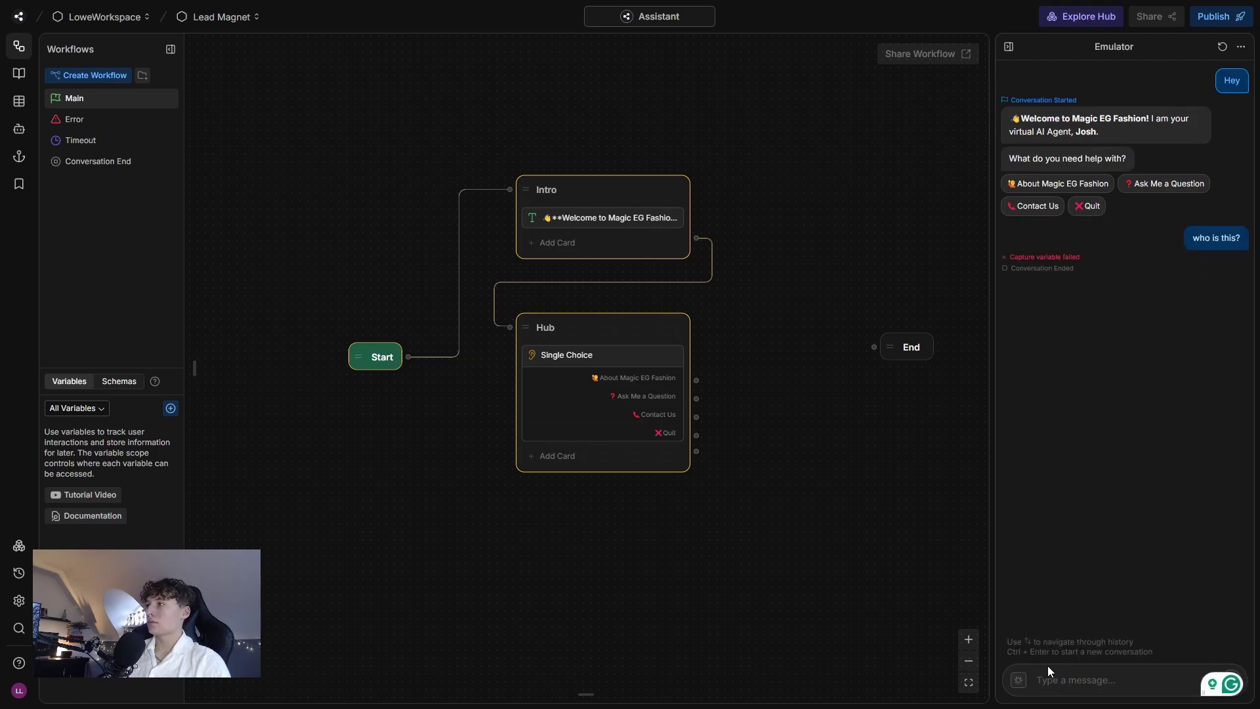
pyautogui.click(1125, 298)
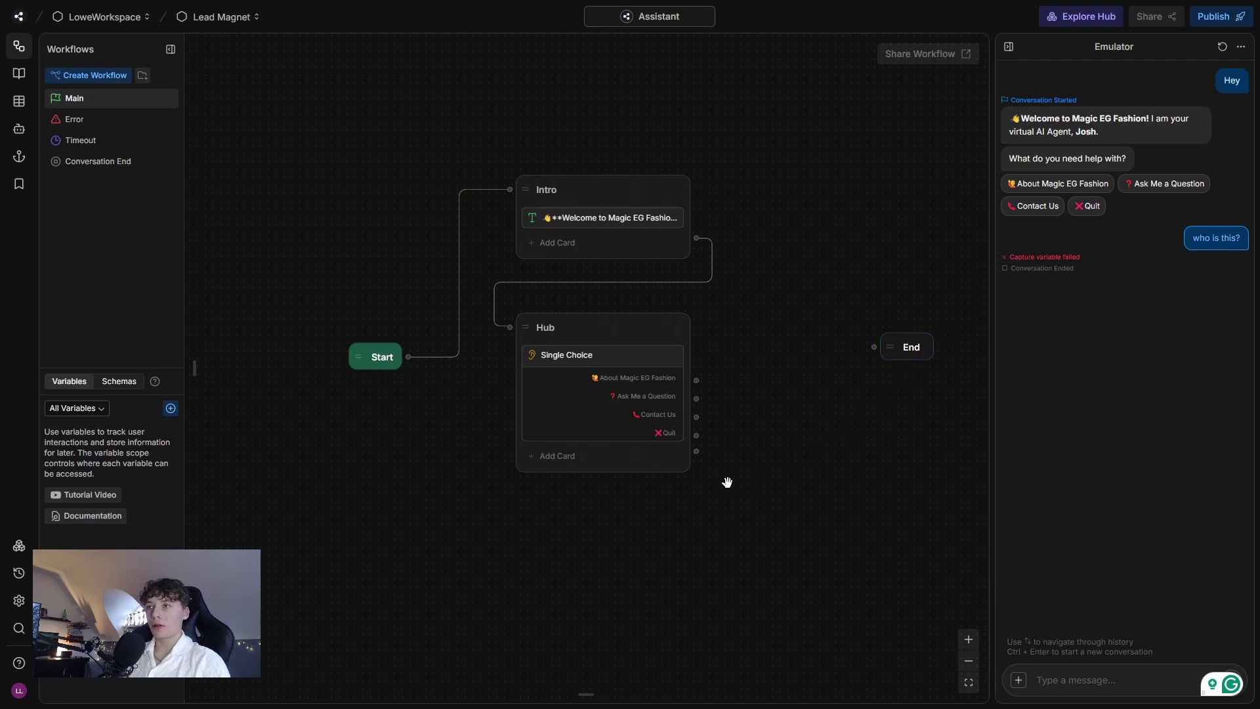
# Add a standard node named "Classify" below the Hub node and connect Hub's default output, under the Quit choice's, to it
pyautogui.moveTo(593, 535); pyautogui.dragTo(592, 498)
pyautogui.rightClick(552, 484)
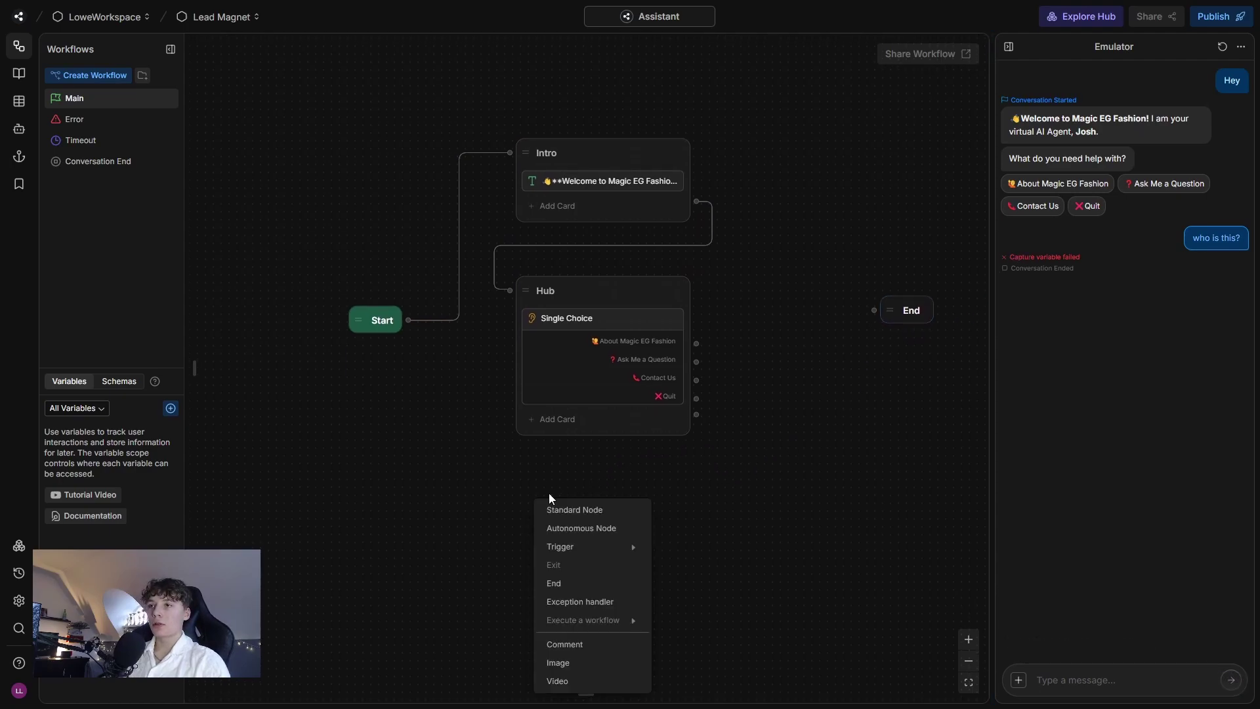
pyautogui.click(571, 509)
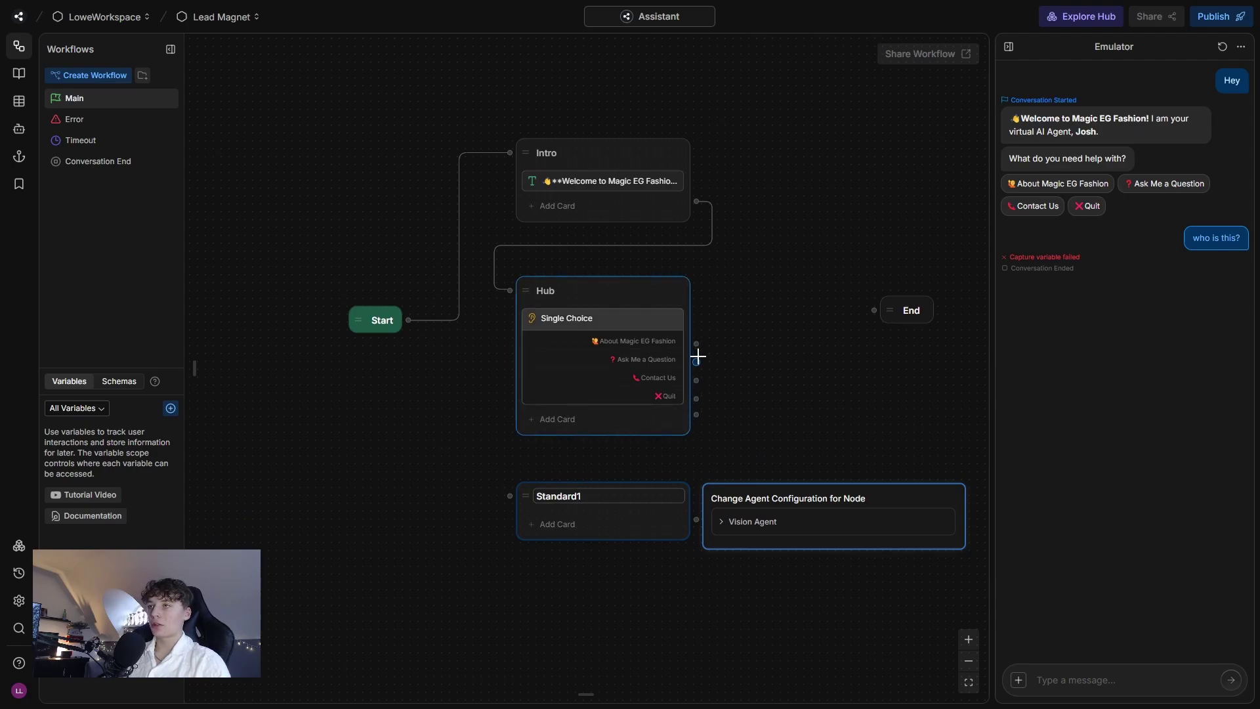
pyautogui.moveTo(697, 414); pyautogui.dragTo(549, 497)
pyautogui.doubleClick(549, 497)
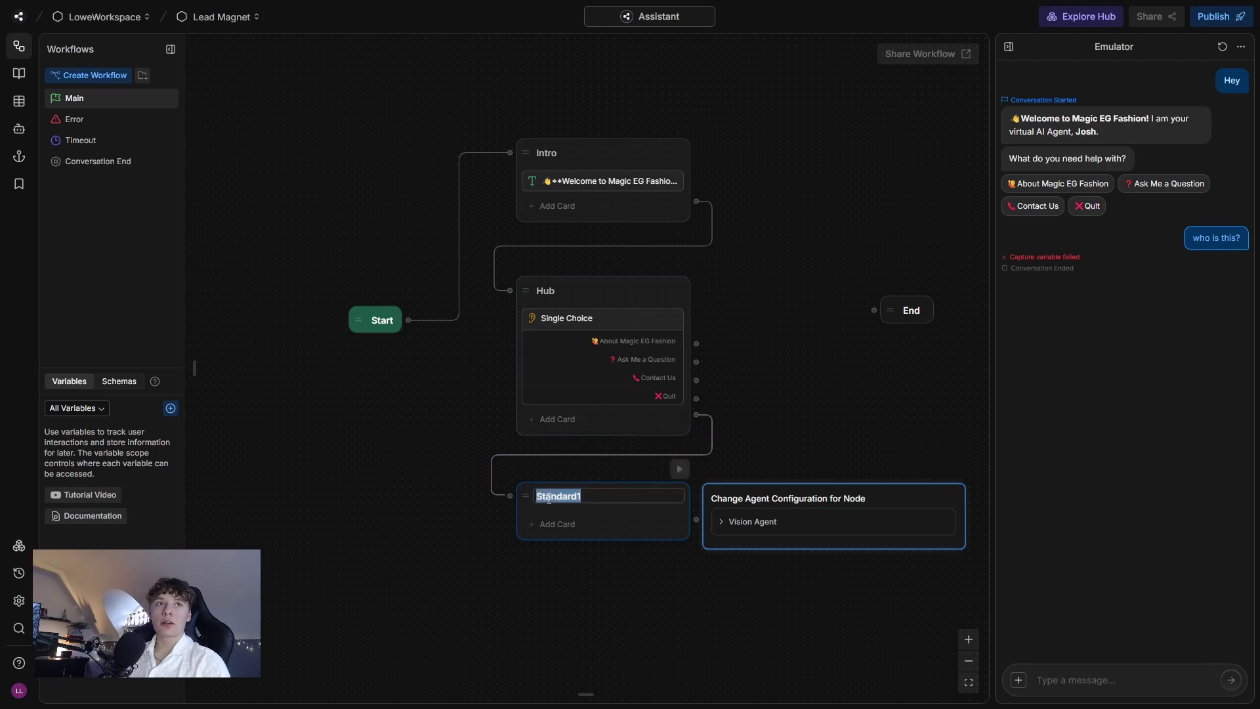
pyautogui.write('Cl')
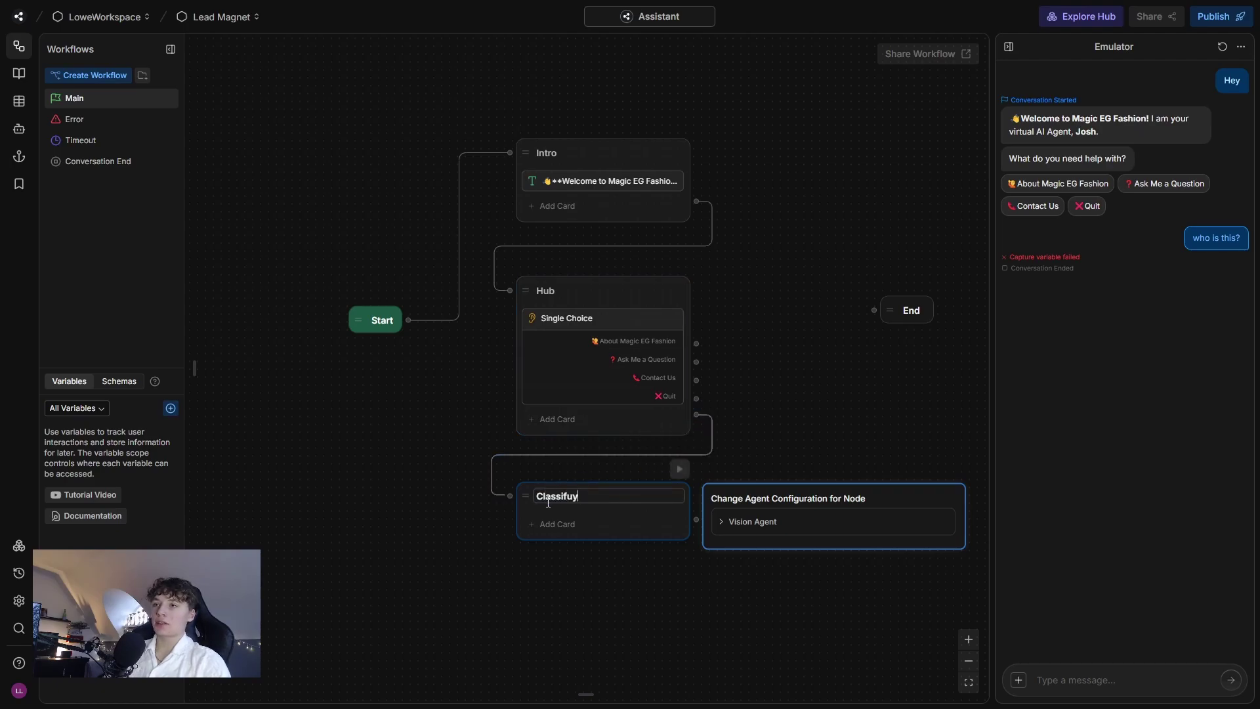
pyautogui.write('assify')
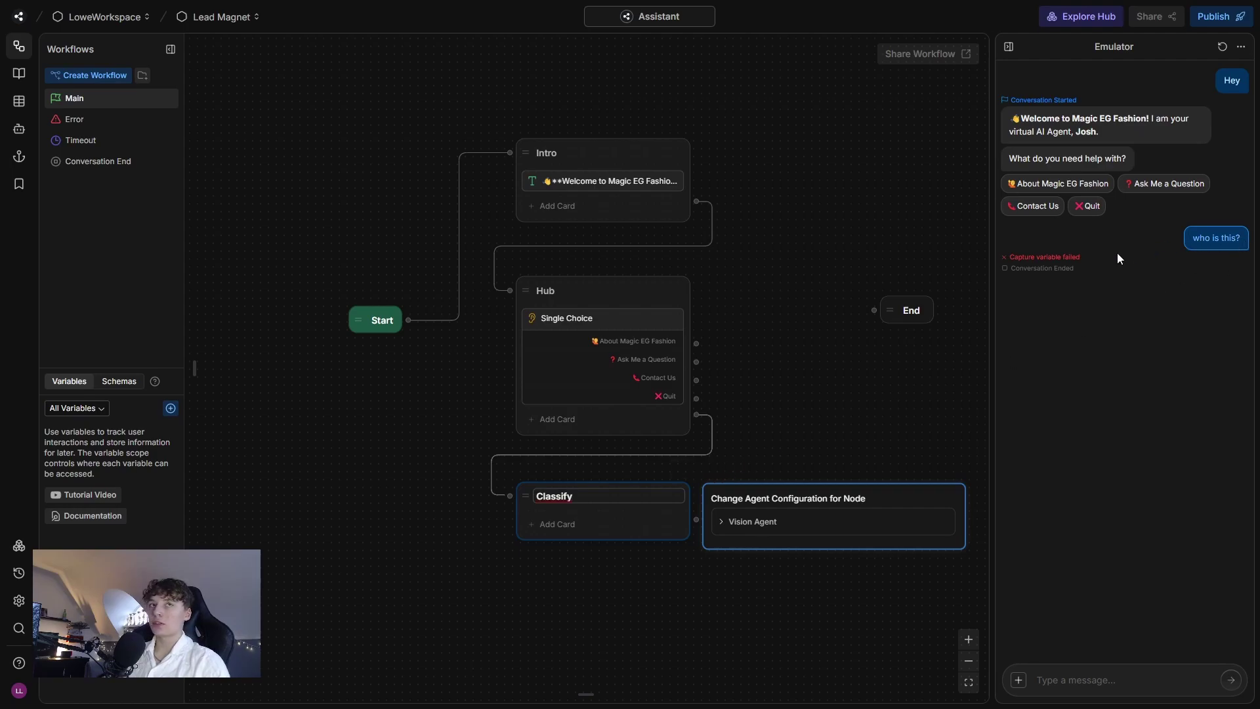
pyautogui.click(856, 427)
pyautogui.moveTo(815, 459); pyautogui.dragTo(813, 427)
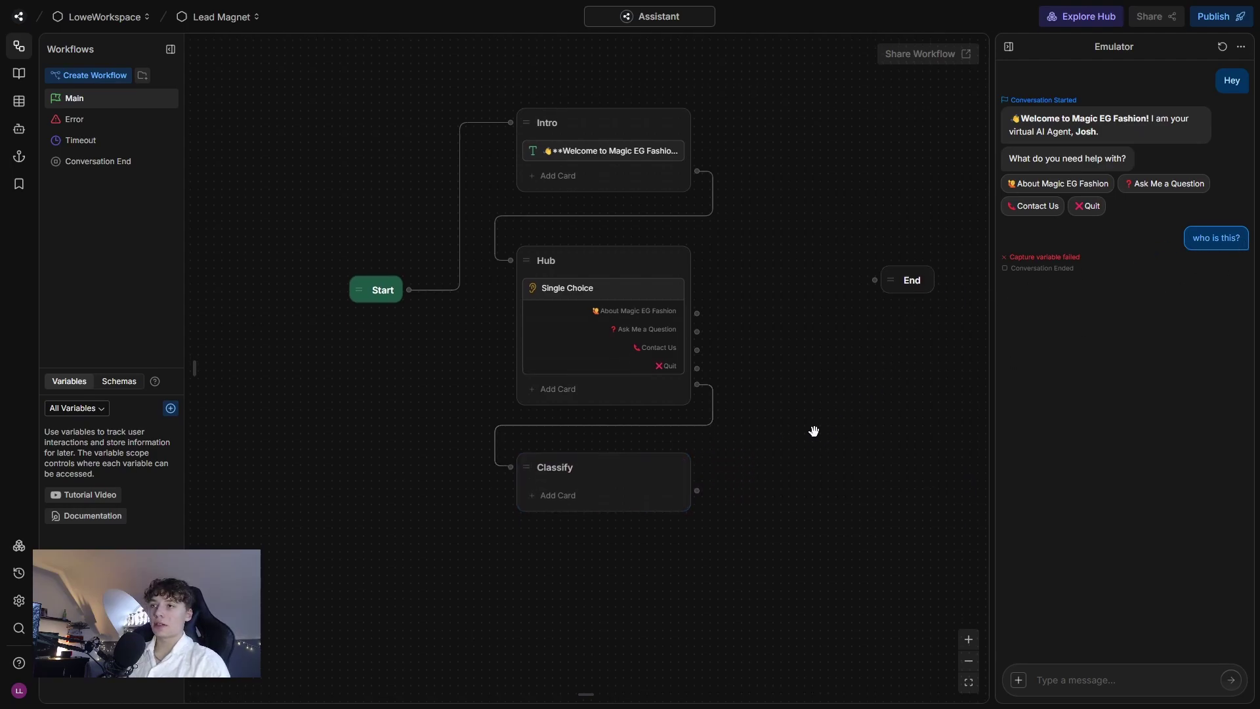
# Add an AI Transition card to the Classify node and set its text to categorize to {{event.preview}}
pyautogui.click(592, 502)
pyautogui.scroll(-10, 276, 420)
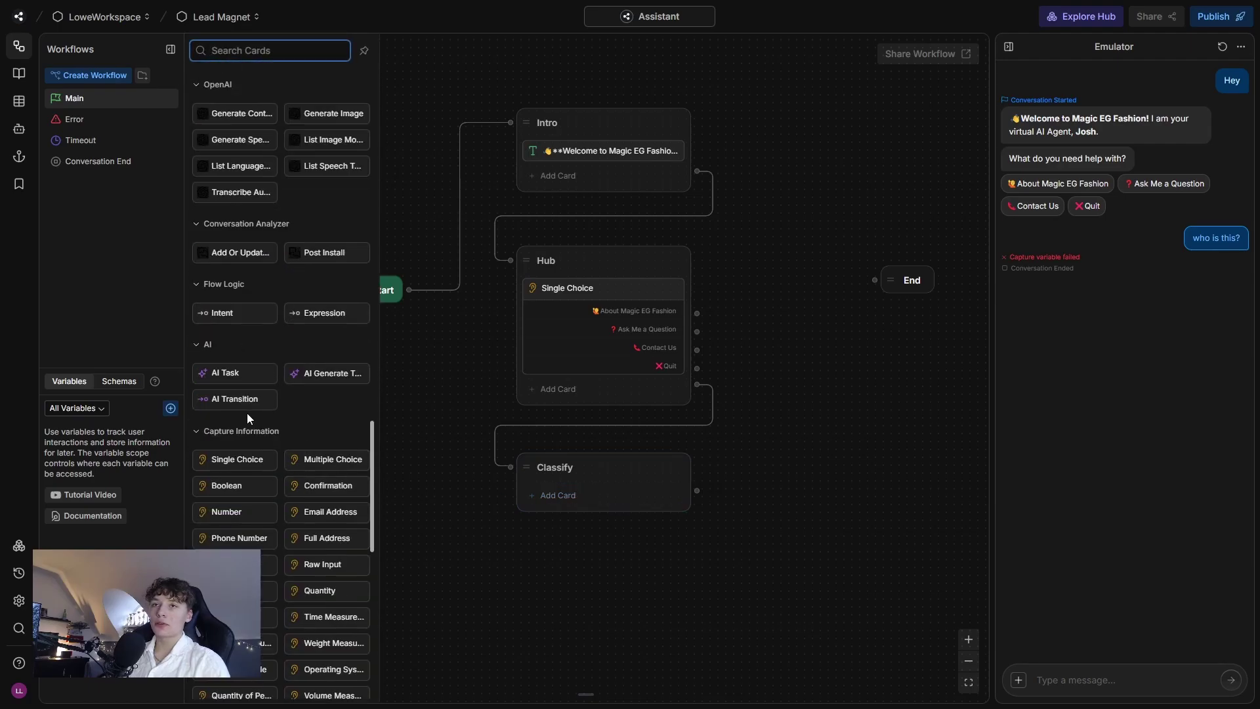
pyautogui.click(234, 398)
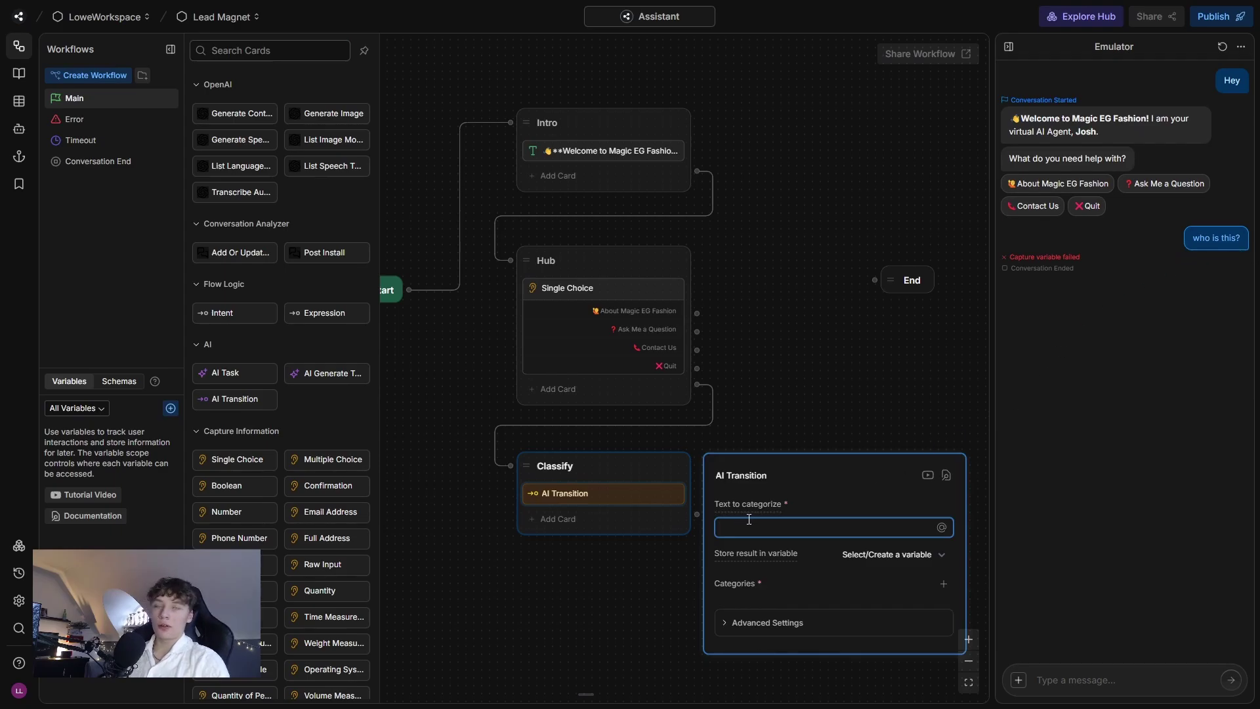
pyautogui.write('{{')
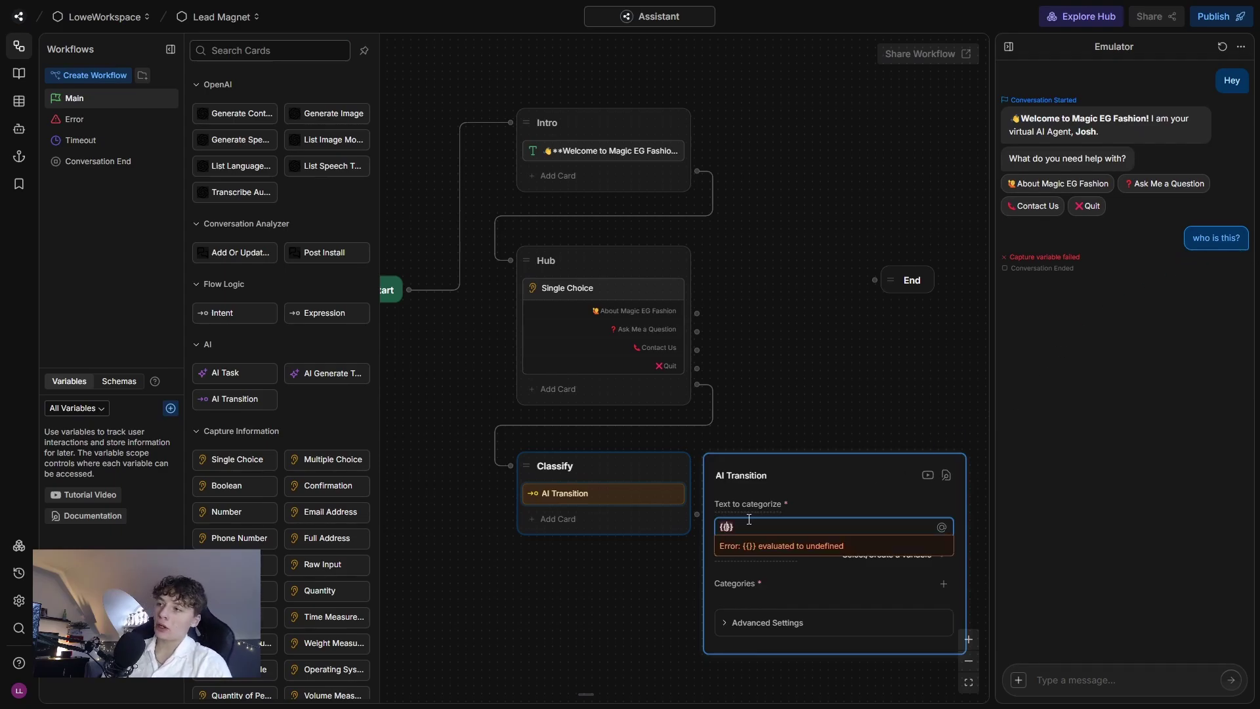
pyautogui.write('event.pre')
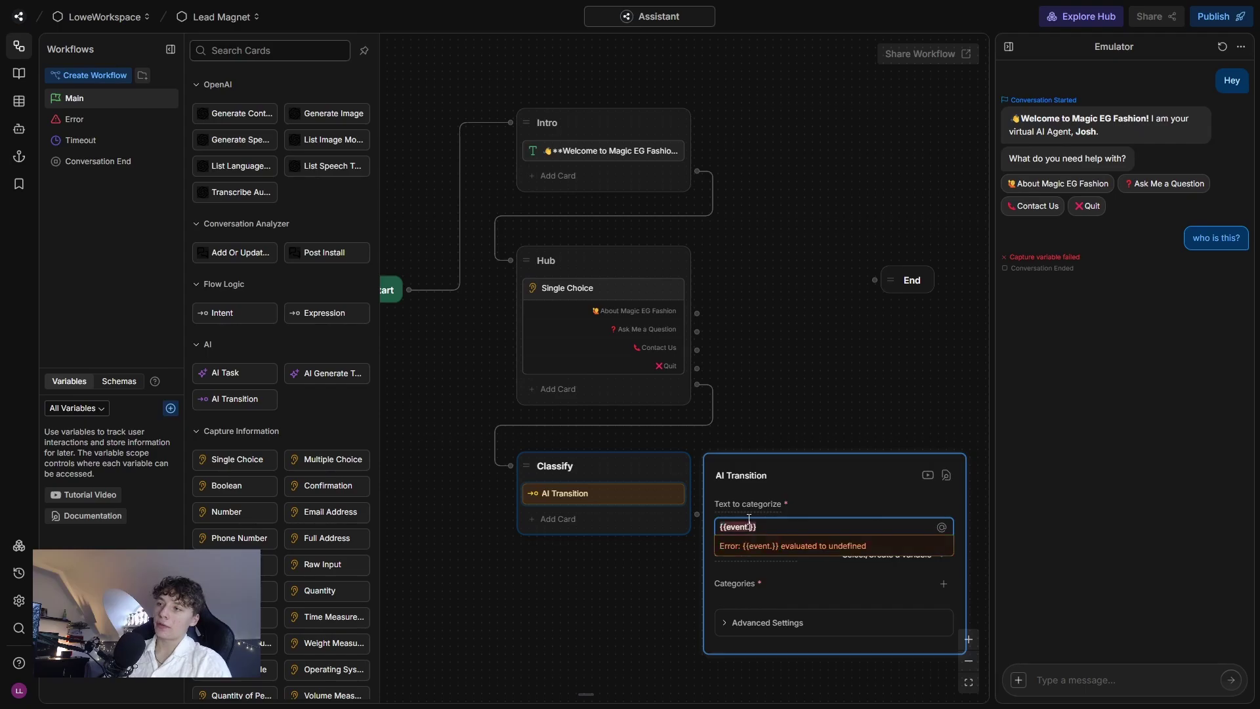
pyautogui.write('viw')
pyautogui.click(770, 527)
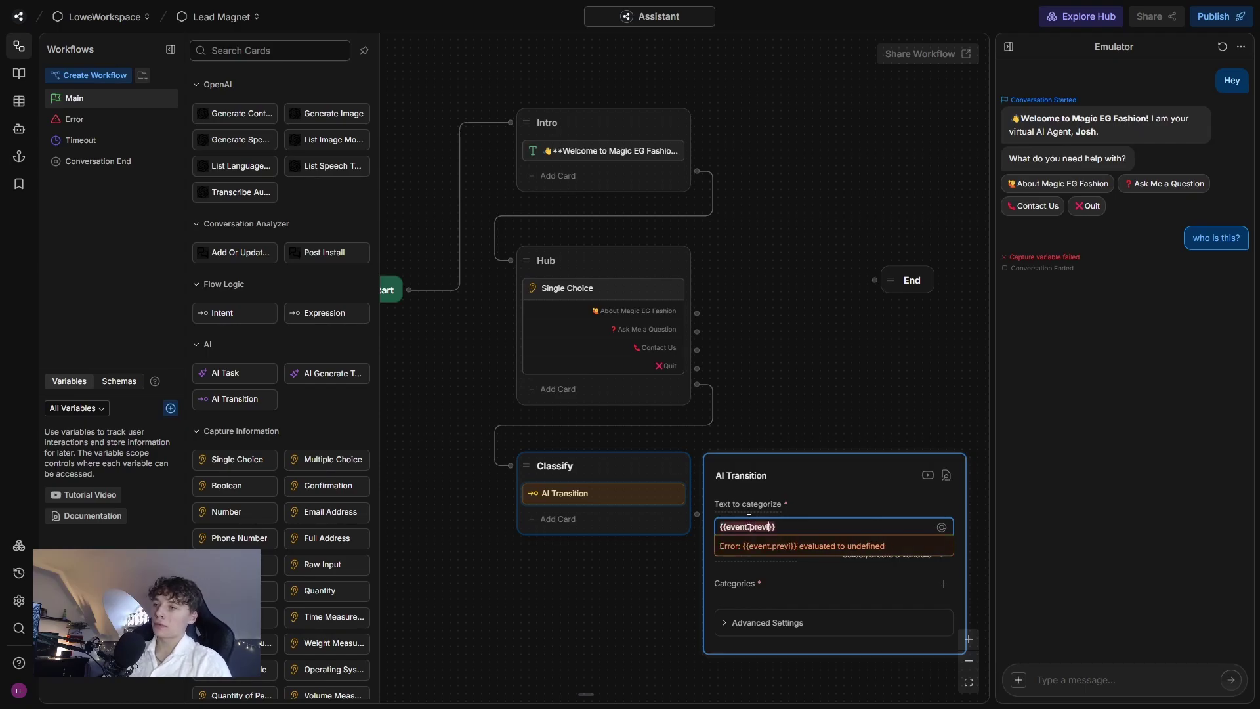
pyautogui.write('ew')
pyautogui.keyDown('shift'); pyautogui.click(724, 525); pyautogui.keyUp('shift')
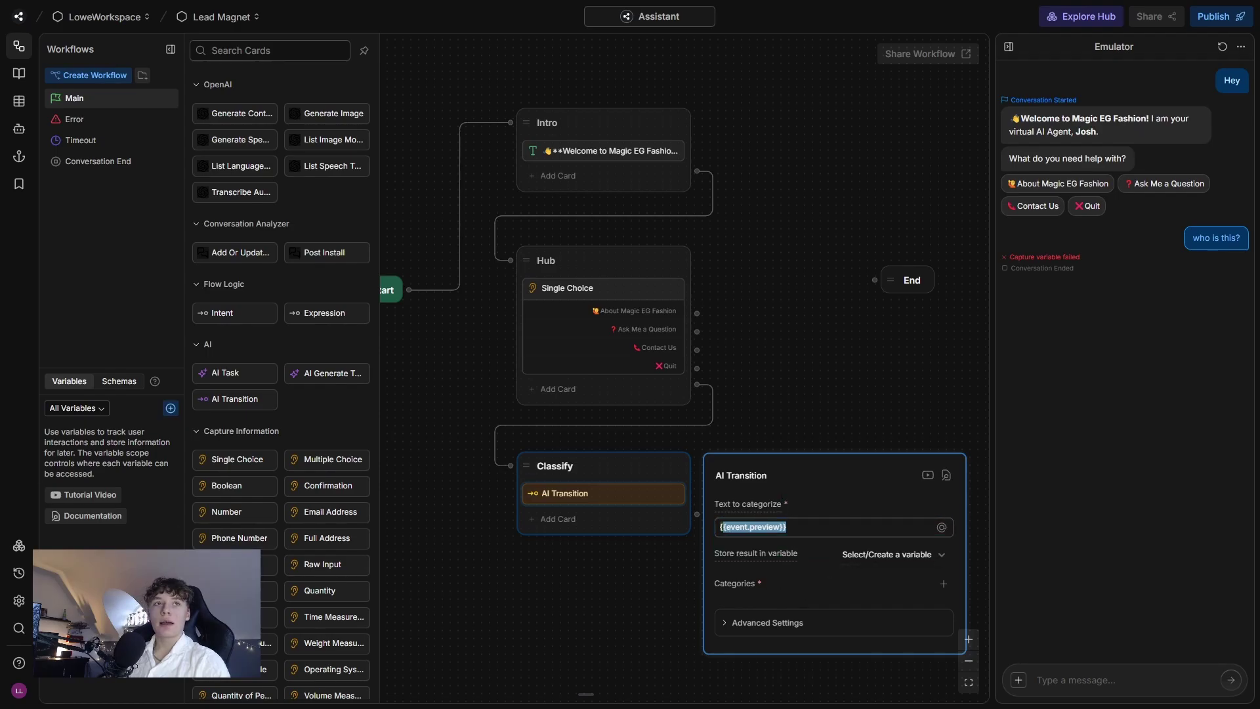
# Add the categories "About Magic EG Fashion", "Ask a question" and "Contact Us" to the AI Transition card
pyautogui.click(942, 585)
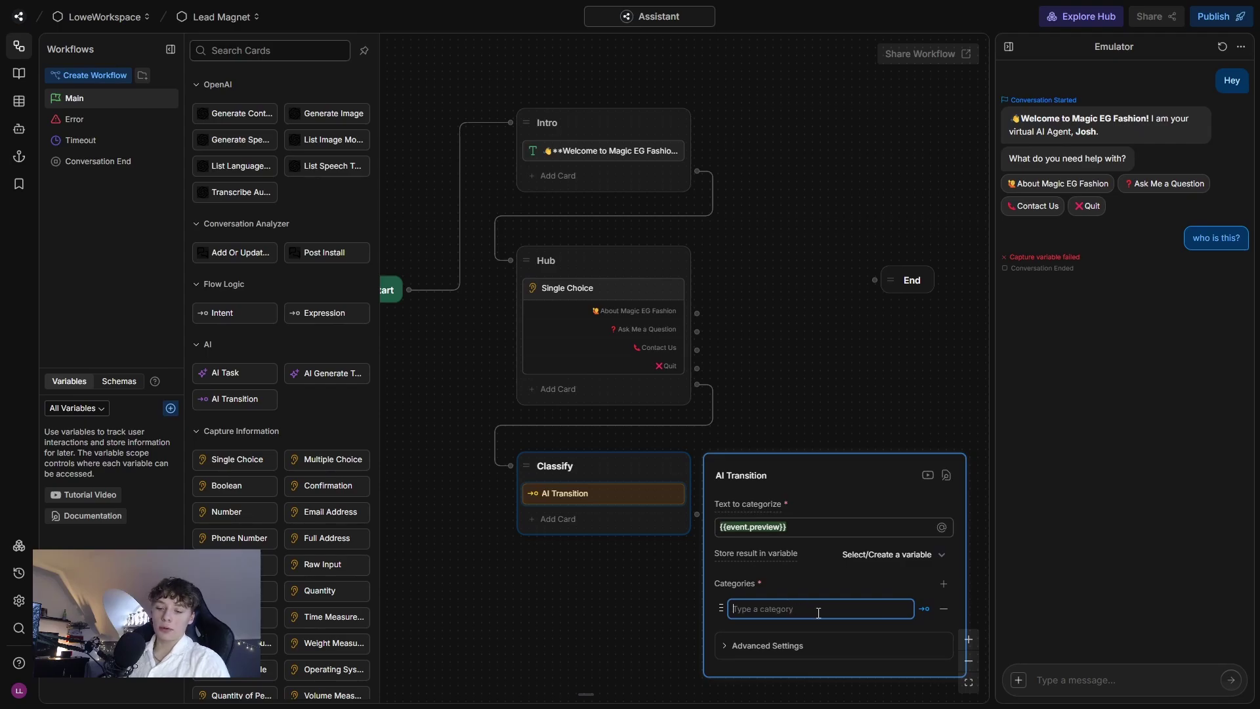
pyautogui.write('About Magic EG Fashion')
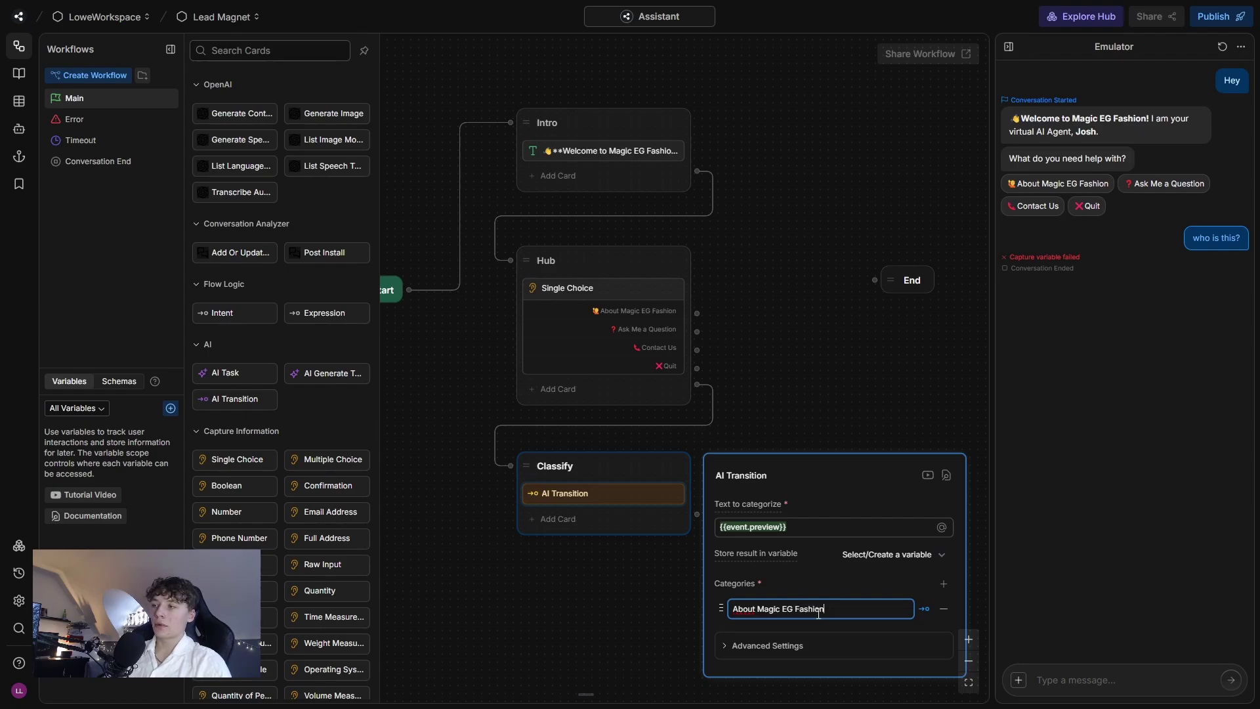
pyautogui.press('Return')
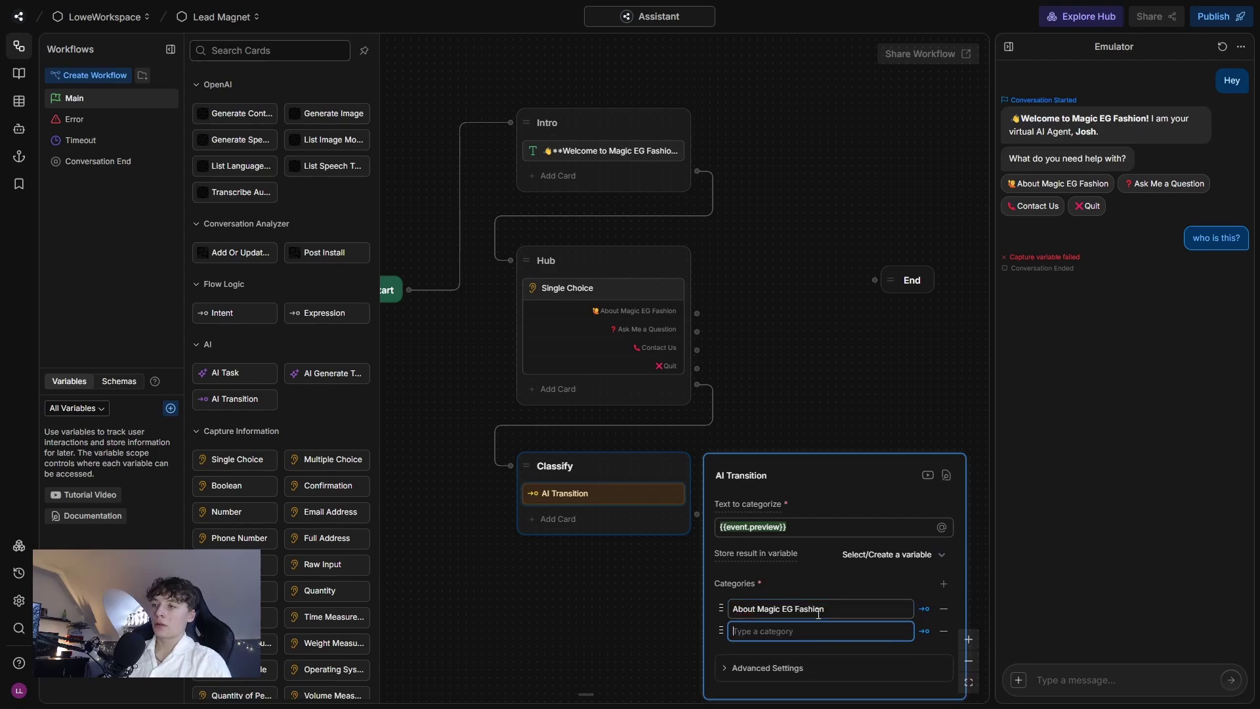
pyautogui.write('Ask a que')
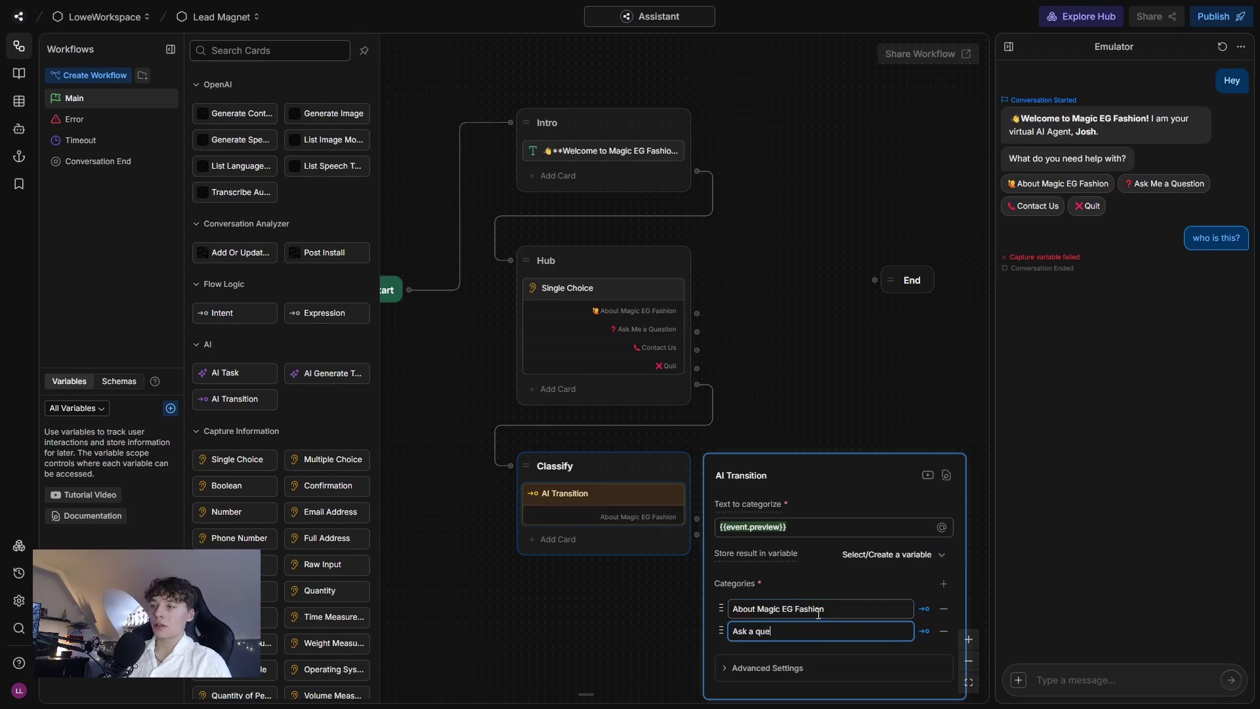
pyautogui.write('stion')
pyautogui.press('Return')
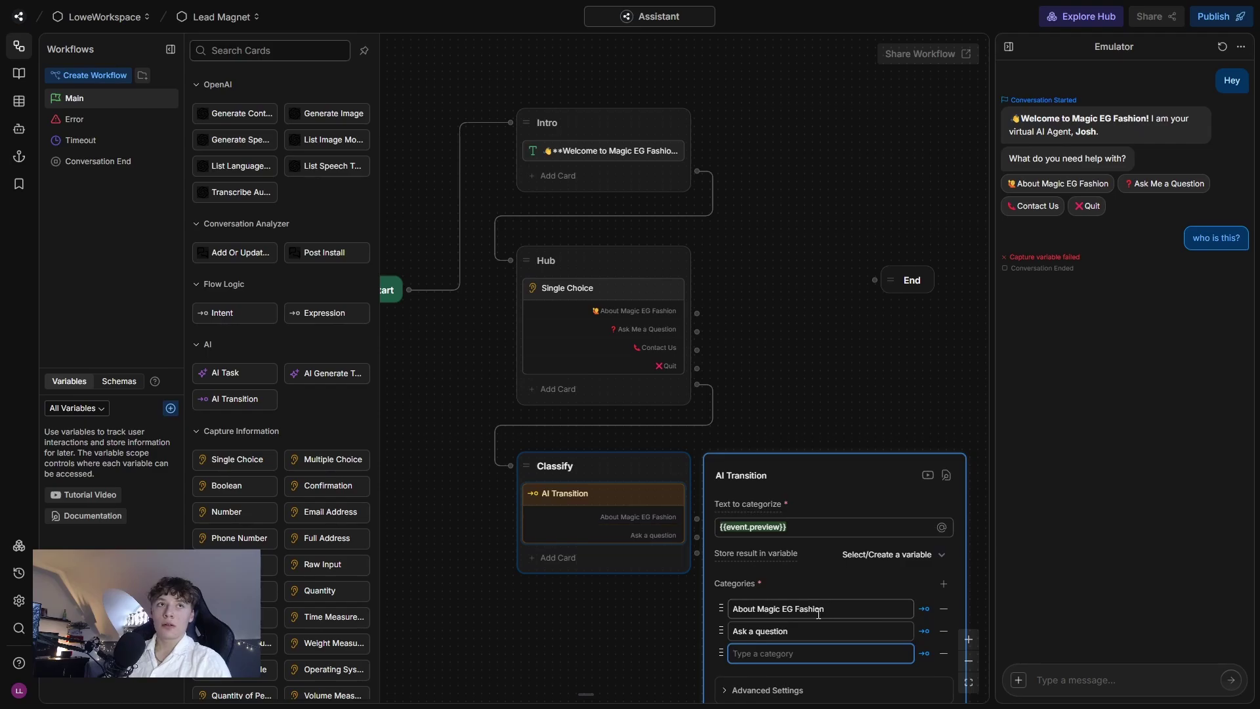
pyautogui.write('C')
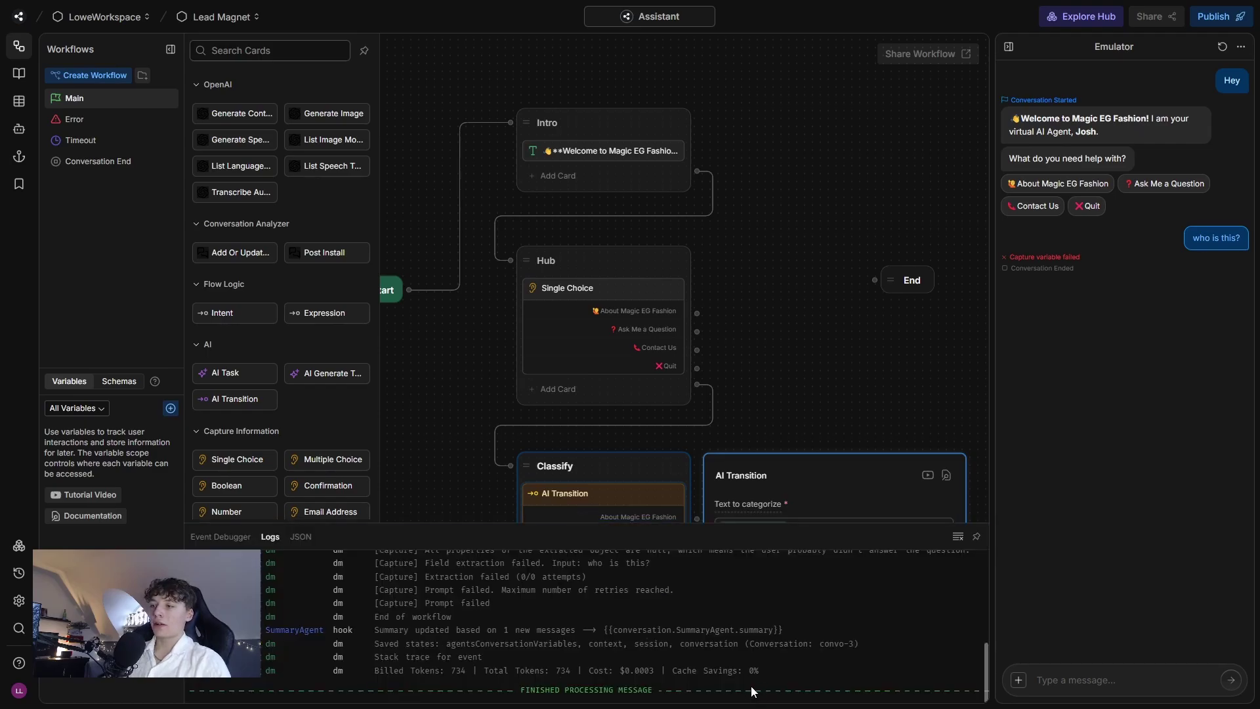
# Set the AI Transition card's language model to GPT-4o Mini, enable Force classify and close the card's settings
pyautogui.scroll(-3, 789, 333)
pyautogui.click(799, 544)
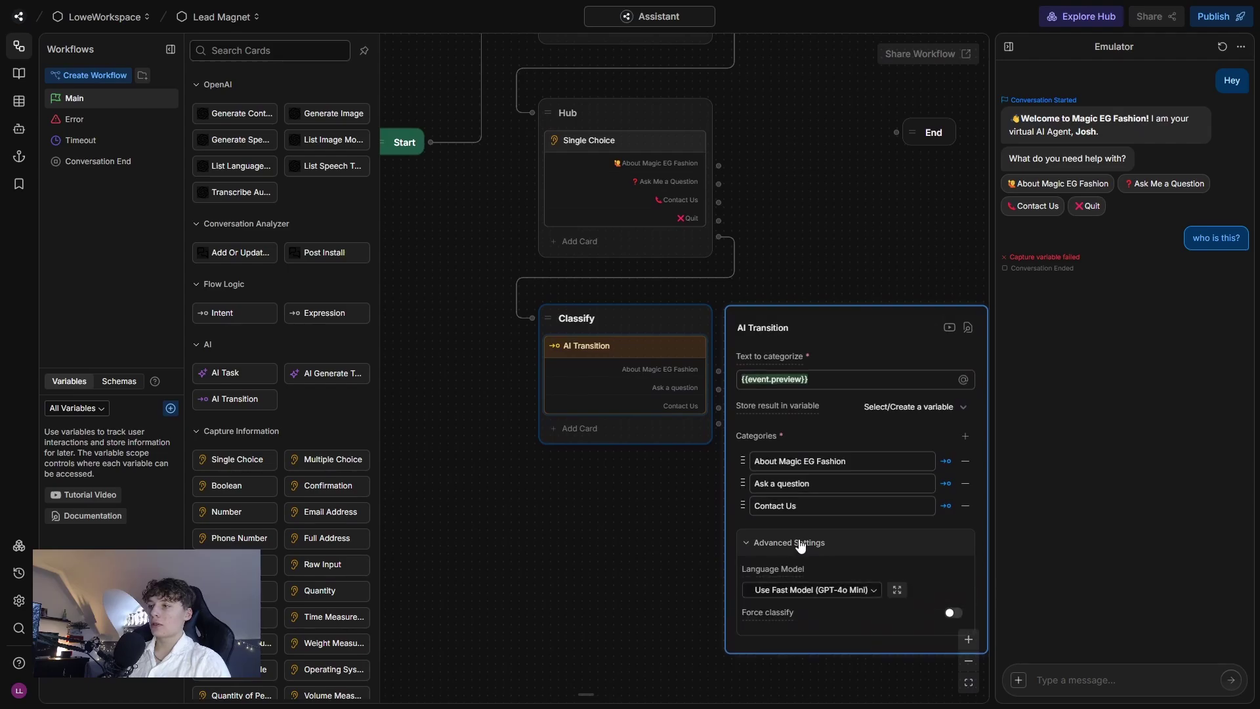
pyautogui.click(792, 592)
pyautogui.scroll(-1, 814, 587)
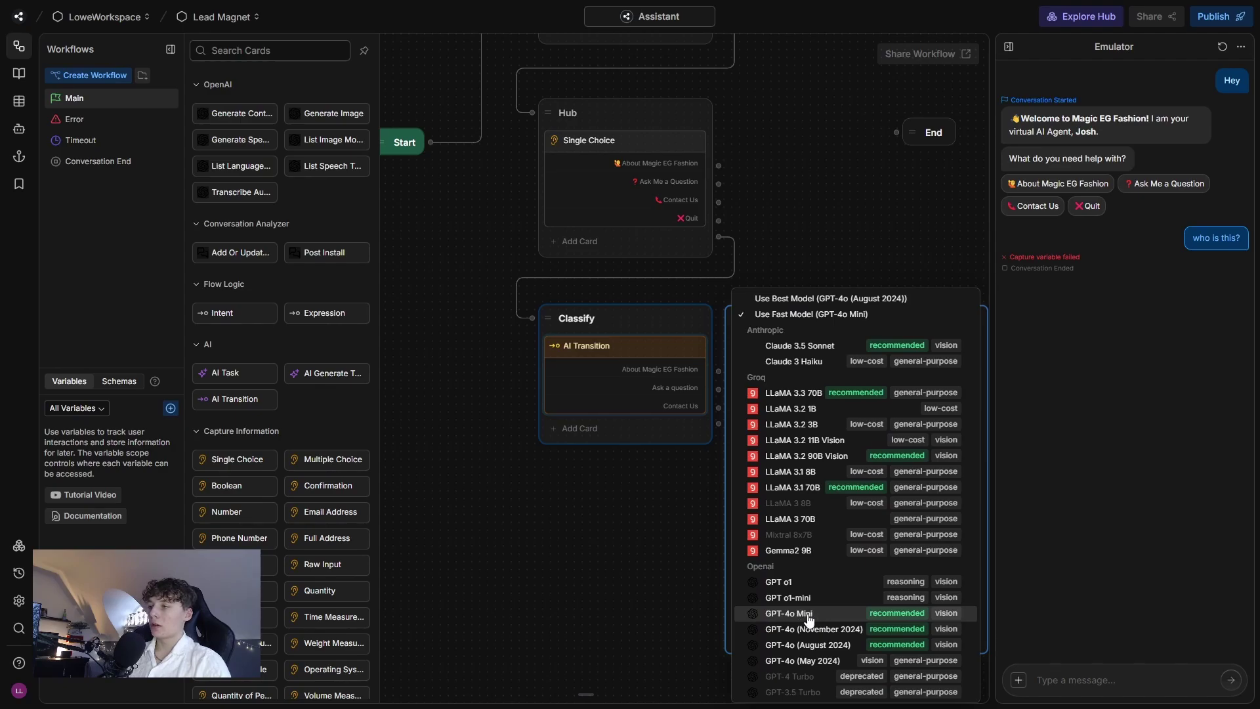
pyautogui.click(811, 616)
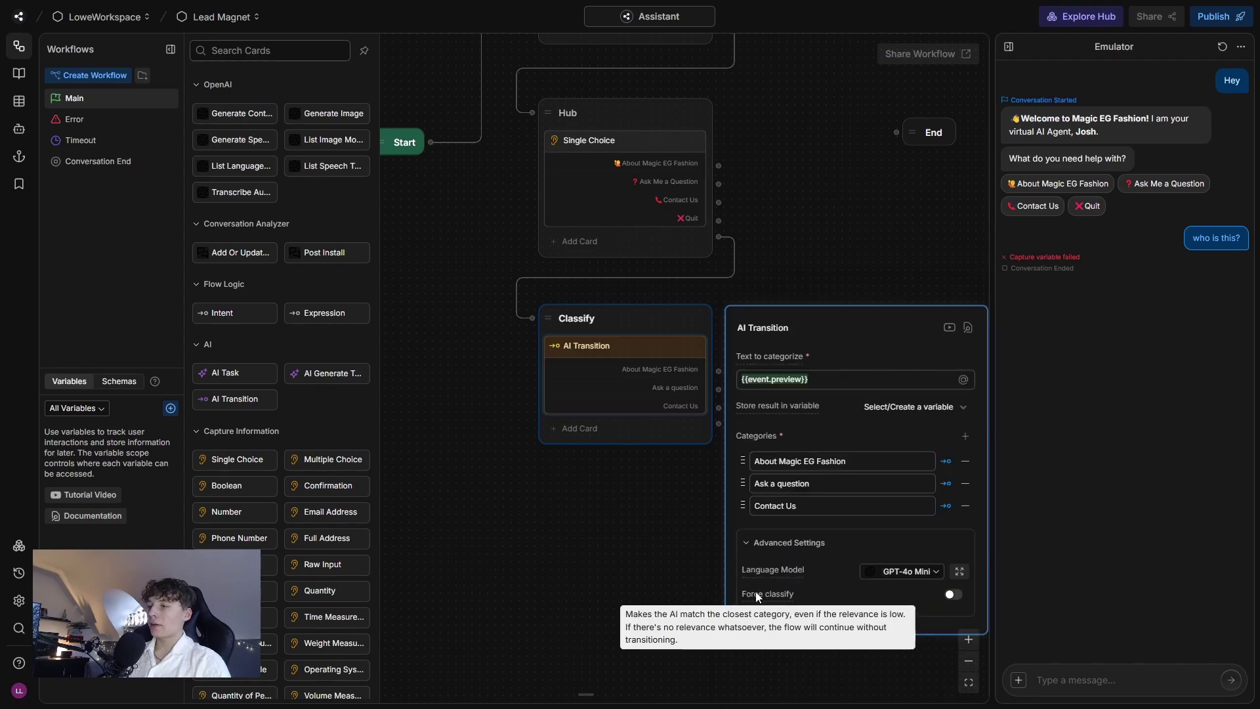
pyautogui.click(955, 594)
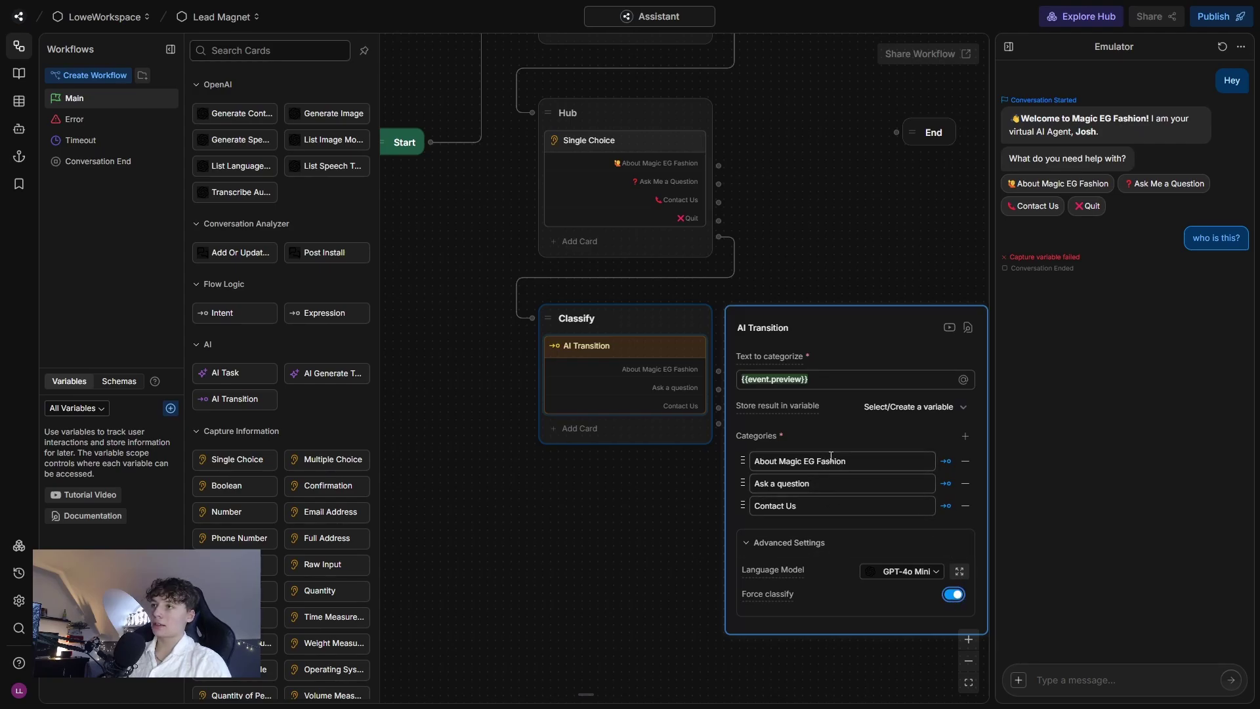
pyautogui.click(655, 503)
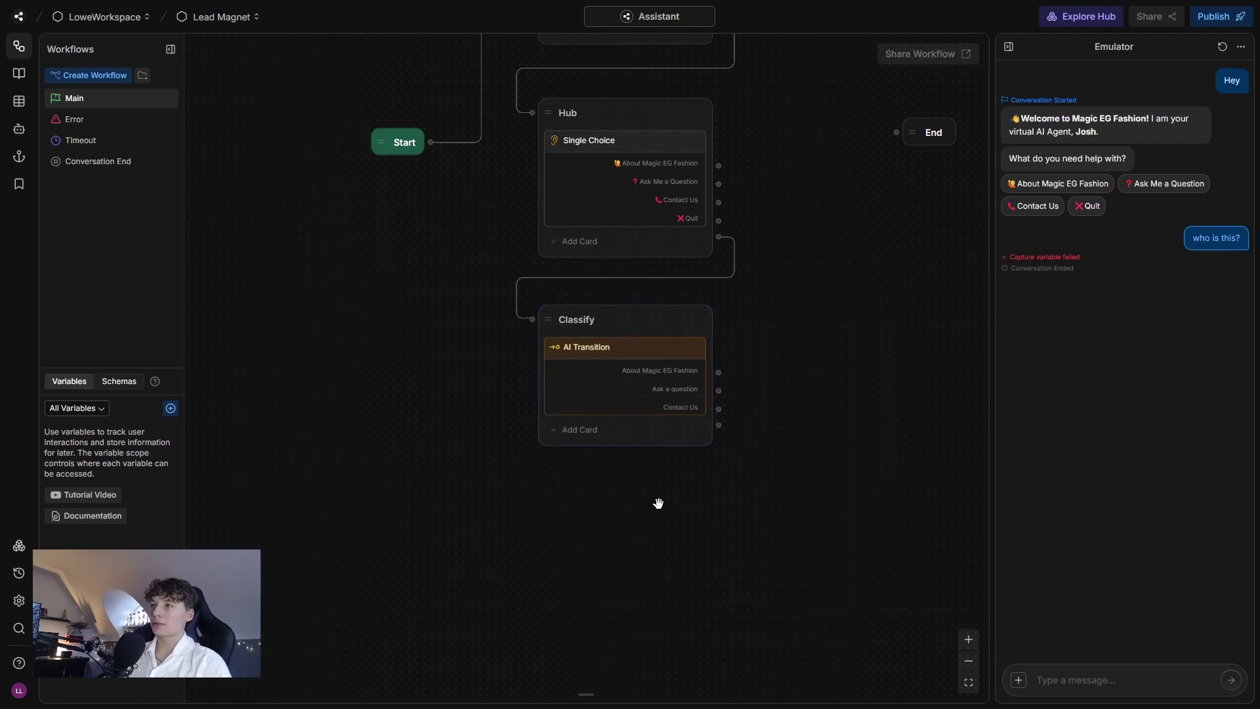
# Move the End node farther away from the Hub and add a standard node named "About_us" above the Intro node's level
pyautogui.hscroll(5, 750, 363)
pyautogui.moveTo(845, 223); pyautogui.dragTo(953, 213)
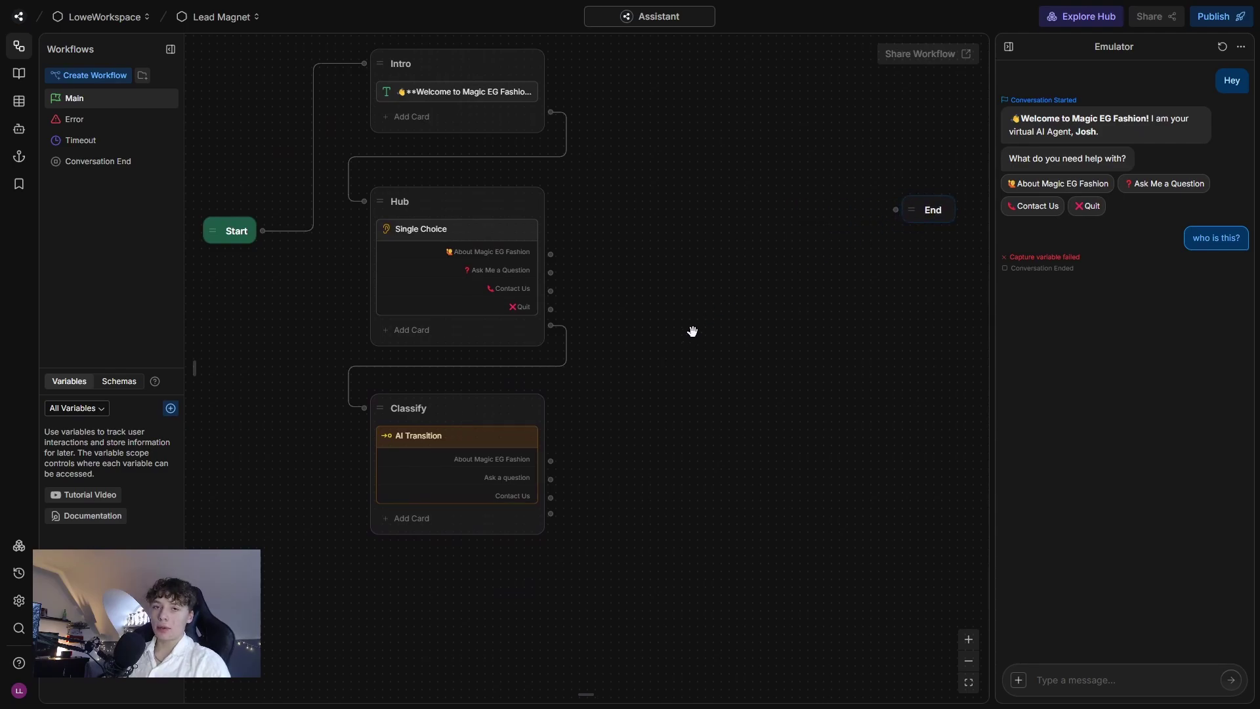
pyautogui.scroll(2, 711, 321)
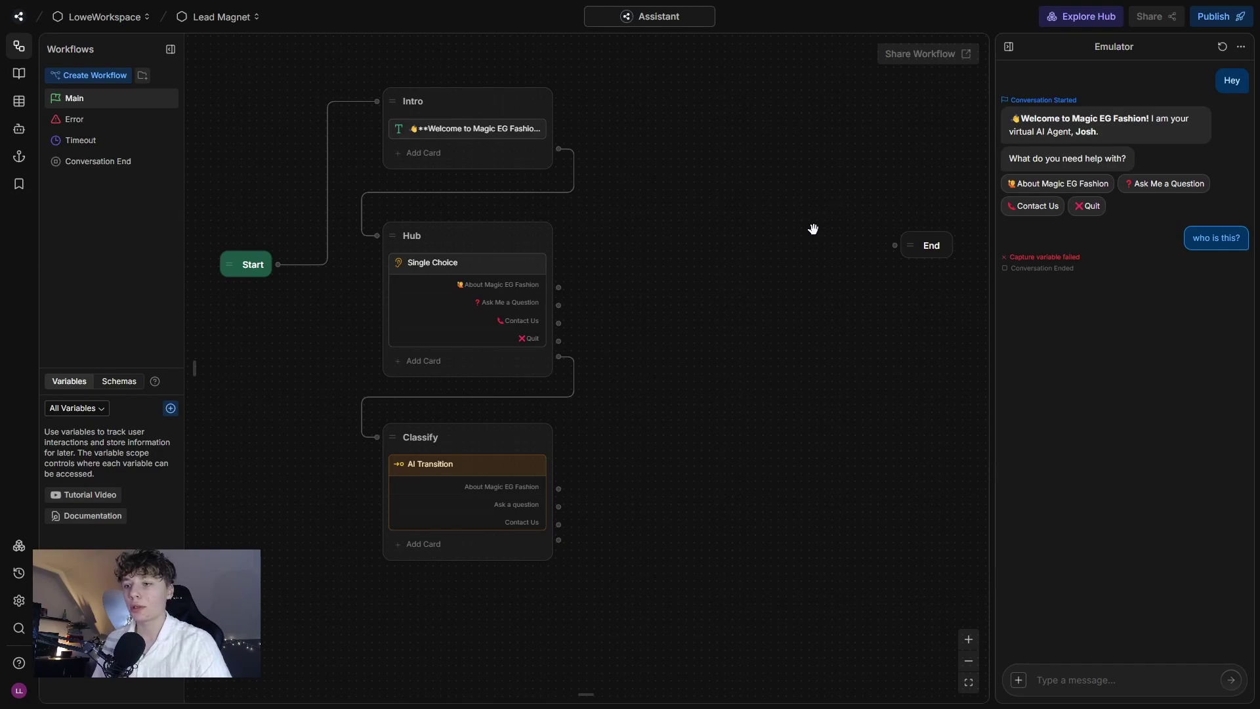
pyautogui.scroll(5, 798, 199)
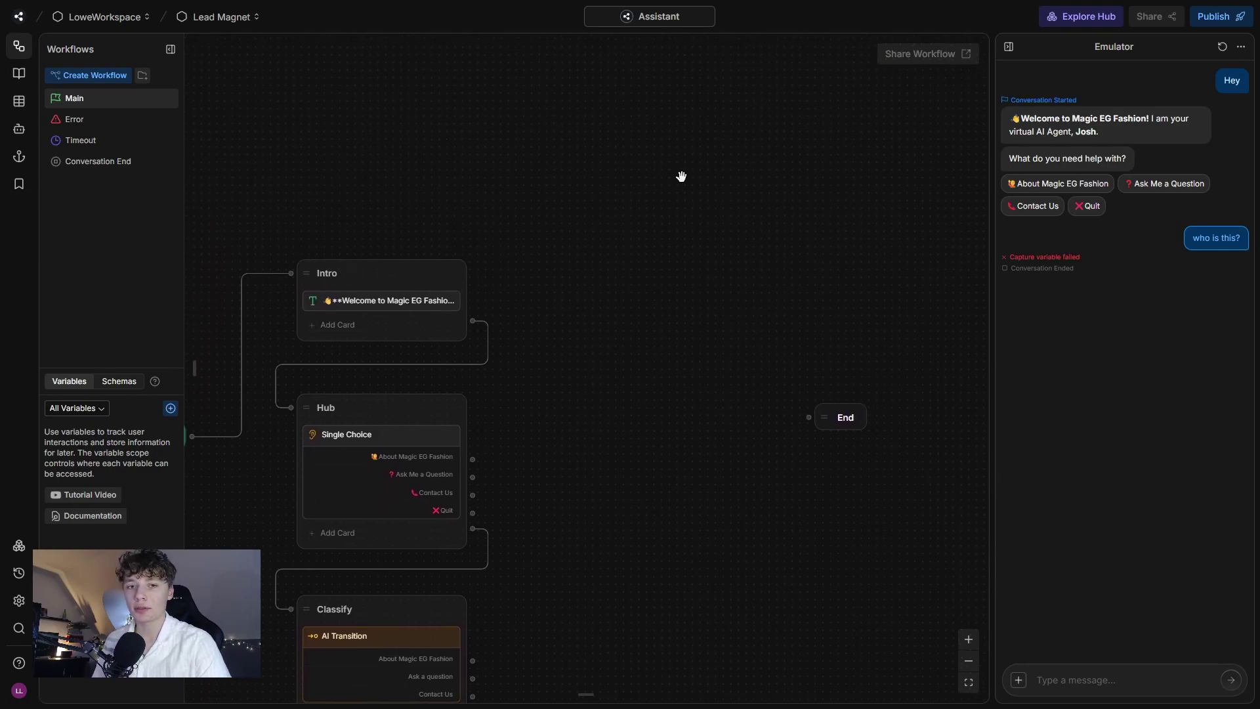
pyautogui.rightClick(662, 144)
pyautogui.click(656, 164)
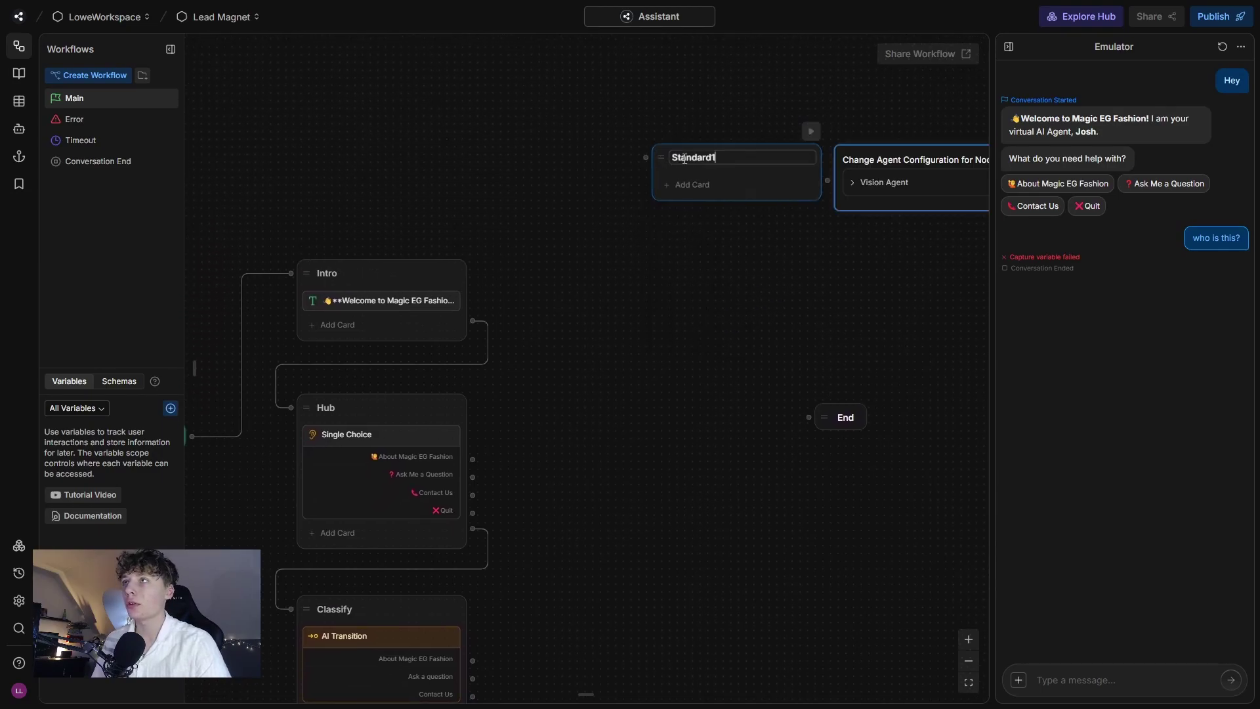
pyautogui.doubleClick(684, 158)
pyautogui.write('About_us')
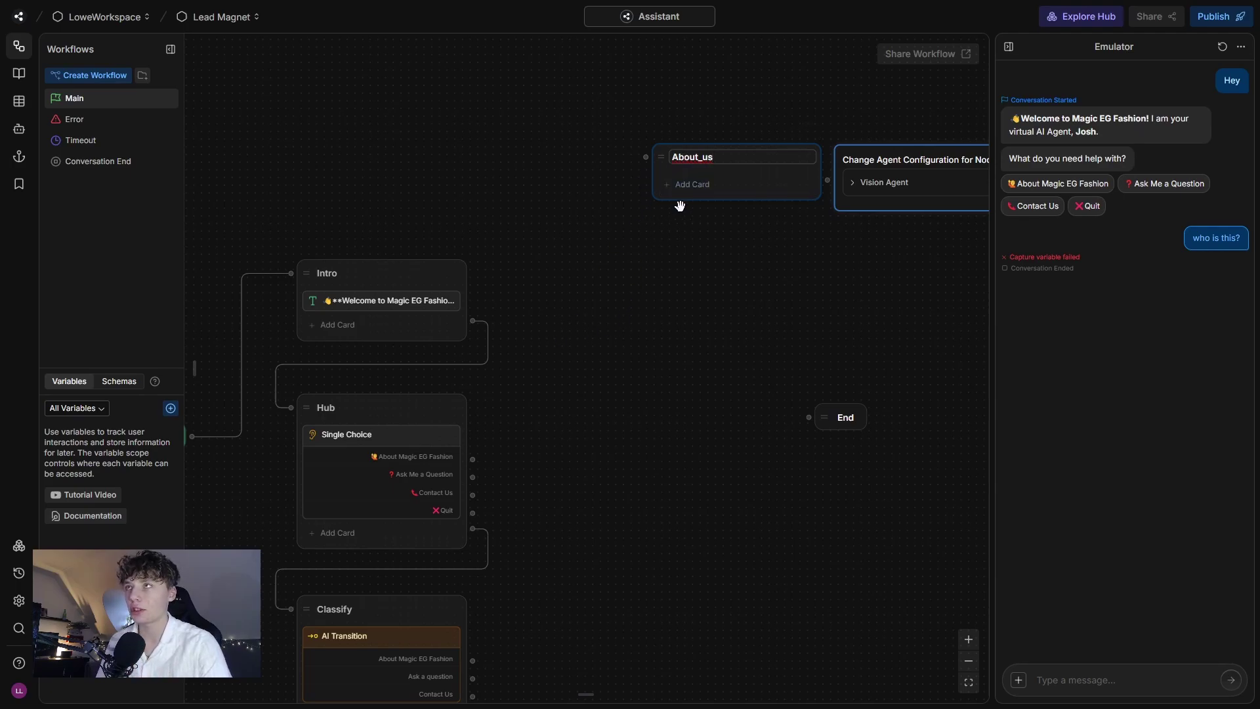
# Add three Text cards to the About_us node and close the card settings
pyautogui.click(686, 185)
pyautogui.click(237, 109)
pyautogui.click(237, 109)
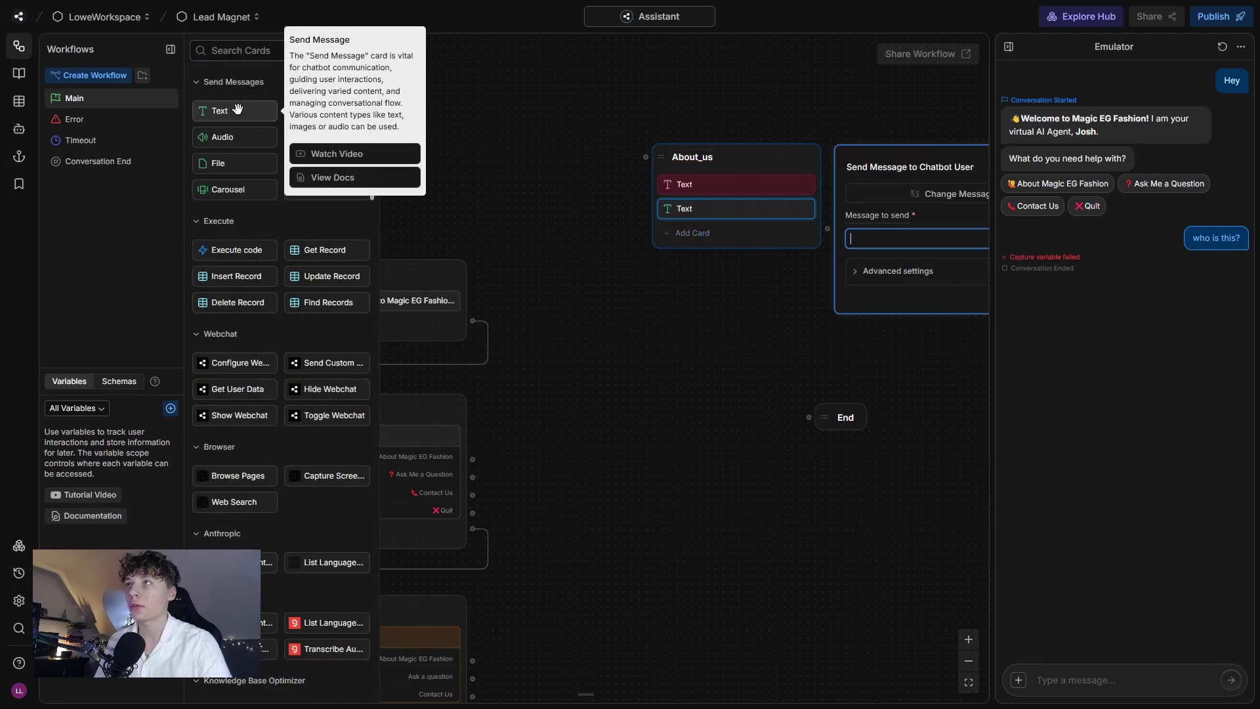
pyautogui.click(237, 109)
pyautogui.click(591, 353)
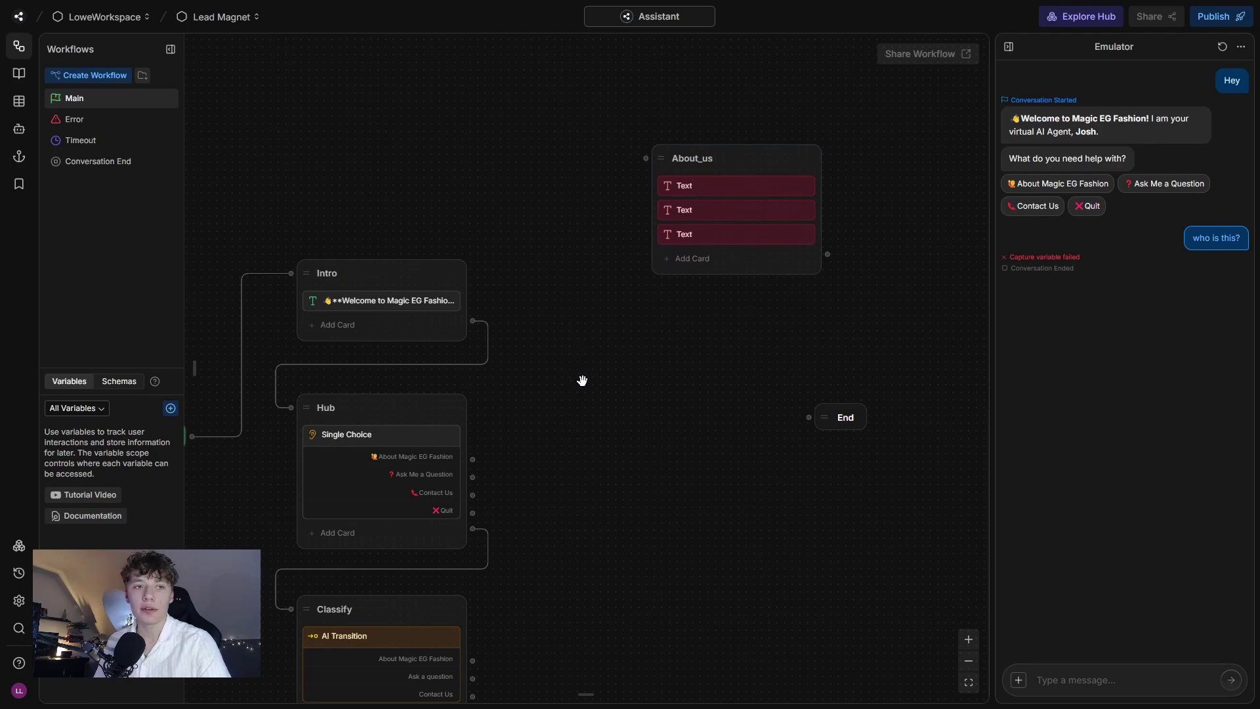
# Connect the "About Magic EG Fashion" outputs of both Hub and Classify to About_us and shift that node slightly closer to them
pyautogui.moveTo(476, 457); pyautogui.dragTo(647, 158)
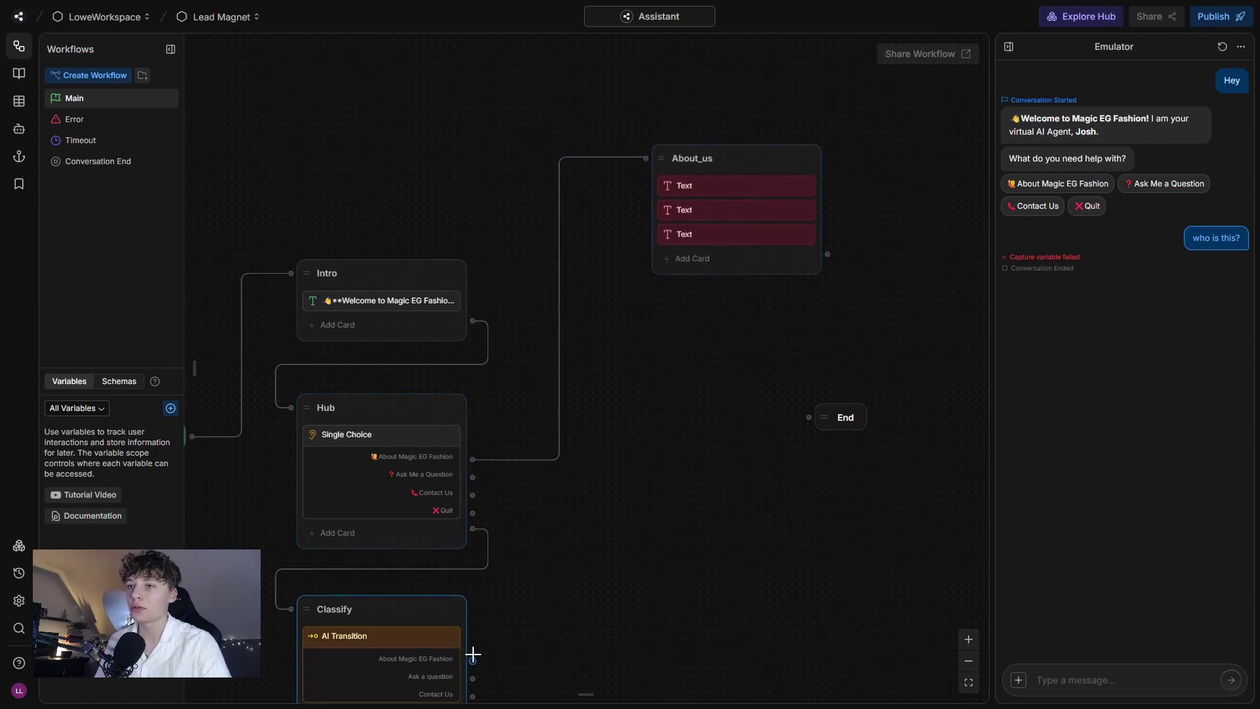
pyautogui.moveTo(473, 661); pyautogui.dragTo(657, 197)
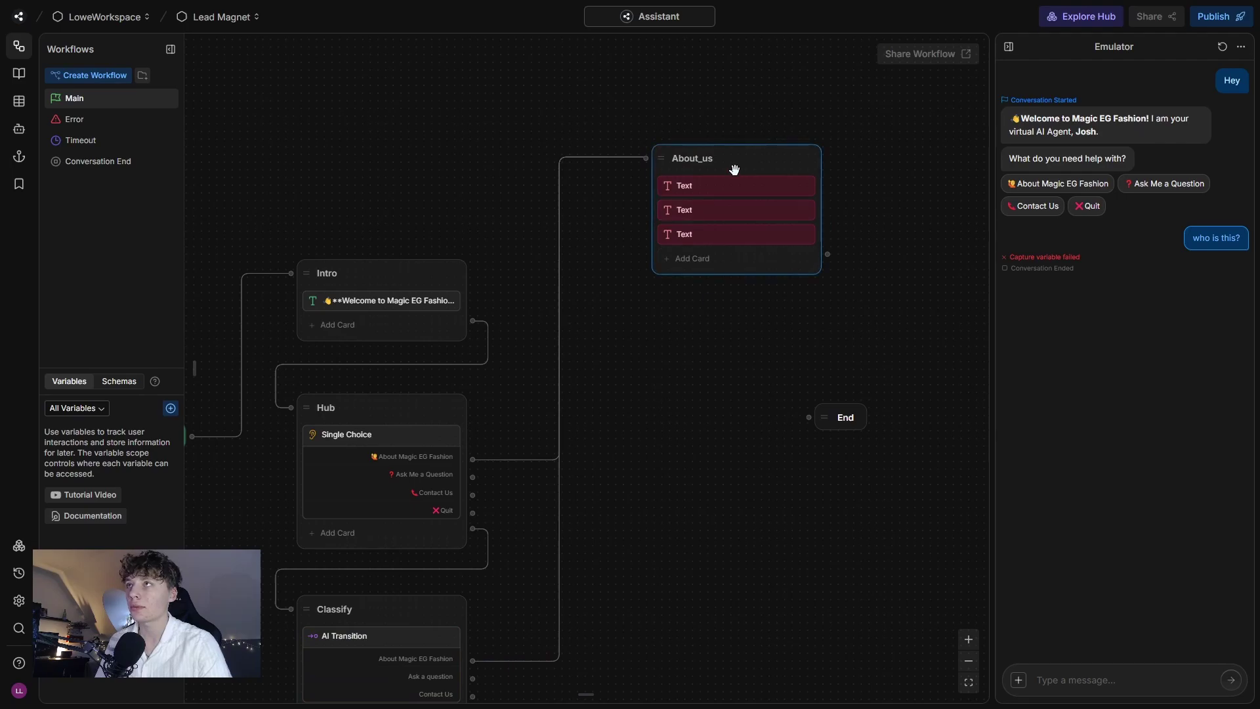
pyautogui.moveTo(734, 169); pyautogui.dragTo(696, 166)
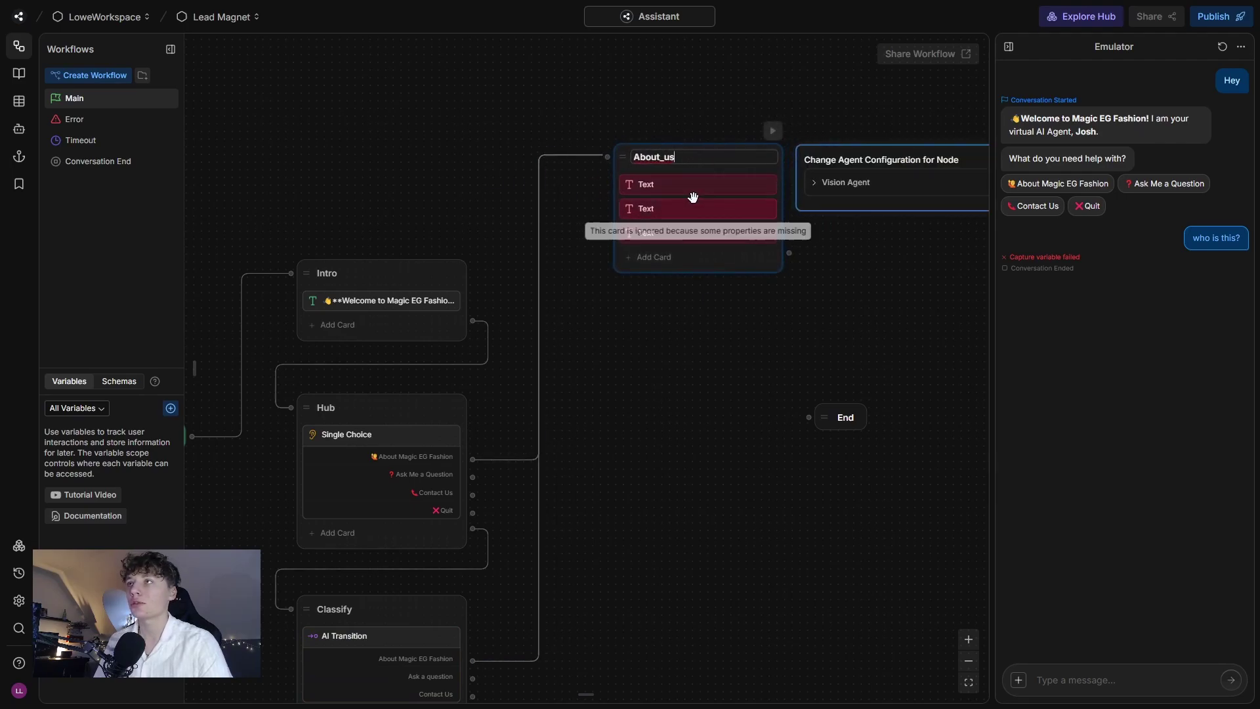
# Set the first About_us message to "👋At Magic EG Fashion, we celebrate individuality and style by crafting unique, enchanting designs that empower confidence and creativity in every wardrobe."
pyautogui.click(630, 186)
pyautogui.moveTo(676, 309); pyautogui.dragTo(601, 290)
pyautogui.click(763, 217)
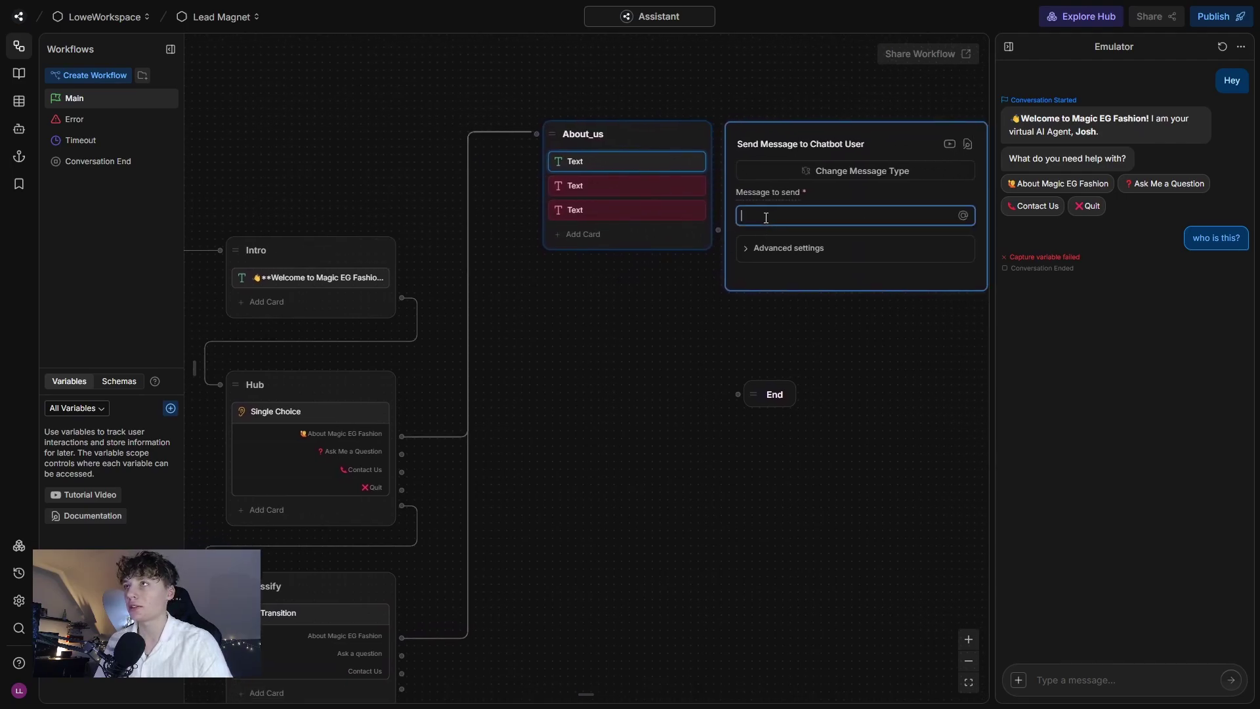
pyautogui.write('👋At Magic EG Fashion, we celebrate individuality and style by crafting unique, enchanting designs that empower confidence and creativity in every wardrobe.')
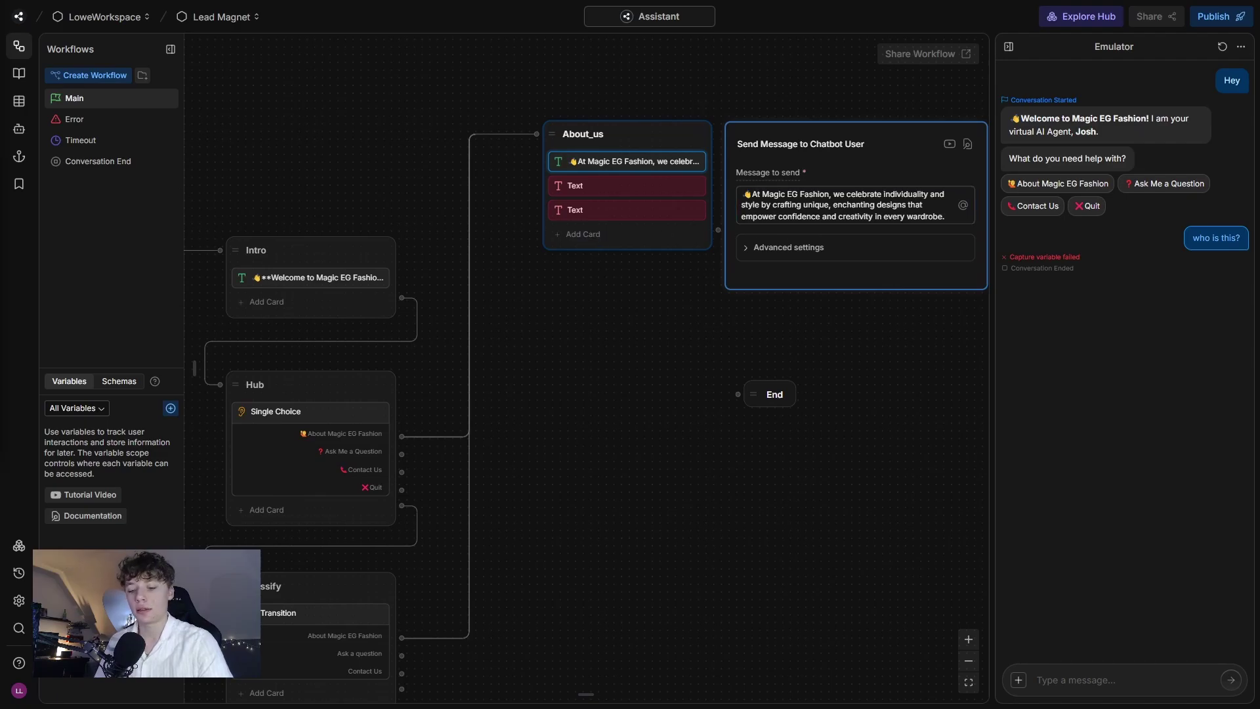
# Set About_us's second message to "Inspired by the magic of self-expression, our collections blend modern trends with timeless elegance, offering fashion that feels as good as it looks."
pyautogui.click(656, 186)
pyautogui.click(813, 212)
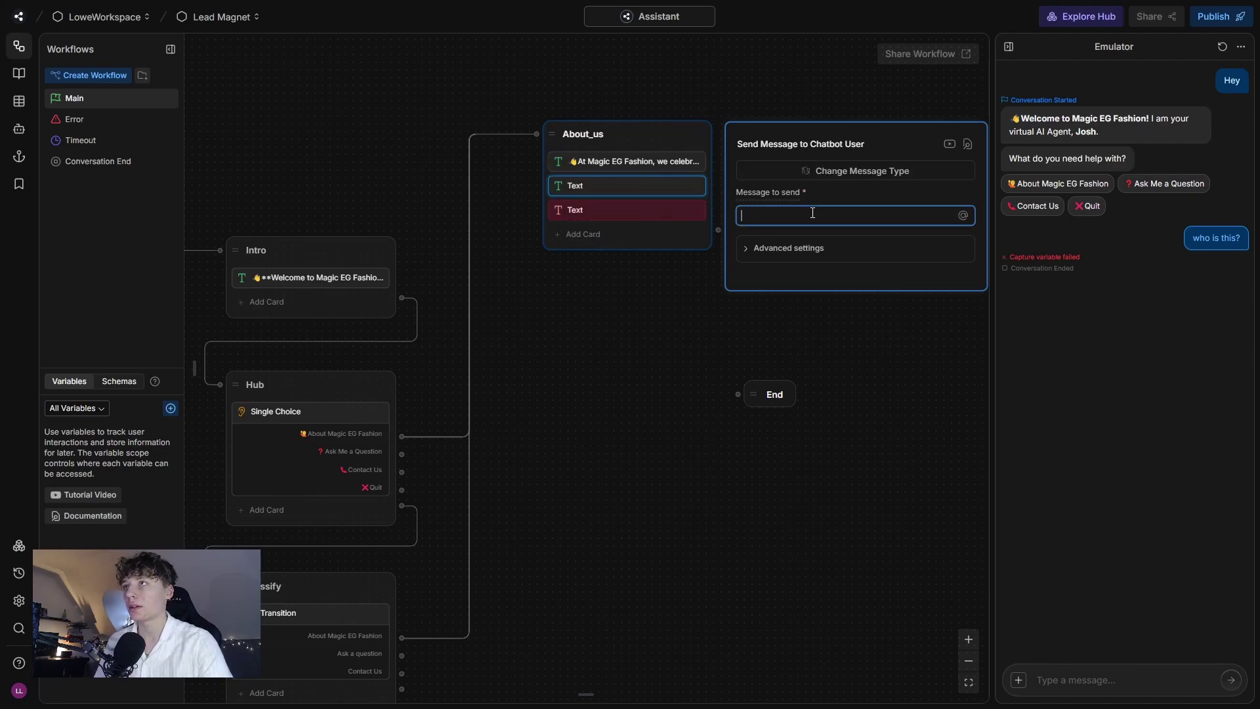
pyautogui.write('Inspired by the magic of self-expression, our collections blend modern trends with timeless elegance, offering fashion that feels as good as it looks.')
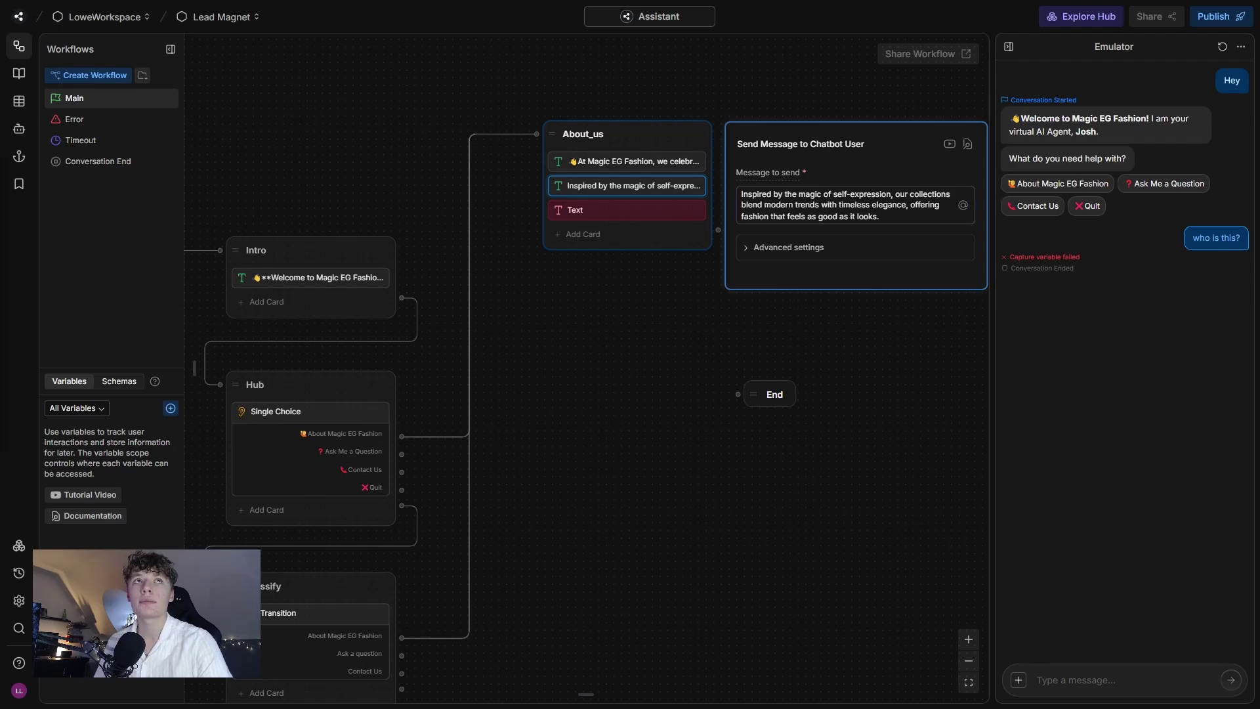
# Fill in the third About_us message, beginning "Join the Magic EG Fashion family and discover clothing that transforms everyday moments into extraordinary memories."
pyautogui.click(626, 209)
pyautogui.click(827, 223)
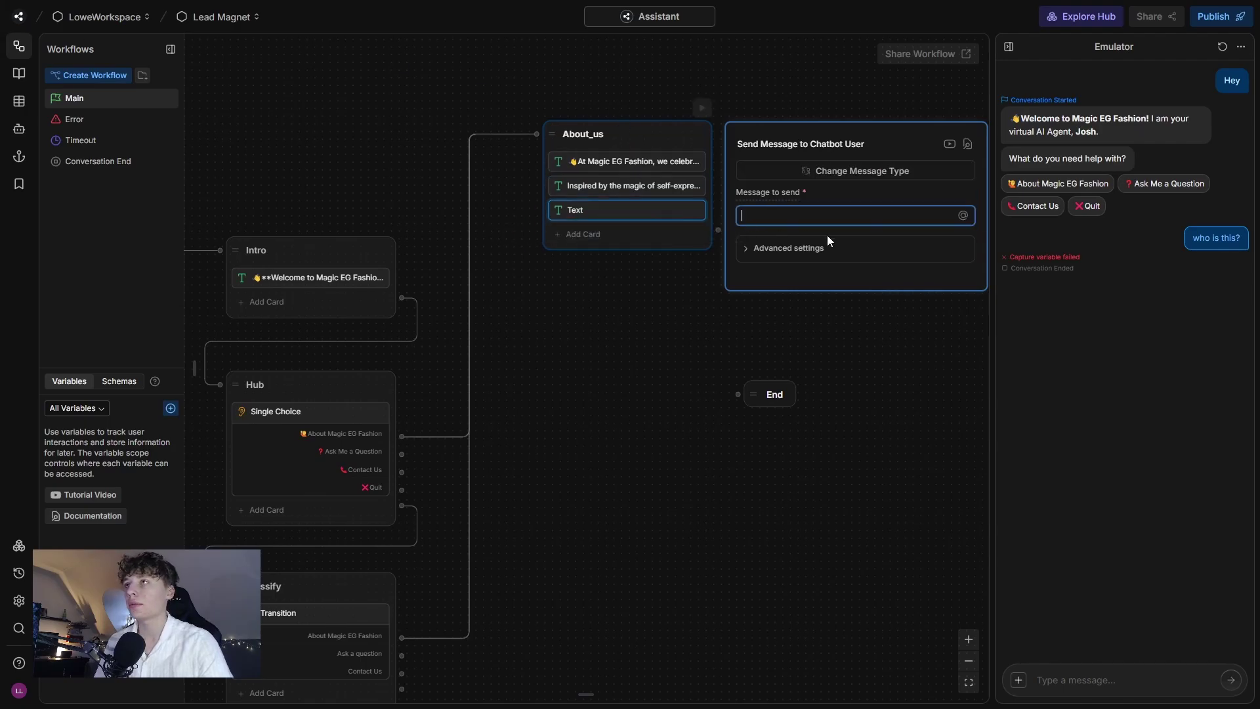
pyautogui.write('Join the Magic EG Fashion family and discover clothing that transforms everyday moments into extraordinary memories. **Your style, your story, your magic.** ✨')
pyautogui.click(672, 273)
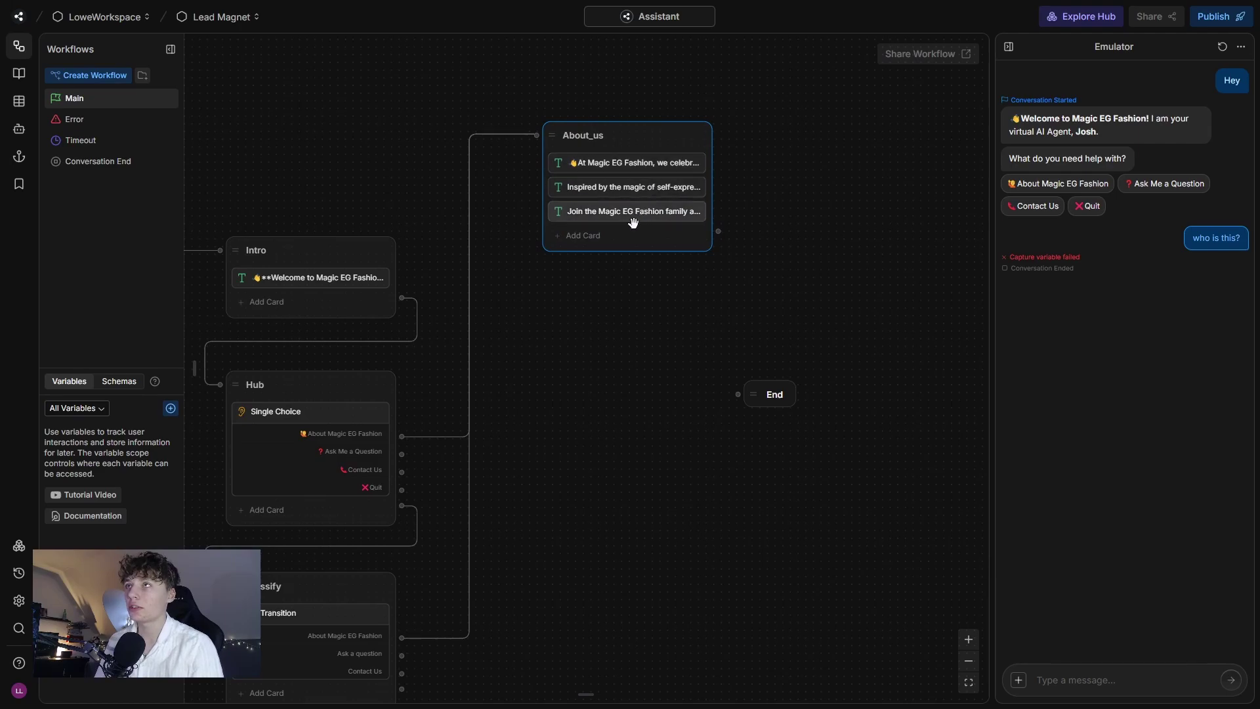
# Connect the About_us node's output back to the Hub node's input
pyautogui.scroll(-1, 633, 221)
pyautogui.hscroll(-1, 633, 222)
pyautogui.moveTo(773, 195); pyautogui.dragTo(365, 354)
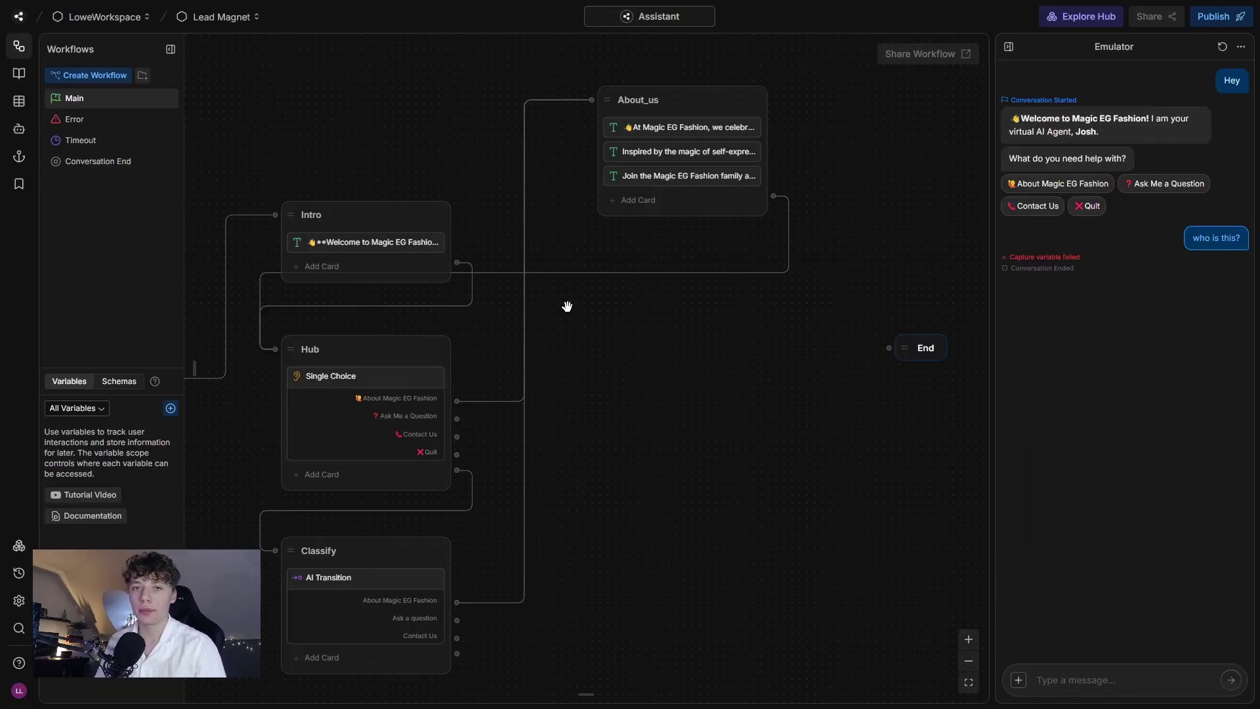
pyautogui.moveTo(559, 286)
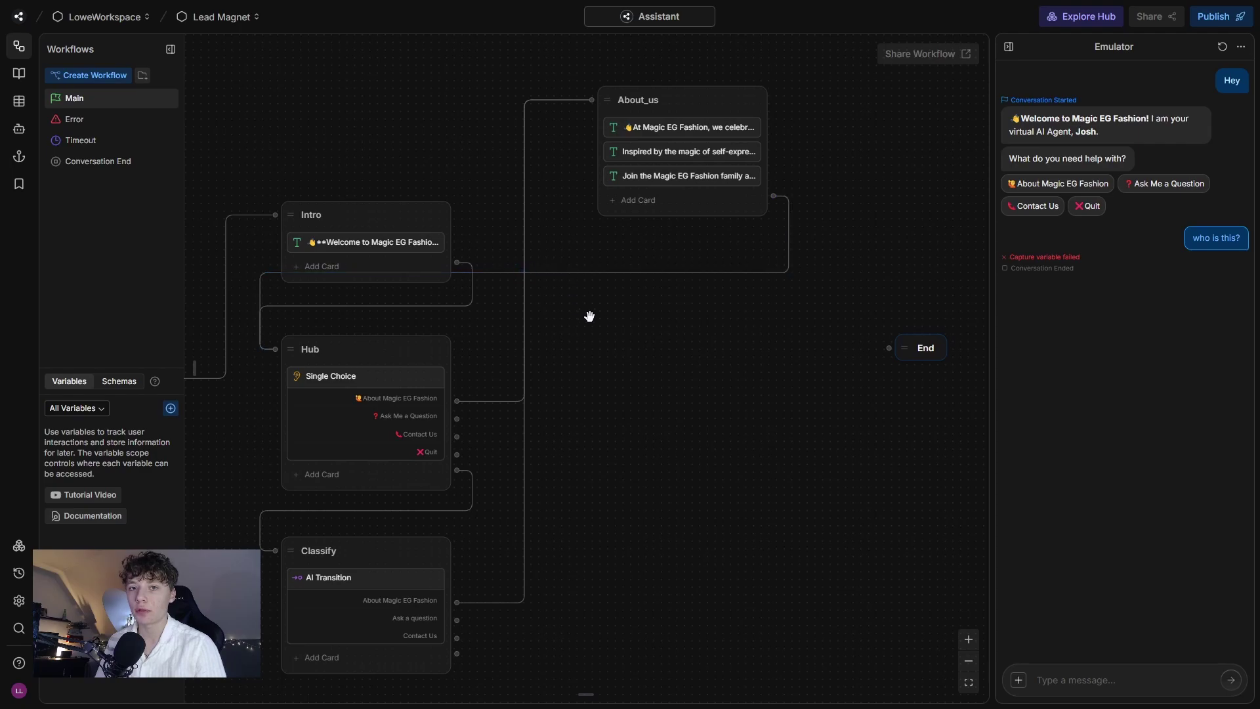
# Add a standard node below About_us in the Main workflow and name it QnA
pyautogui.rightClick(622, 361)
pyautogui.click(660, 374)
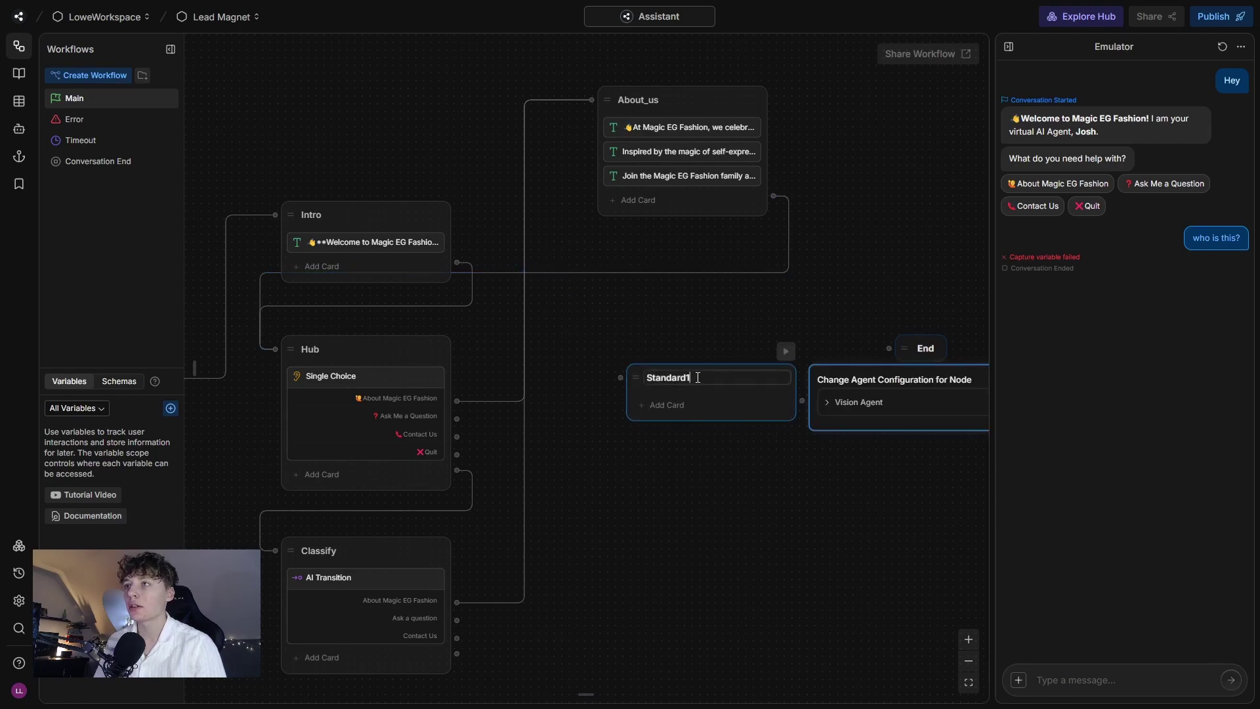
pyautogui.doubleClick(663, 358)
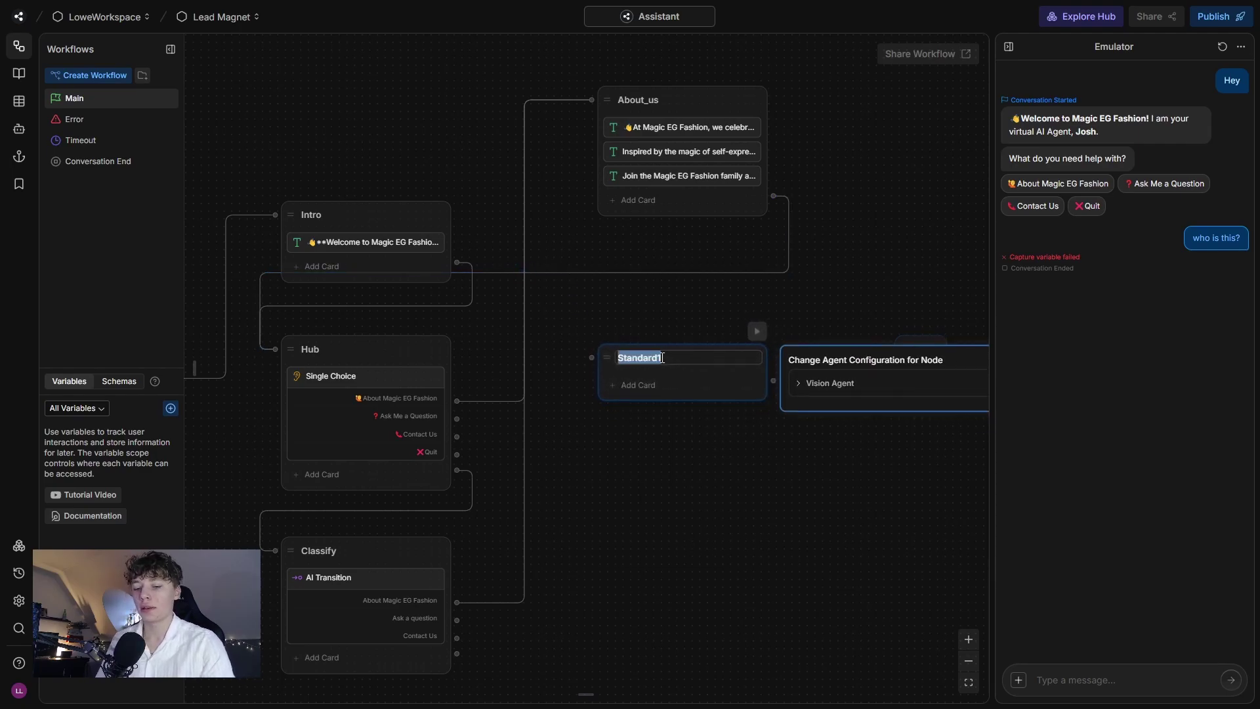
pyautogui.write('q')
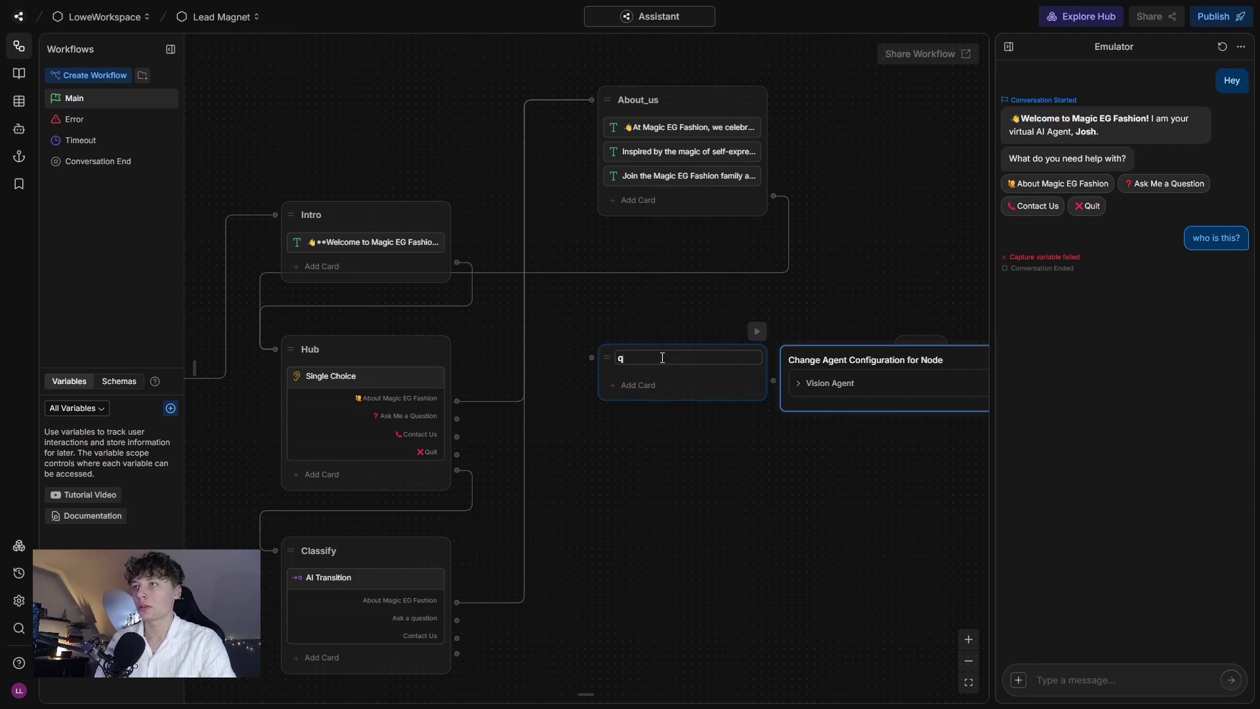
pyautogui.write('wer')
pyautogui.press('BackSpace')
pyautogui.press('BackSpace')
pyautogui.press('BackSpace')
pyautogui.press('BackSpace')
pyautogui.write('QnA')
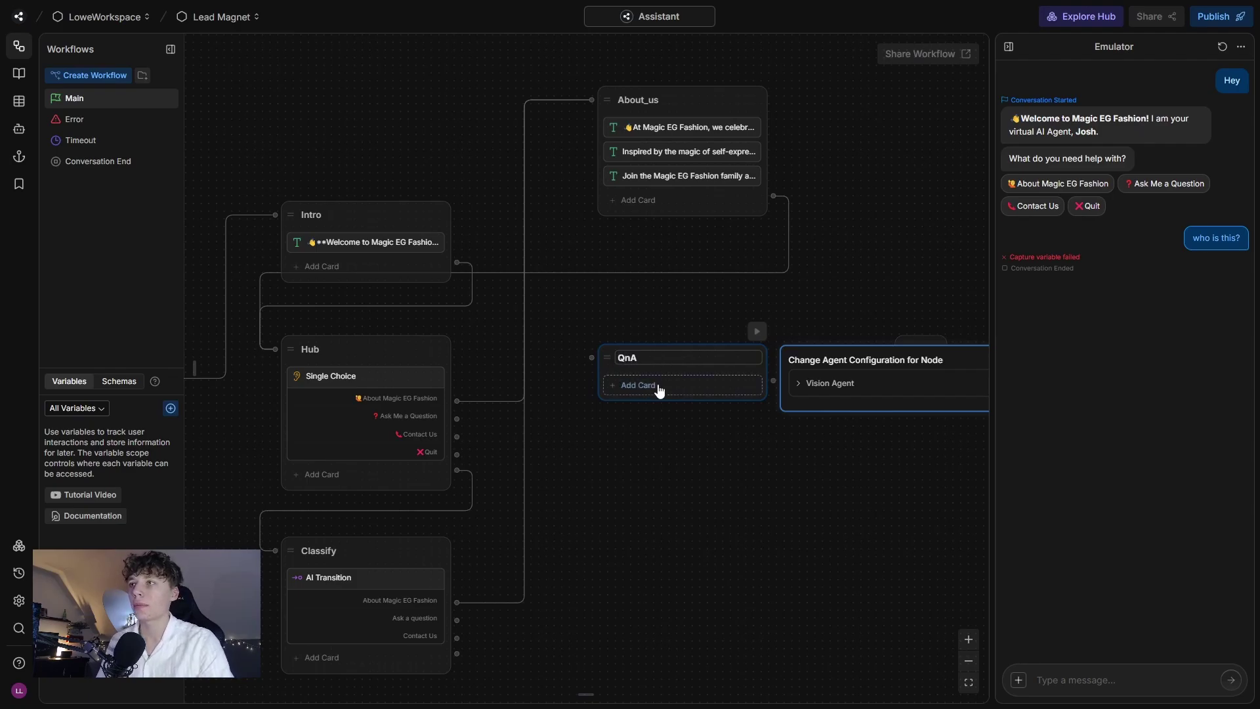
pyautogui.click(590, 323)
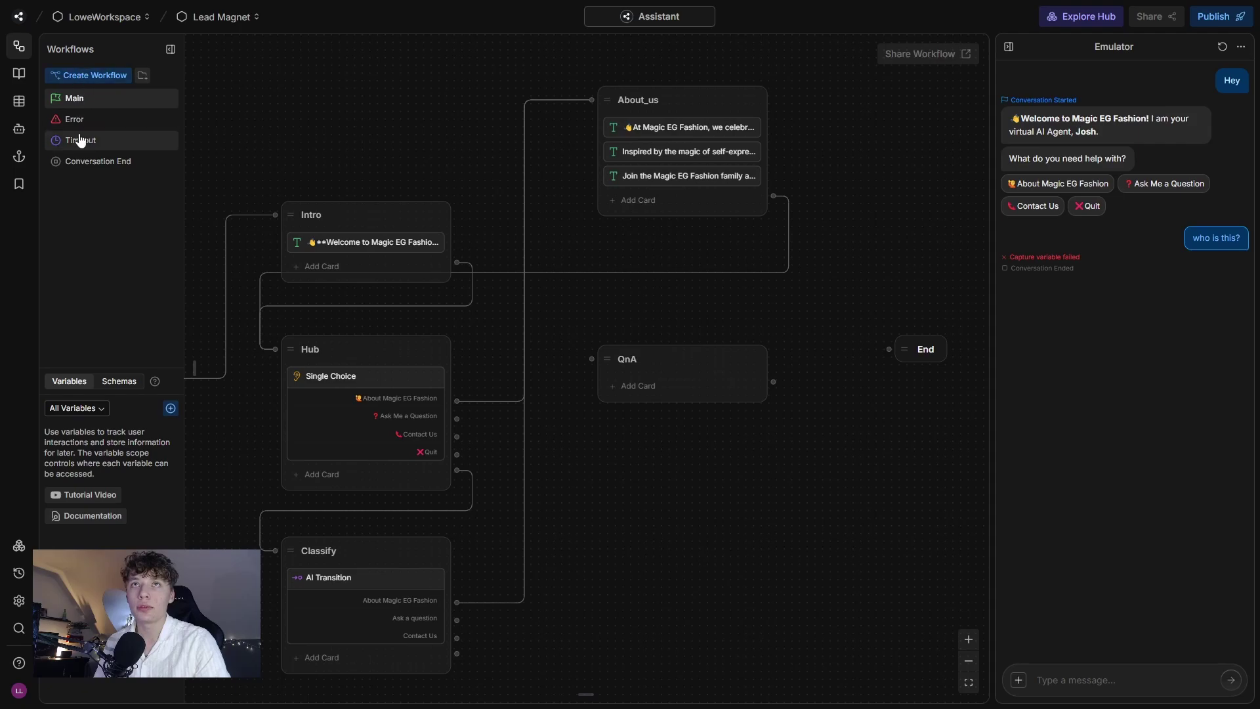
# Create a new workflow, delete its Standard node, and move the Exit node farther from Entry to make room
pyautogui.click(125, 77)
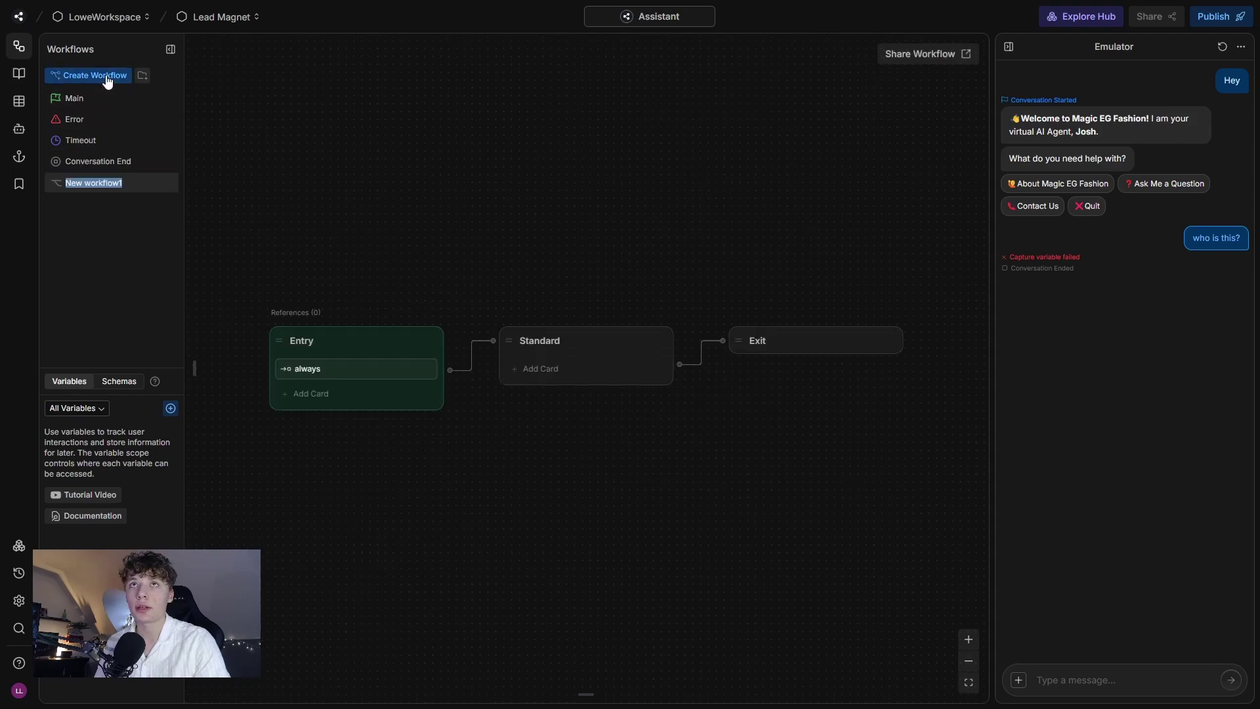
pyautogui.moveTo(771, 336); pyautogui.dragTo(905, 319)
pyautogui.rightClick(595, 335)
pyautogui.click(649, 385)
pyautogui.scroll(-2, 653, 394)
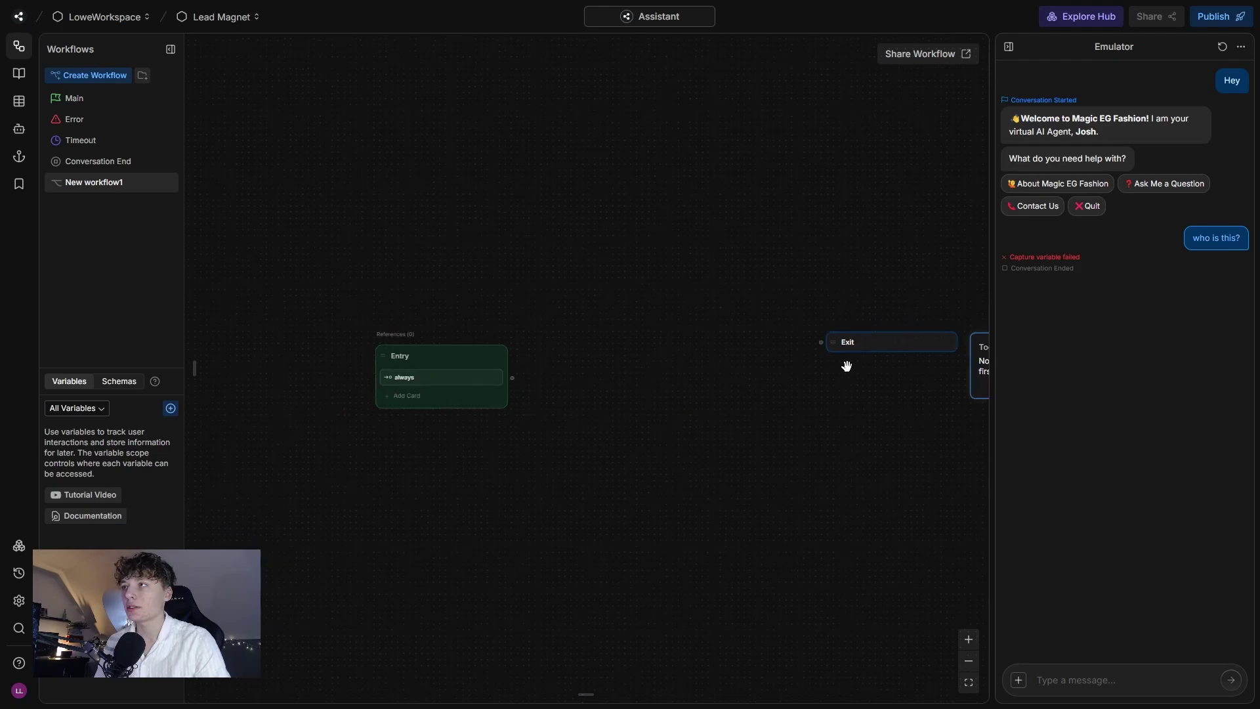
pyautogui.hscroll(2, 708, 378)
pyautogui.hscroll(2, 708, 378)
pyautogui.moveTo(751, 326); pyautogui.dragTo(884, 326)
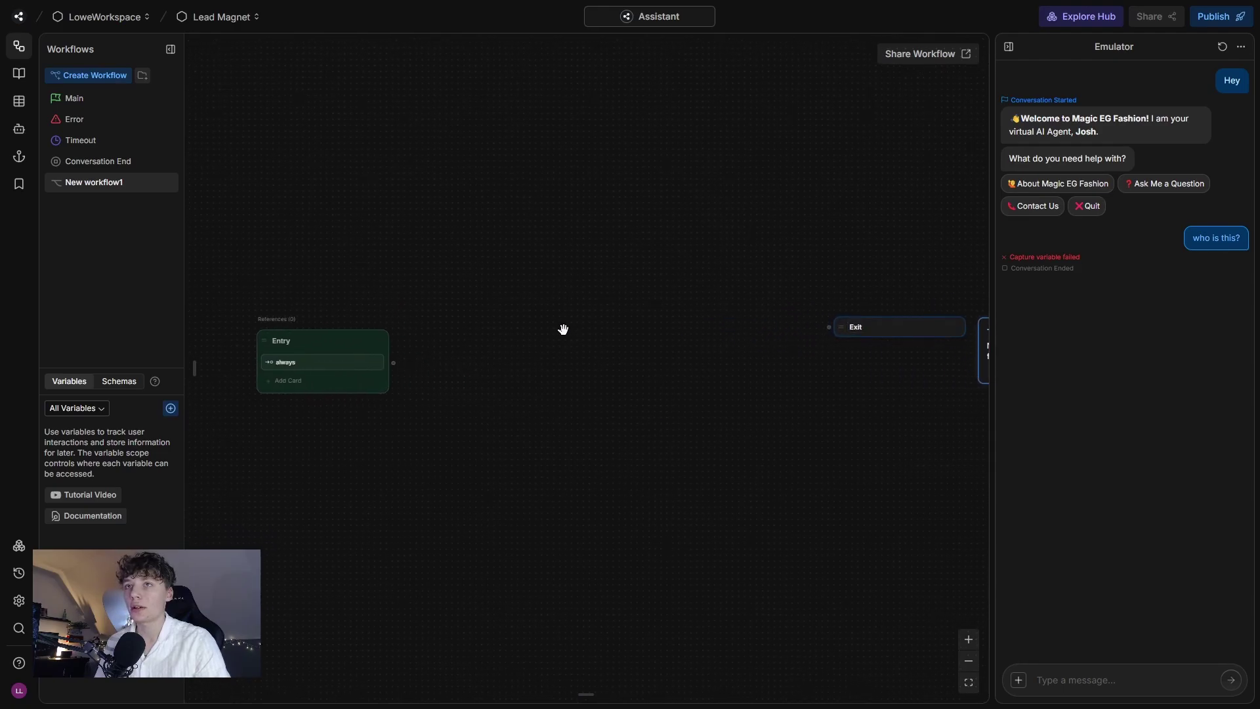
# Rename the new workflow as "Q&A Workflow"
pyautogui.rightClick(107, 188)
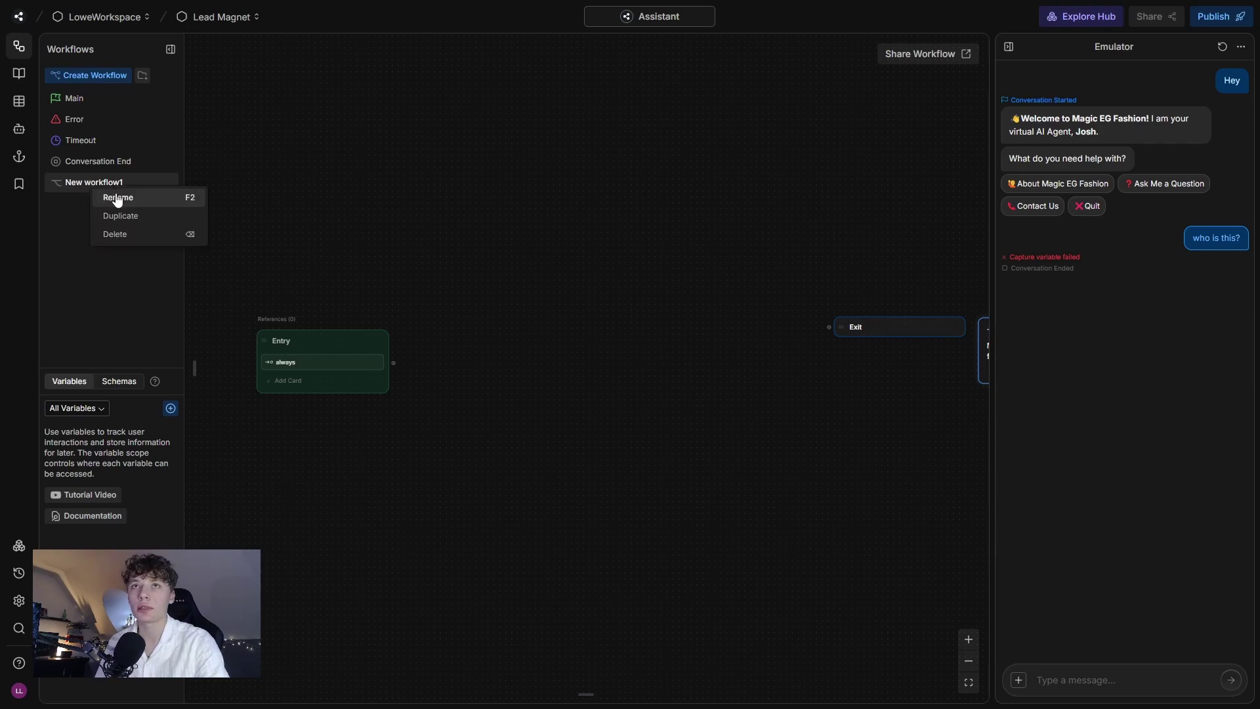
pyautogui.click(117, 199)
pyautogui.write('Q')
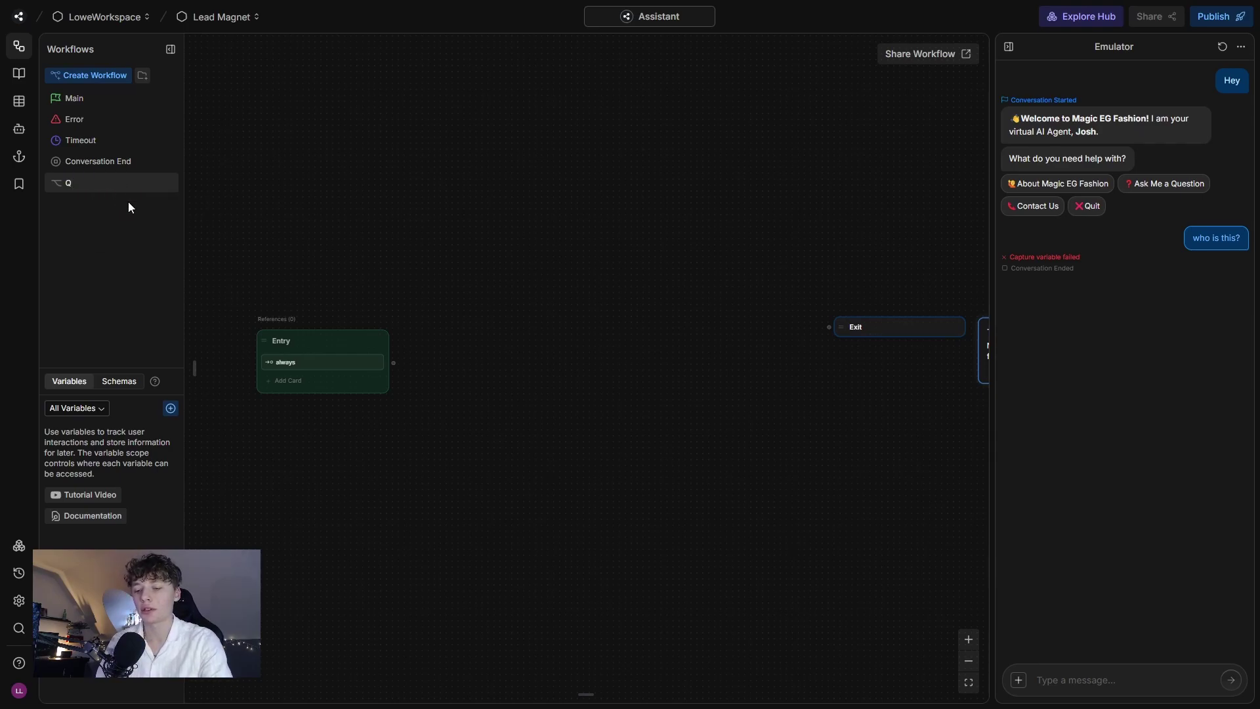
pyautogui.write('&A Workfl')
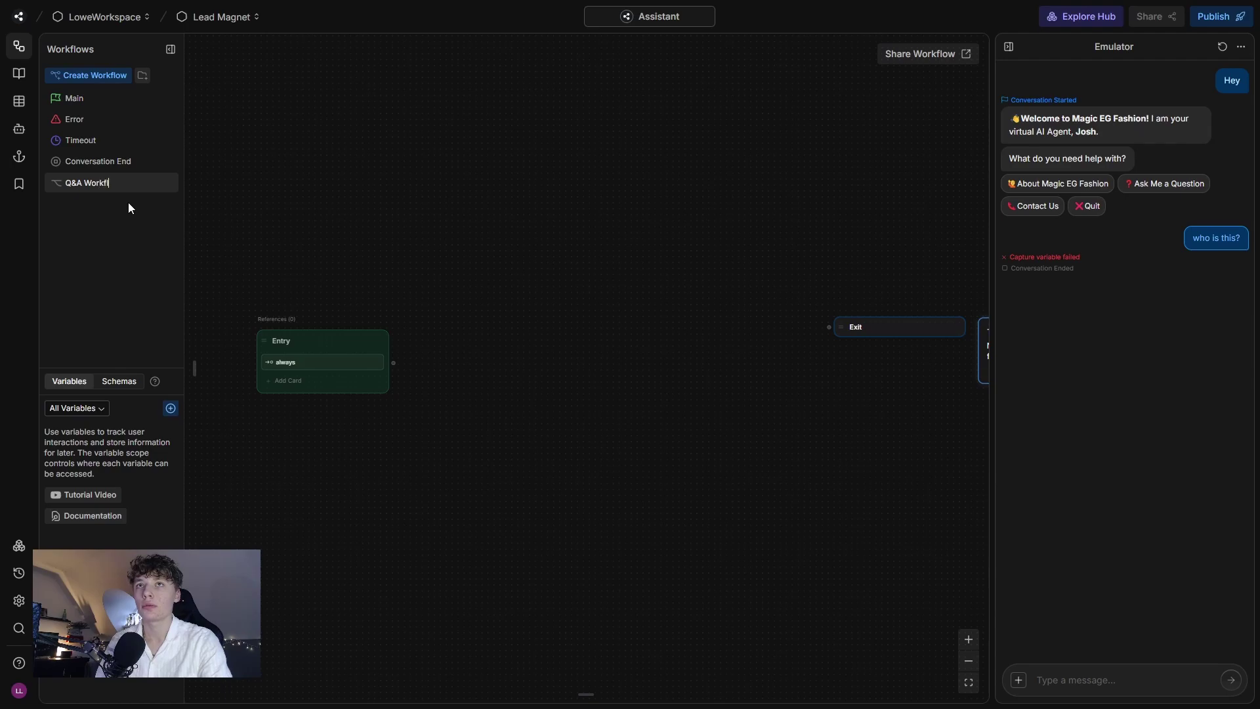
pyautogui.write('ow')
pyautogui.press('Return')
# Add a standard node between Entry and Exit, connect Entry's output to it, and name it Question
pyautogui.rightClick(522, 306)
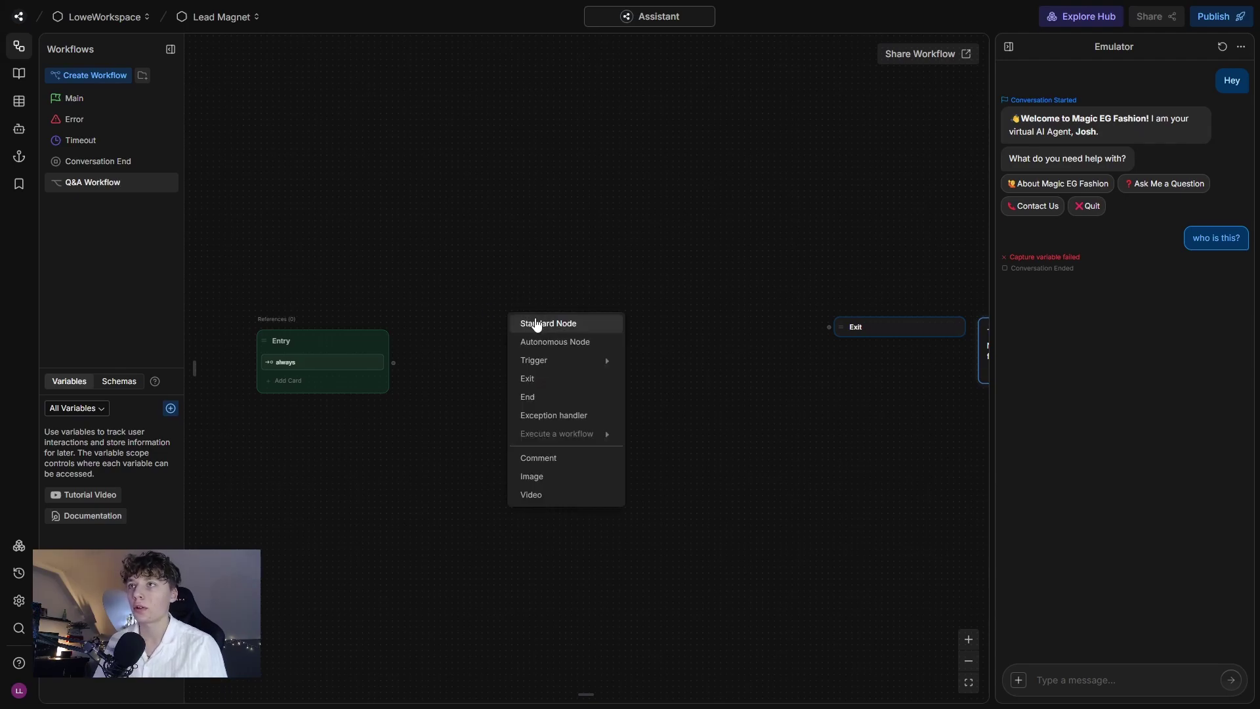
pyautogui.click(536, 324)
pyautogui.moveTo(393, 363); pyautogui.dragTo(488, 265)
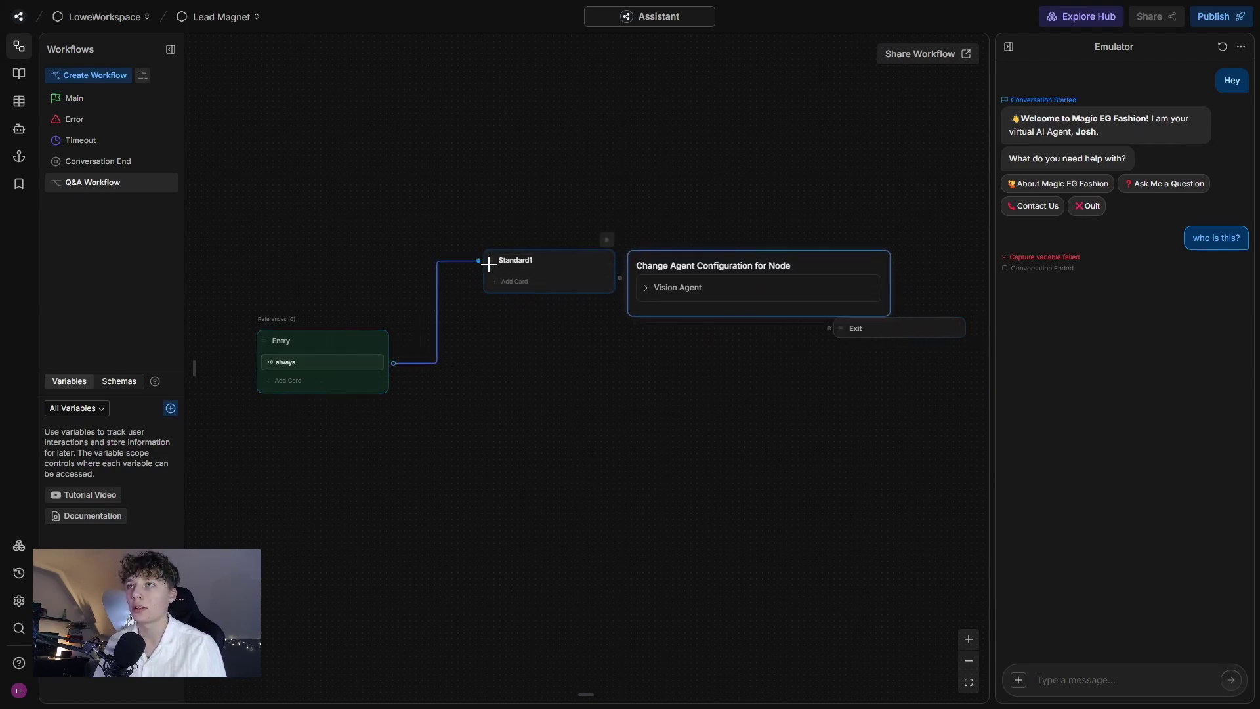
pyautogui.doubleClick(512, 261)
pyautogui.write('Question')
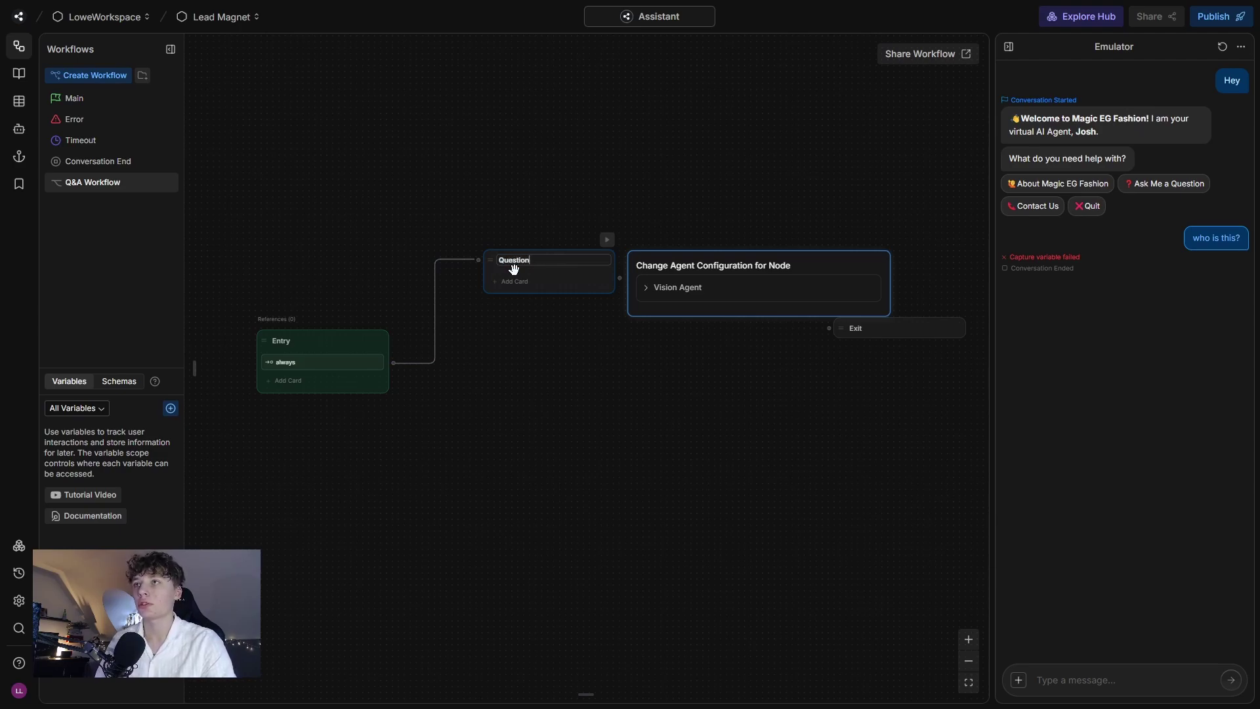
pyautogui.press('Return')
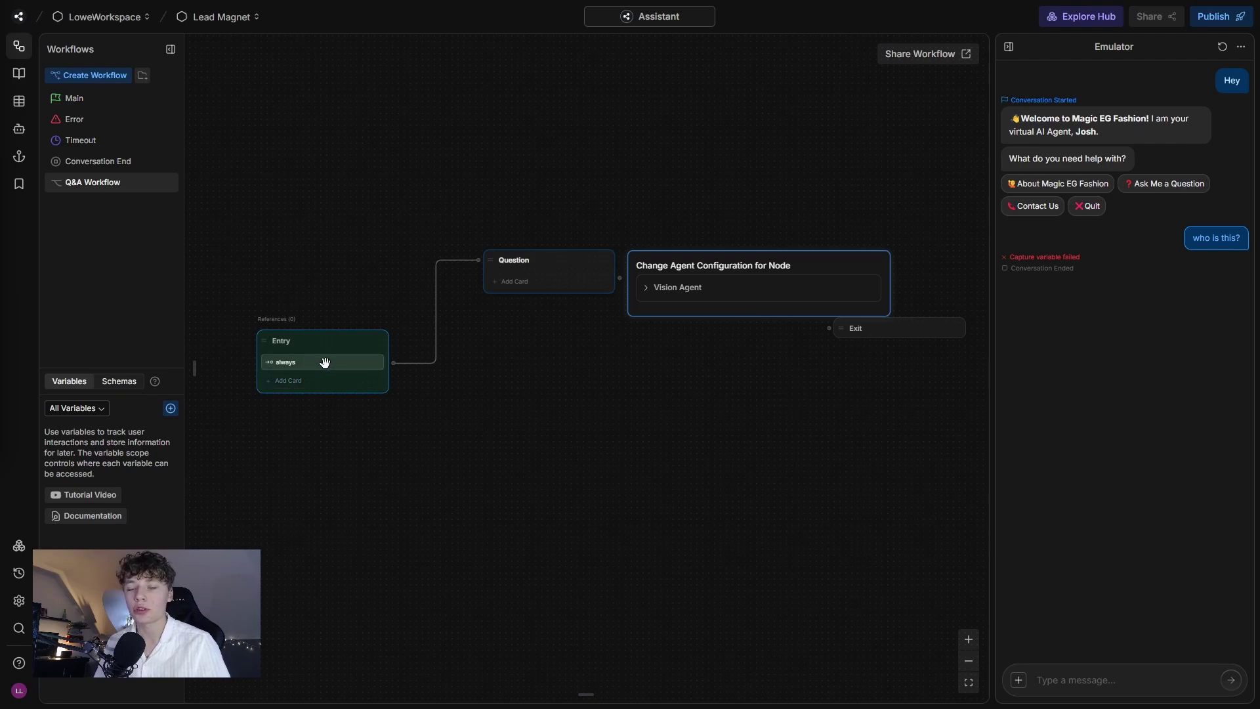
# Add a Raw Input capture card to the Question node
pyautogui.click(515, 289)
pyautogui.scroll(-10, 308, 388)
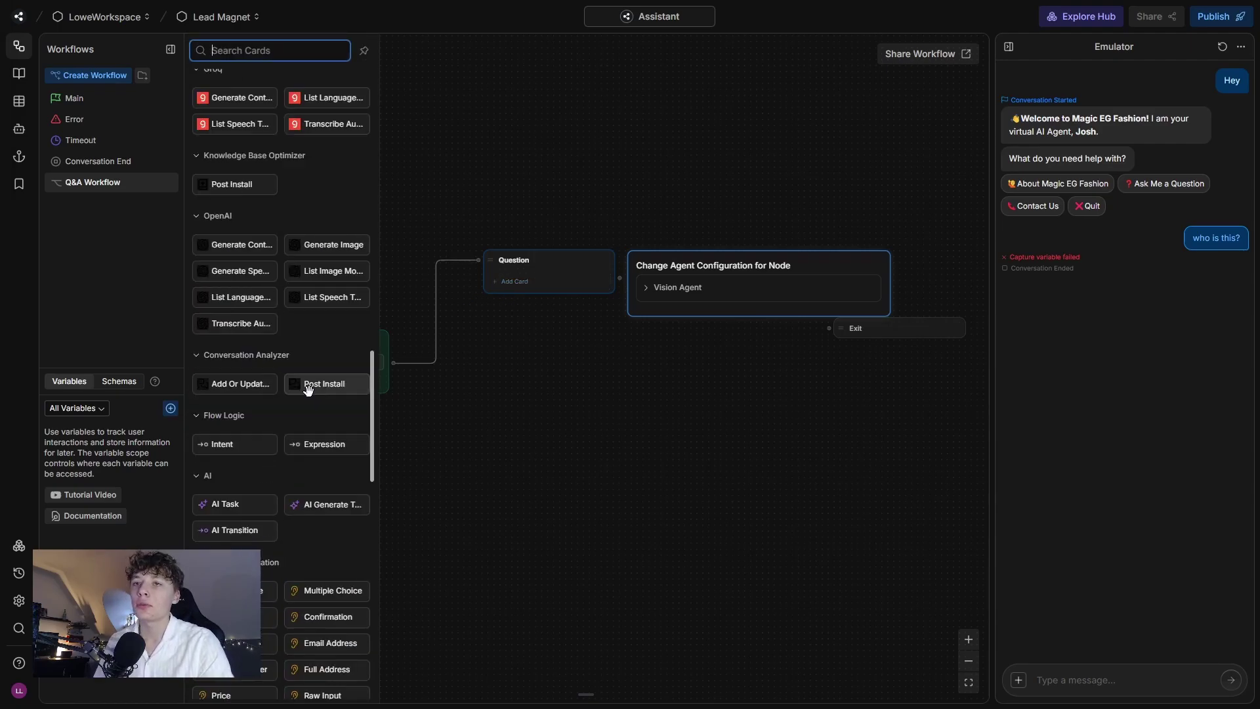
pyautogui.scroll(-4, 308, 388)
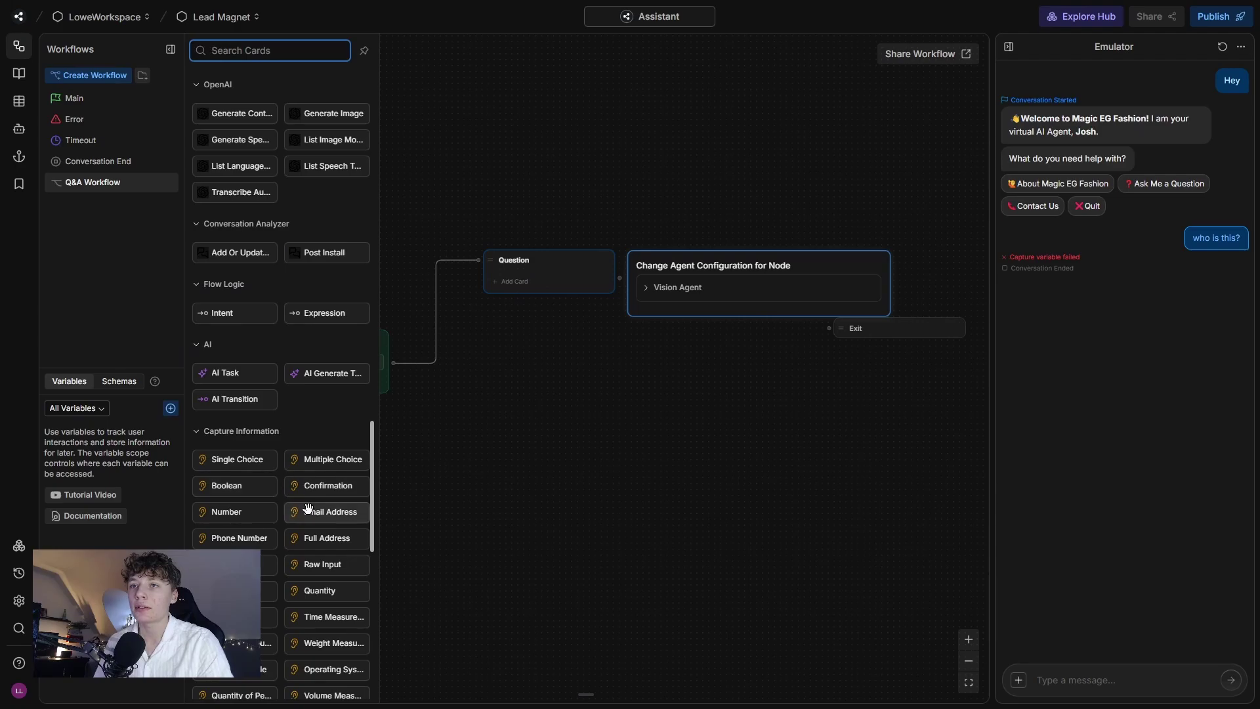
pyautogui.click(315, 564)
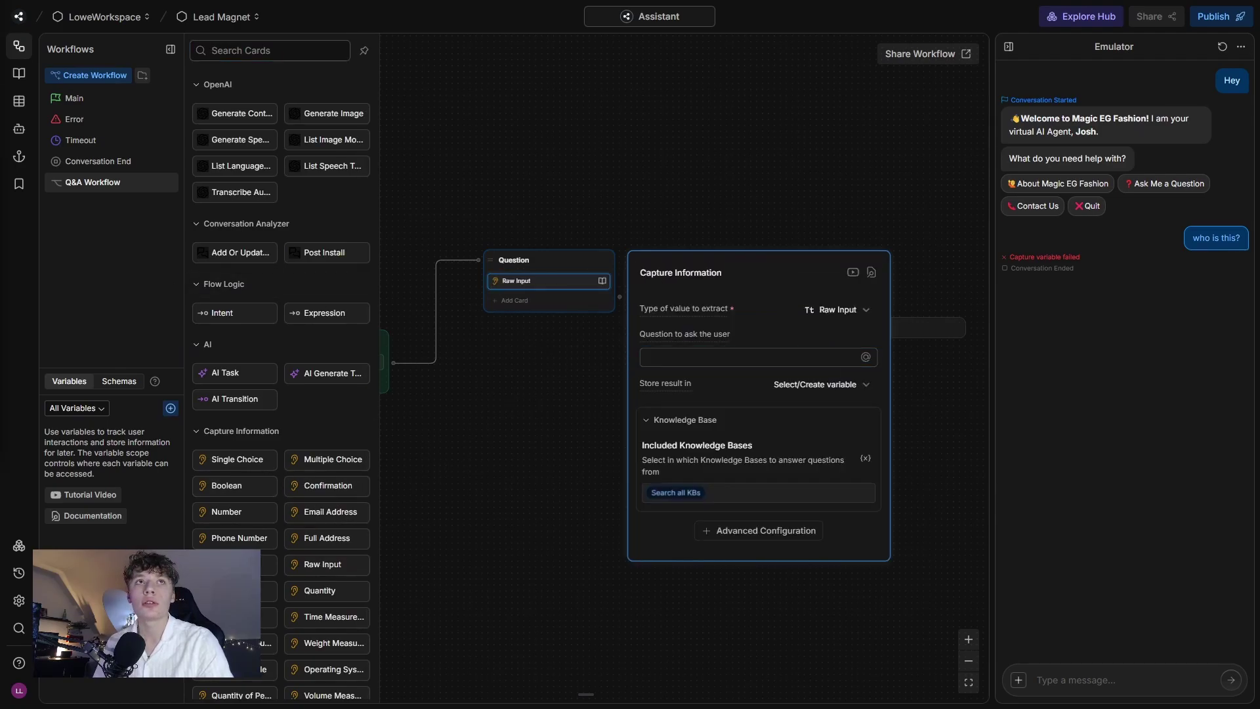
# Set the question to 'Ask me anything about Magic EG Fashion. I will do my best to provide you with a suitable answer, or press "Proceed" to exit.'
pyautogui.click(681, 358)
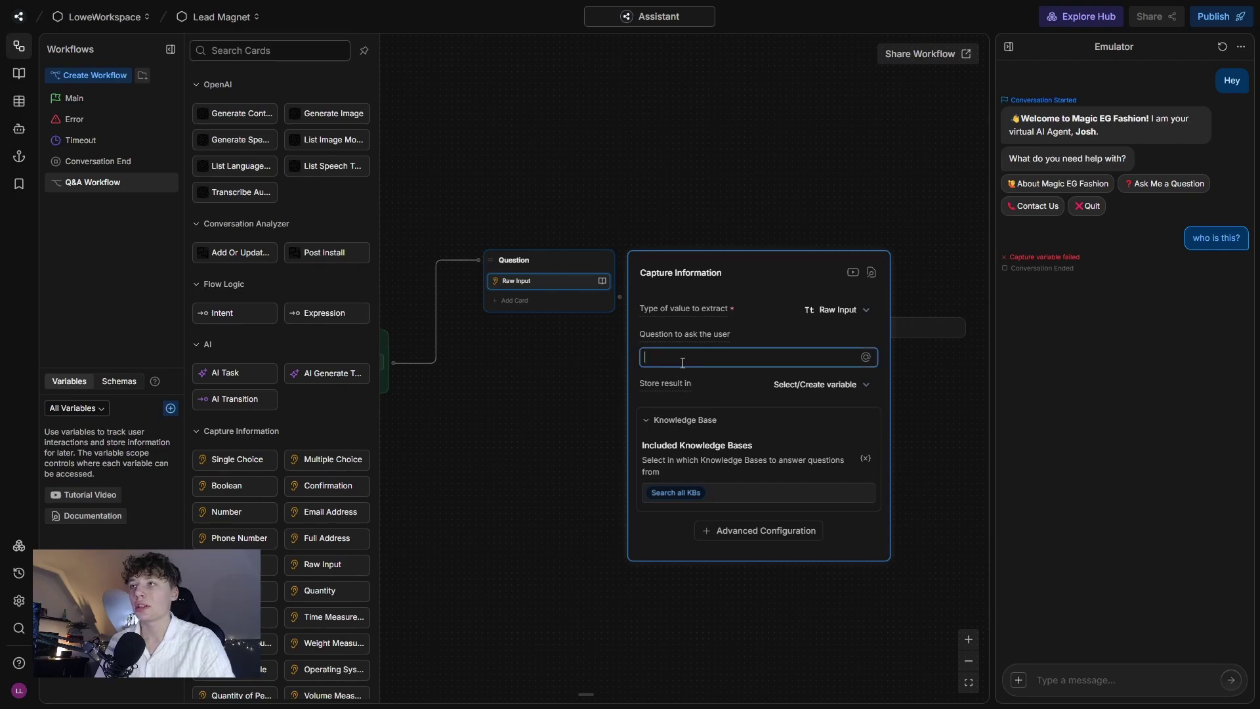
pyautogui.write('ASk me')
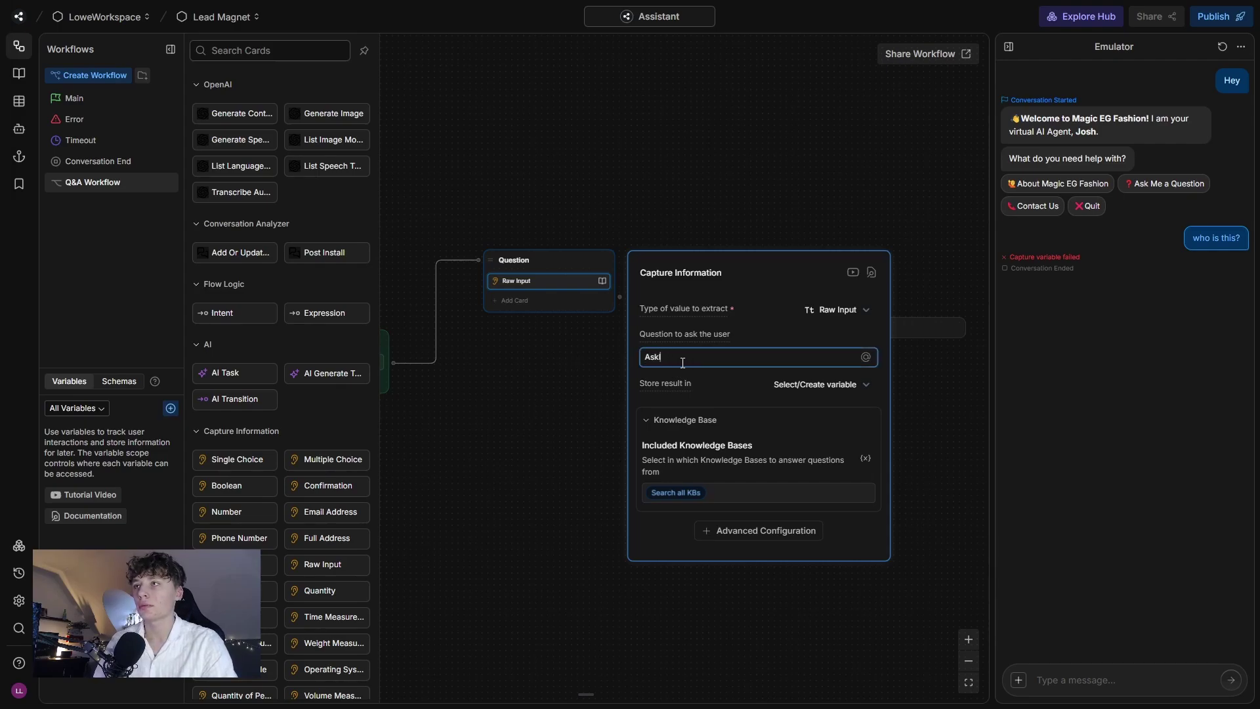
pyautogui.write('me anything')
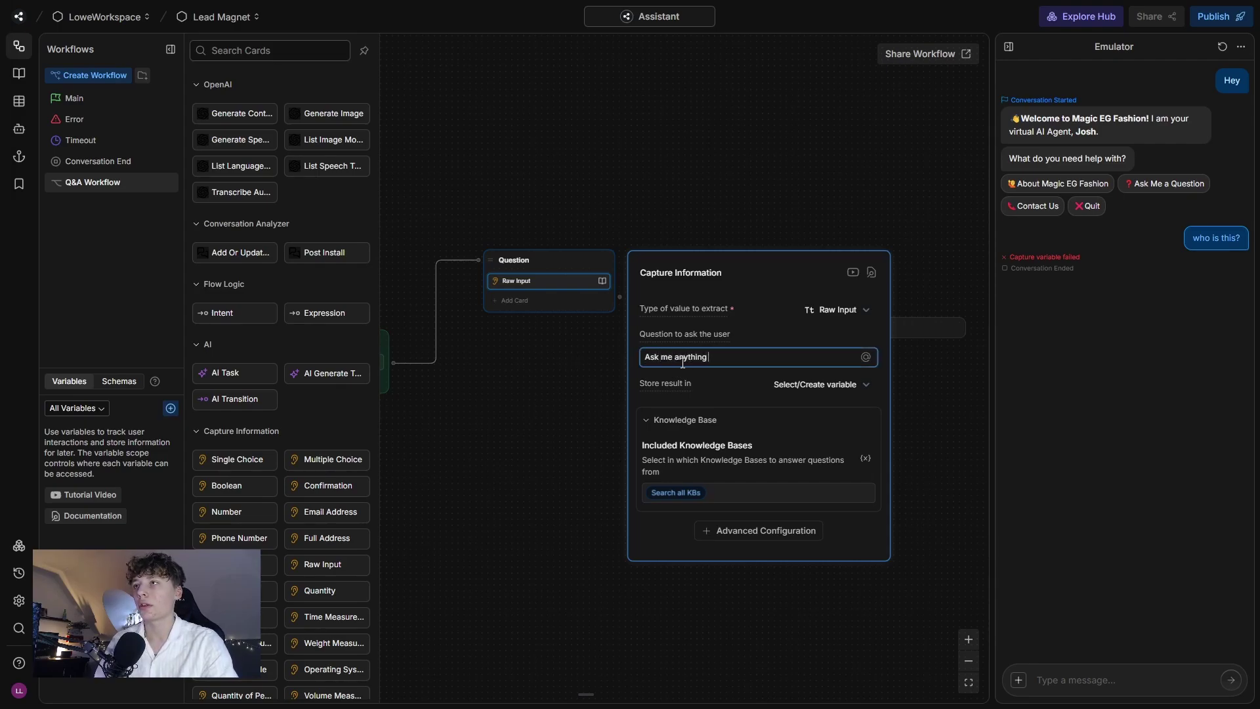
pyautogui.write(' about Magic')
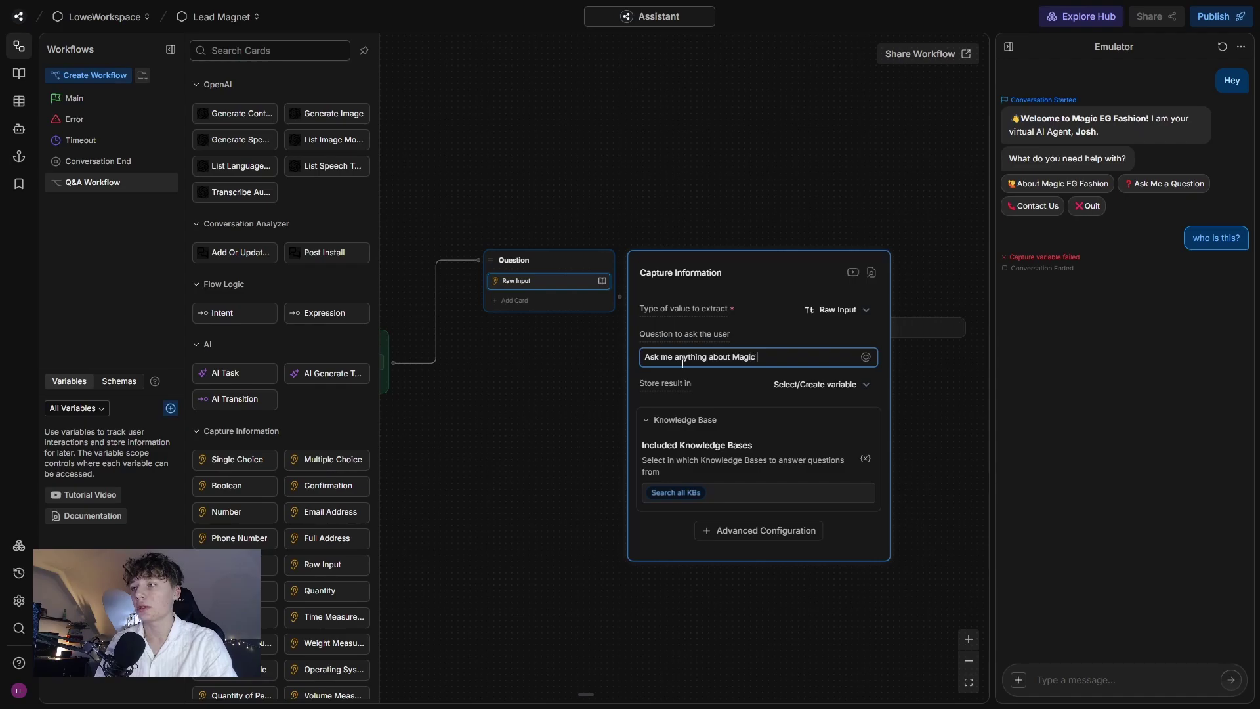
pyautogui.write(' EG Fashion.')
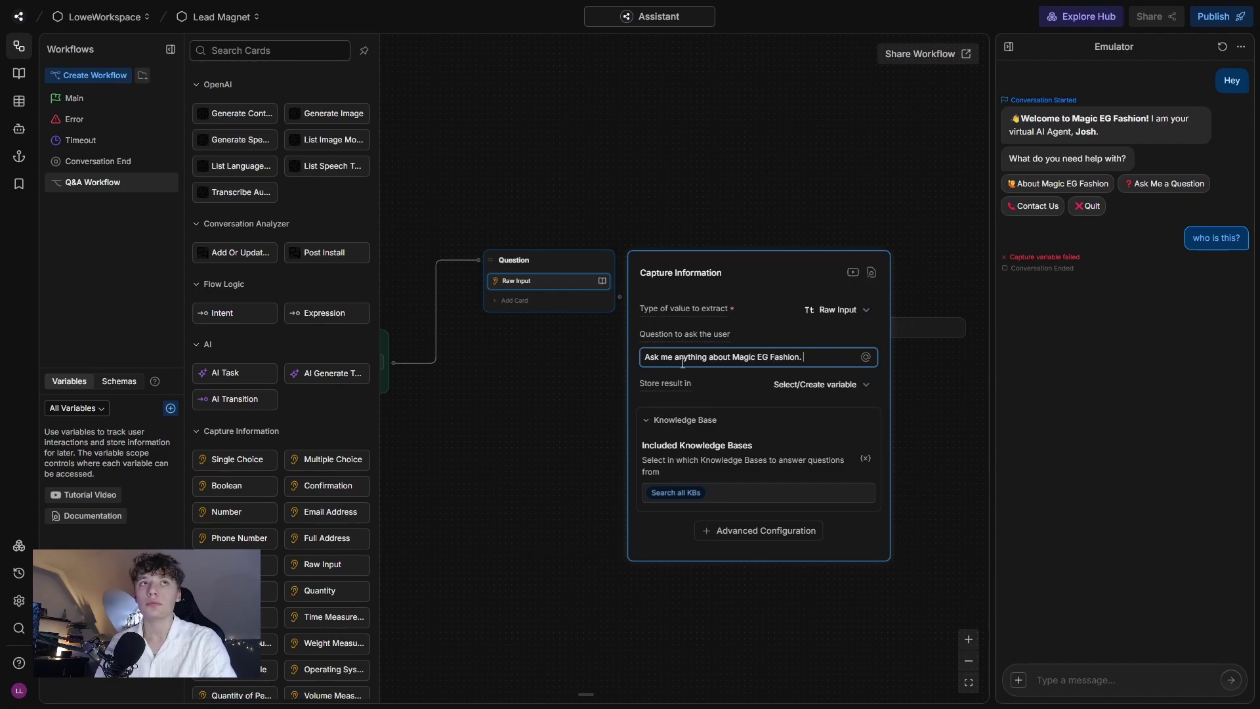
pyautogui.write(' I will do my best to provide you with a suitable answer, or press')
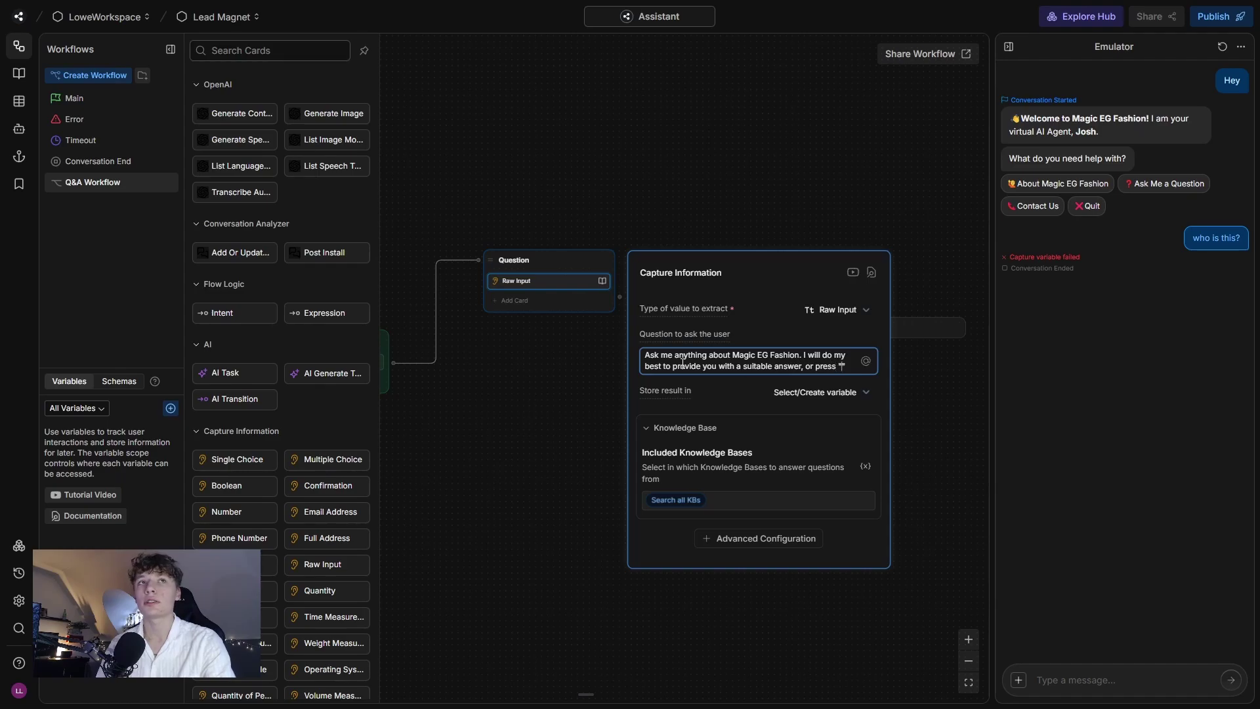
pyautogui.write('oceed" to exit.')
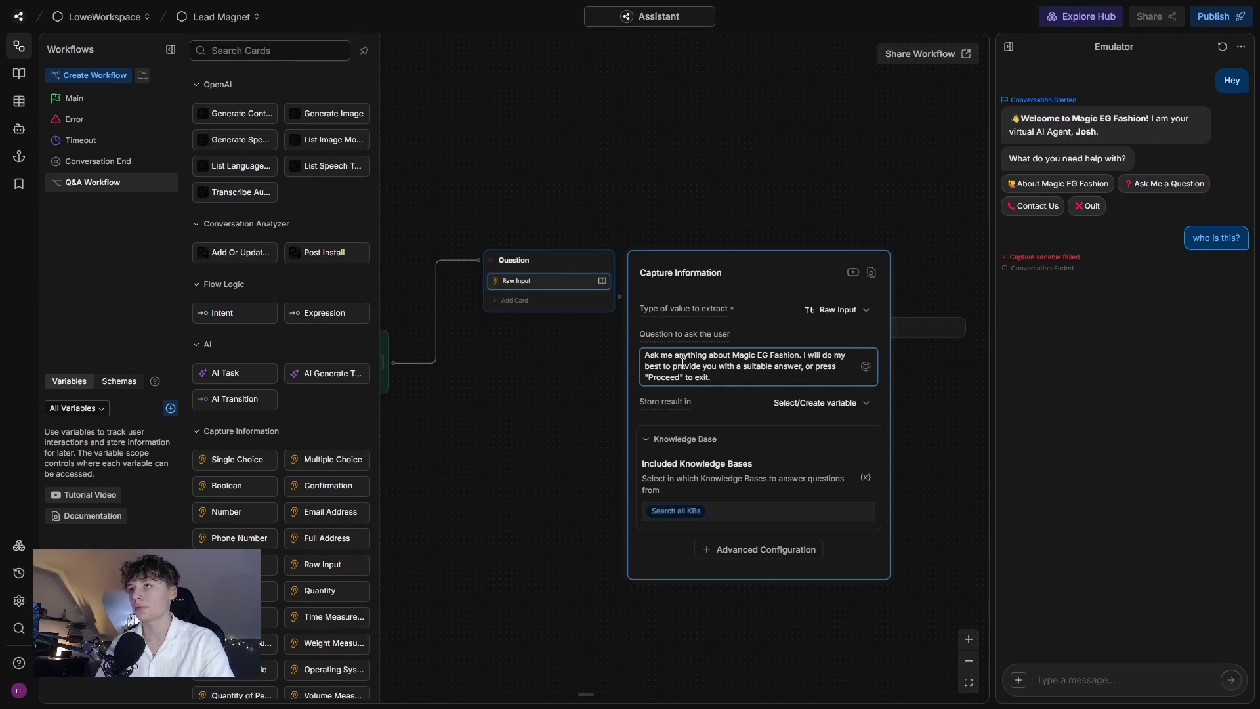
# Append a smiling face with smiling eyes emoji to the end of the Raw Input card's question
pyautogui.press('super+period')
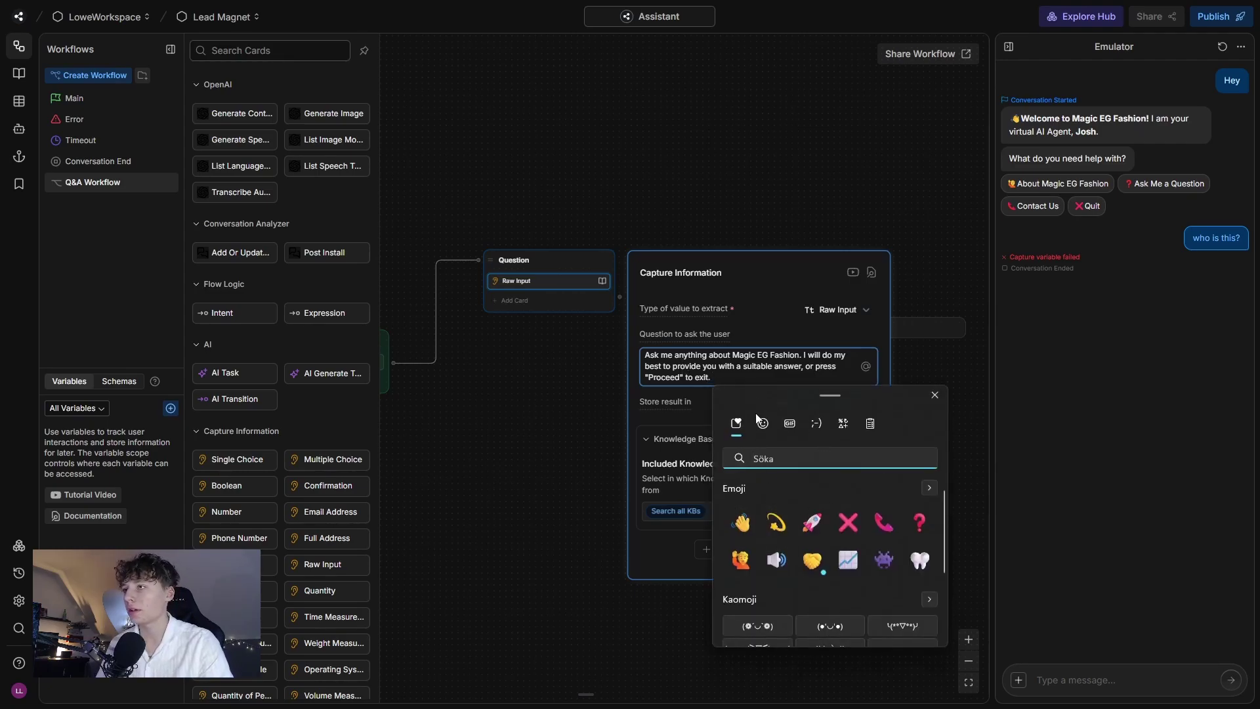
pyautogui.scroll(-5, 814, 530)
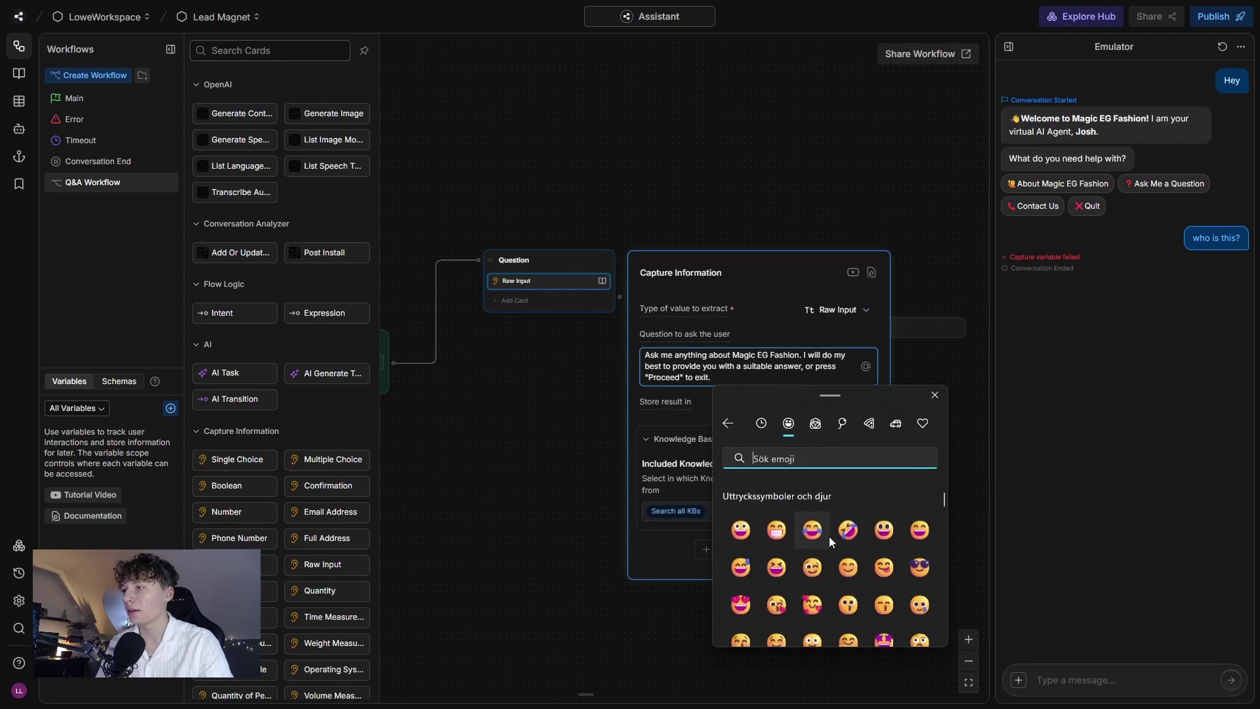
pyautogui.scroll(-2, 774, 542)
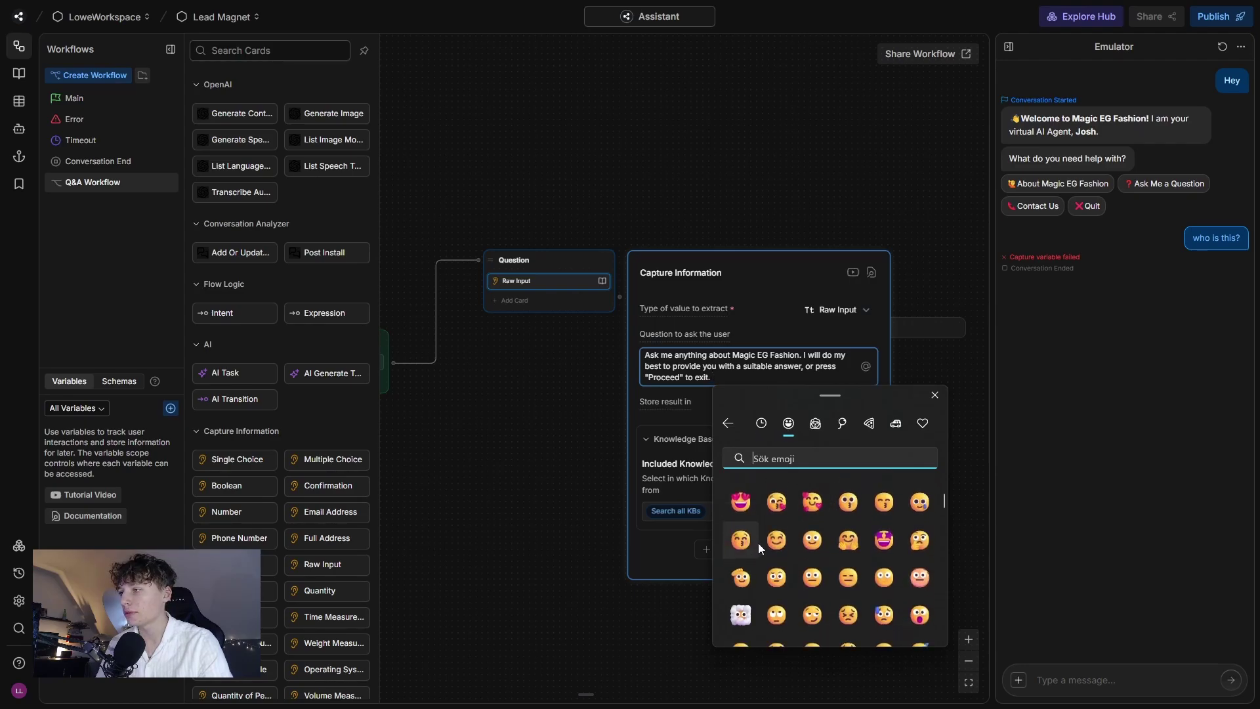
pyautogui.scroll(-2, 764, 513)
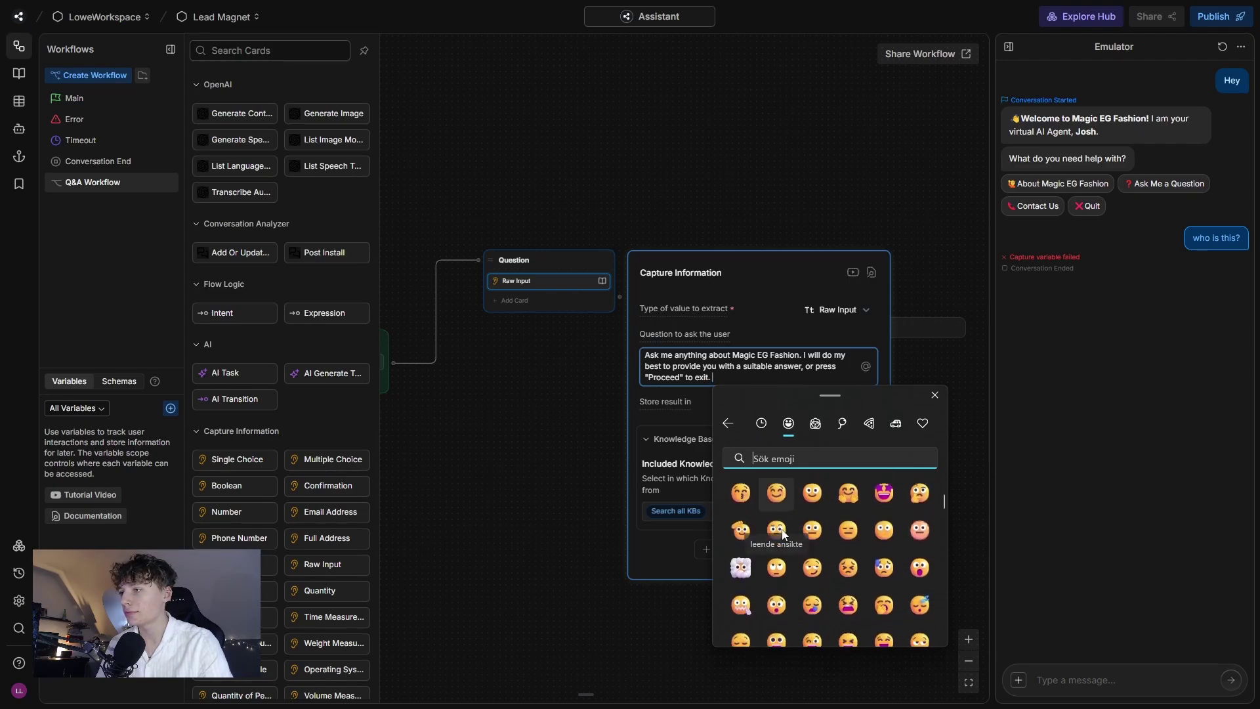
pyautogui.scroll(3, 790, 538)
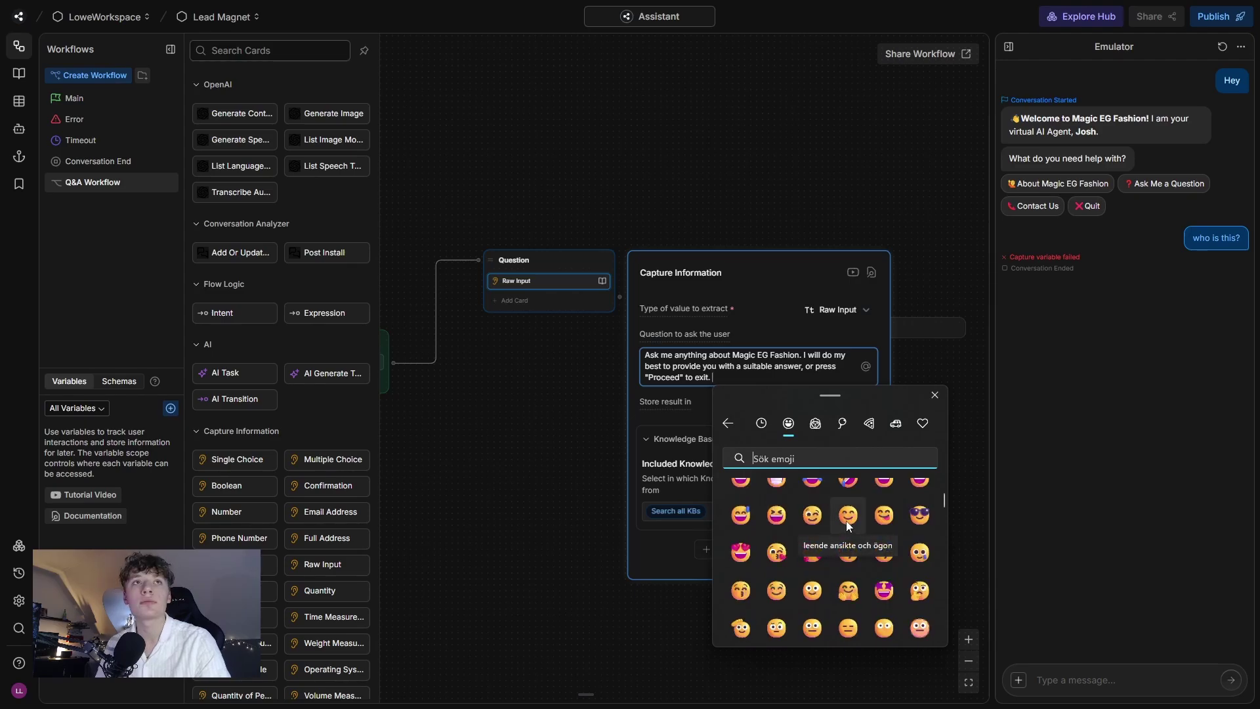
pyautogui.click(847, 515)
pyautogui.click(934, 395)
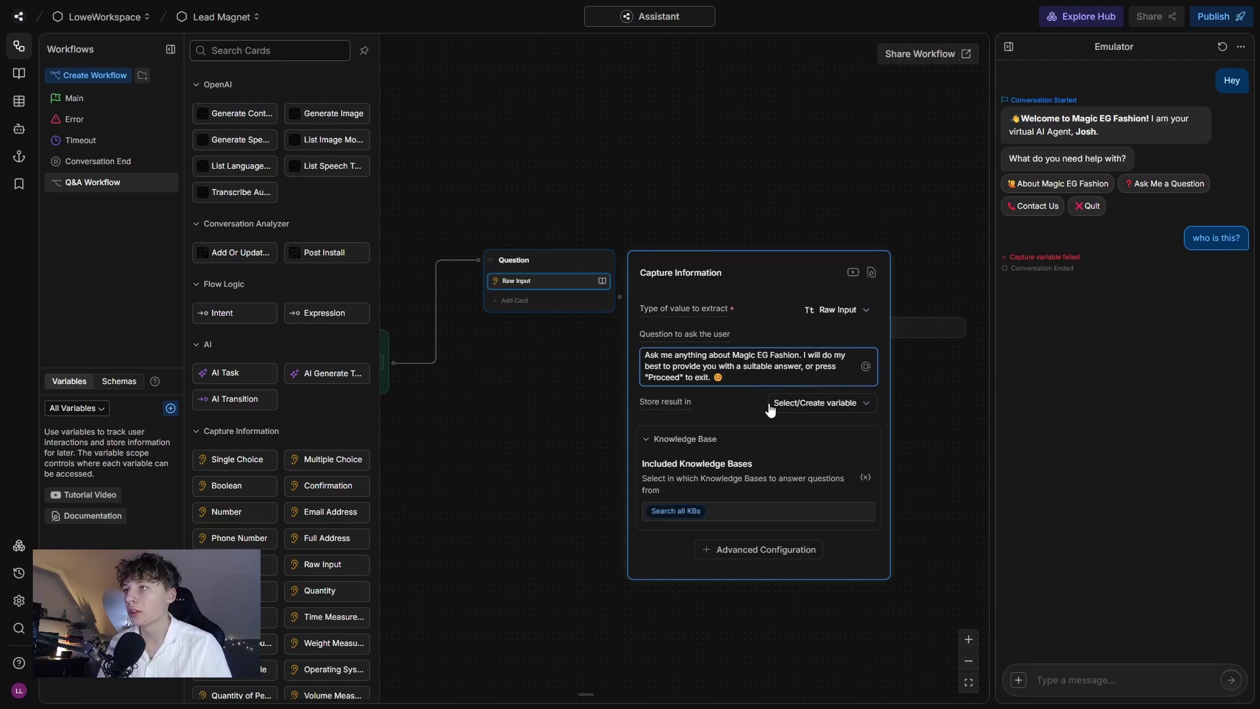
# Store the Raw Input card's result in a new workflow variable named userQuestion
pyautogui.click(836, 403)
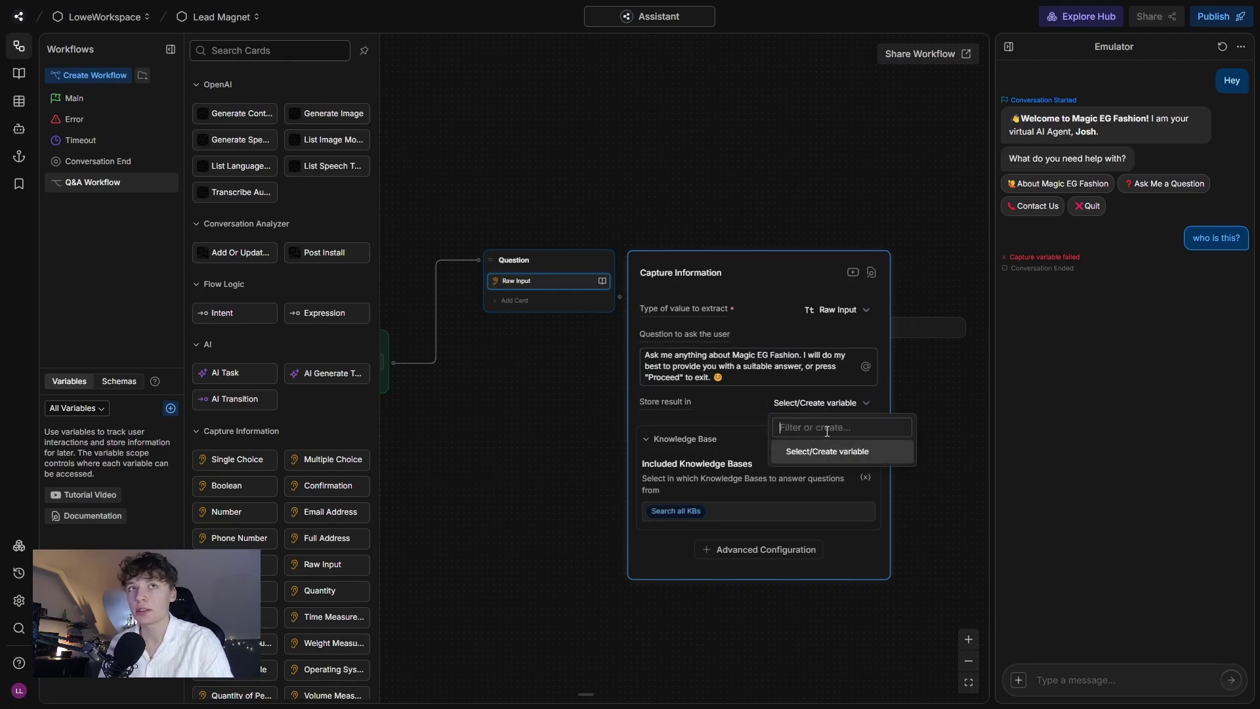
pyautogui.write('user')
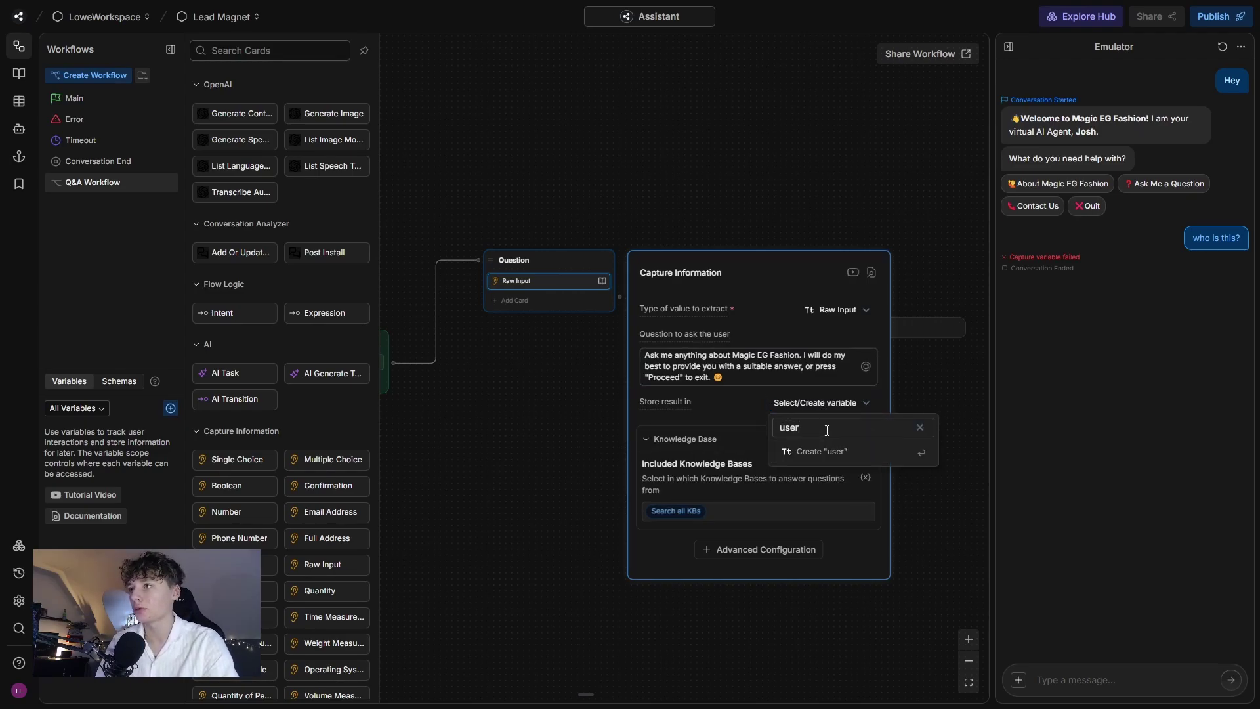
pyautogui.write('Question')
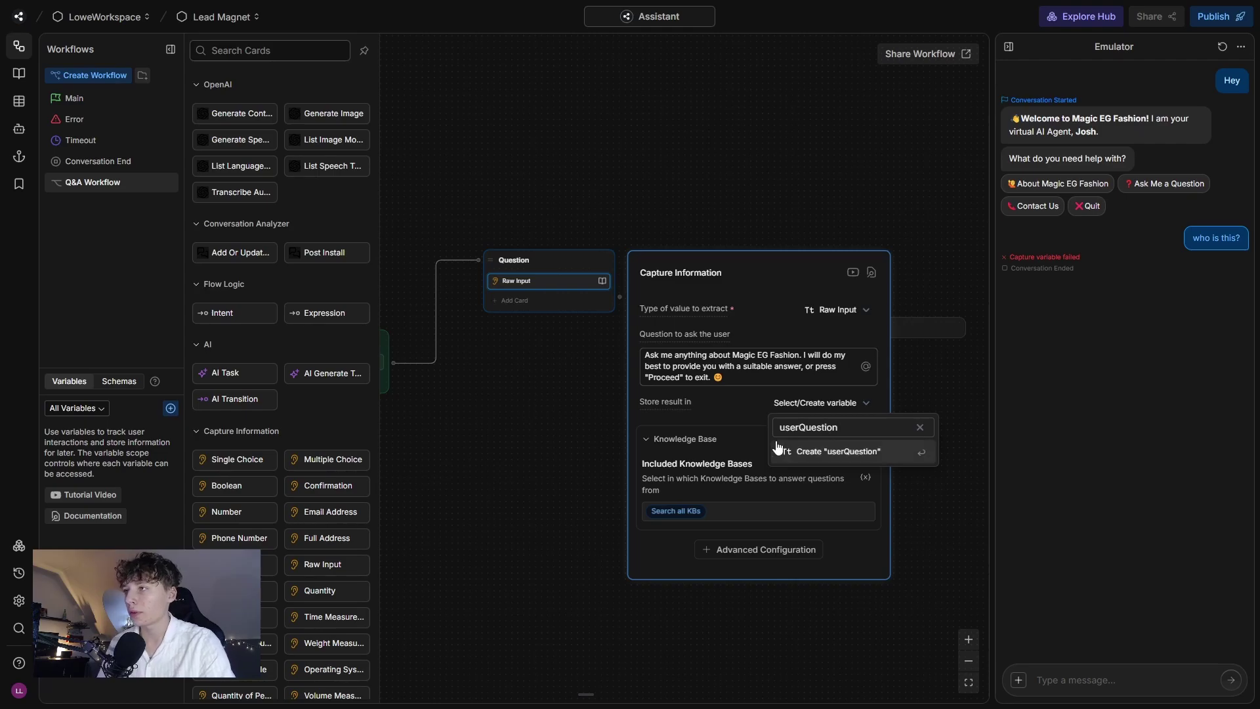
pyautogui.click(787, 453)
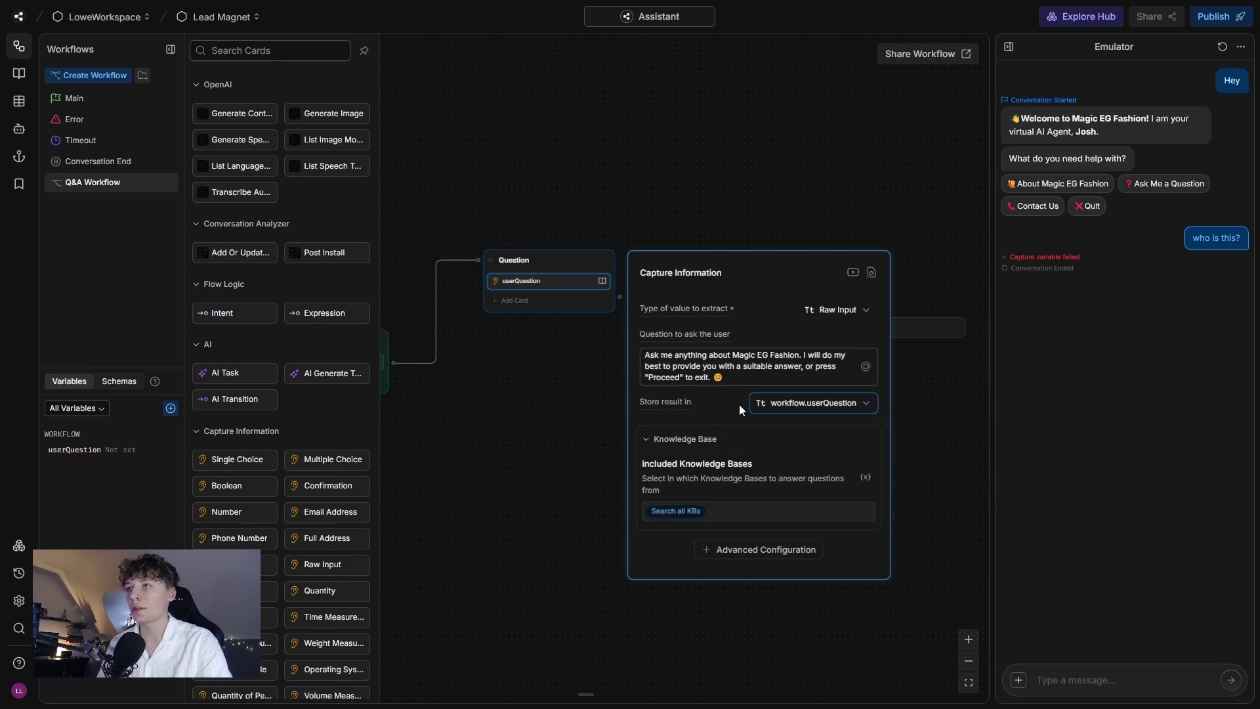
# Disable knowledge base search on the userQuestion capture card and add one choice labelled "Proceed"
pyautogui.click(678, 511)
pyautogui.click(682, 556)
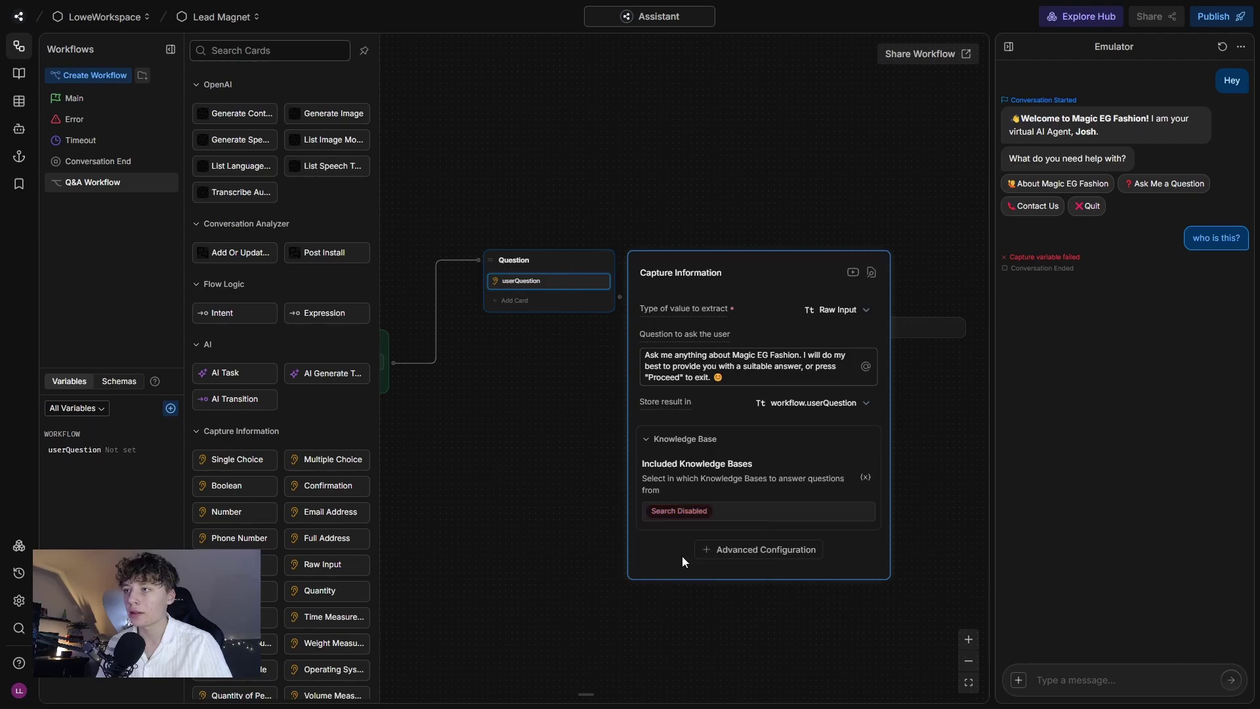
pyautogui.click(720, 550)
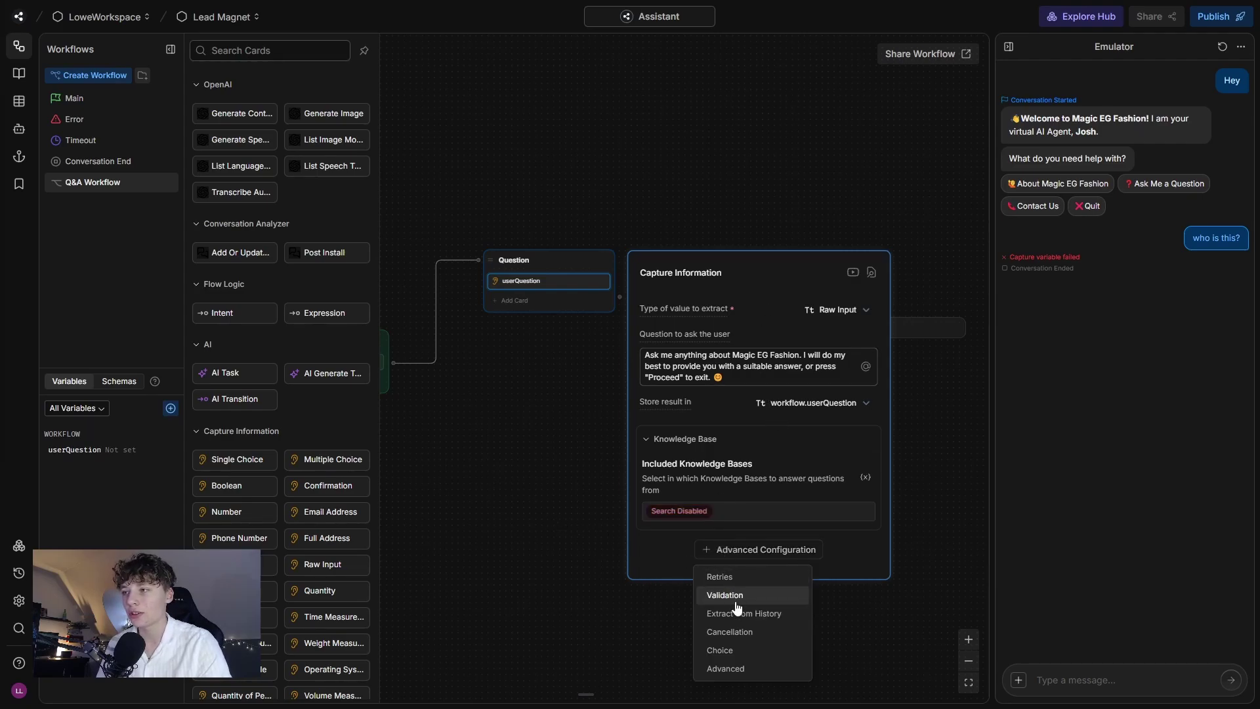
pyautogui.click(740, 651)
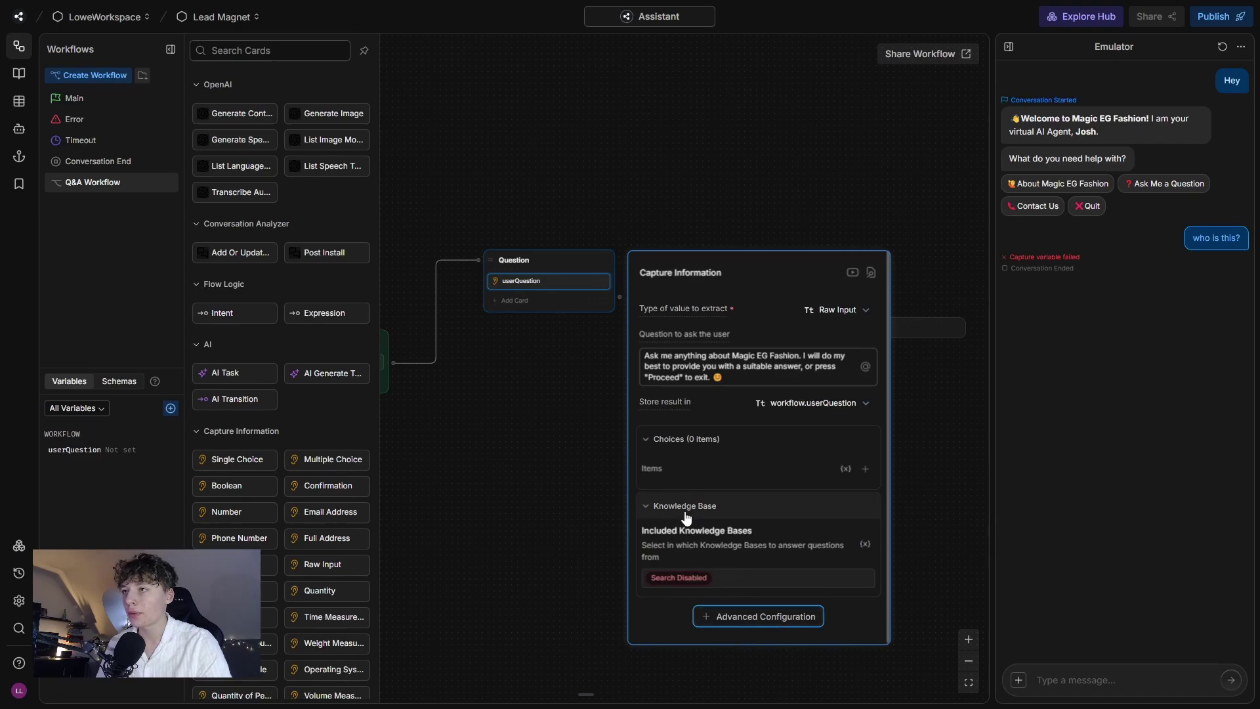
pyautogui.click(865, 468)
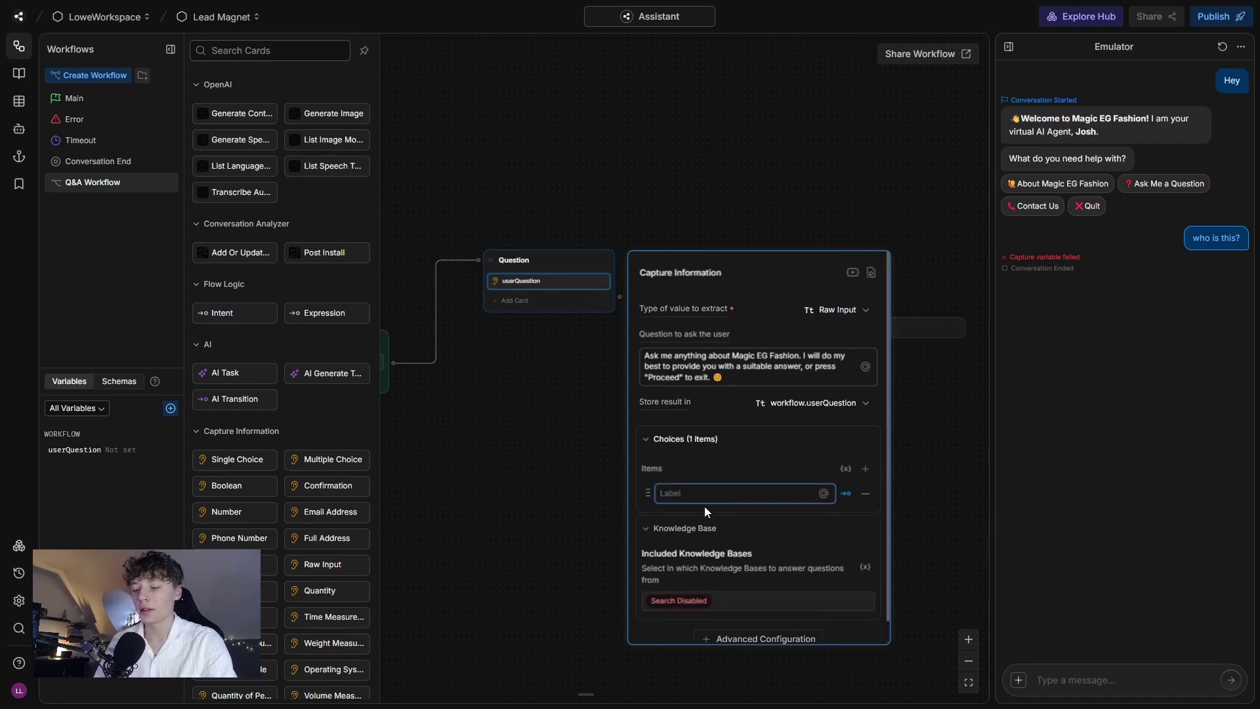
pyautogui.write('Proceed')
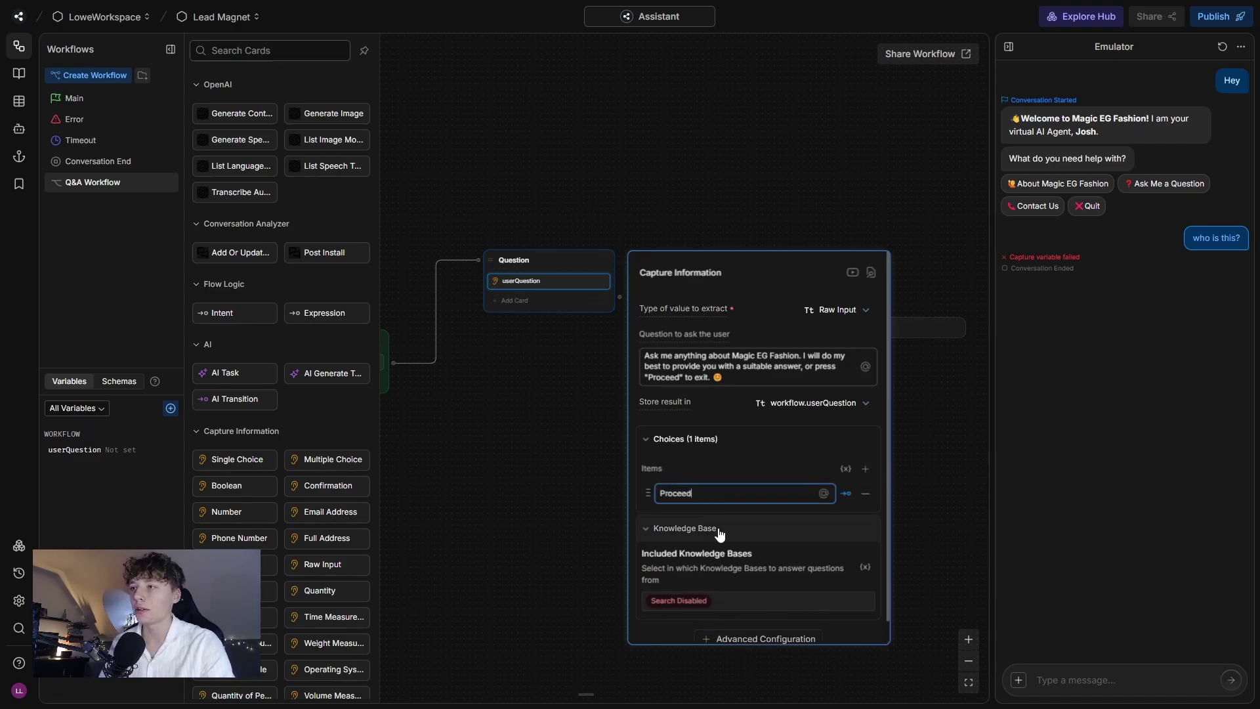
pyautogui.click(489, 430)
pyautogui.scroll(3, 582, 297)
pyautogui.click(582, 297)
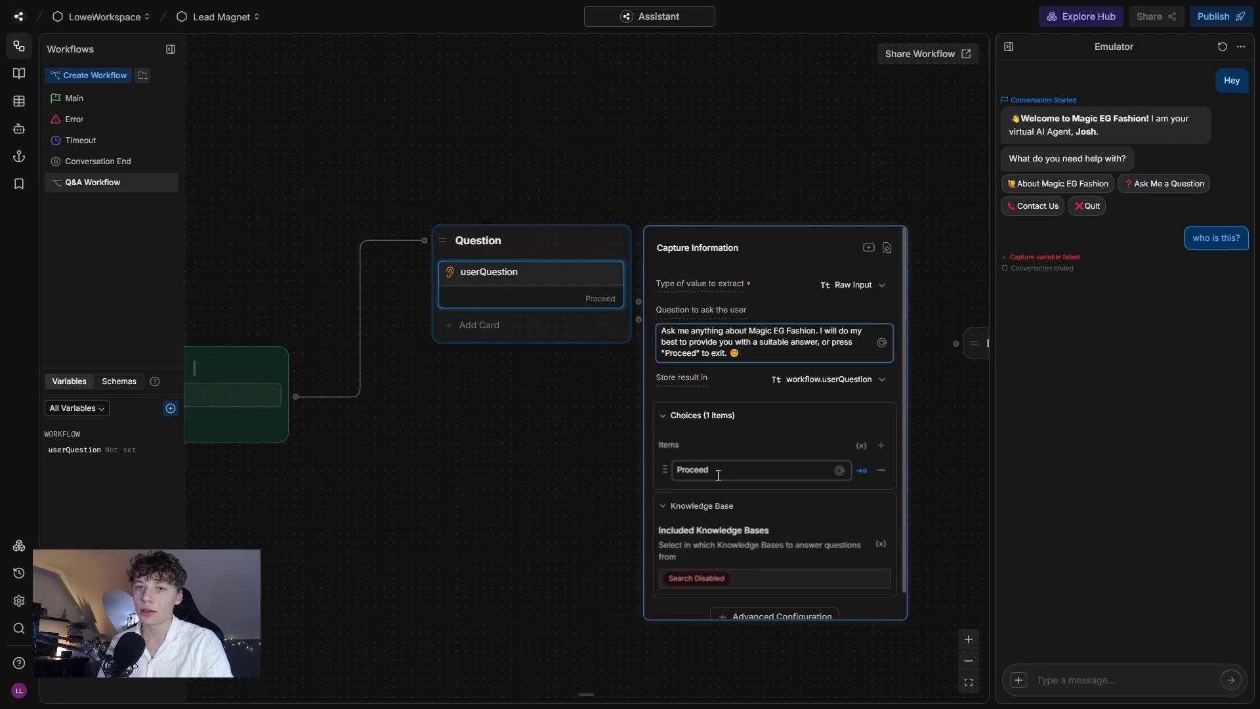
# Connect the Question node's Proceed choice to the Exit node
pyautogui.click(557, 470)
pyautogui.scroll(-3, 650, 408)
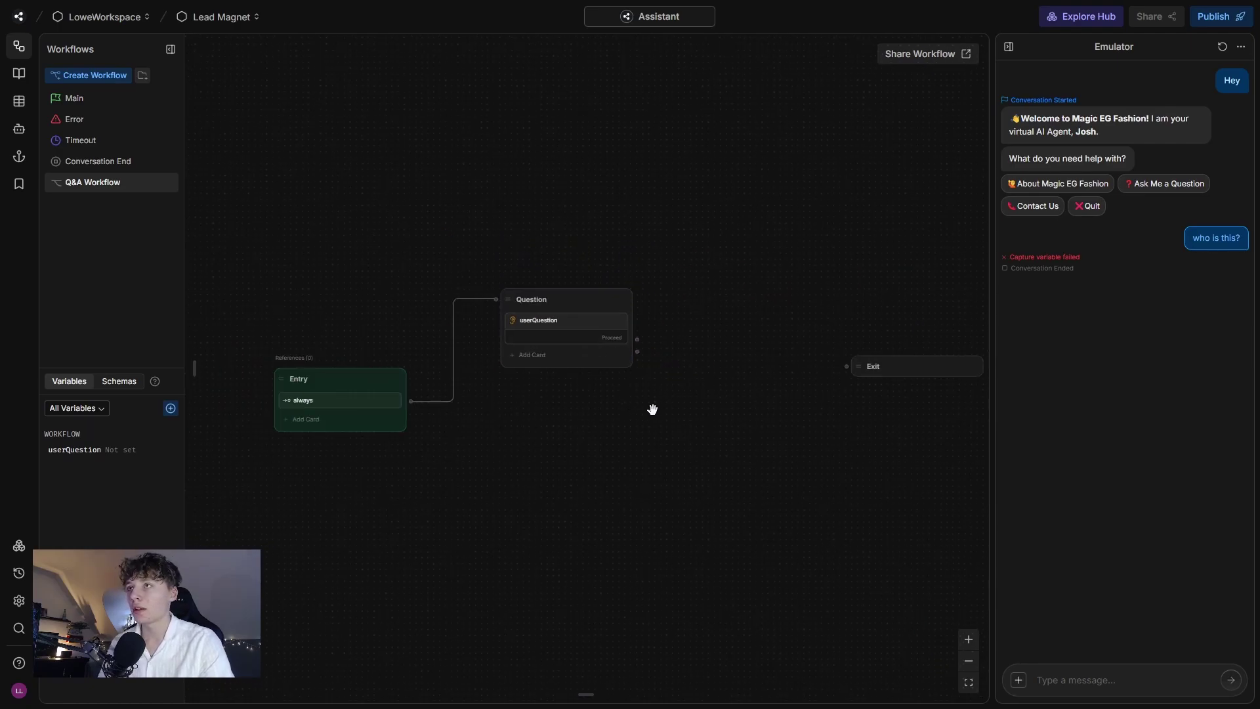
pyautogui.moveTo(612, 319); pyautogui.dragTo(918, 340)
pyautogui.click(918, 344)
pyautogui.press('Return')
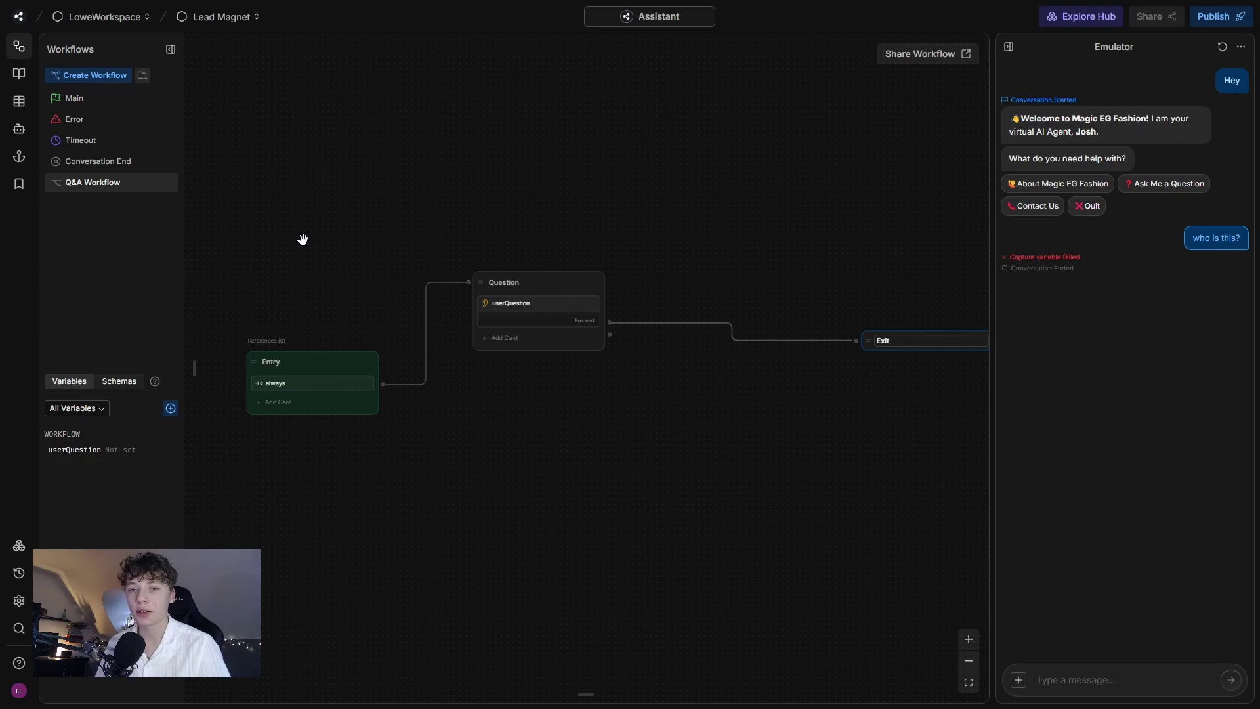
# Check that the Answer Manually (advanced) option is enabled in the Knowledge Agent's configuration
pyautogui.click(22, 133)
pyautogui.click(113, 119)
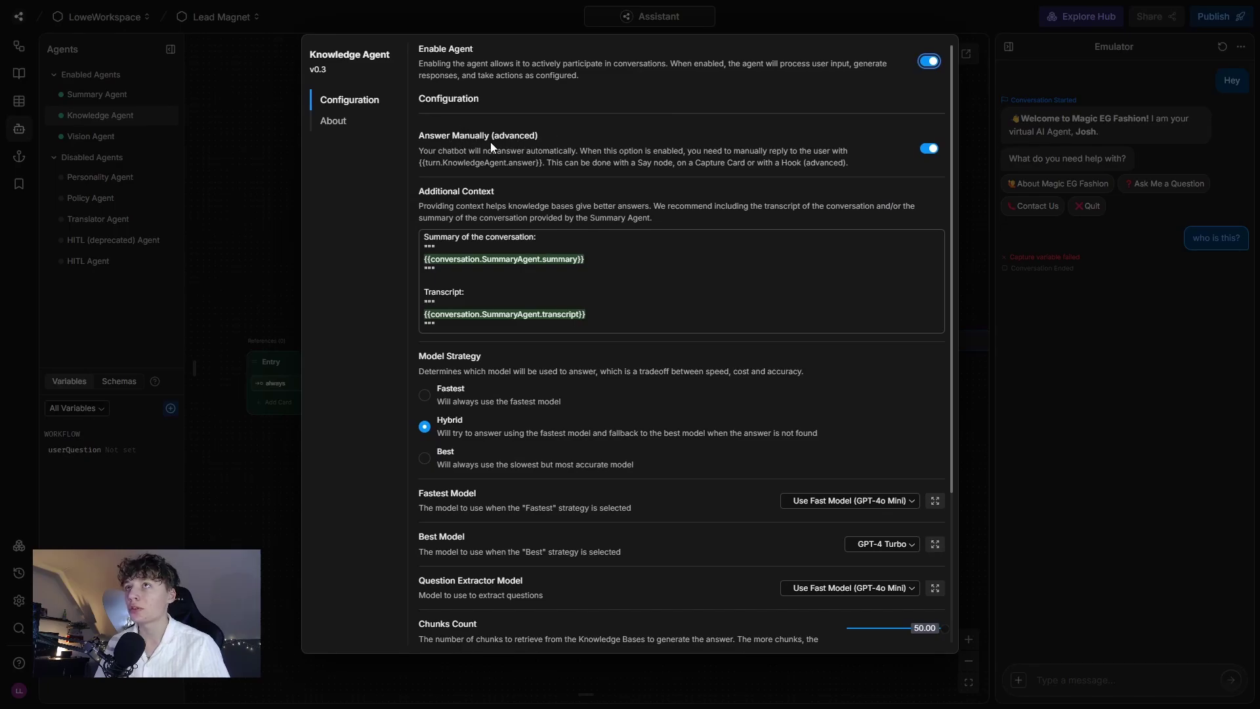
pyautogui.click(928, 150)
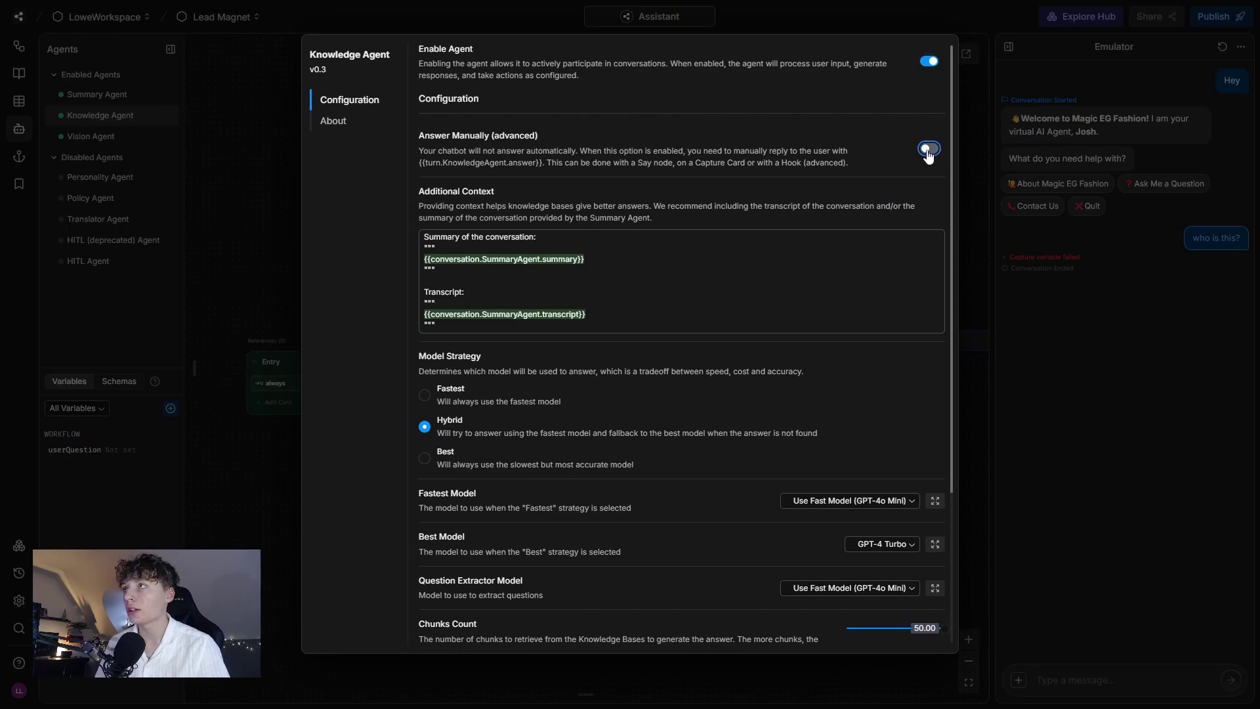
pyautogui.click(929, 150)
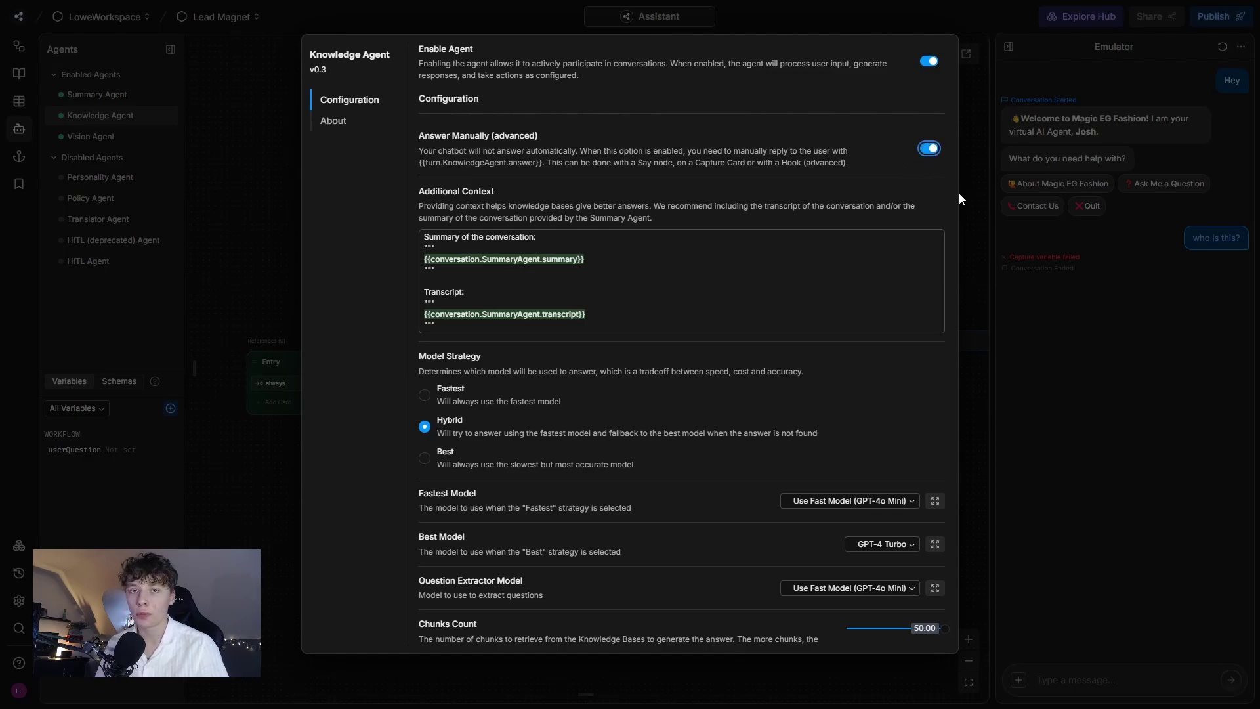
pyautogui.click(975, 214)
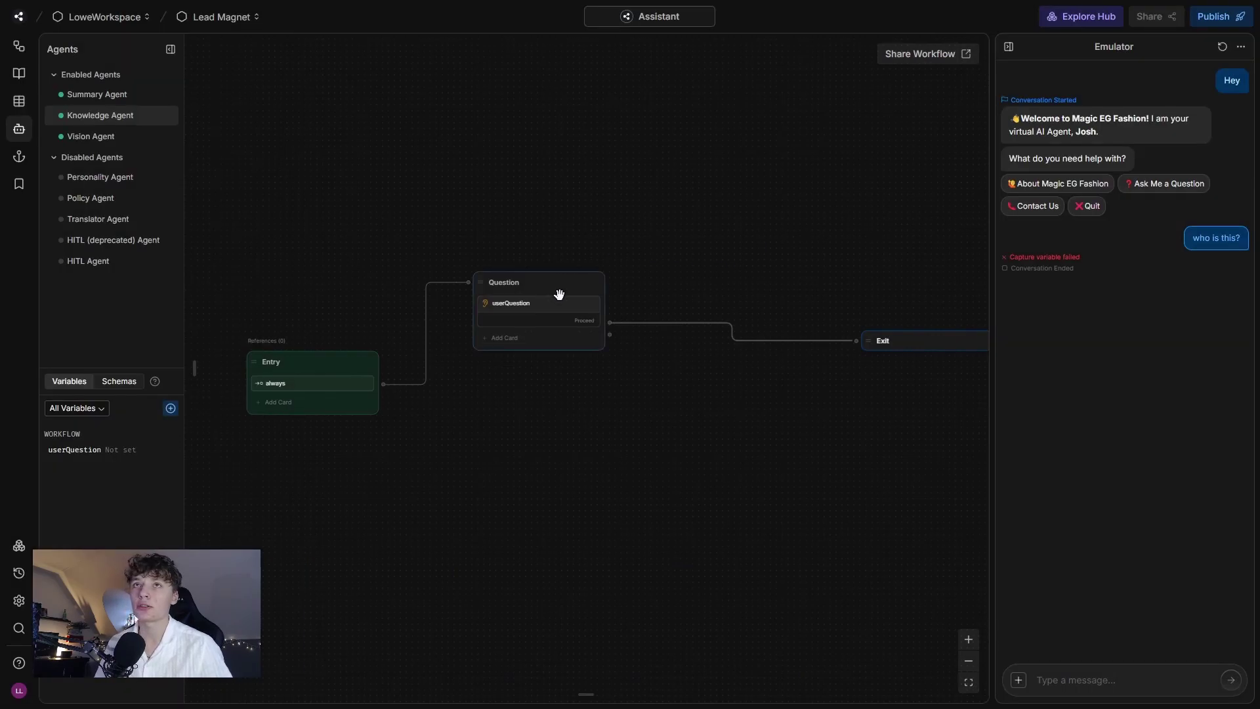
pyautogui.click(530, 339)
pyautogui.scroll(-10, 302, 368)
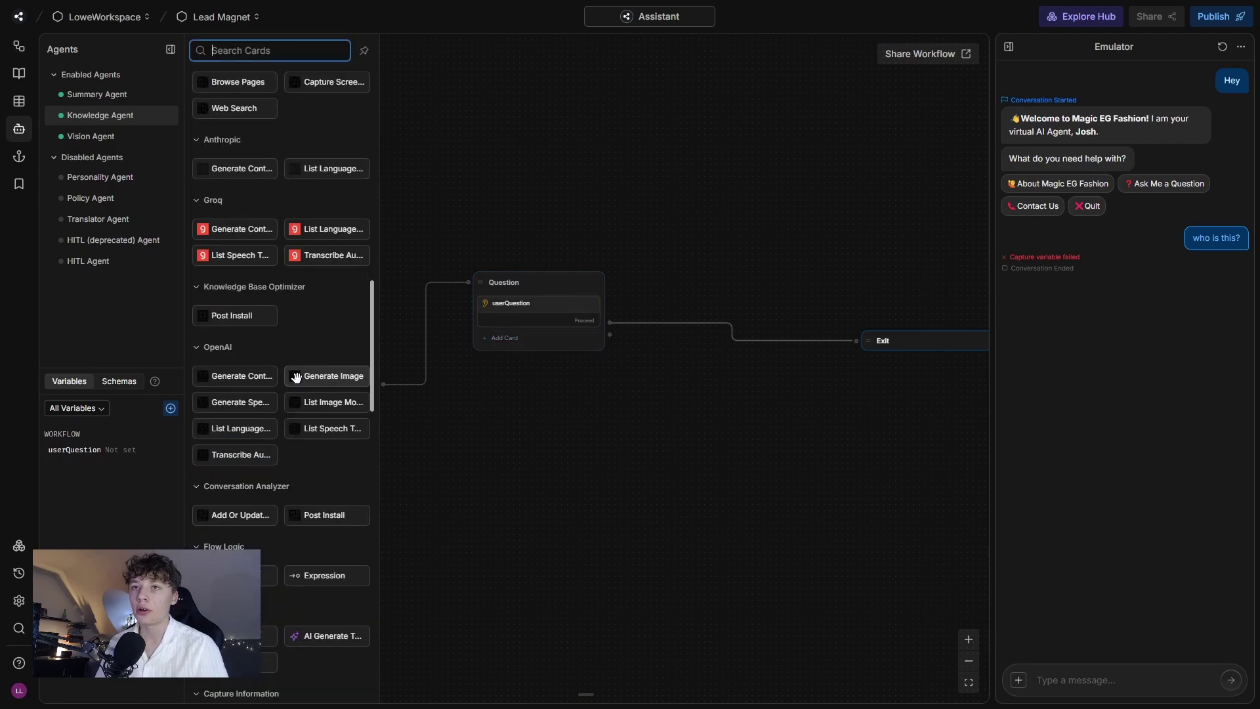
pyautogui.scroll(-3, 299, 453)
pyautogui.click(266, 617)
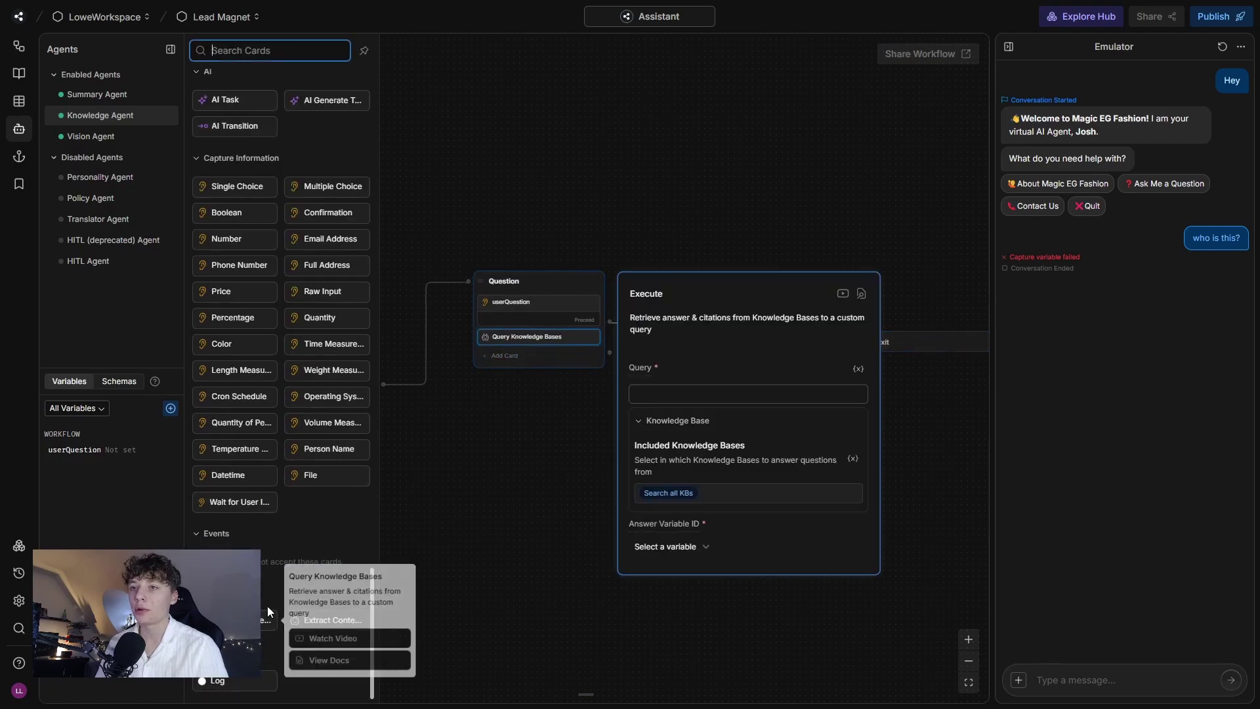
pyautogui.click(666, 397)
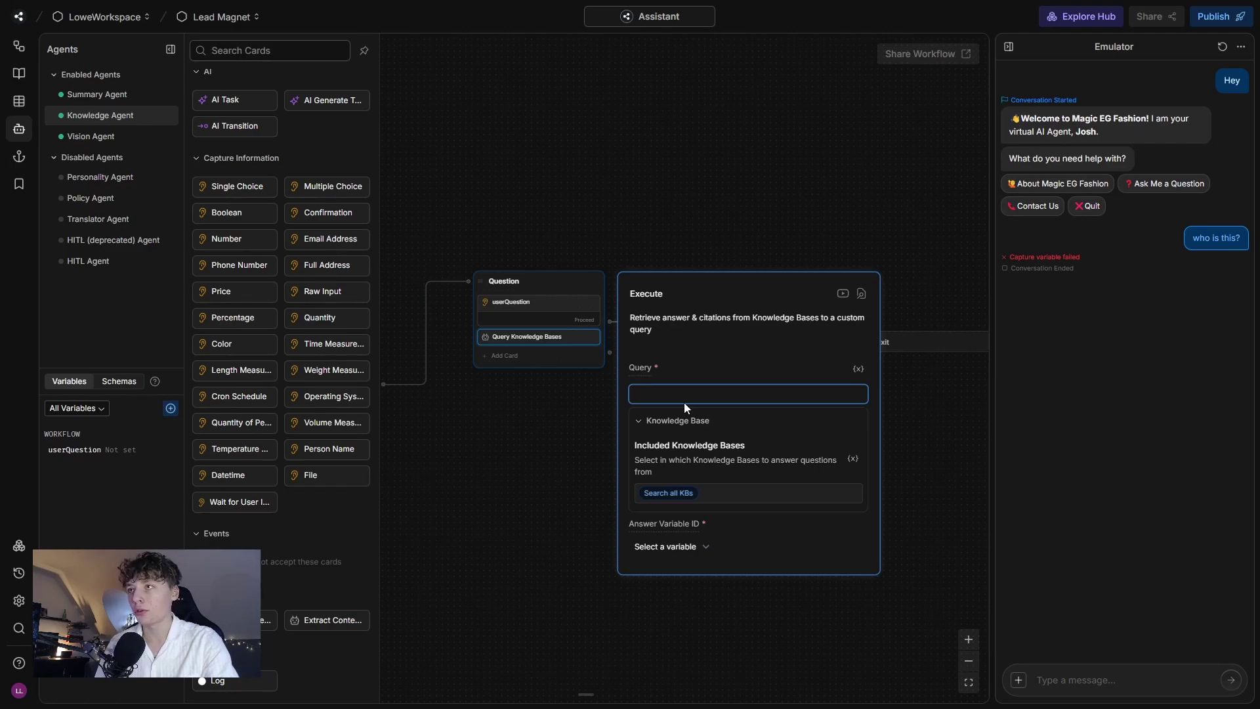
pyautogui.write('@workflow.userQuestion')
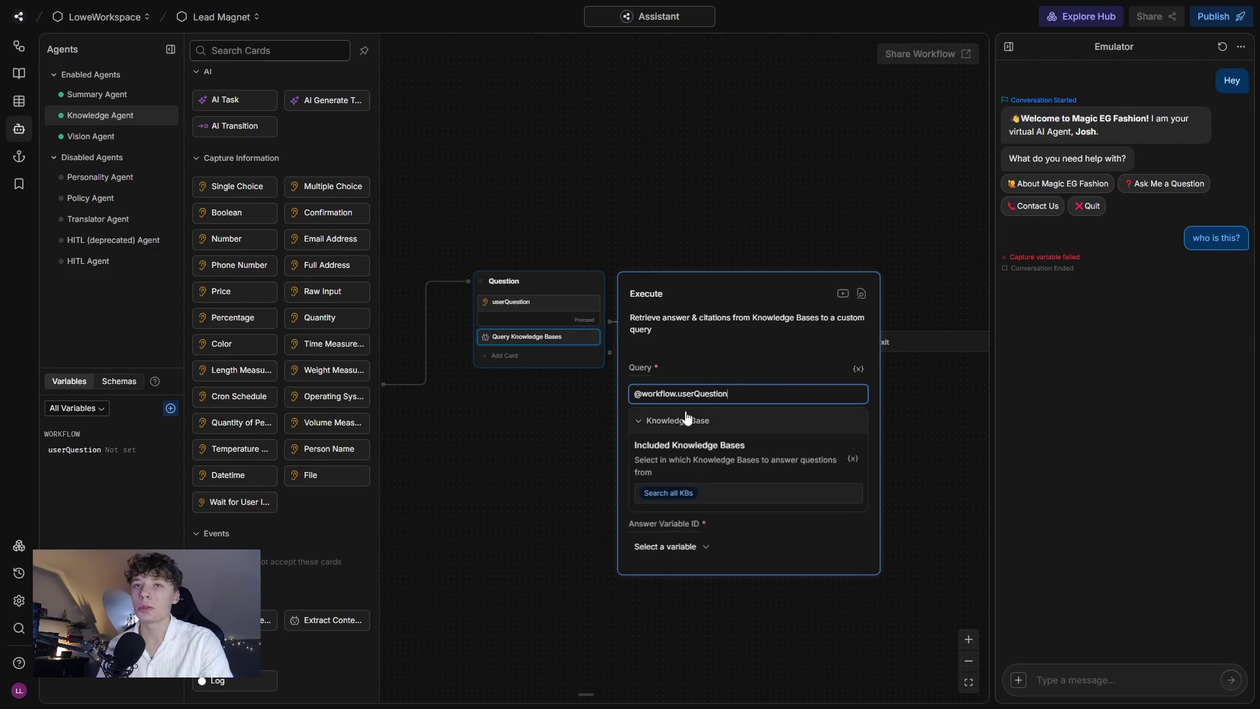
# Try limiting the query card to Default Knowledge Base, and return it to searching all knowledge bases
pyautogui.click(653, 494)
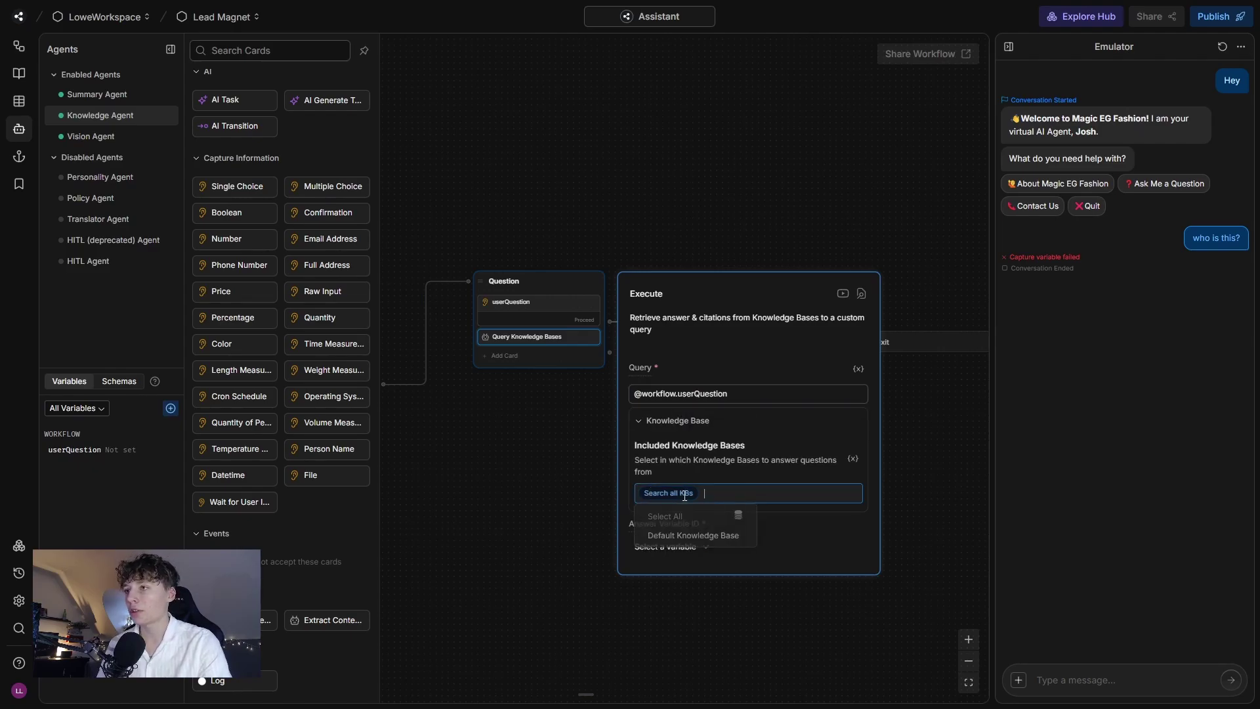
pyautogui.click(693, 537)
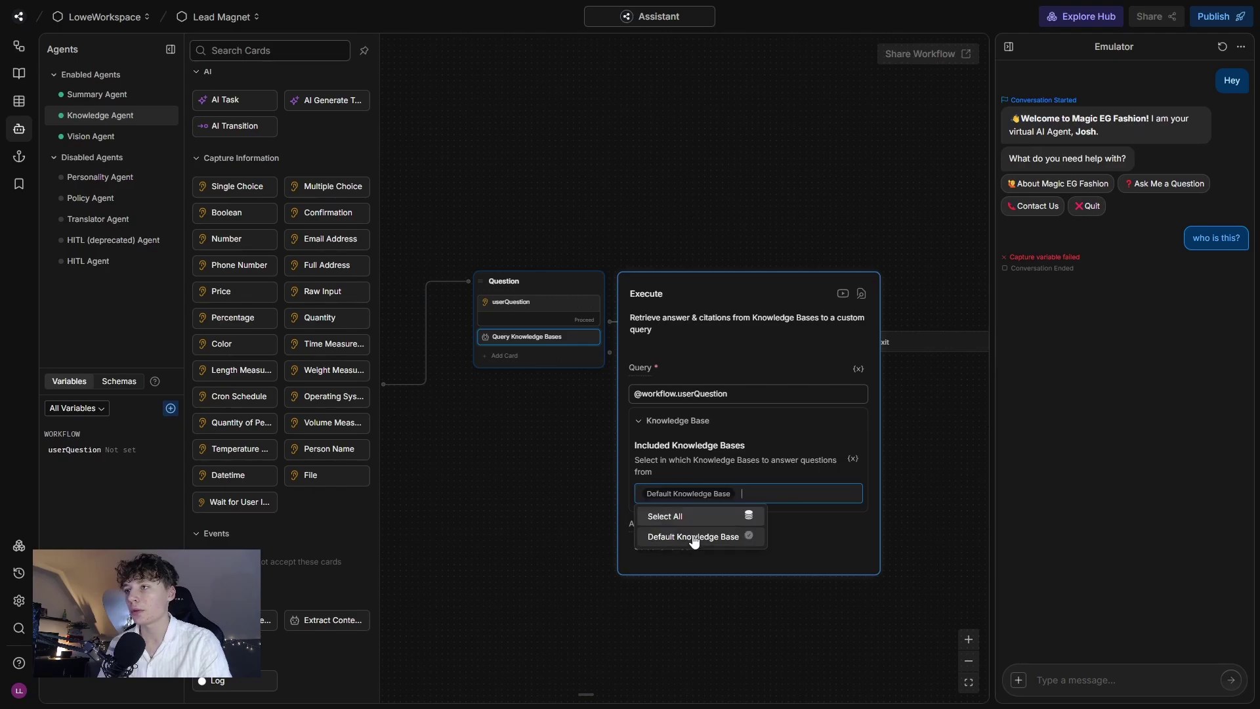
pyautogui.click(698, 518)
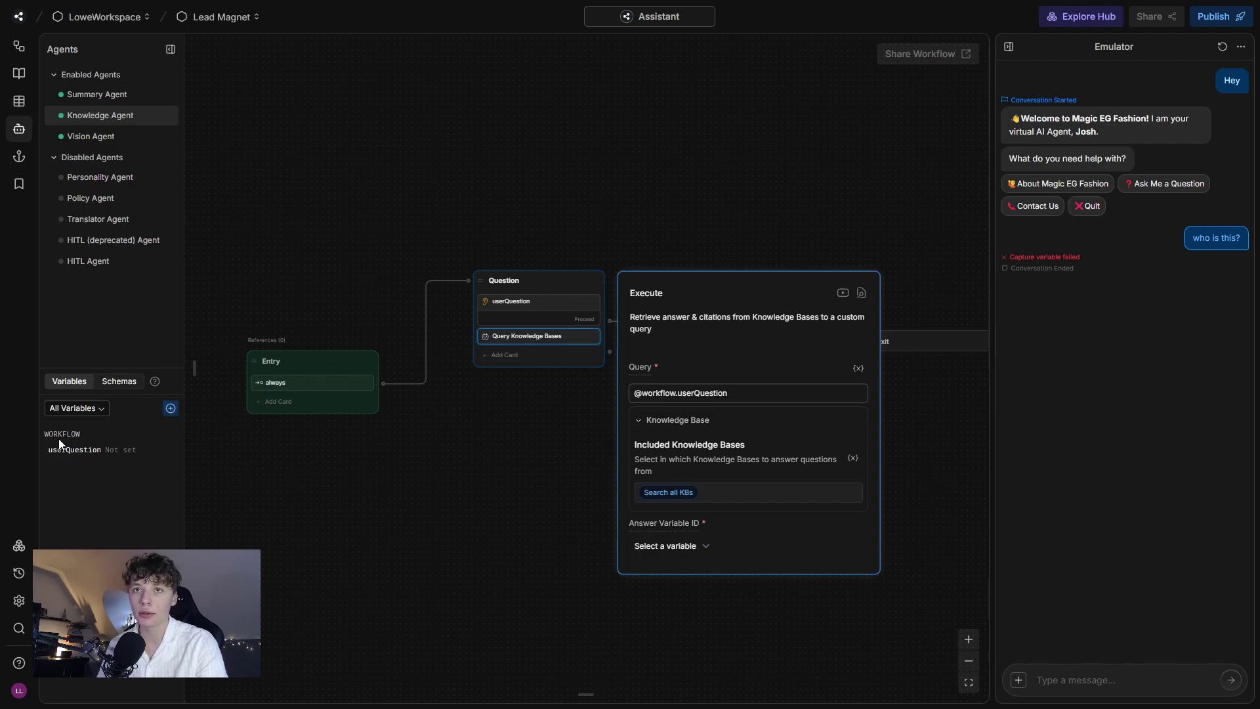
# Create a workflow string variable named questionAnswer and assign it as the Query Knowledge Bases card's answer variable
pyautogui.click(170, 408)
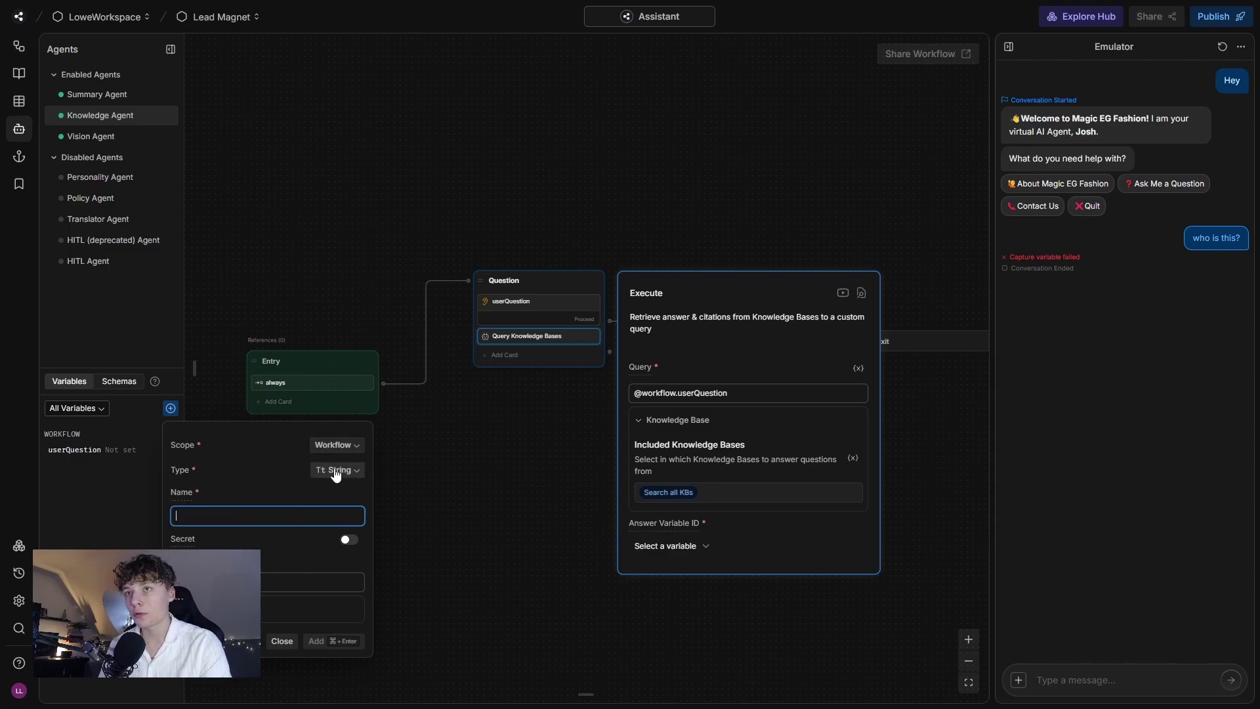
pyautogui.write('ques')
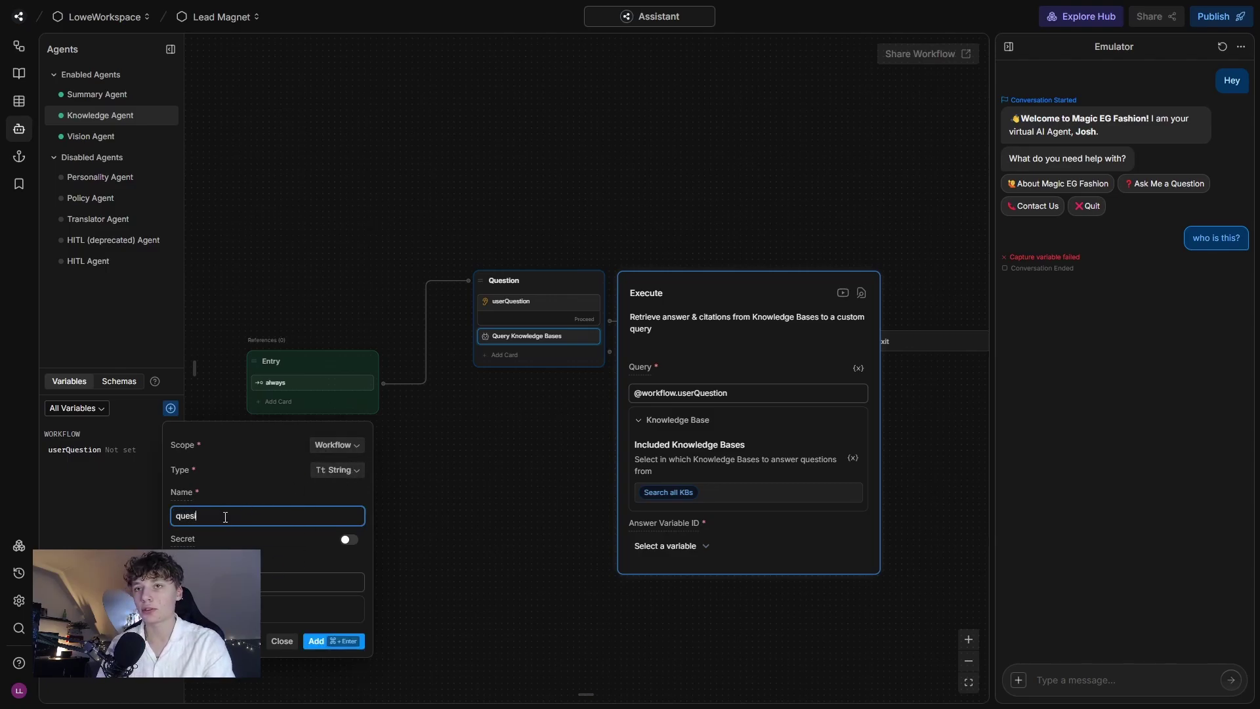
pyautogui.write('tionAnswer')
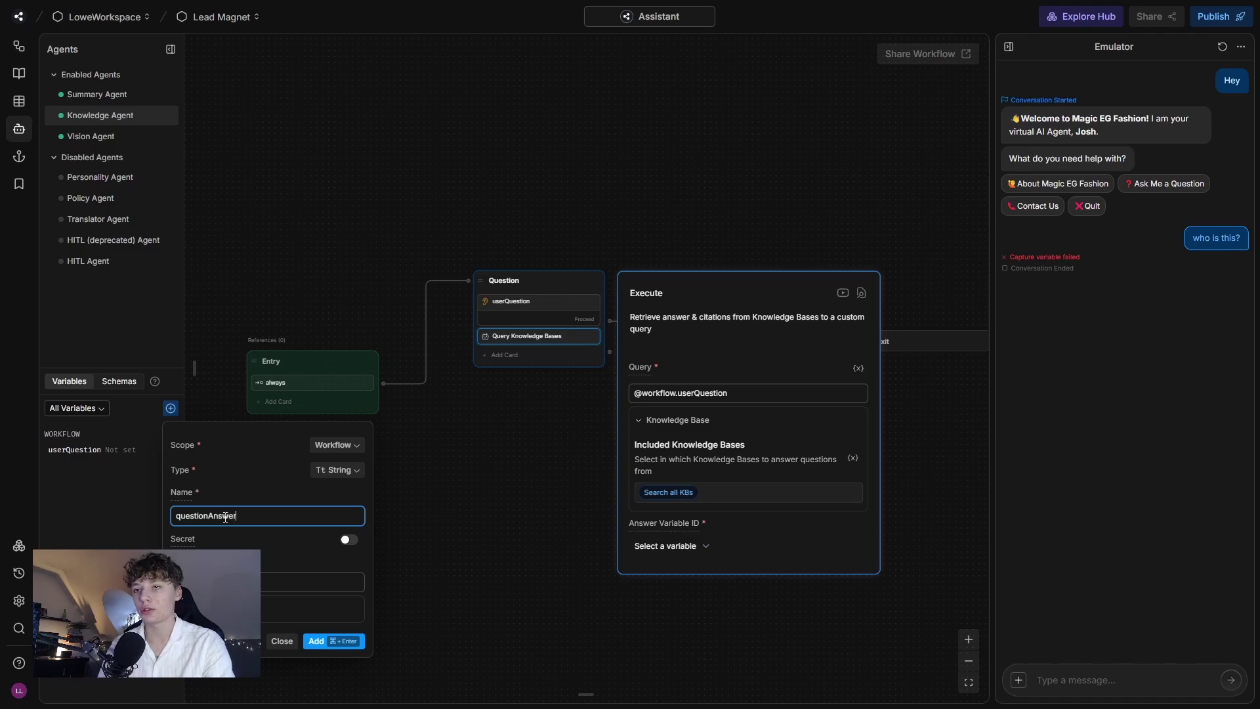
pyautogui.press('super+Return')
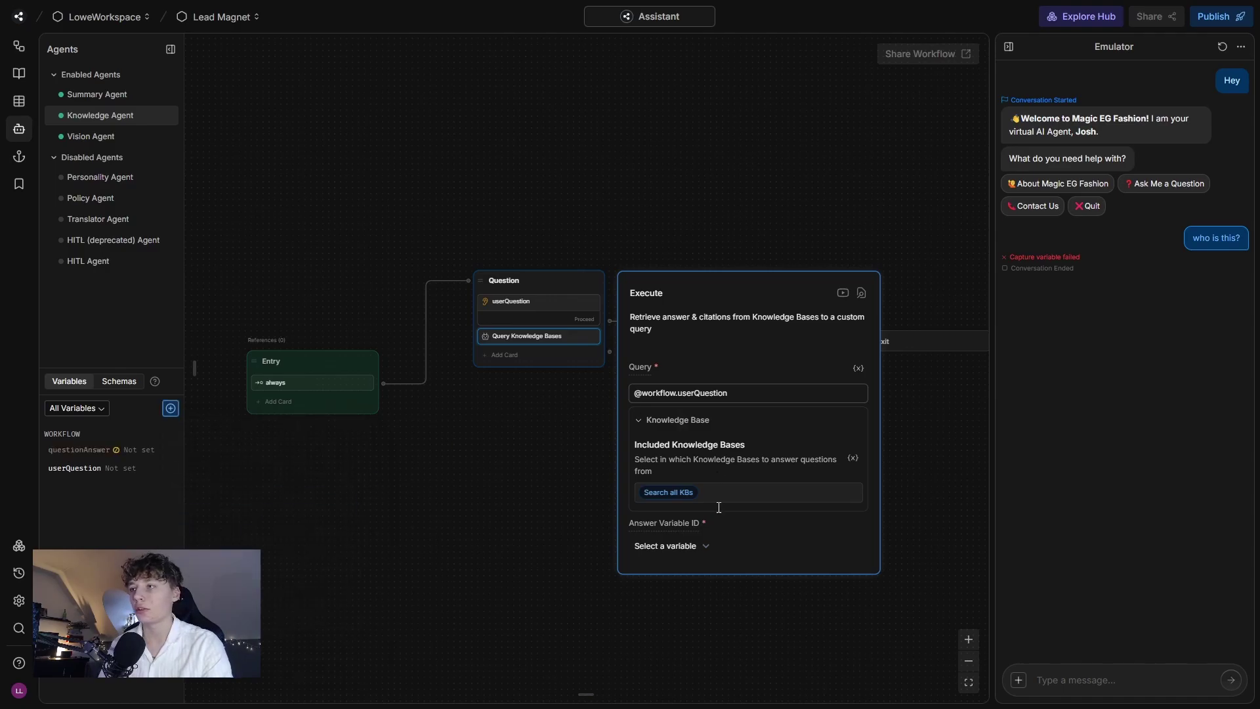
pyautogui.click(670, 547)
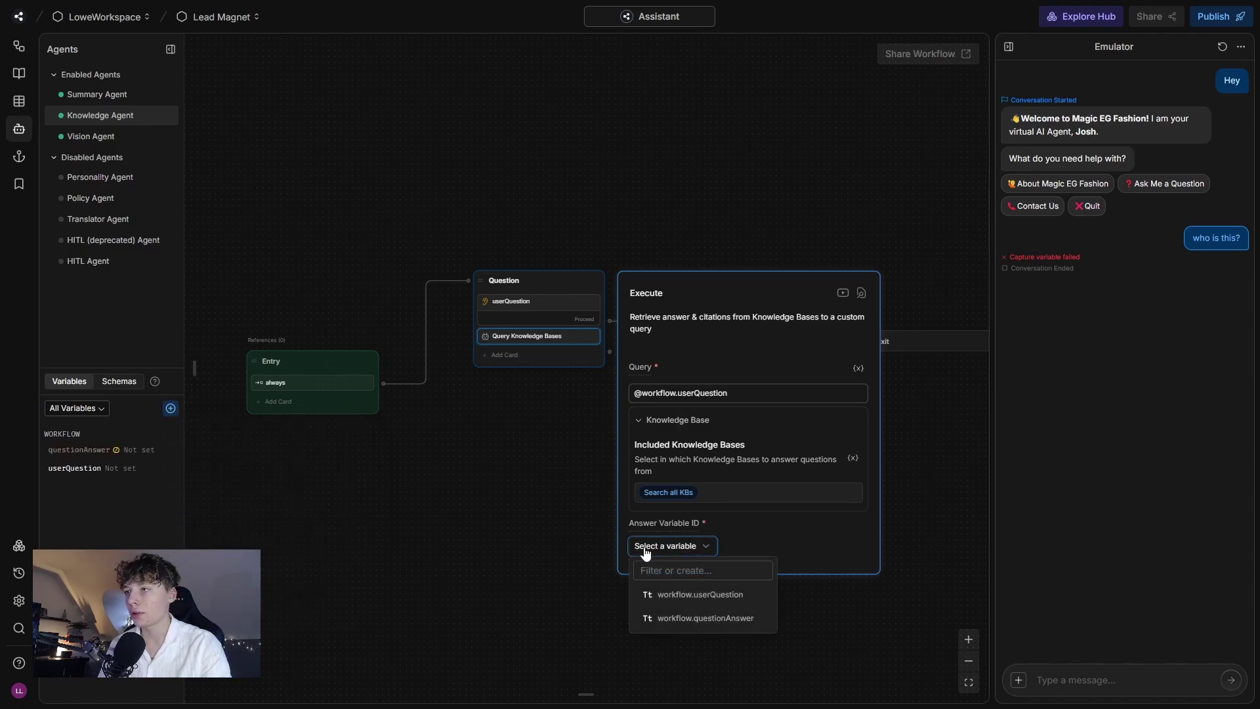
pyautogui.click(680, 621)
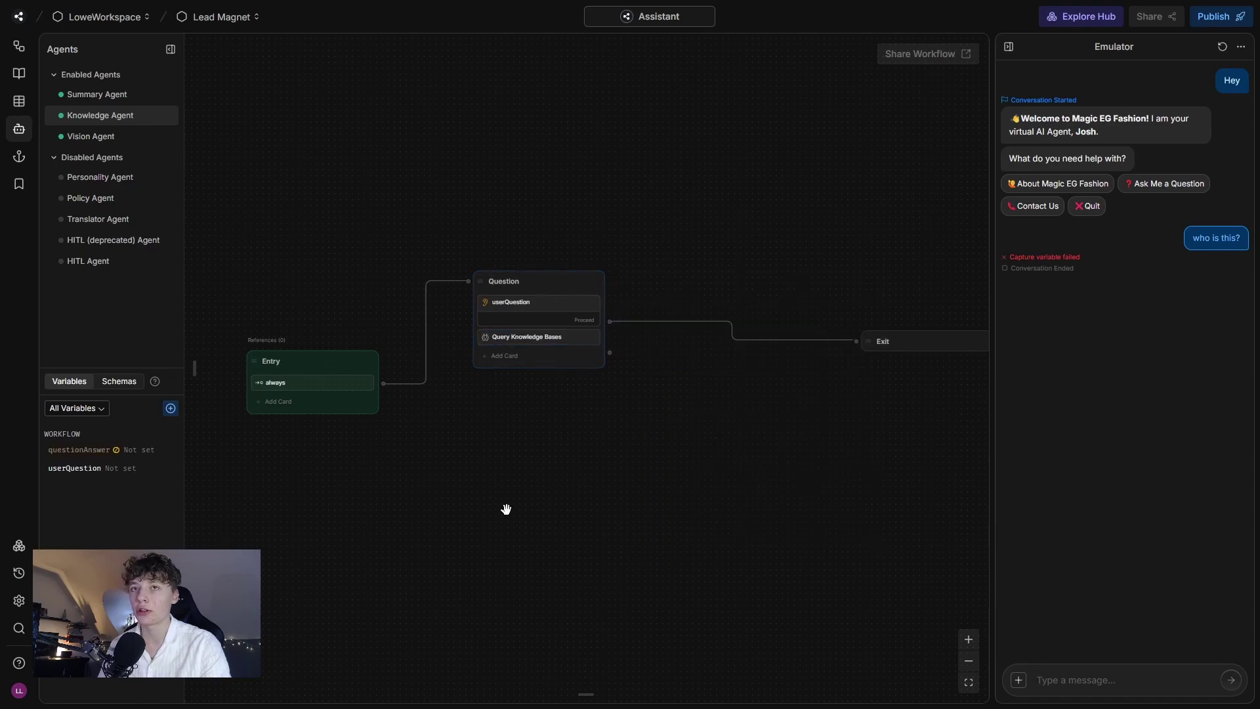
pyautogui.click(466, 449)
# Add an Expression transition card to the Question node, switch off AI generation for its condition, and label it "answer"
pyautogui.click(503, 355)
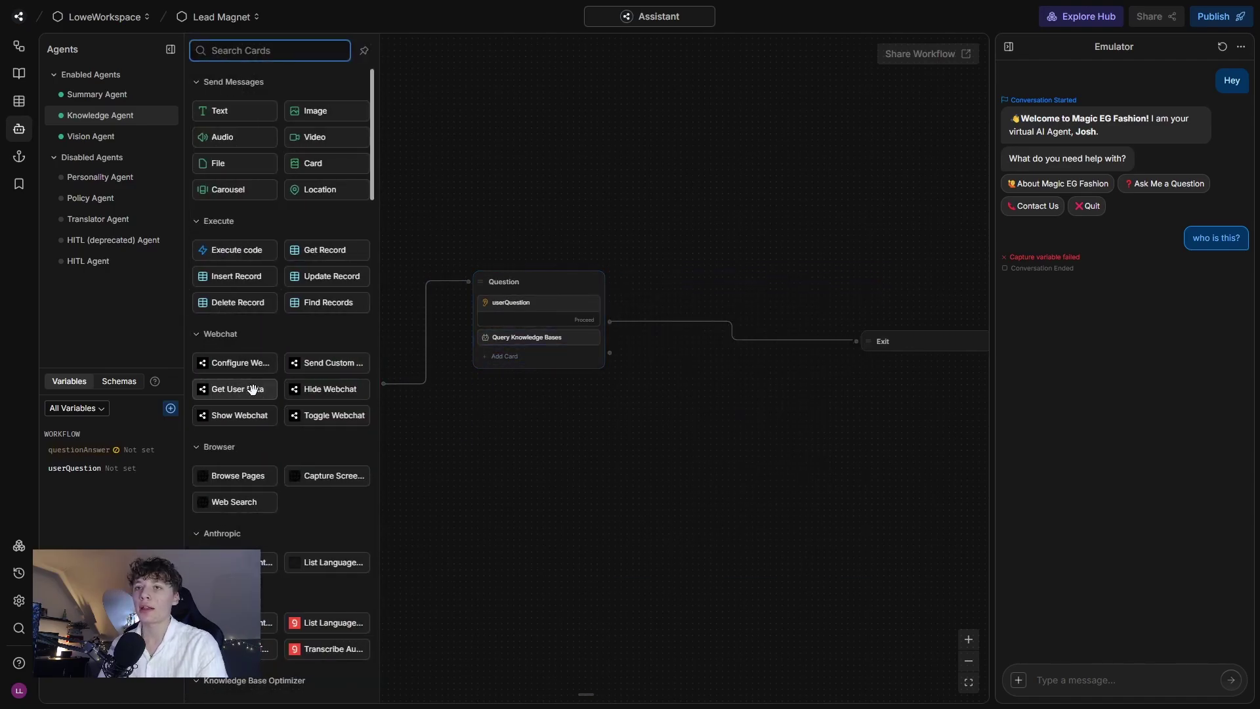
pyautogui.scroll(-5, 293, 381)
pyautogui.scroll(-2, 291, 373)
pyautogui.click(322, 509)
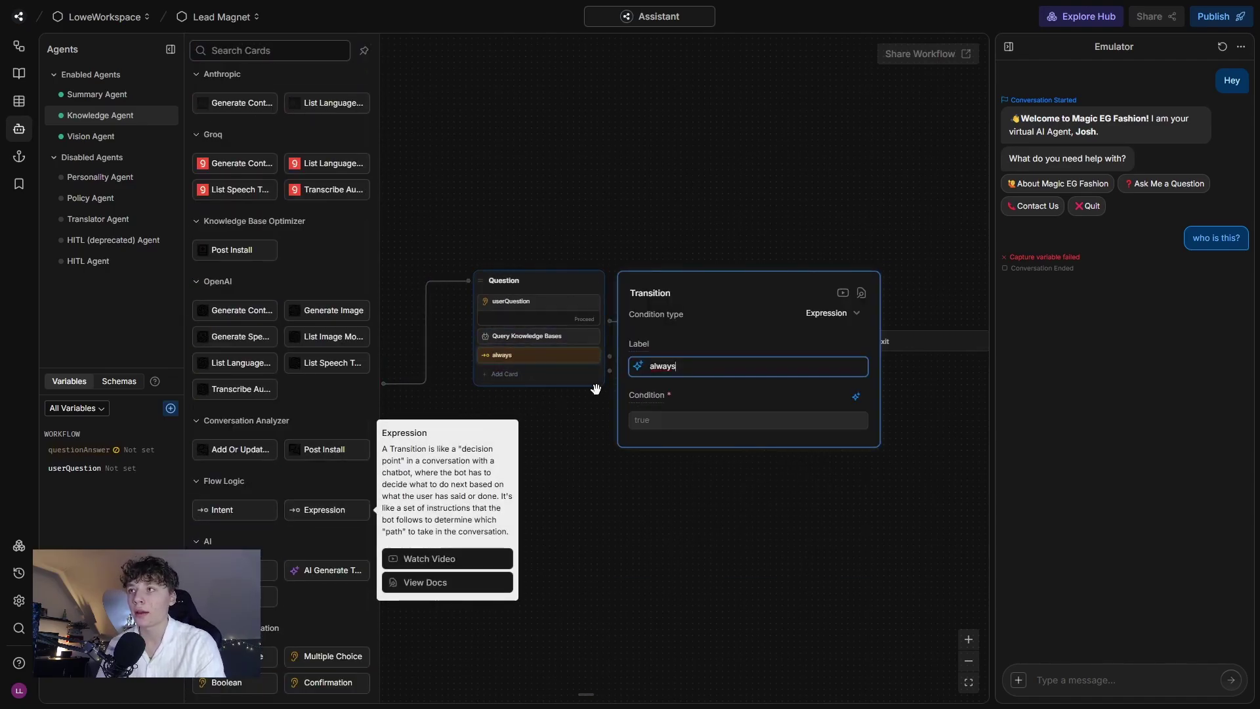
pyautogui.doubleClick(681, 366)
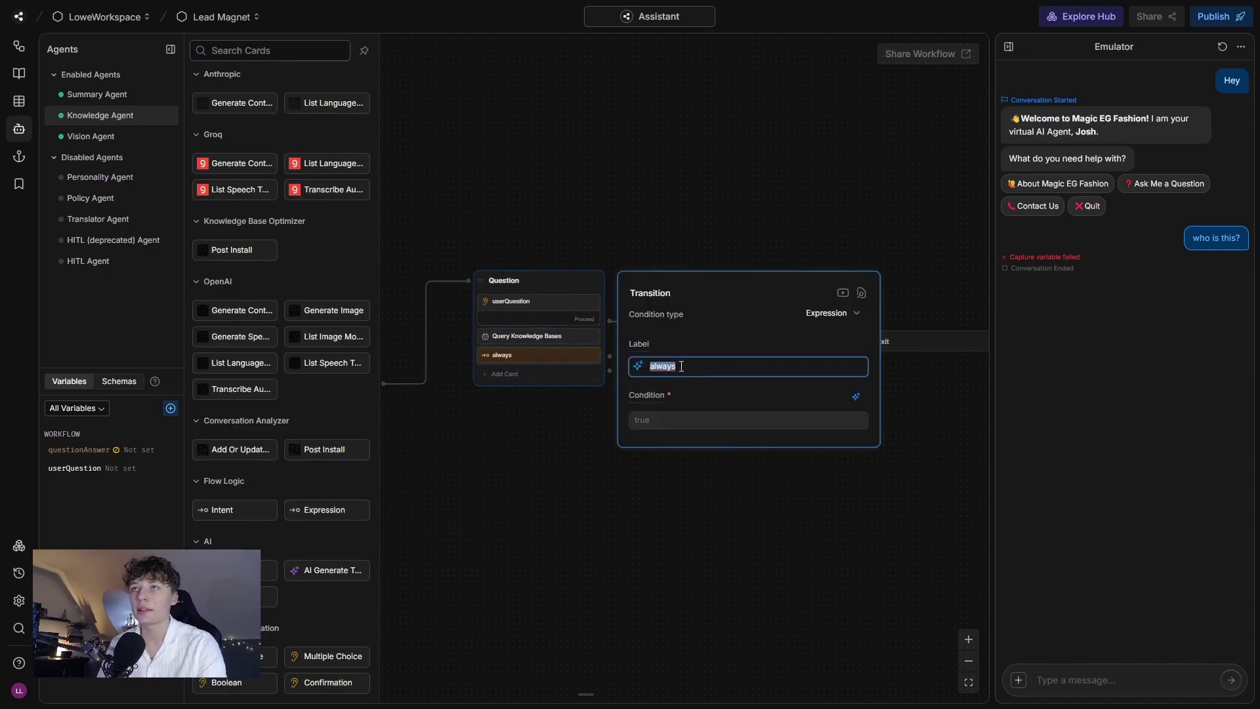
pyautogui.click(856, 397)
pyautogui.doubleClick(731, 366)
pyautogui.write('answer')
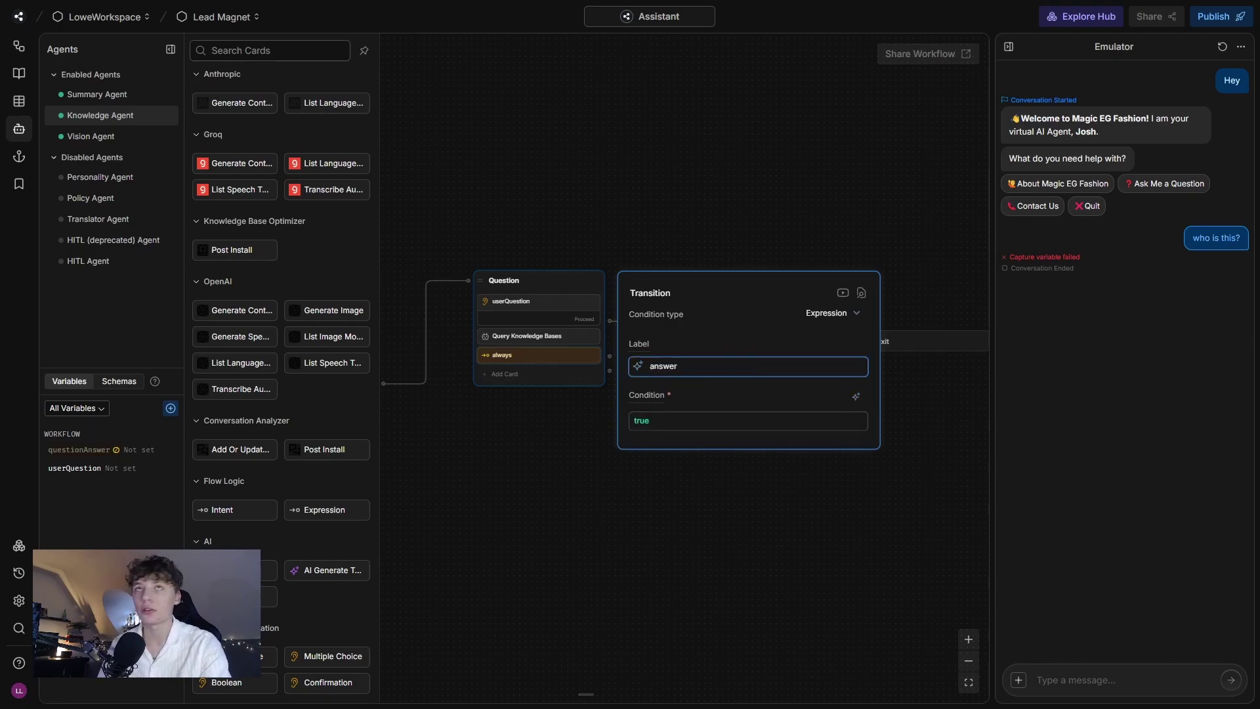
# Write the answer transition's condition as a greater-than comparison on turn.KnowledgeAgent.answer.length
pyautogui.doubleClick(705, 418)
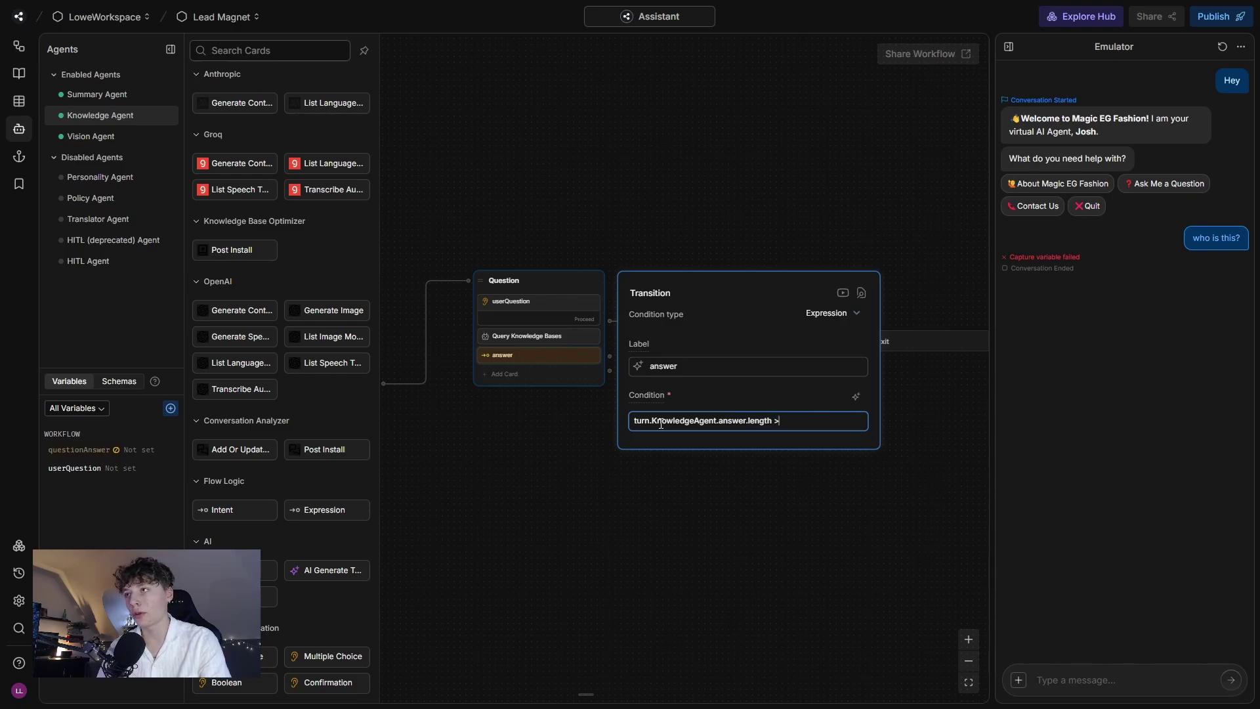
pyautogui.click(530, 416)
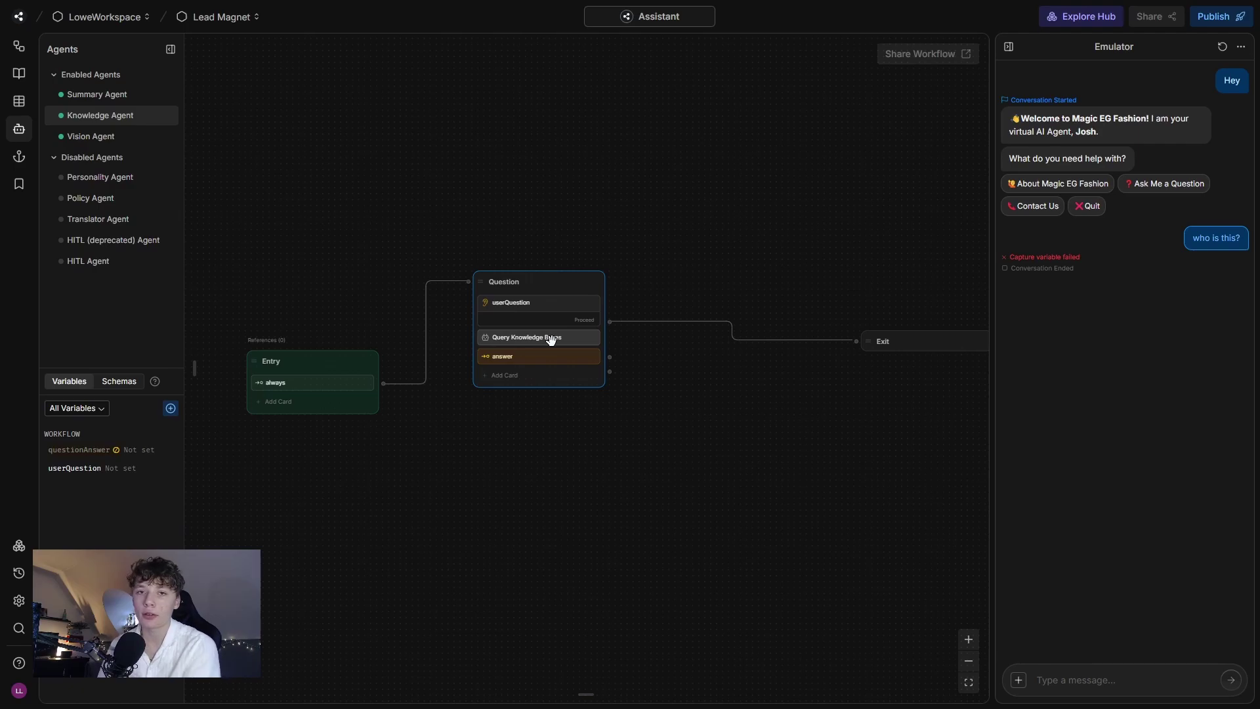
# Add a standard node in the space below the Question and Exit nodes and connect the answer transition to it
pyautogui.moveTo(498, 357)
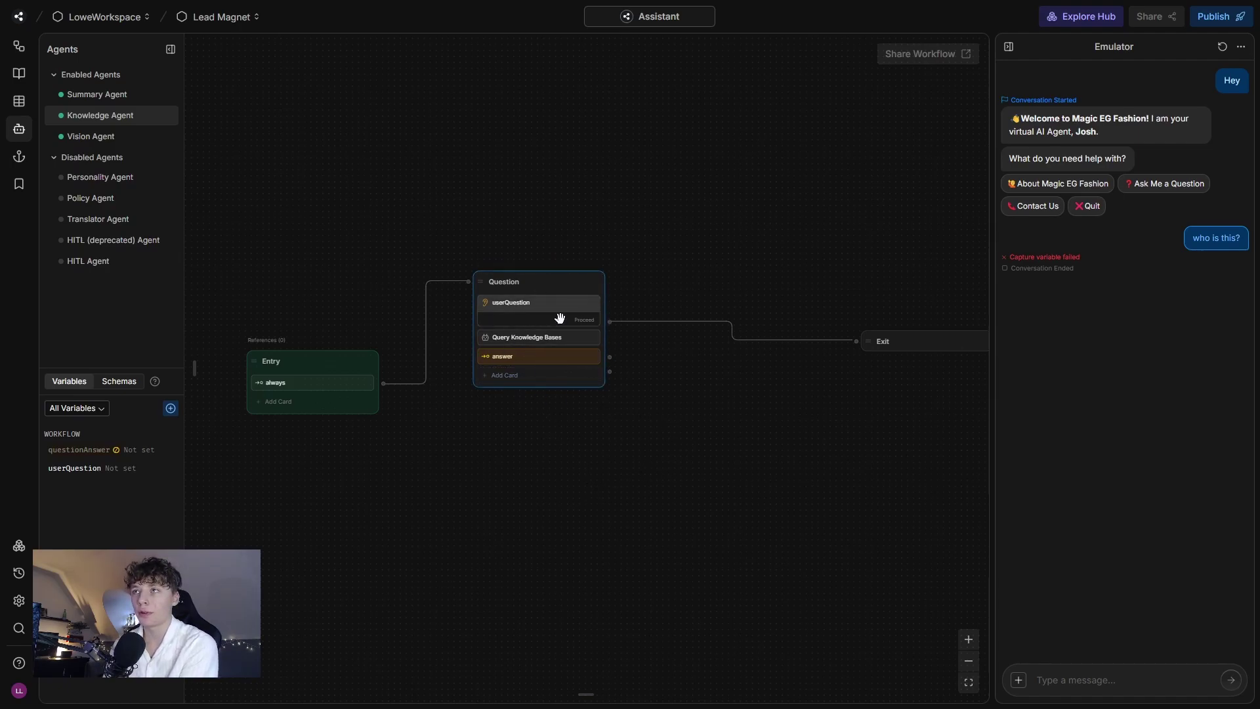
pyautogui.rightClick(701, 433)
pyautogui.click(739, 450)
pyautogui.click(754, 437)
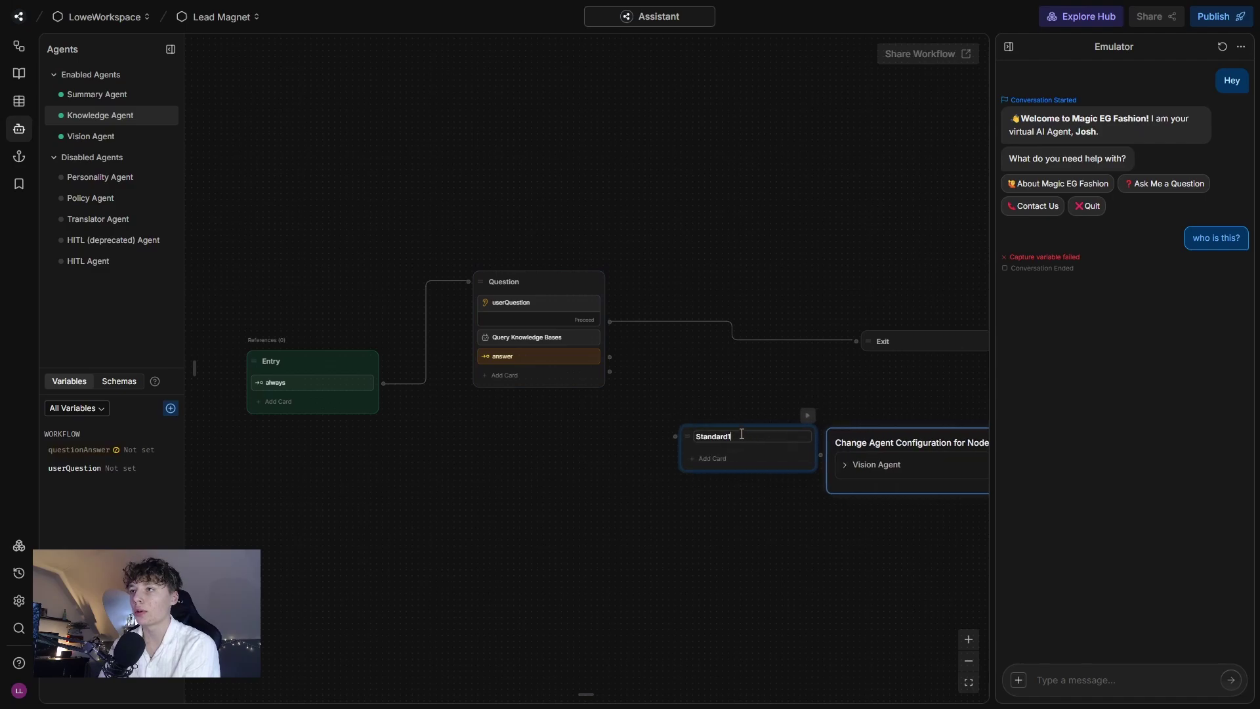
pyautogui.click(644, 401)
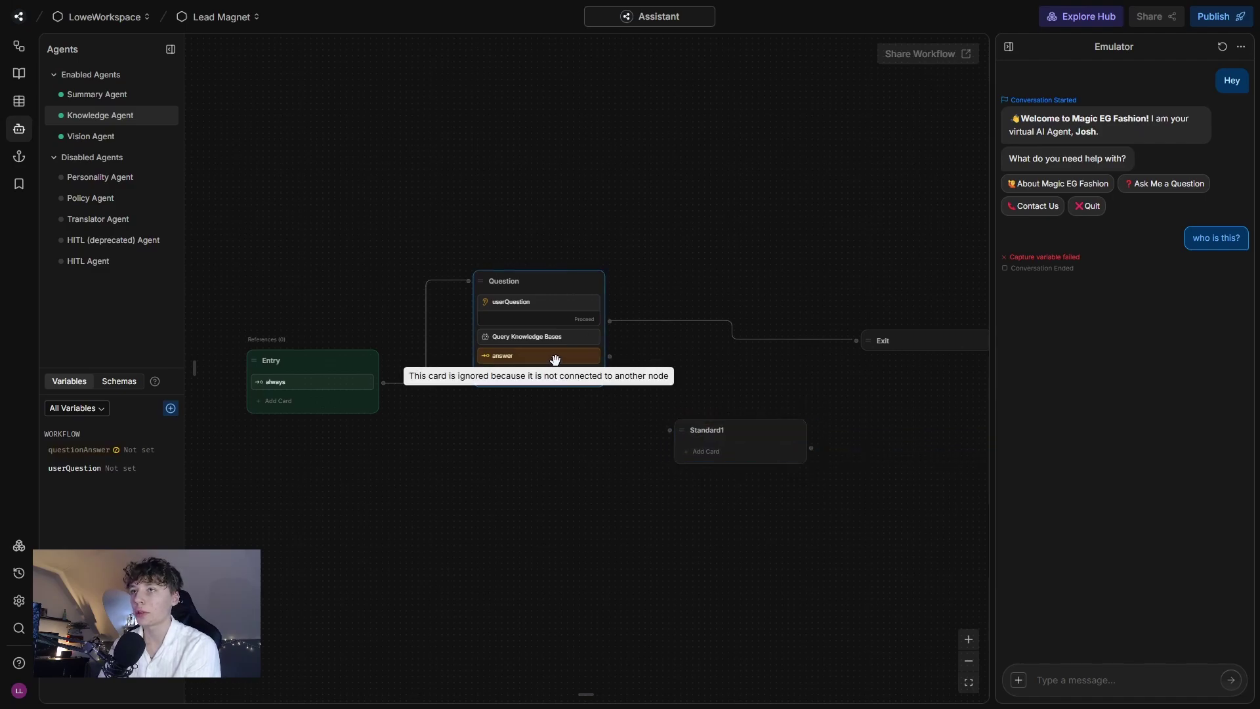
pyautogui.moveTo(612, 358); pyautogui.dragTo(670, 430)
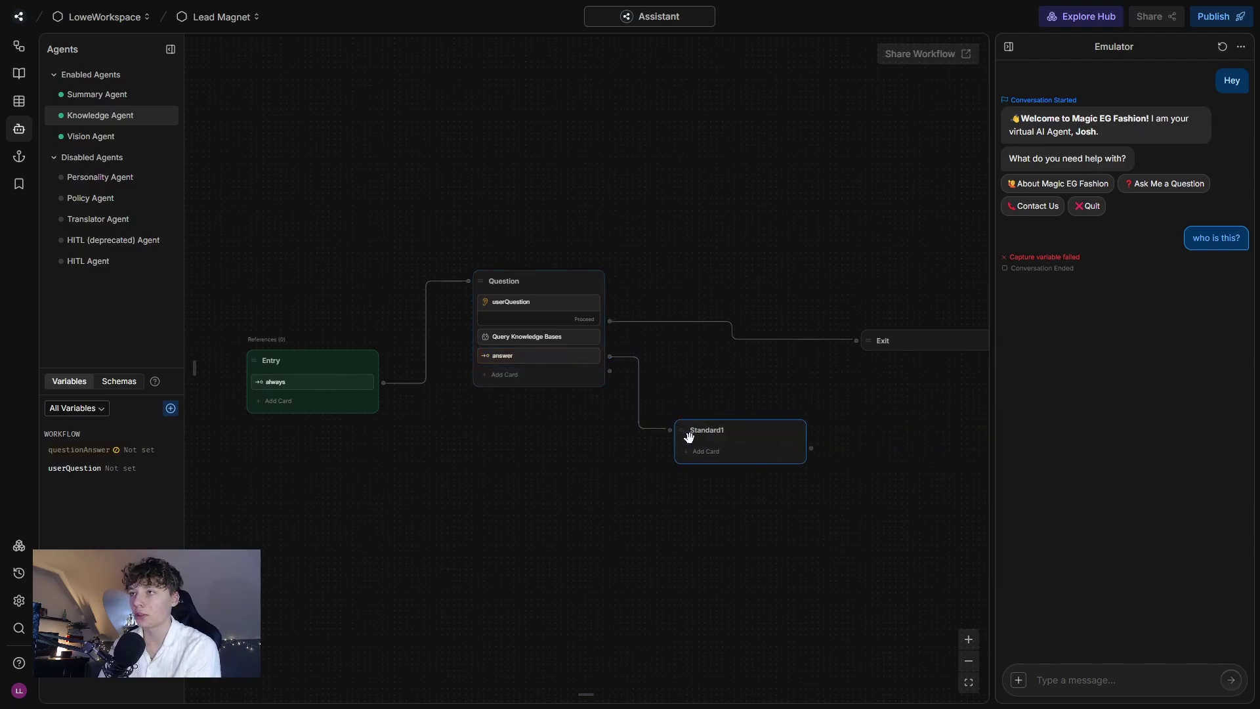
# Rename the new standard node as Answer and add a Text card that sends the workflow.questionAnswer variable
pyautogui.doubleClick(708, 431)
pyautogui.write('An')
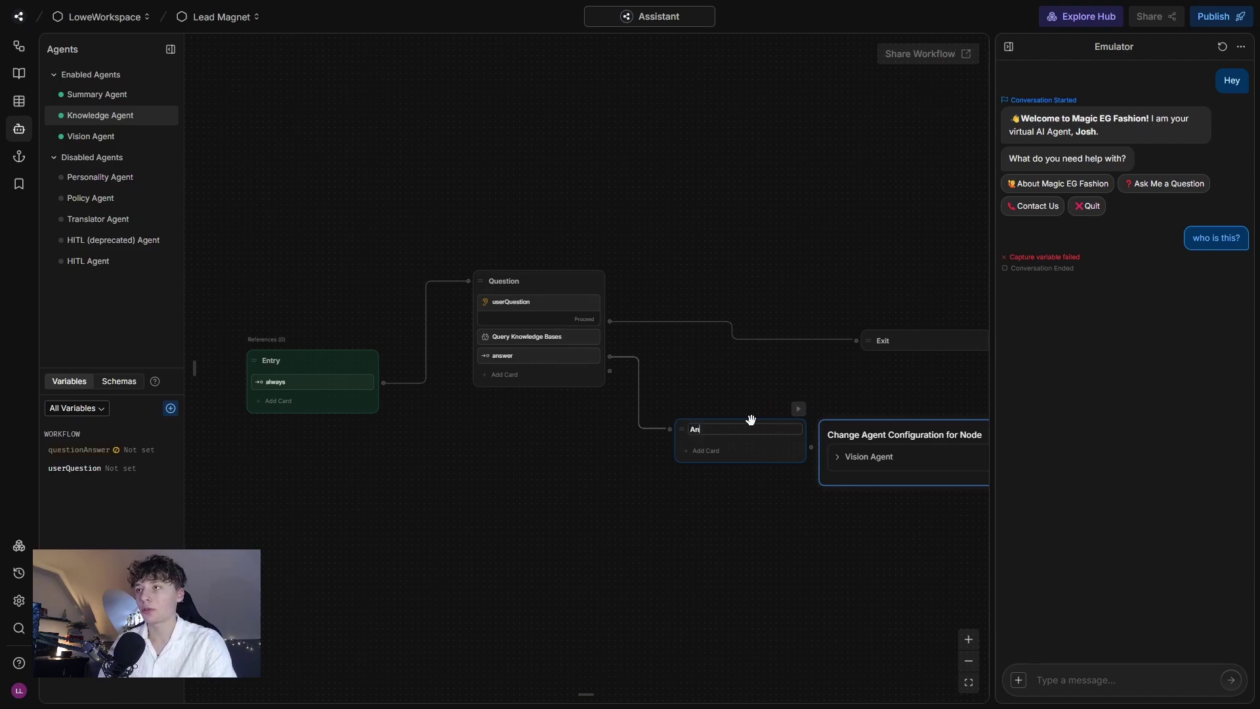
pyautogui.write('swer')
pyautogui.click(707, 450)
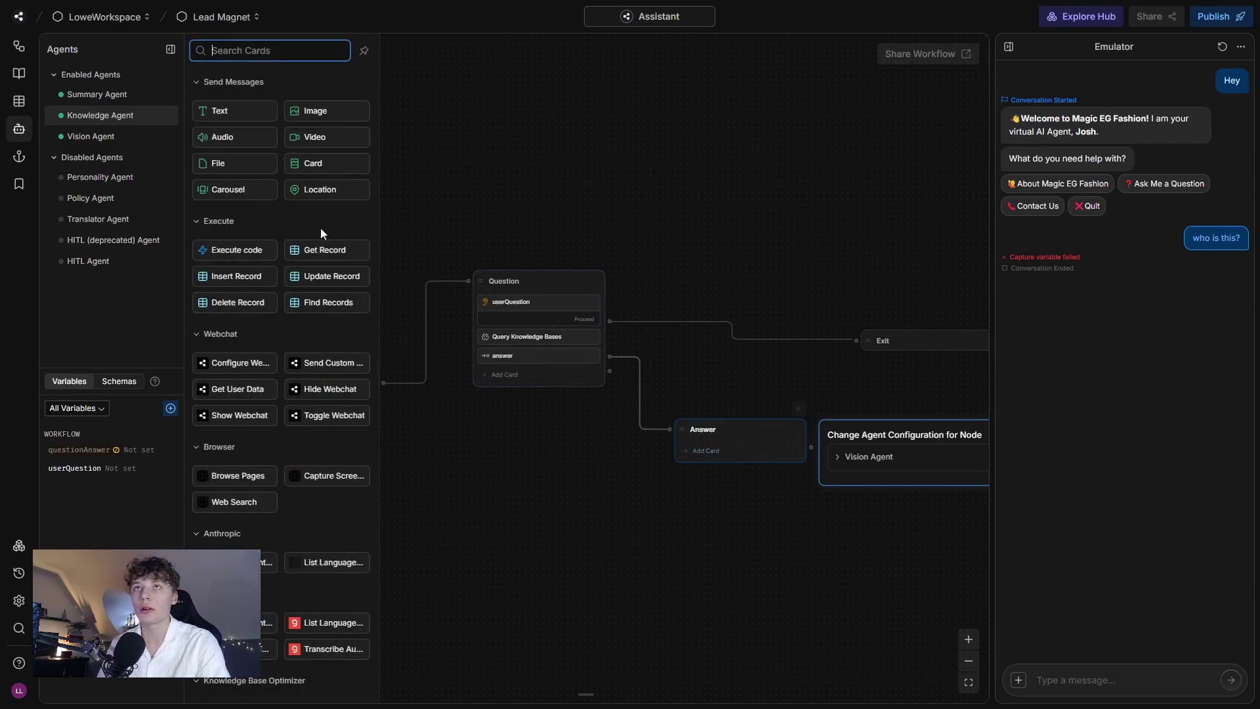
pyautogui.click(234, 112)
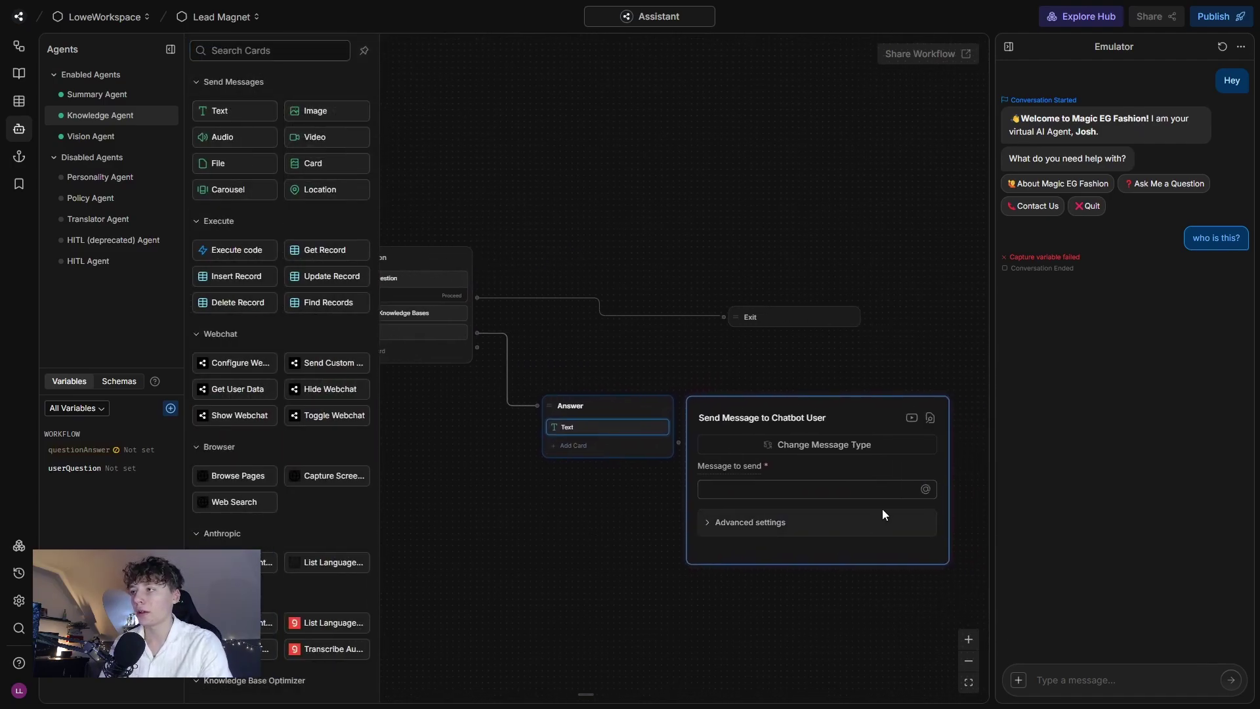
pyautogui.click(926, 489)
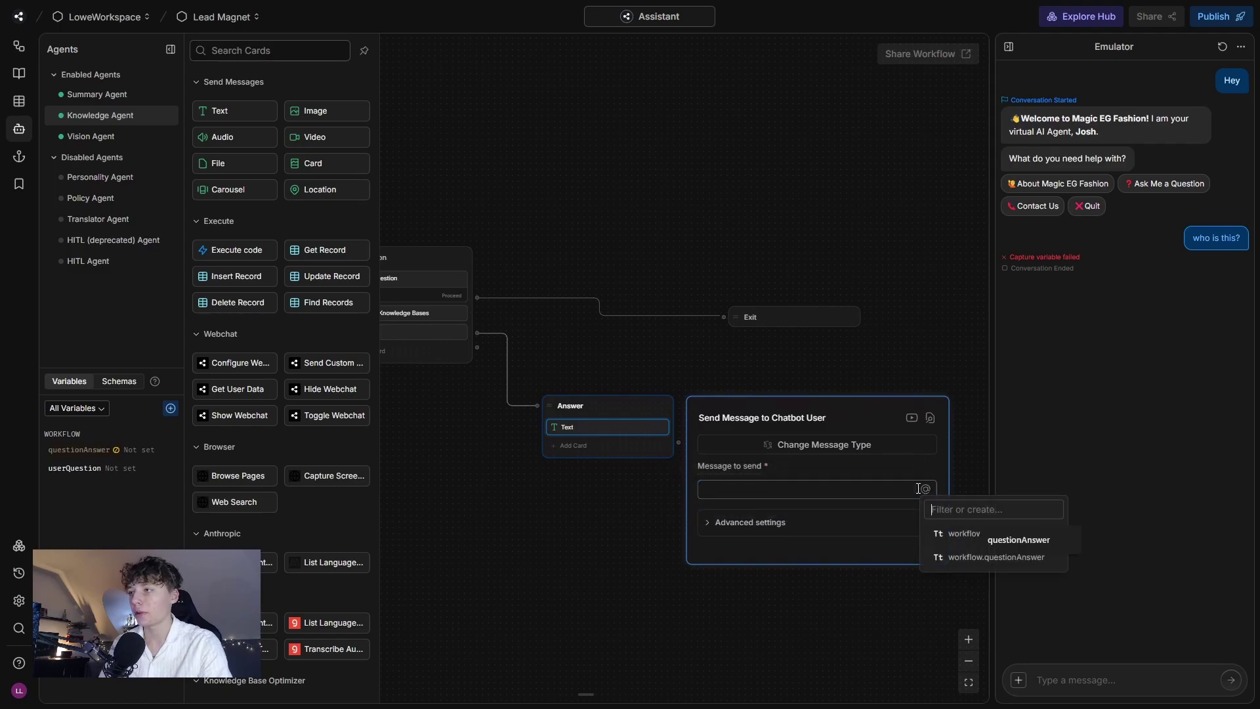
pyautogui.click(951, 558)
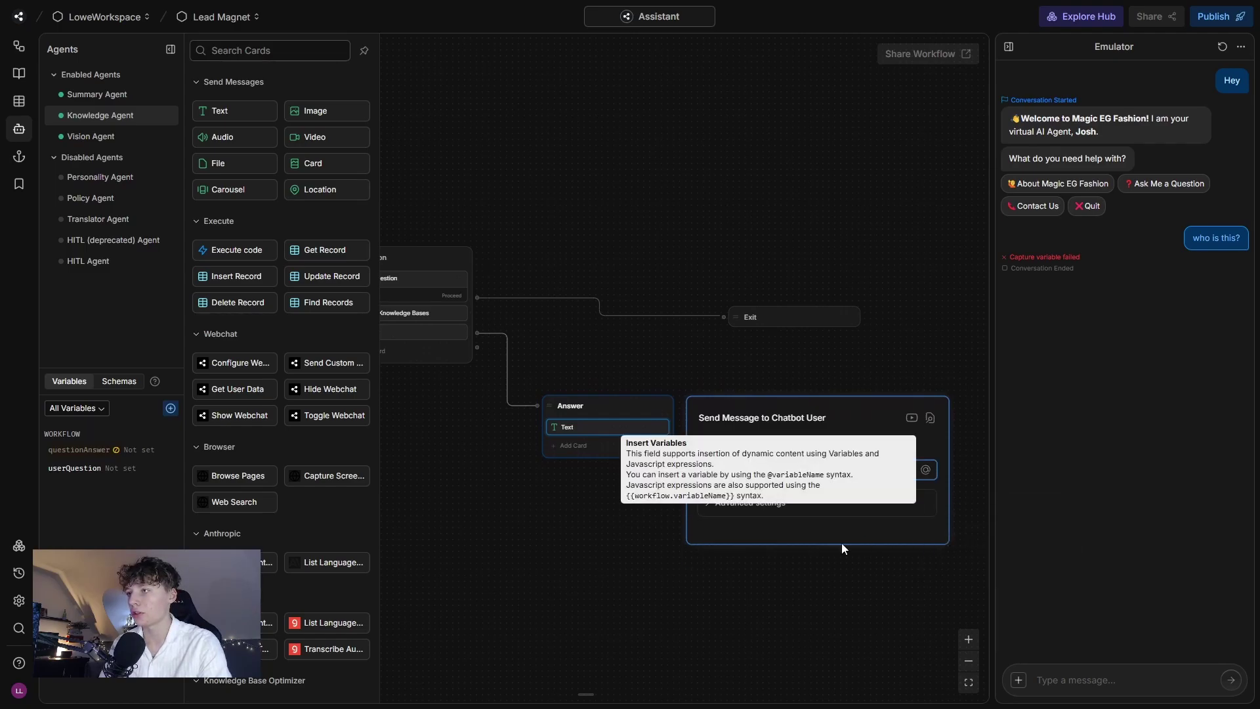
pyautogui.click(577, 523)
pyautogui.moveTo(334, 434); pyautogui.dragTo(420, 425)
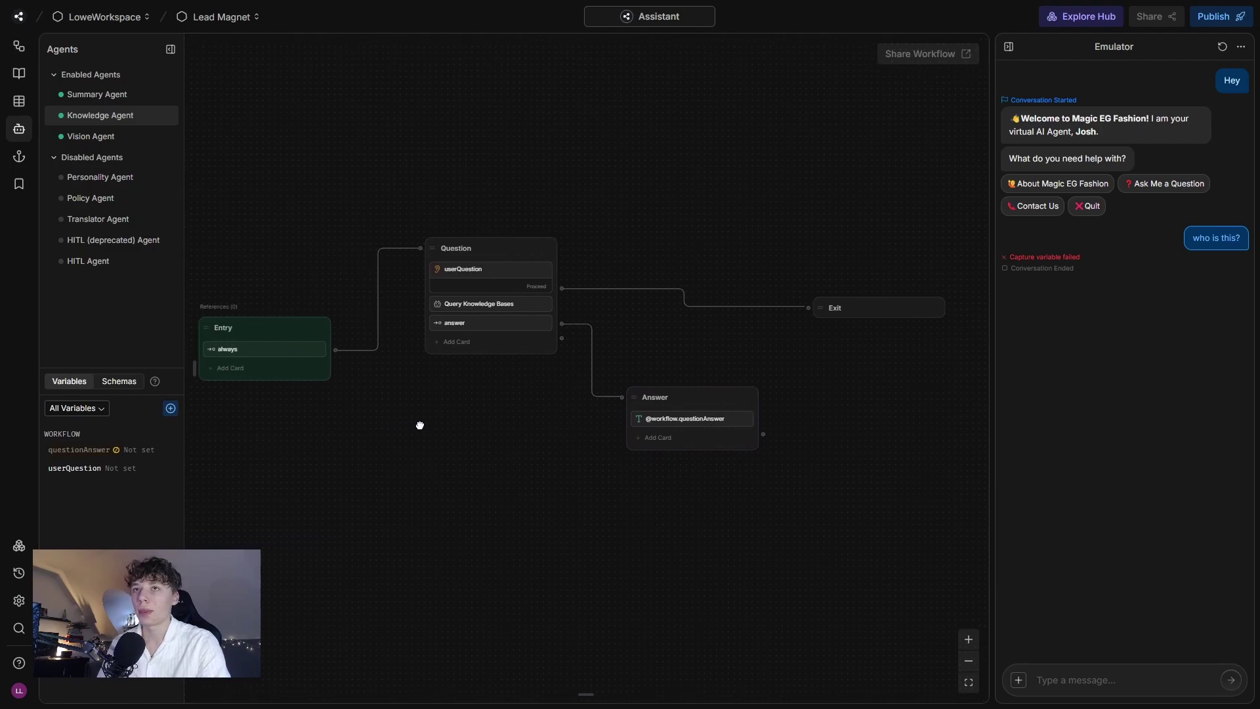
# In the Main workflow, add a Q&A Workflow card to the QnA node
pyautogui.click(14, 52)
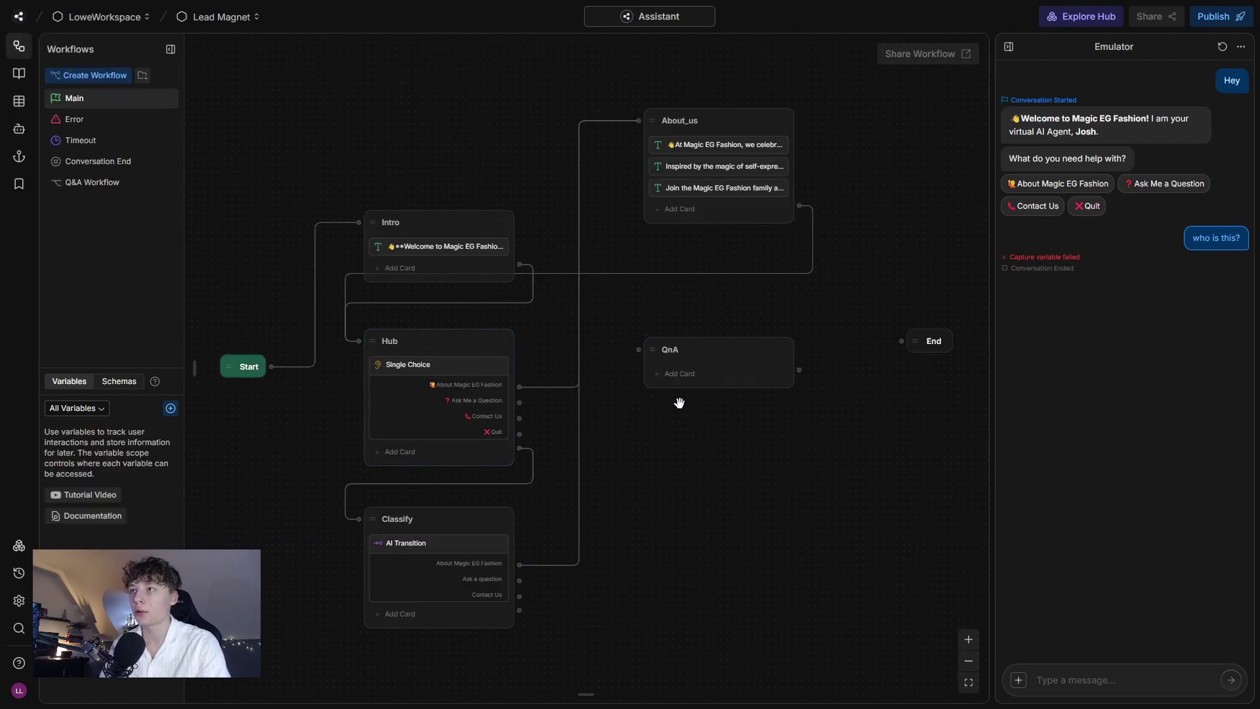
pyautogui.click(690, 372)
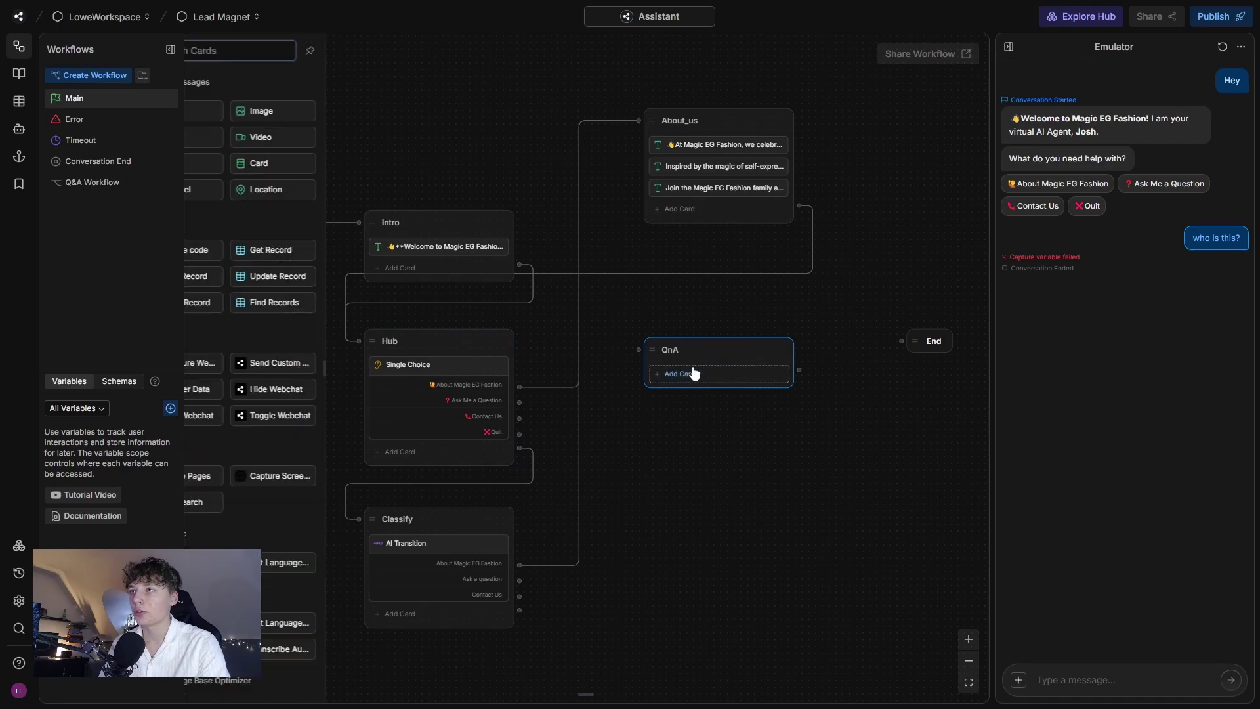
pyautogui.scroll(-5, 297, 342)
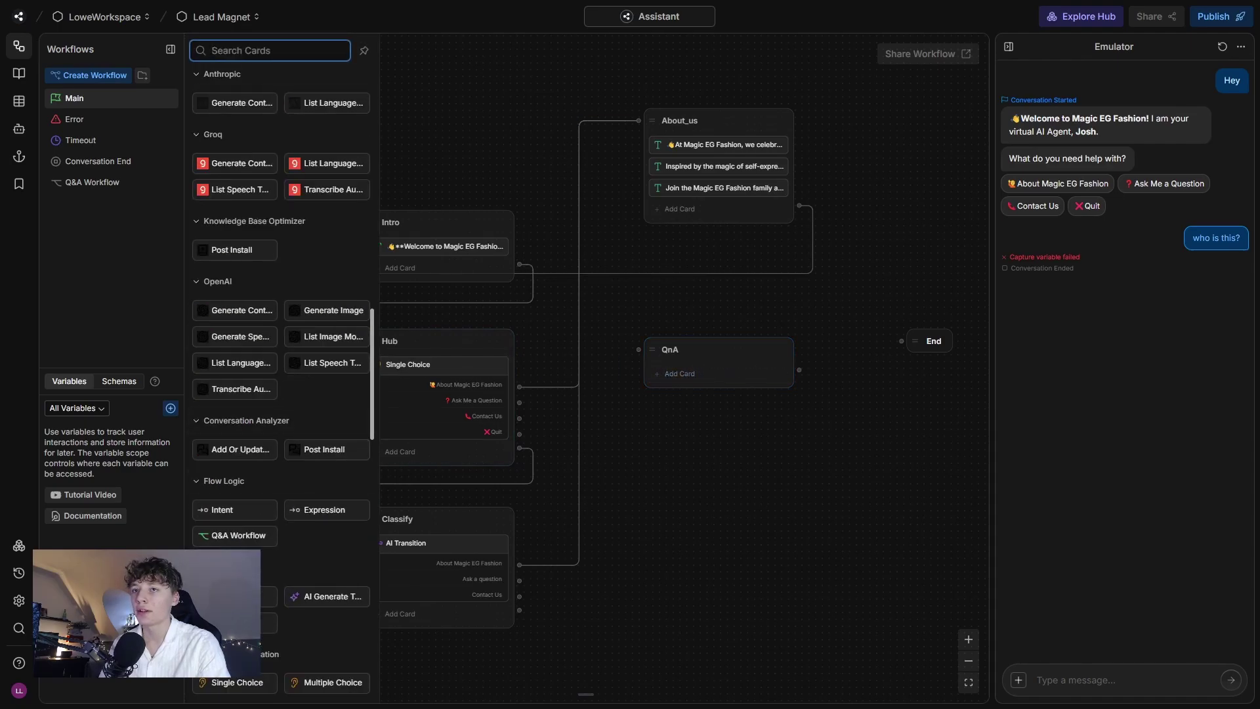
pyautogui.click(225, 538)
pyautogui.click(630, 501)
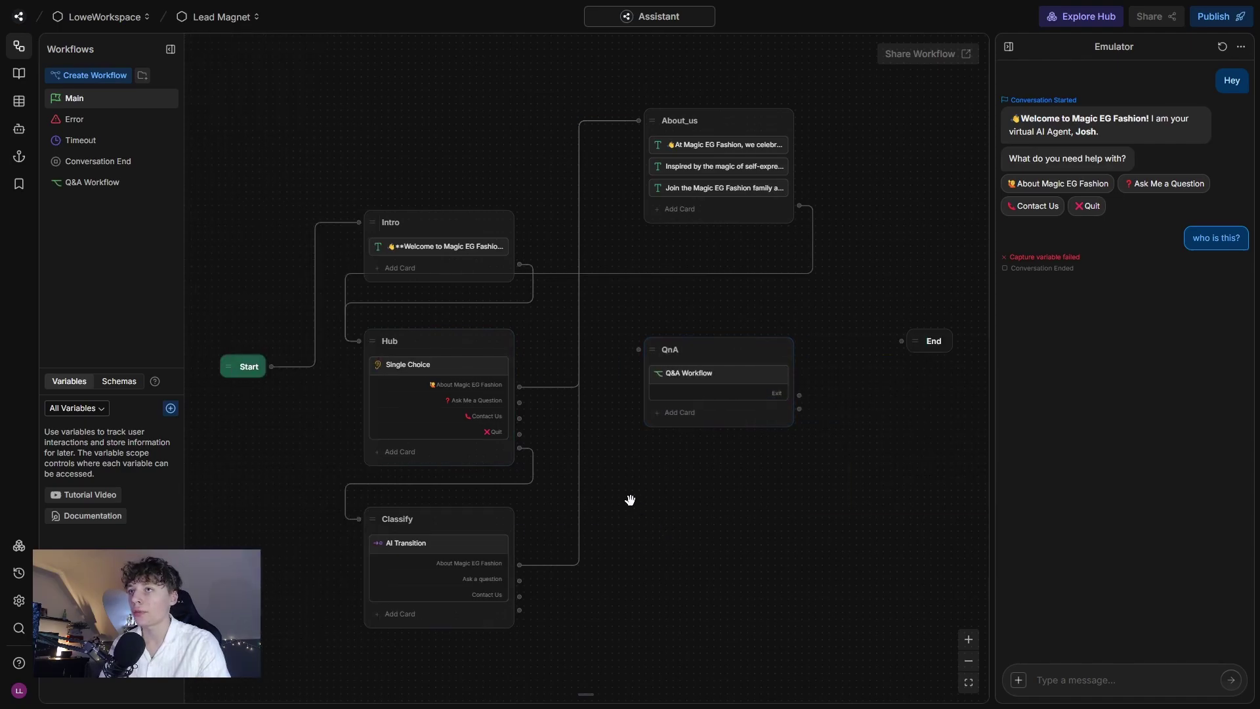
# Connect Hub's "Ask Me a Question" and Classify's "Ask a question" outputs to the QnA node, and link its Exit output back to Hub
pyautogui.moveTo(520, 403); pyautogui.dragTo(649, 357)
pyautogui.moveTo(519, 580); pyautogui.dragTo(644, 364)
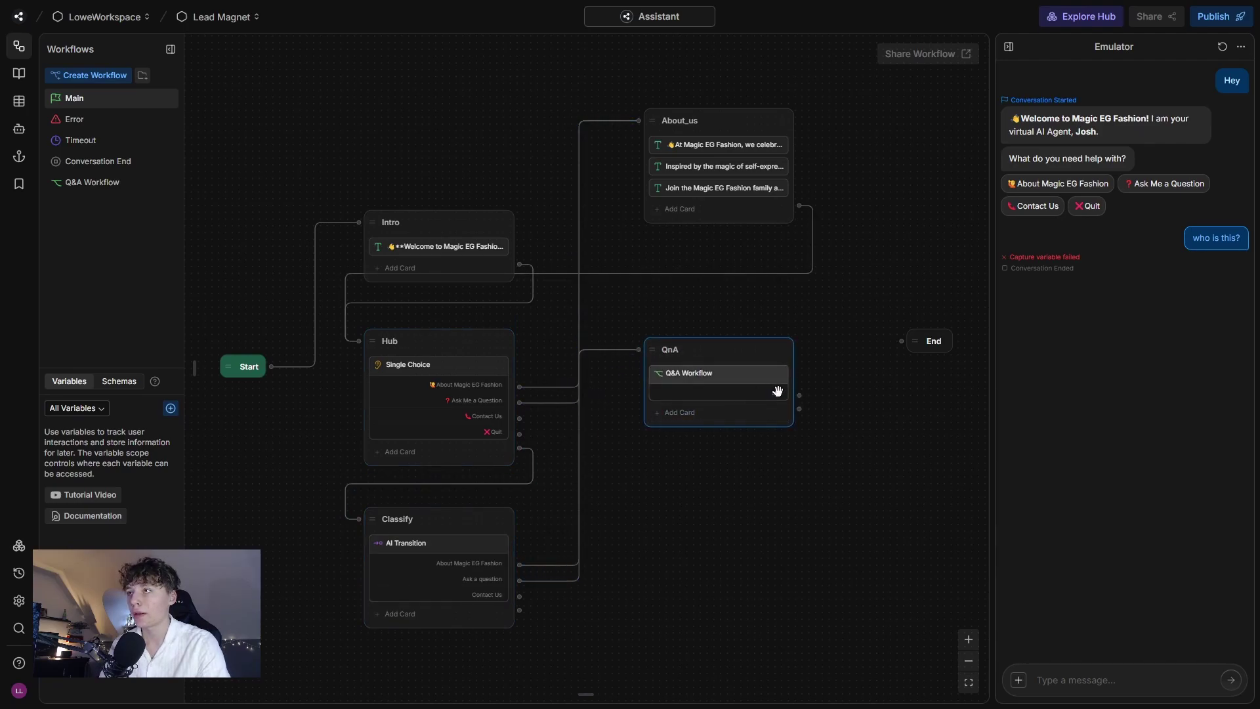
pyautogui.scroll(2, 778, 400)
pyautogui.scroll(-2, 778, 400)
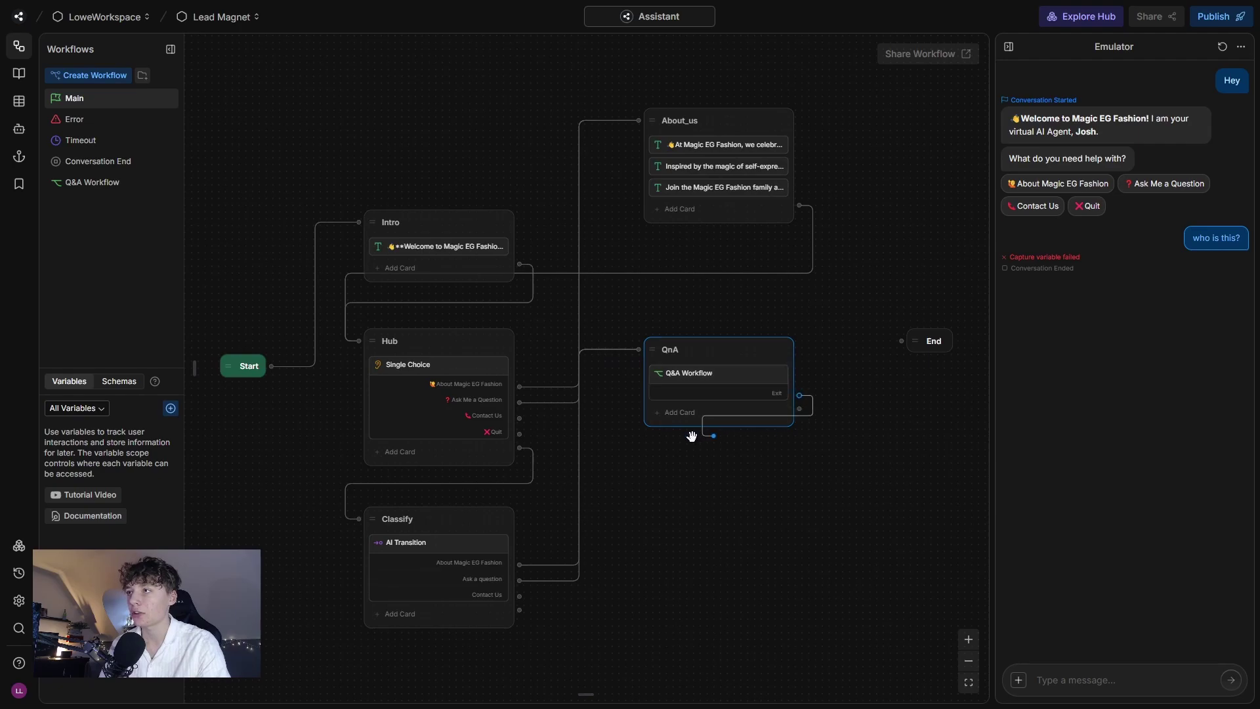
# Test the bot in a new conversation by sending "Hey", choosing "Ask Me a Question" and asking "How can I contact you?"
pyautogui.click(1222, 46)
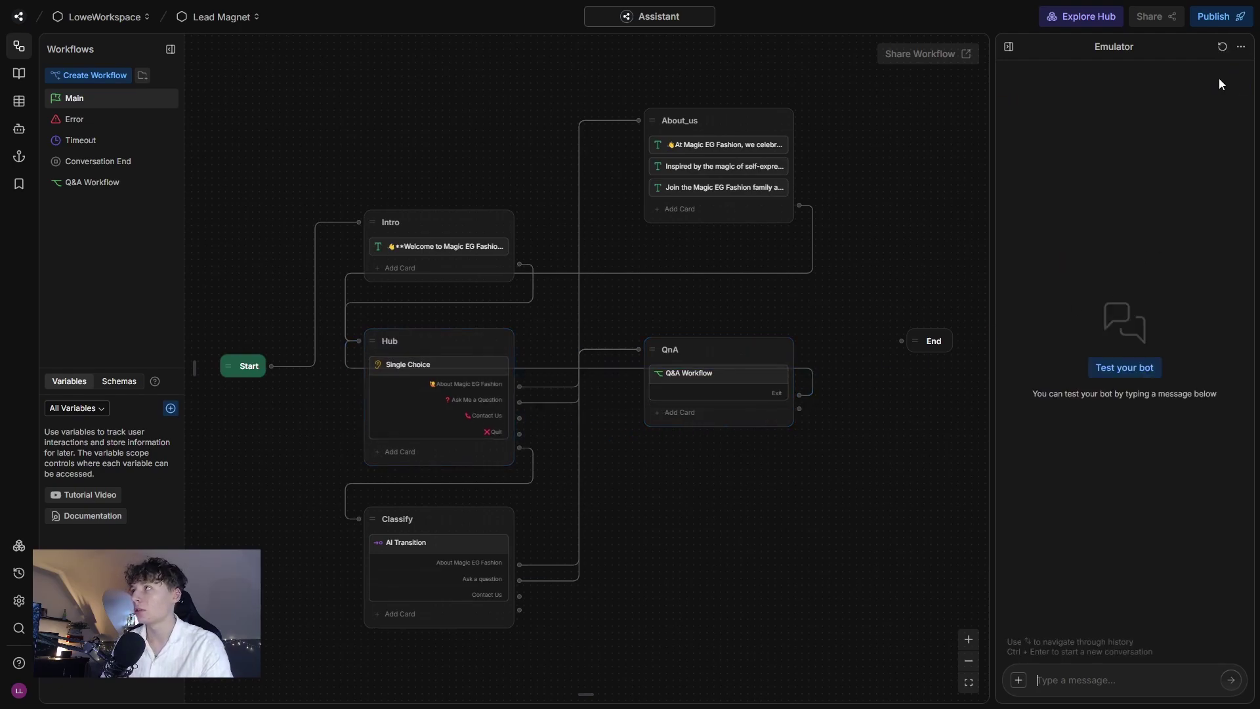
pyautogui.write('Hey')
pyautogui.press('Return')
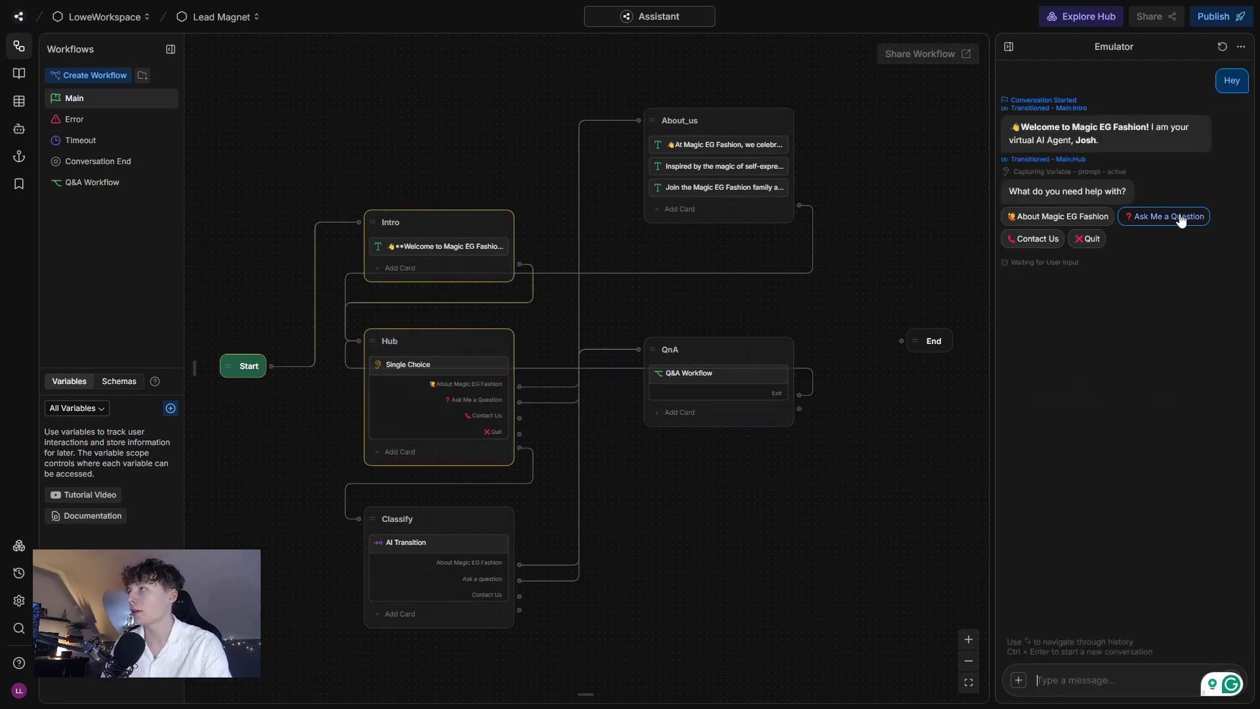
pyautogui.click(1175, 217)
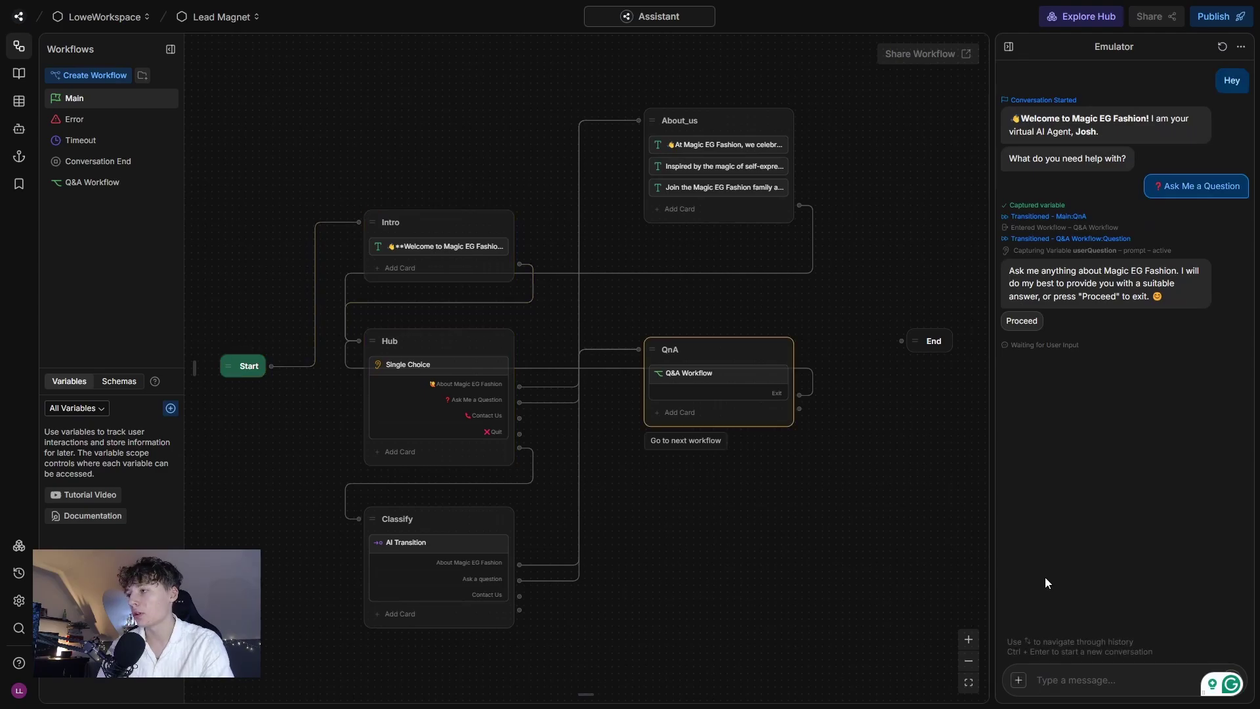
pyautogui.write('How can I contact you?')
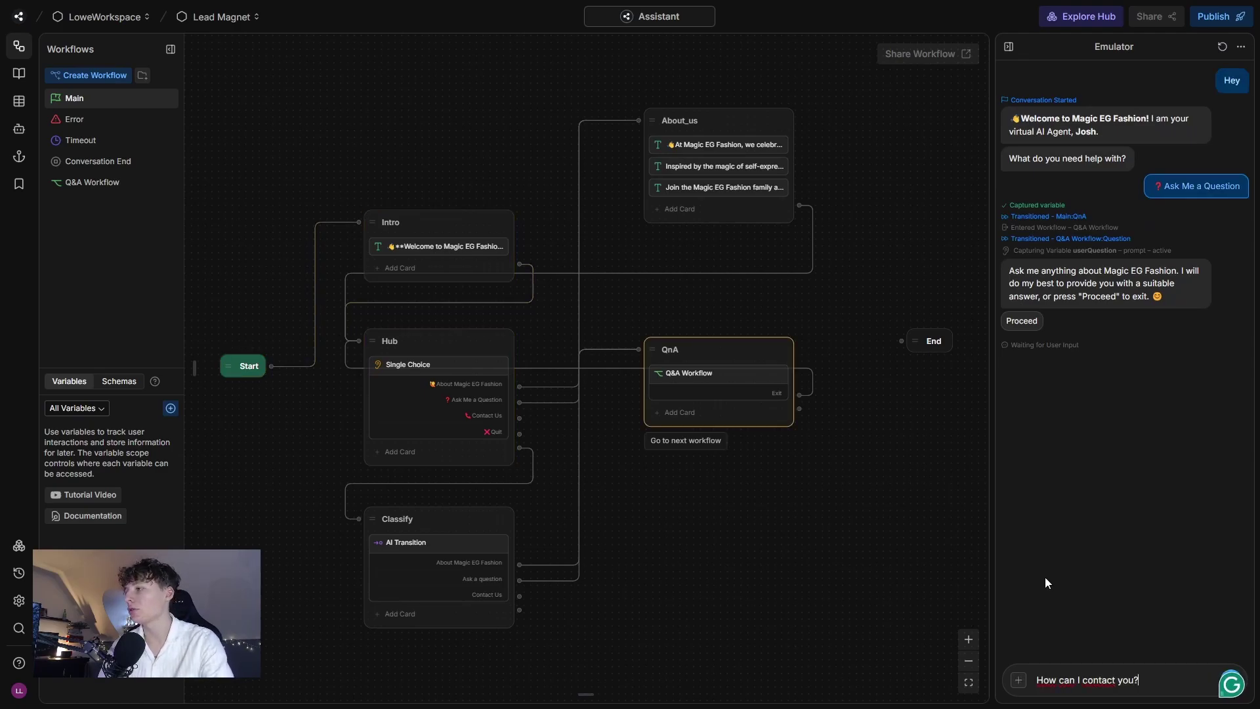
pyautogui.press('Return')
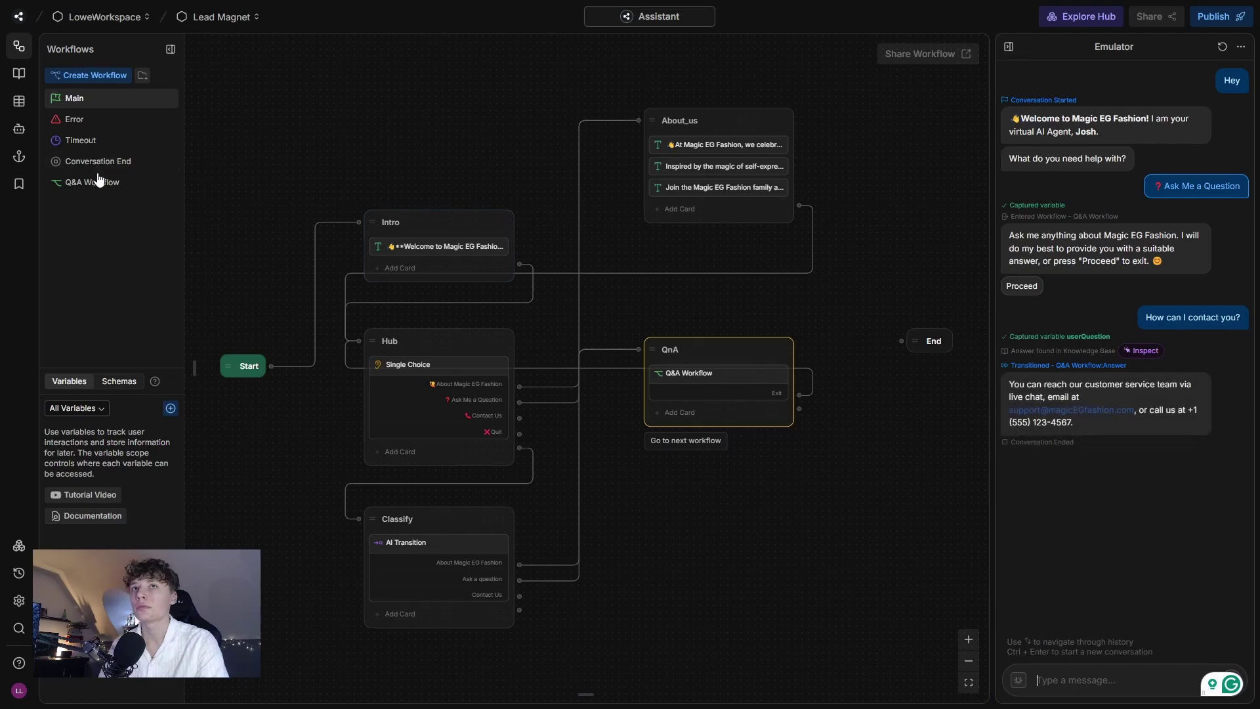
# In the Q&A Workflow, add a standard node above the Answer node and name it Loop
pyautogui.click(122, 182)
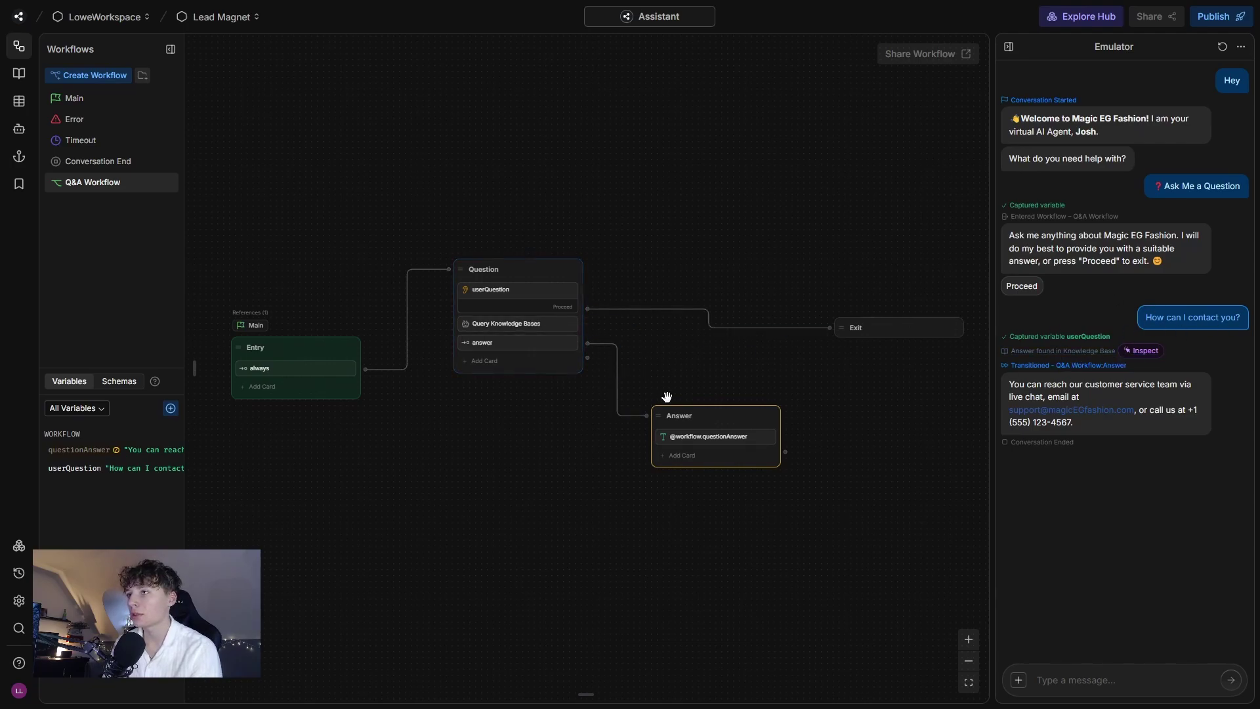
pyautogui.moveTo(1011, 387); pyautogui.dragTo(1099, 441)
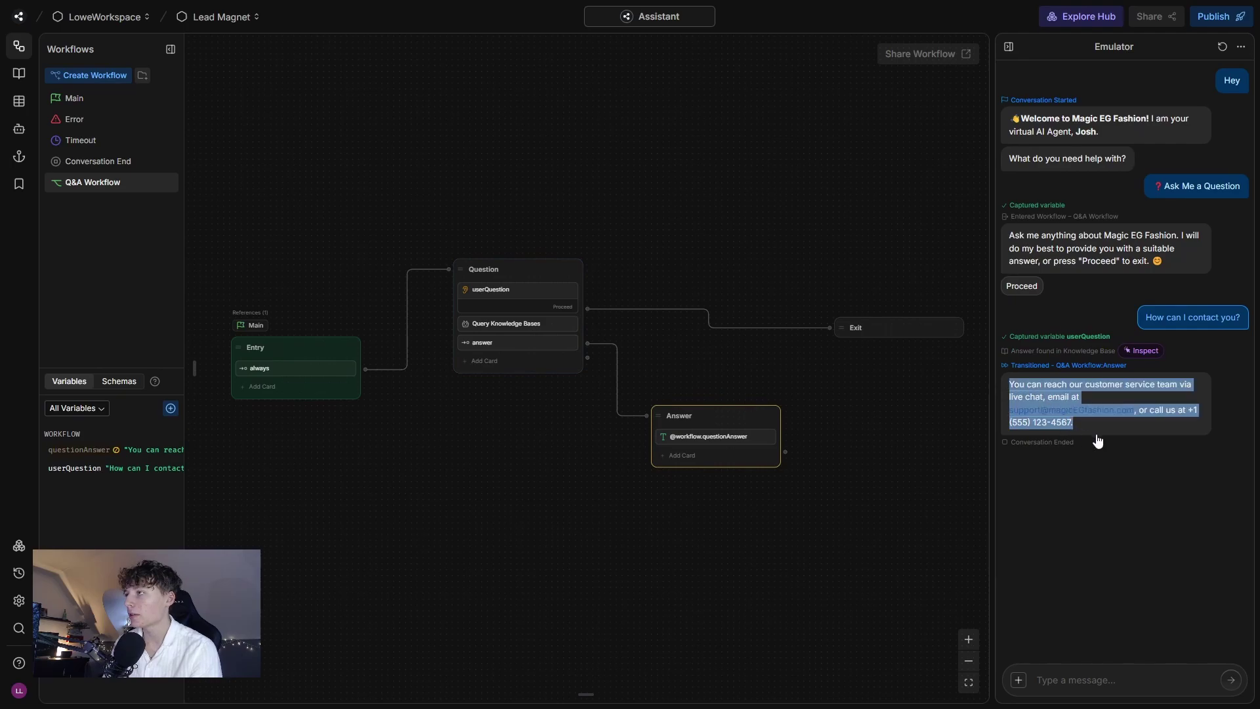
pyautogui.click(1108, 435)
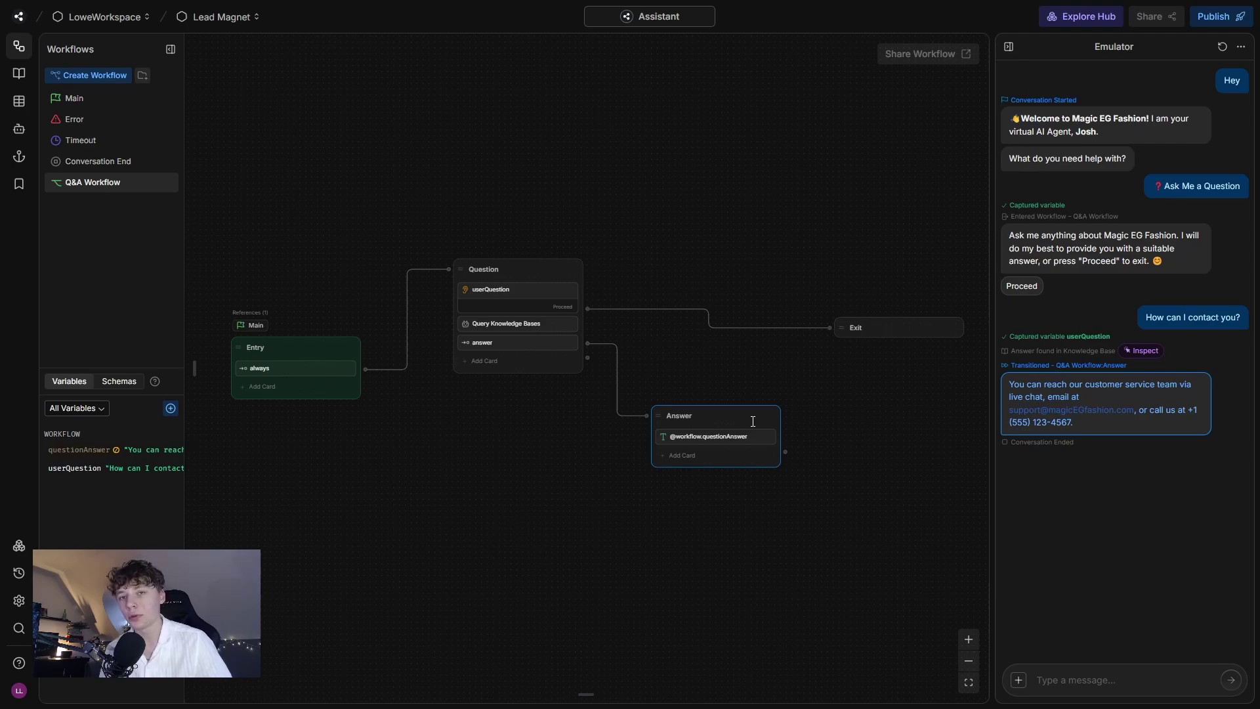
pyautogui.rightClick(677, 278)
pyautogui.click(699, 293)
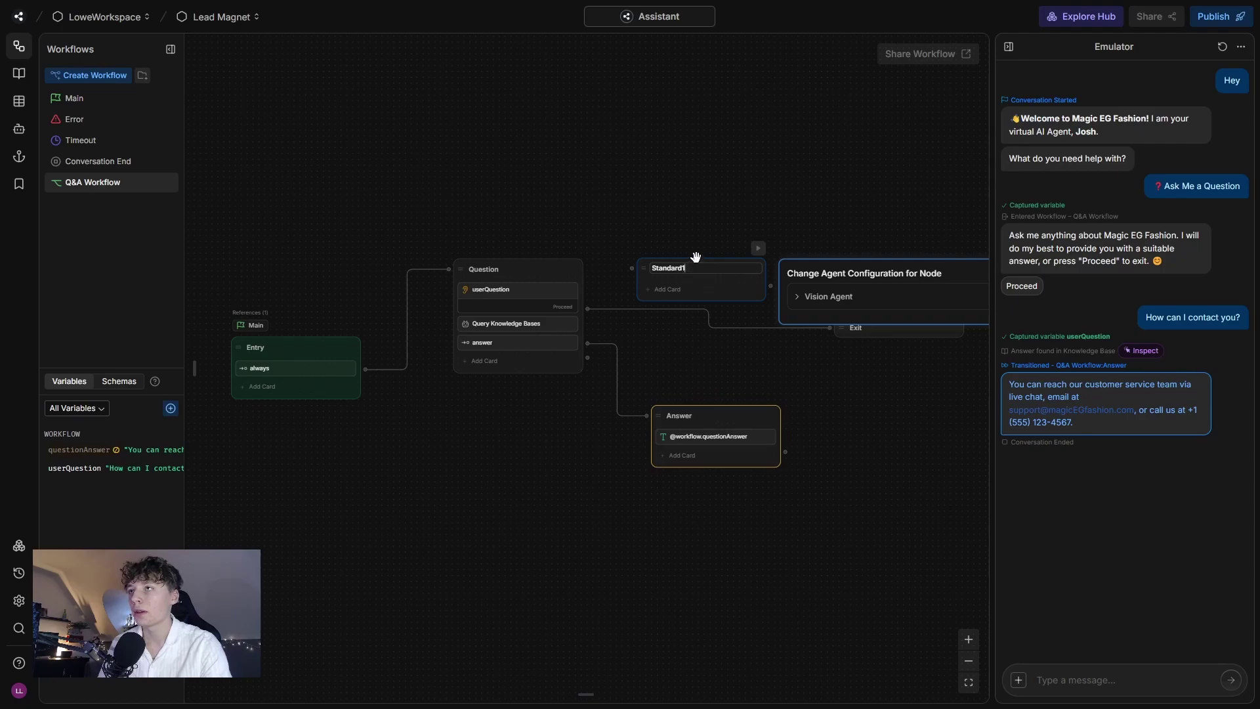
pyautogui.moveTo(695, 256); pyautogui.dragTo(707, 259)
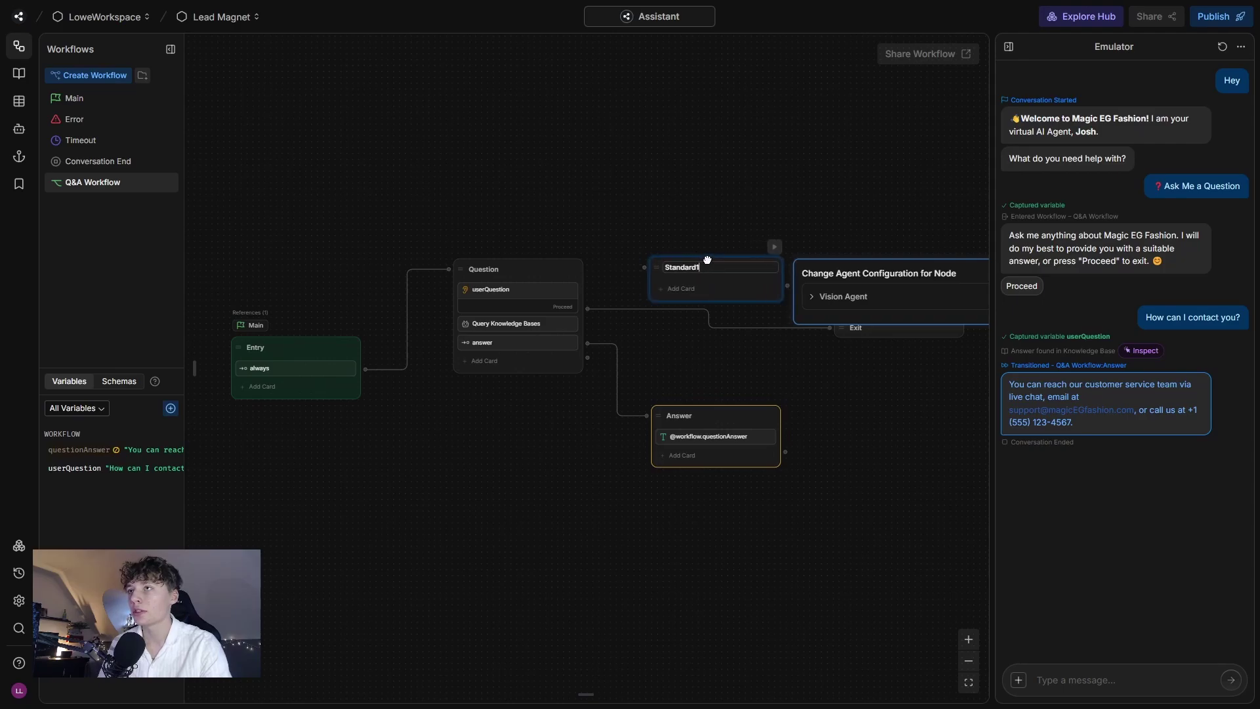
pyautogui.doubleClick(720, 269)
pyautogui.write('Loop')
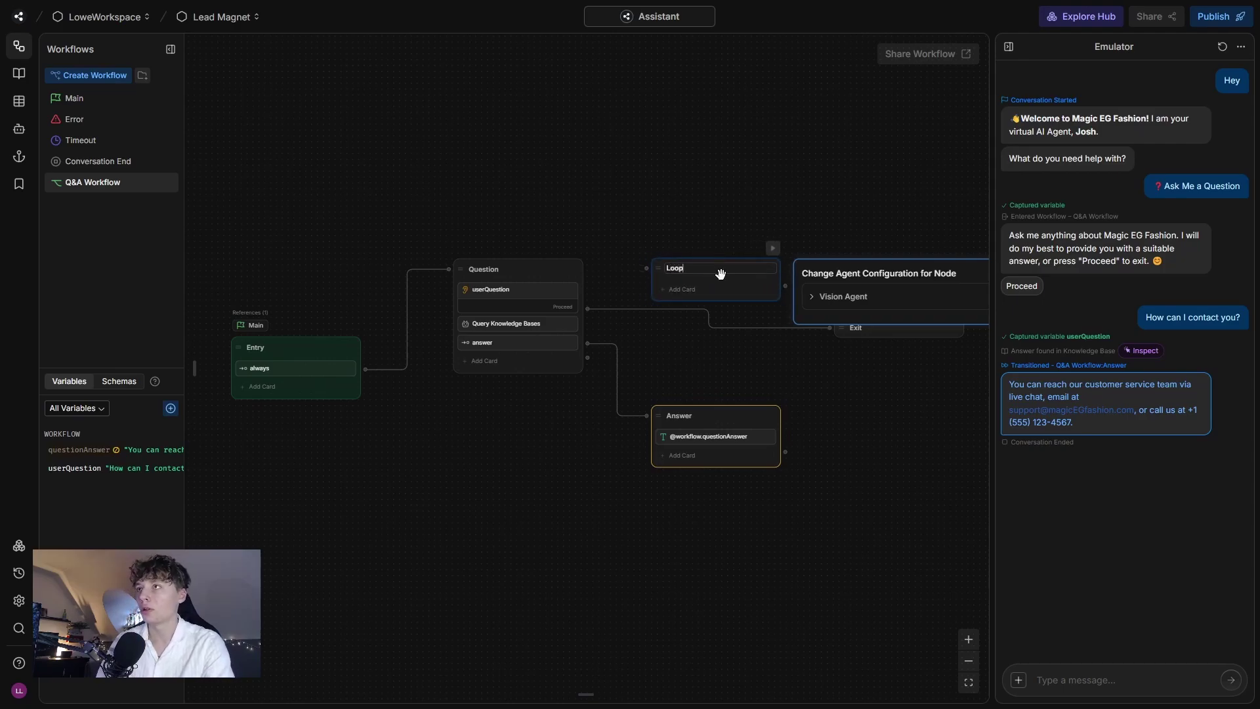
# Copy the userQuestion capture card from the Question node and paste it into the Loop node
pyautogui.click(705, 288)
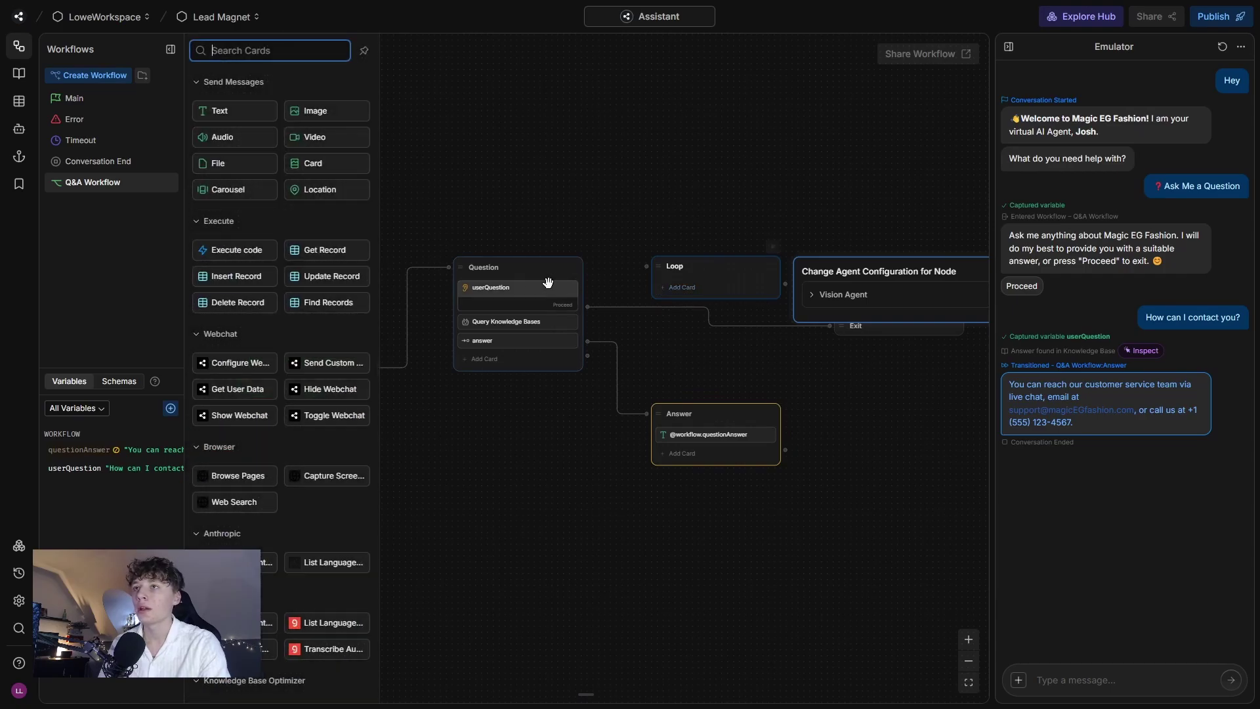
pyautogui.click(548, 283)
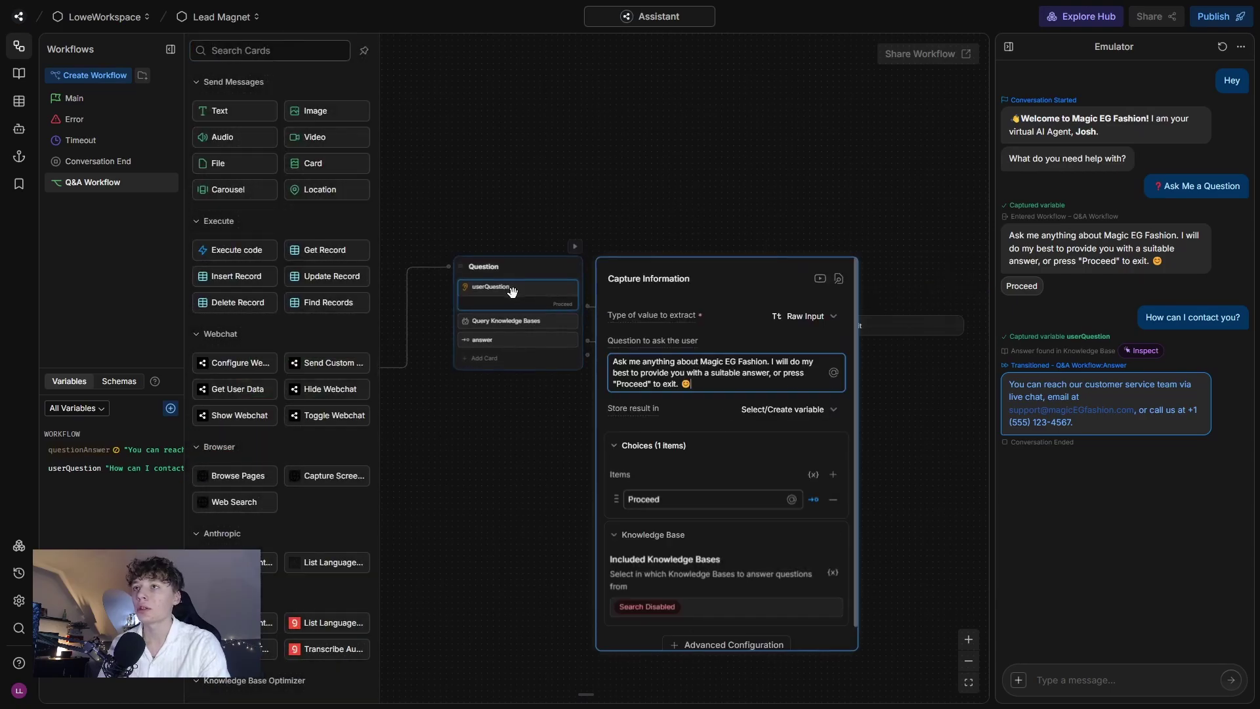
pyautogui.click(432, 464)
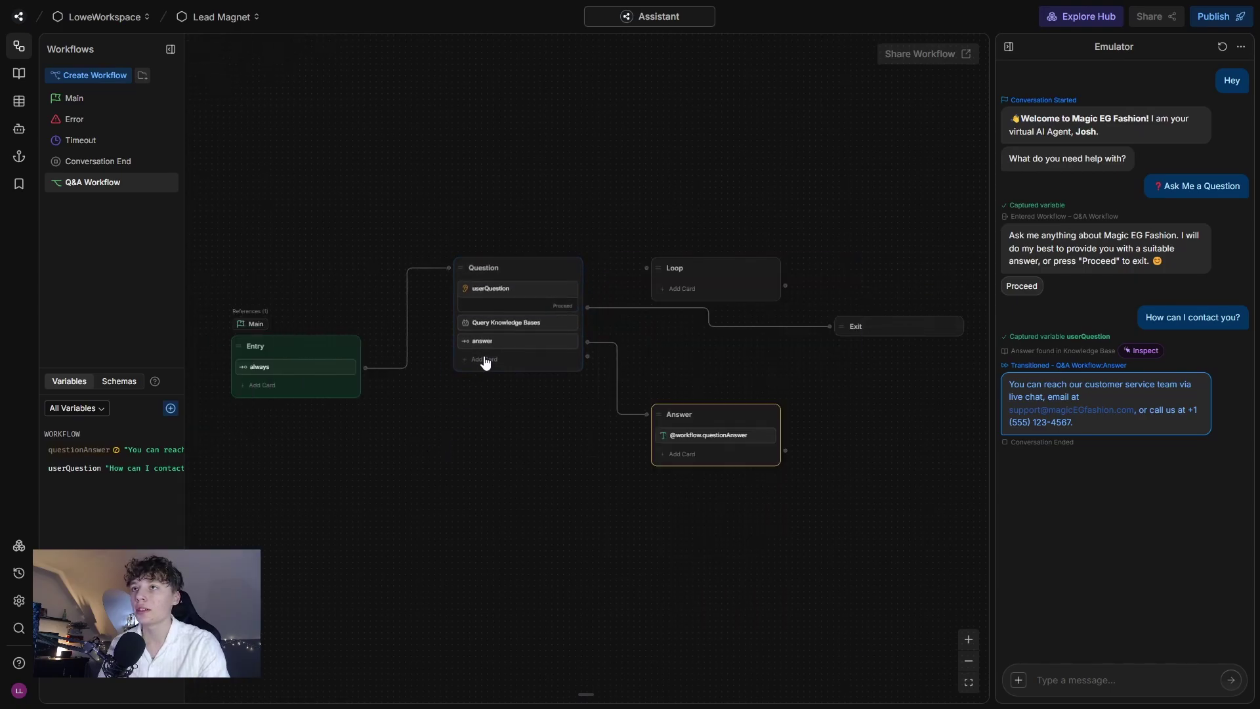
pyautogui.rightClick(495, 293)
pyautogui.click(510, 312)
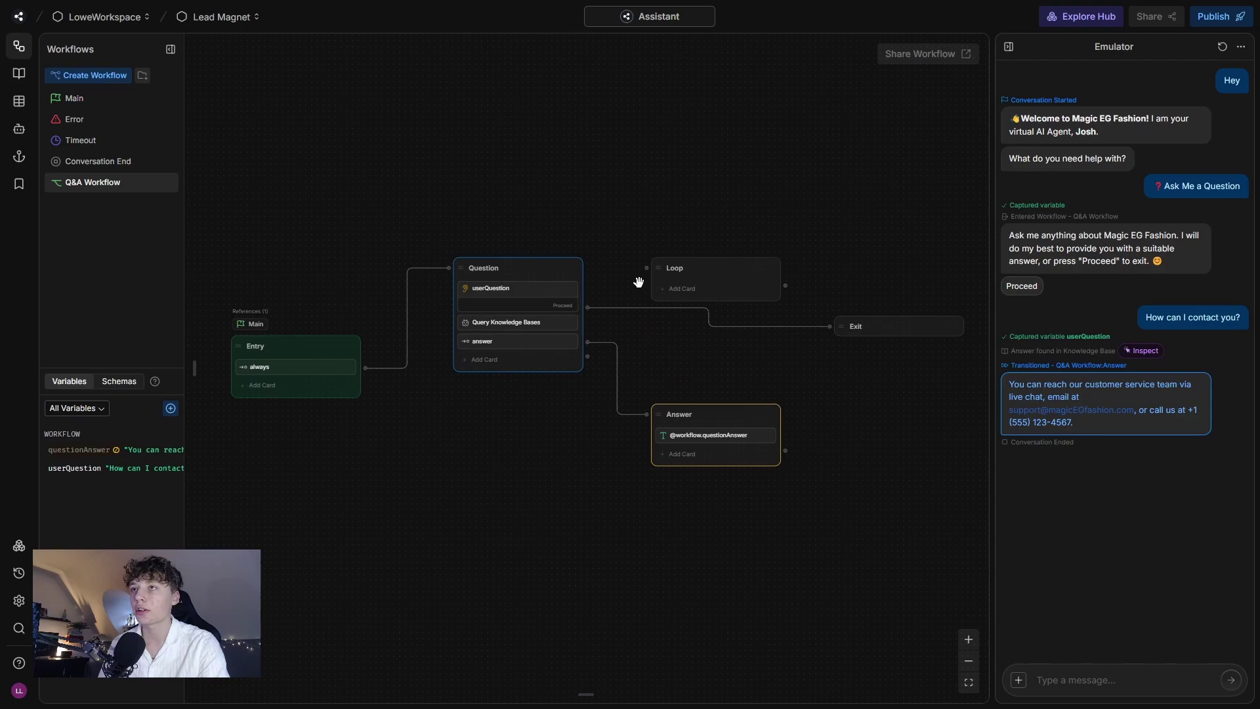
pyautogui.rightClick(718, 262)
pyautogui.click(728, 275)
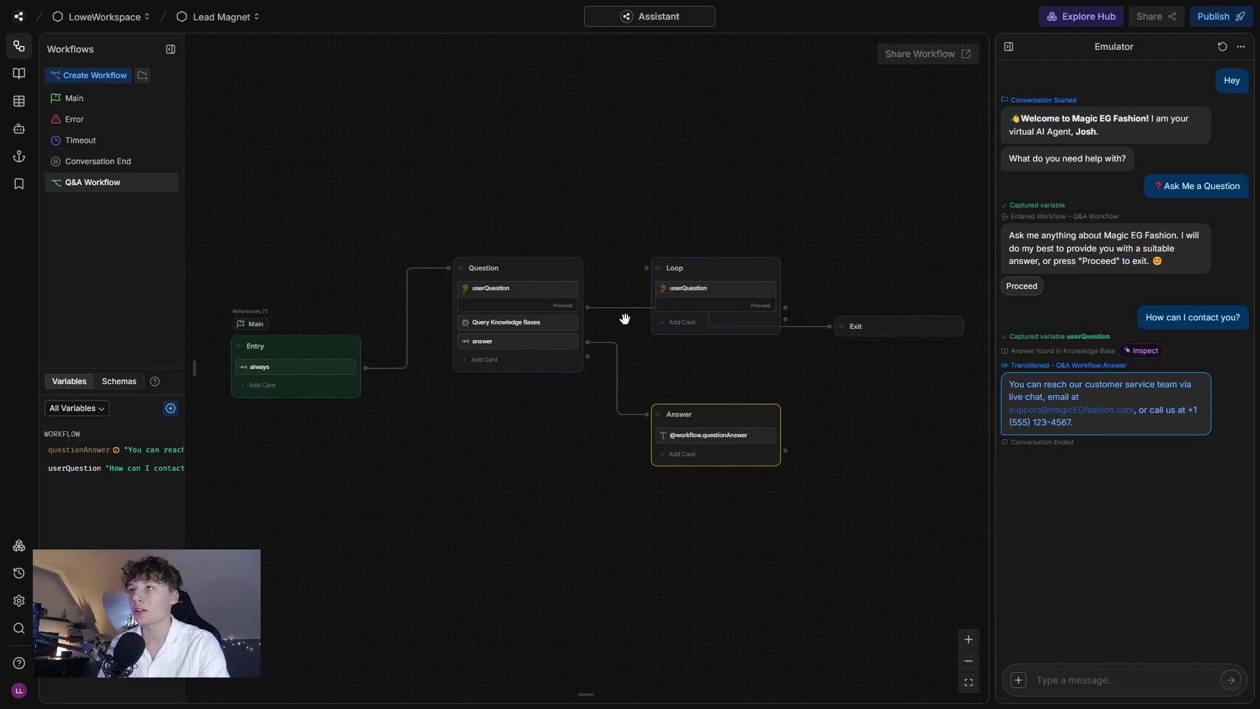
# Reword the Loop card's question to open with "Feel free to ask me another question." and insert ", as usual," before "press "Proceed" to exit"
pyautogui.click(689, 288)
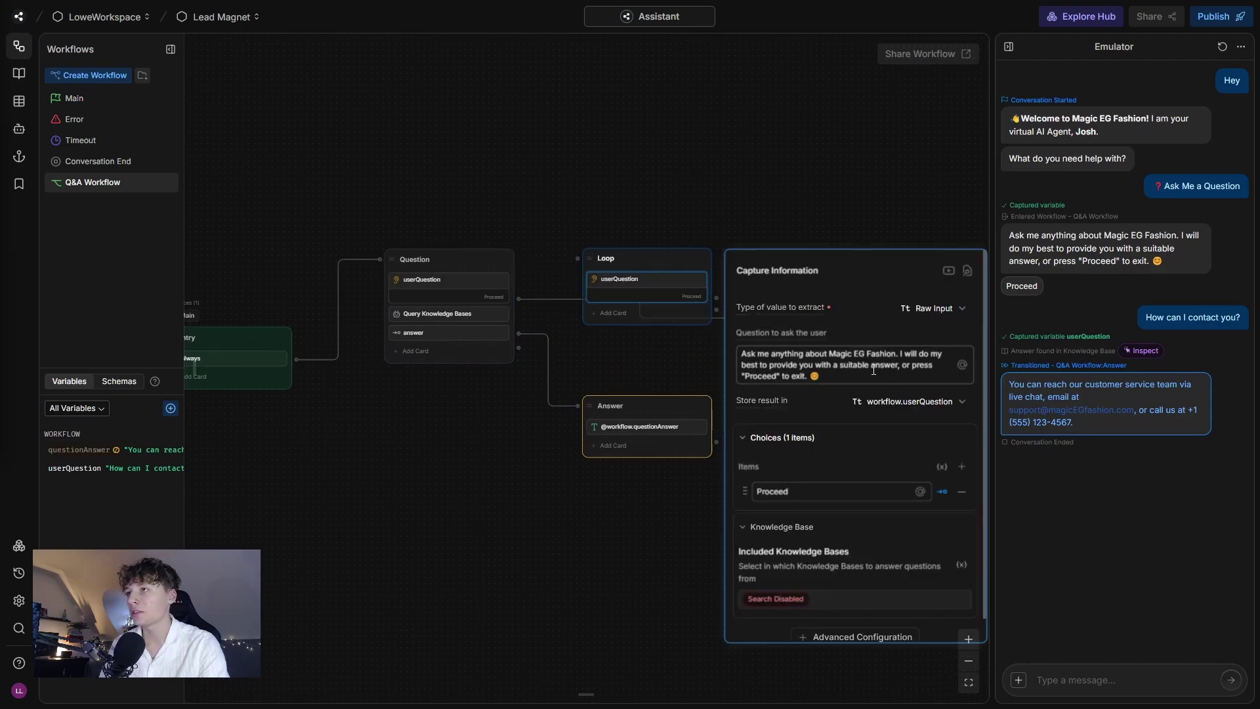
pyautogui.moveTo(899, 357); pyautogui.dragTo(733, 355)
pyautogui.write('Feel free')
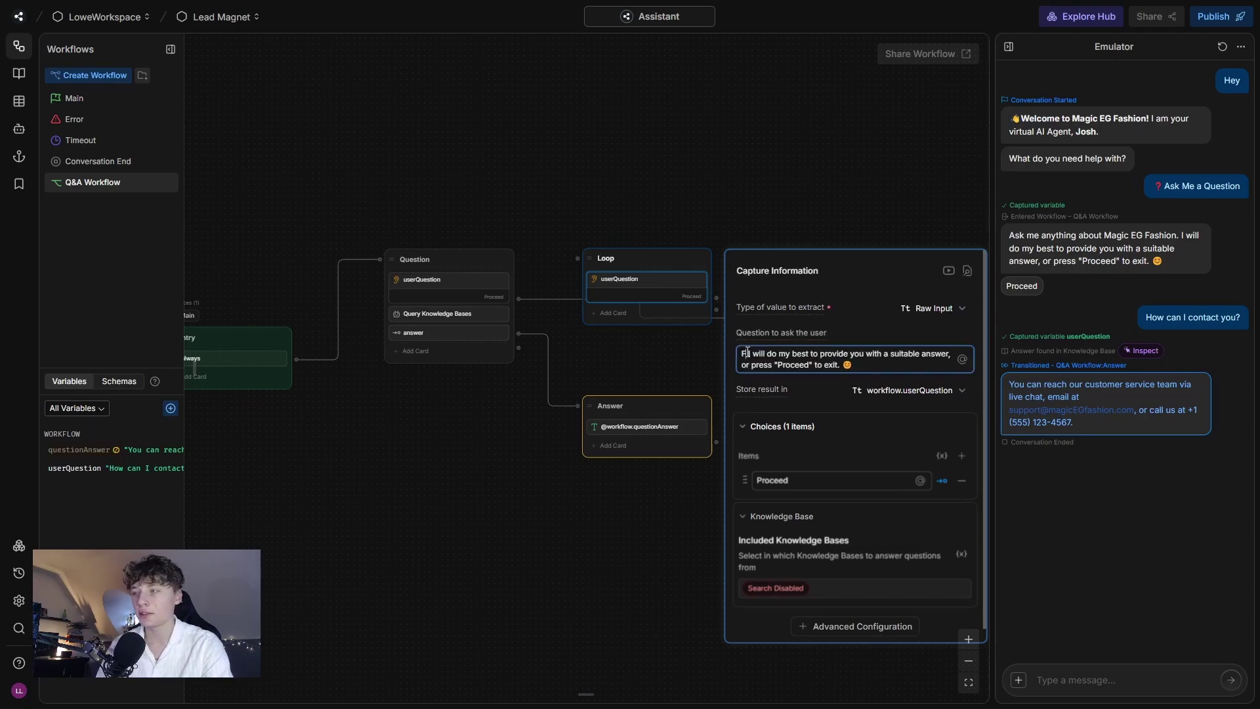
pyautogui.write(' to ask me anothe')
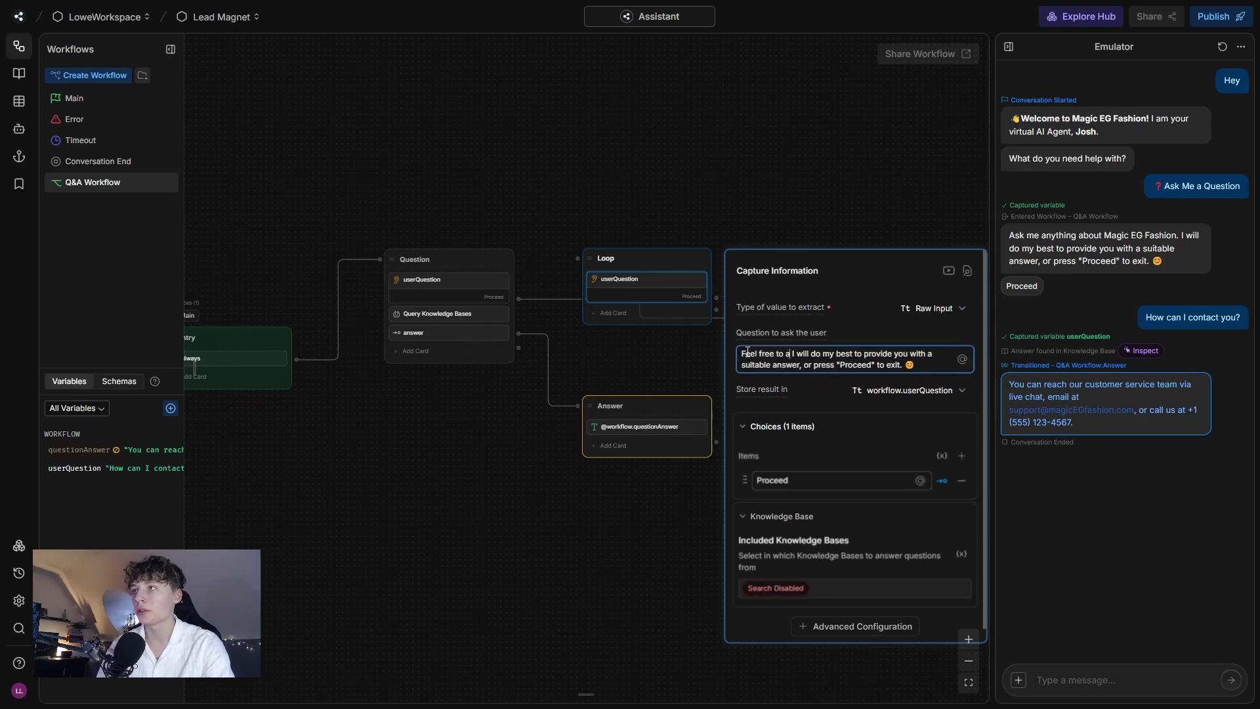
pyautogui.write('r question')
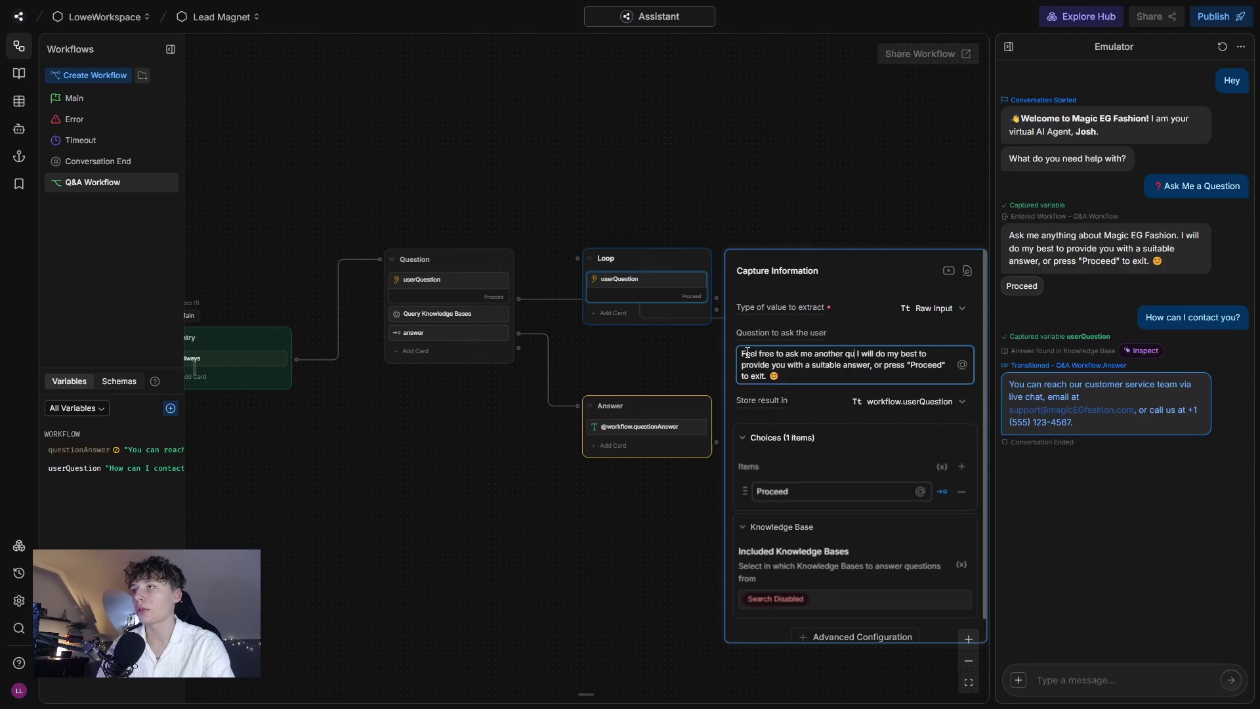
pyautogui.write('.')
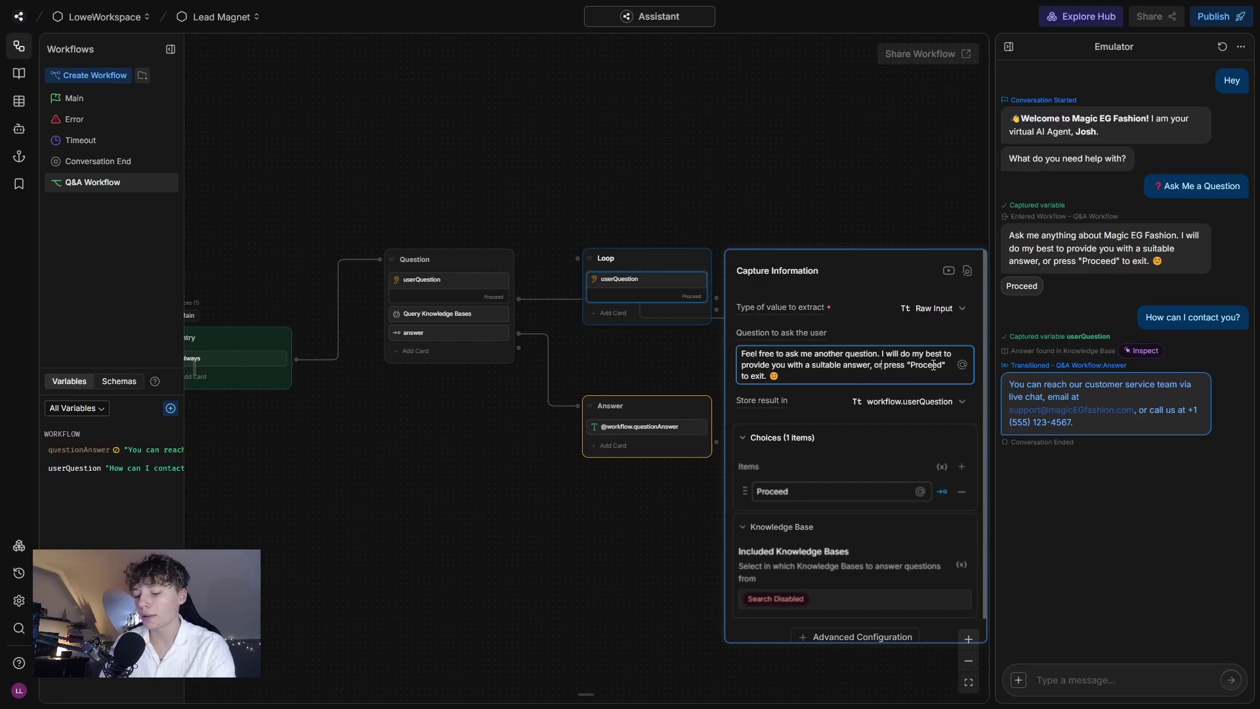
pyautogui.write(', asu')
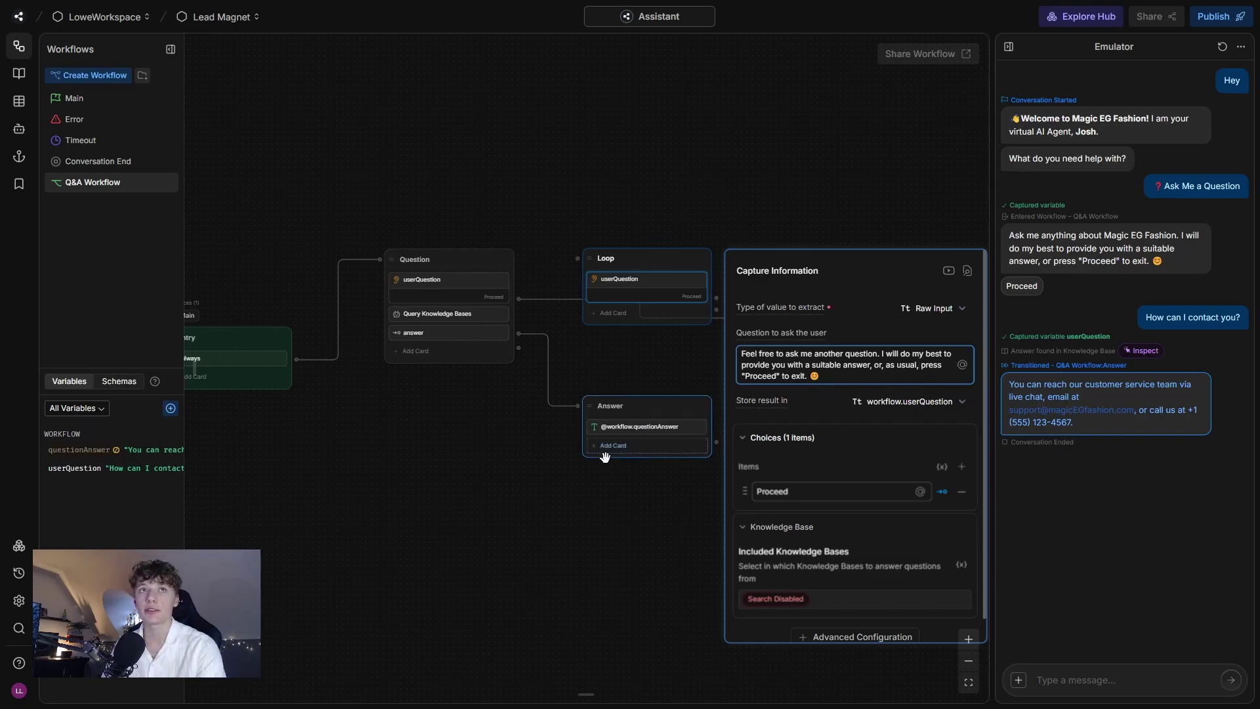
pyautogui.scroll(-1, 840, 564)
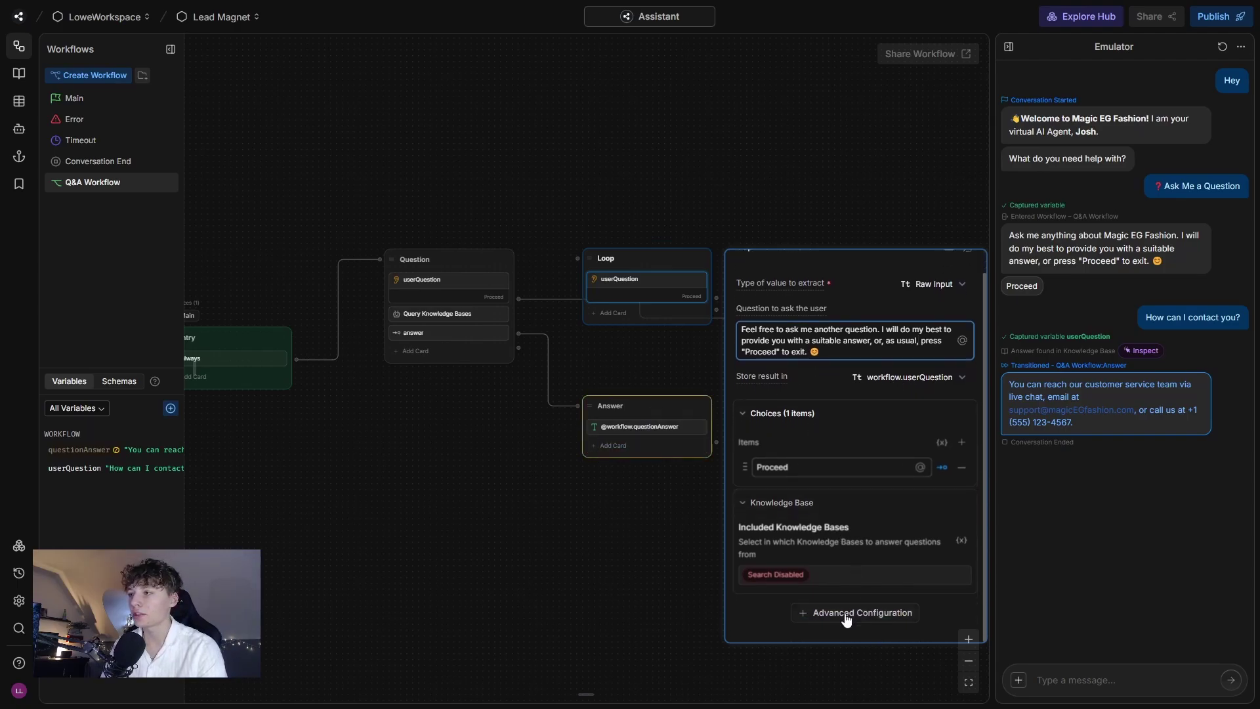
# Try to copy the Query Knowledge Bases card from the Question node and paste it into the Loop node
pyautogui.click(492, 502)
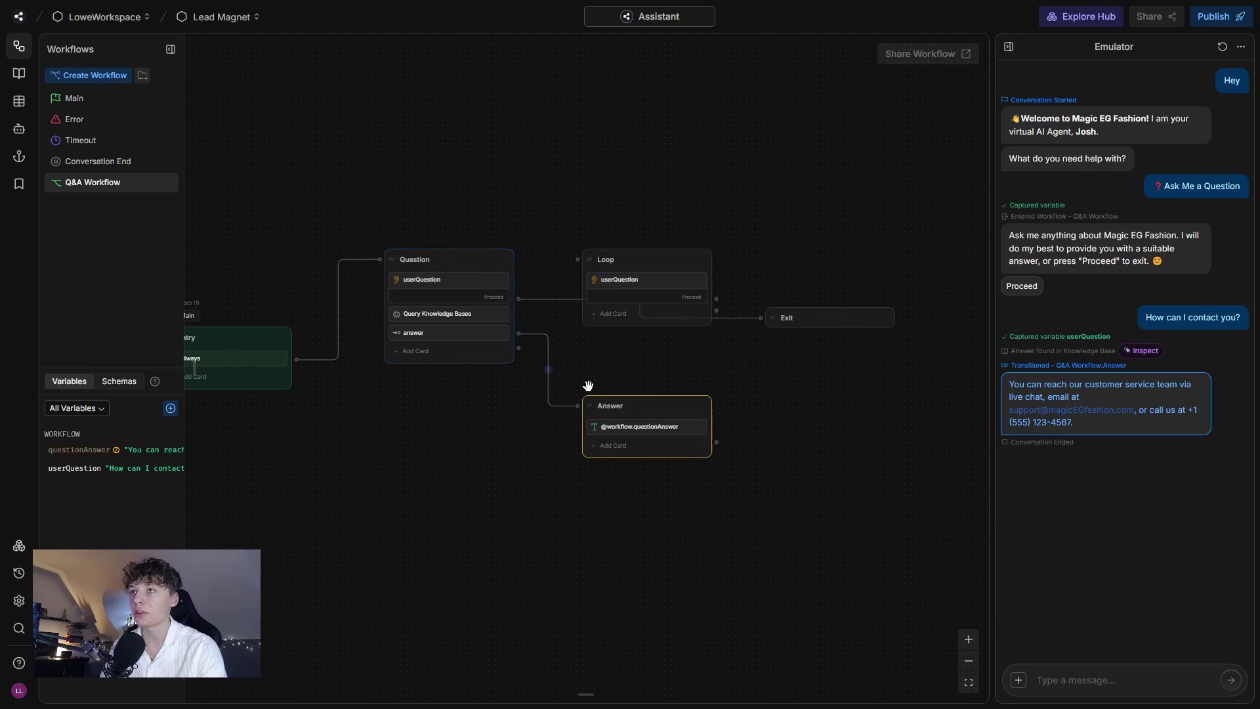
pyautogui.click(457, 315)
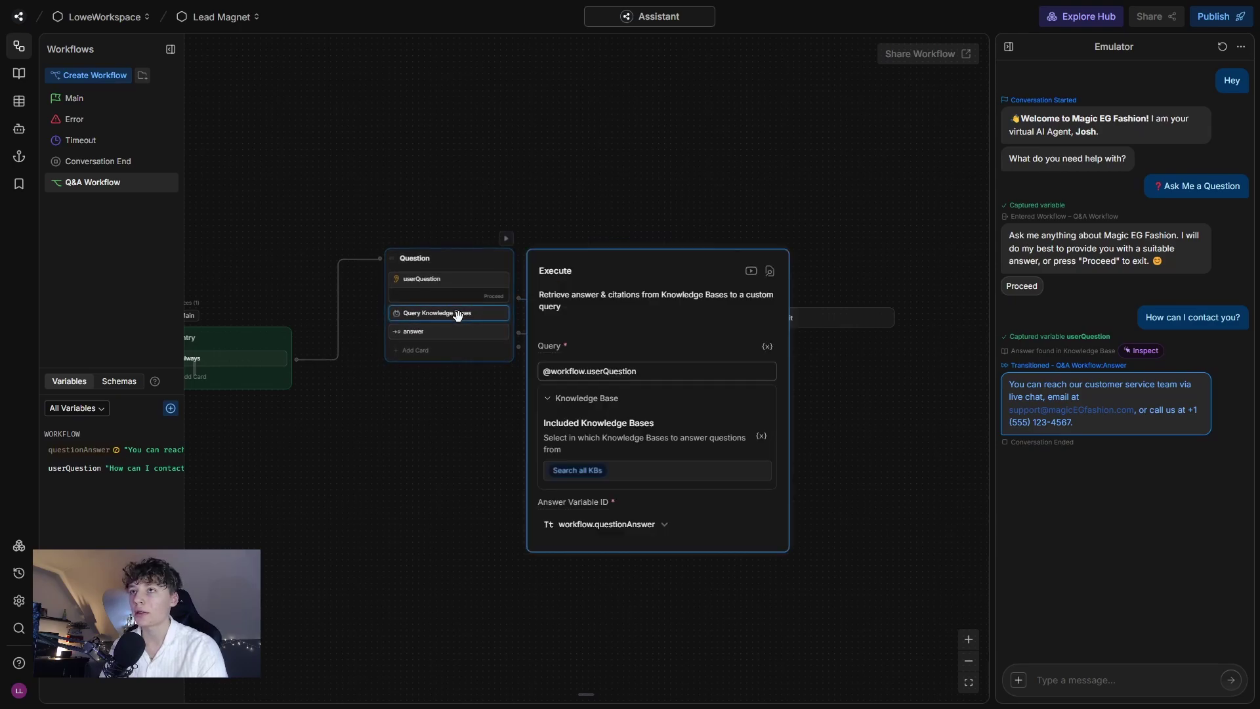
pyautogui.click(621, 259)
pyautogui.rightClick(620, 260)
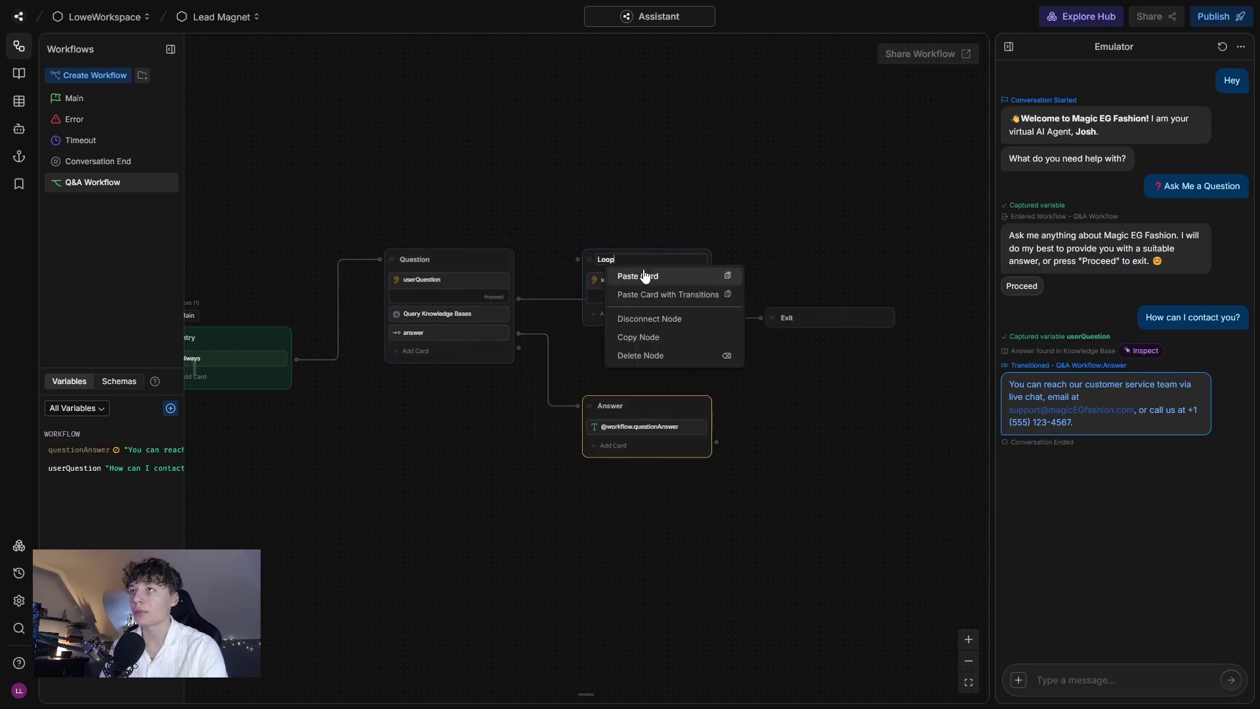
pyautogui.rightClick(640, 254)
pyautogui.click(641, 257)
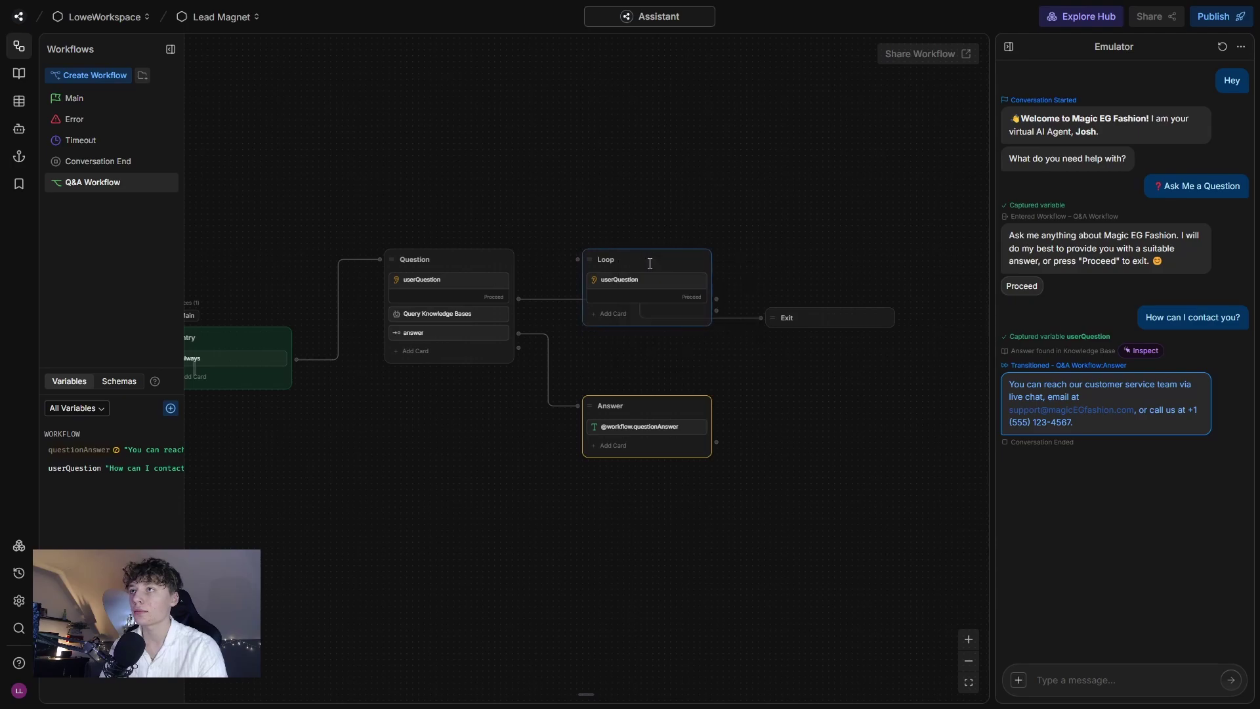
pyautogui.click(451, 315)
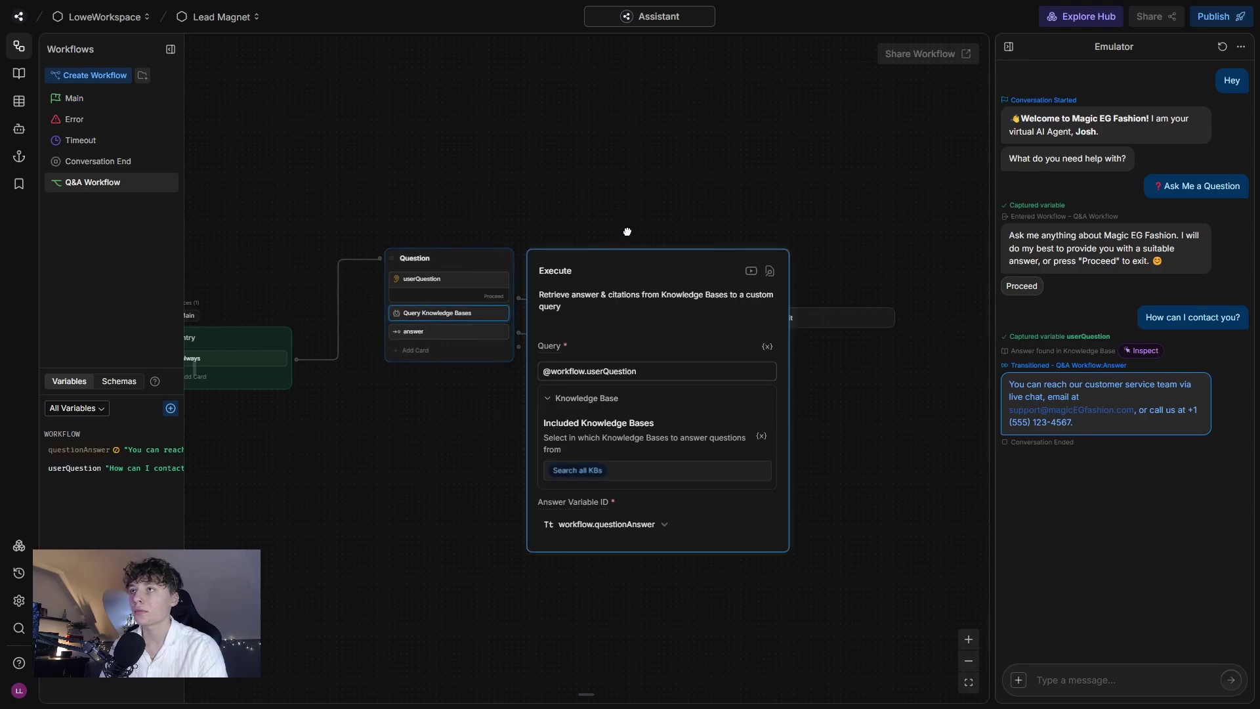
pyautogui.click(626, 260)
pyautogui.rightClick(637, 255)
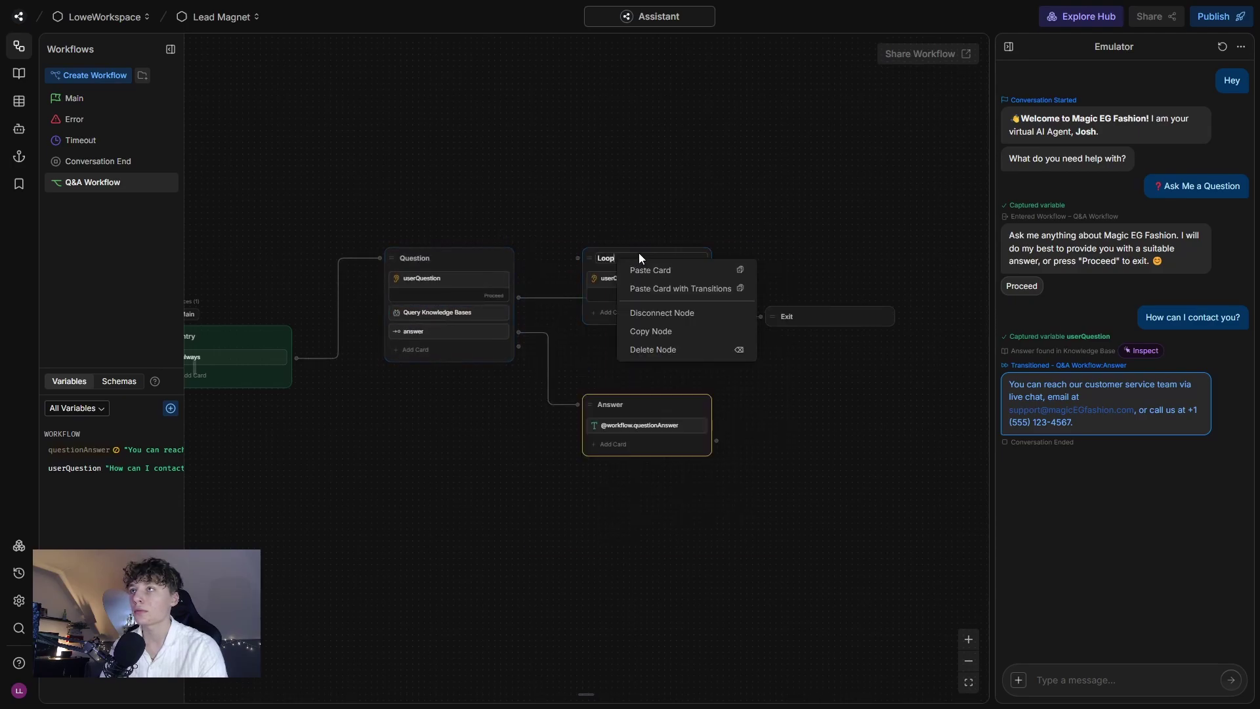
pyautogui.click(641, 264)
# Add a new Query Knowledge Bases card below the userQuestion card in the Loop node
pyautogui.click(614, 313)
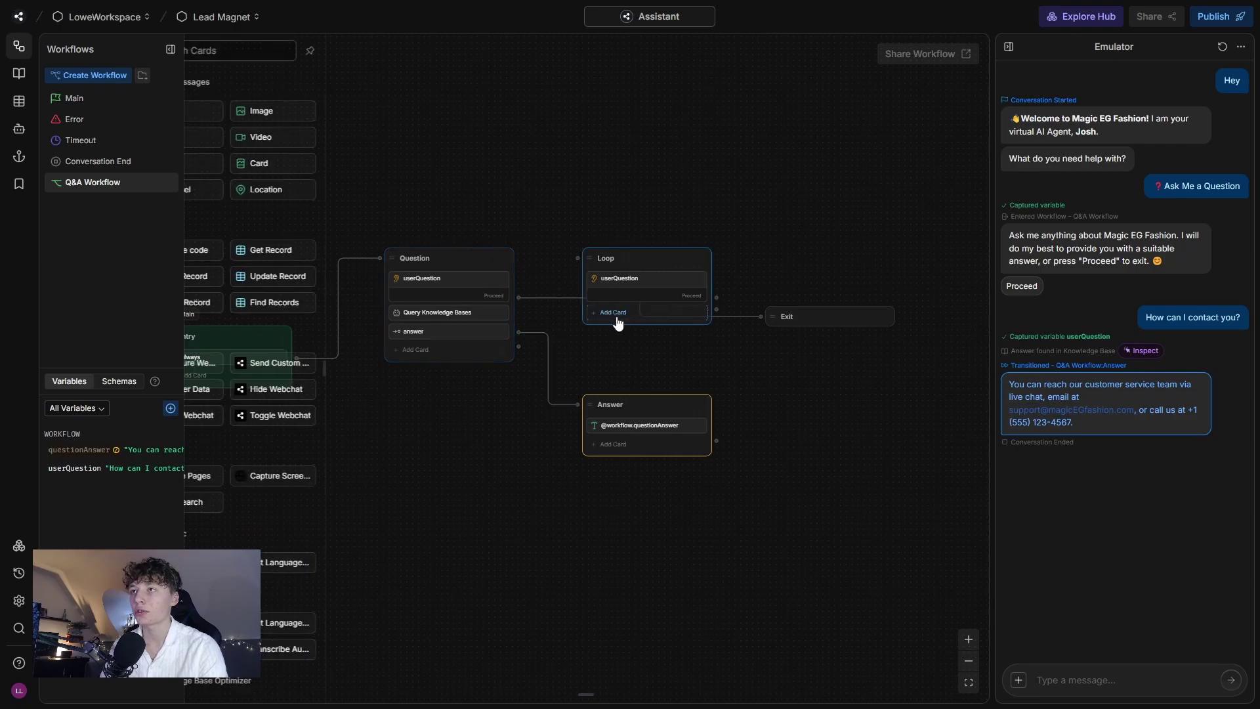
pyautogui.scroll(-8, 282, 399)
pyautogui.scroll(-6, 274, 407)
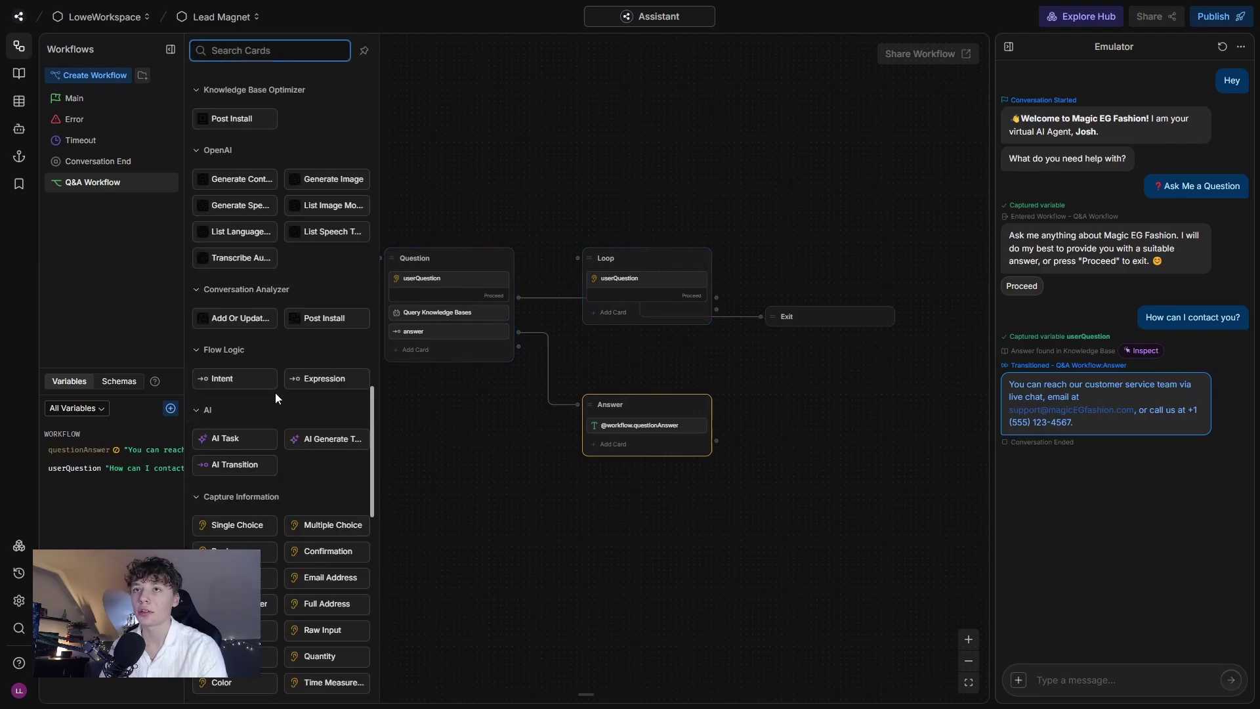
pyautogui.click(268, 619)
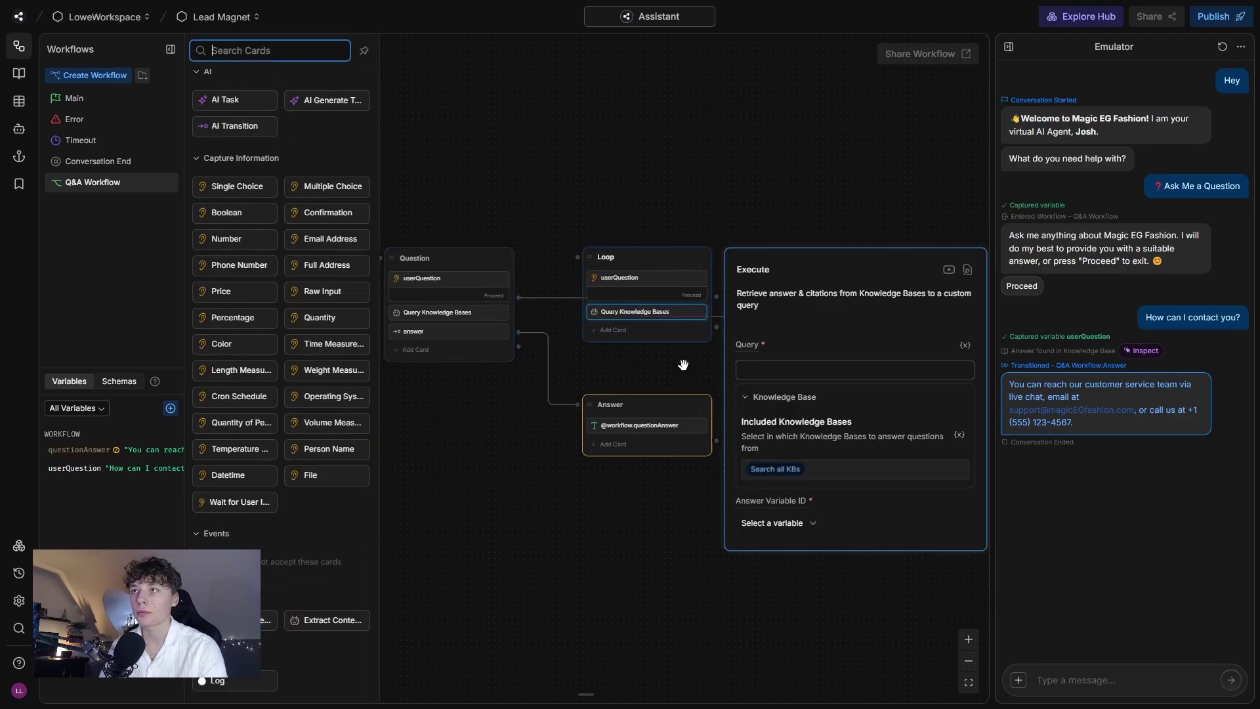
pyautogui.click(802, 371)
pyautogui.write('@use')
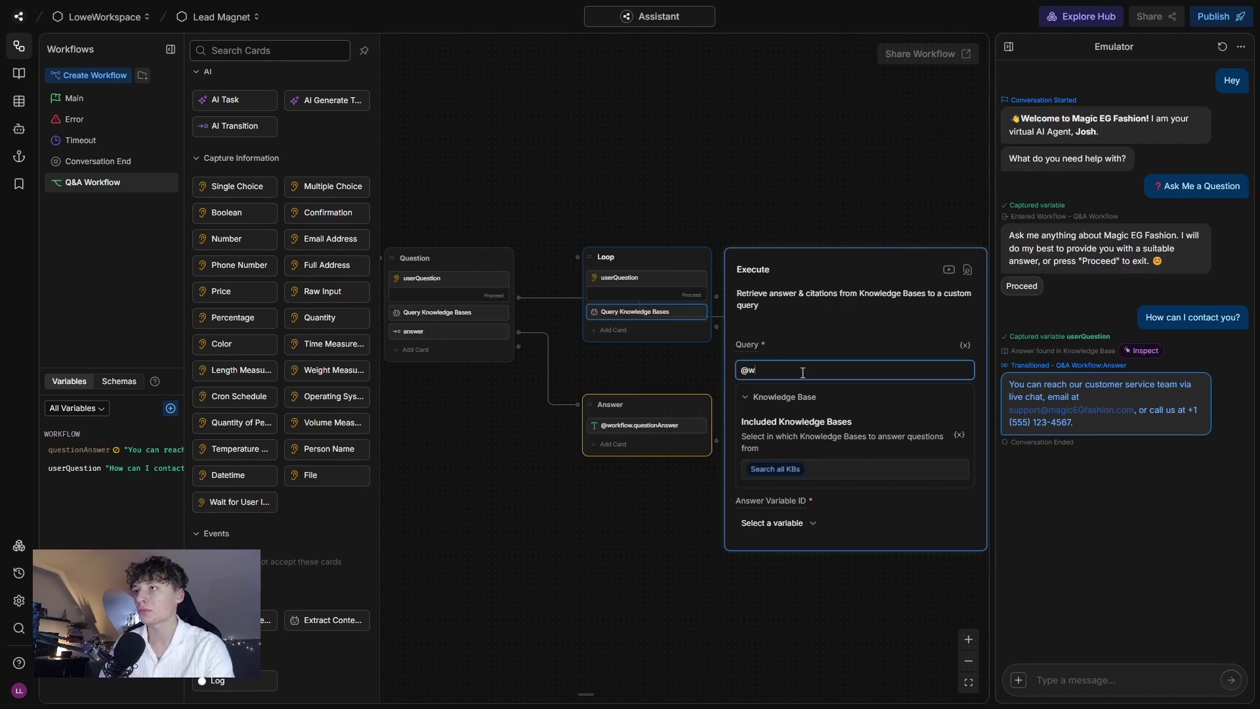
pyautogui.write('low.userQuestion')
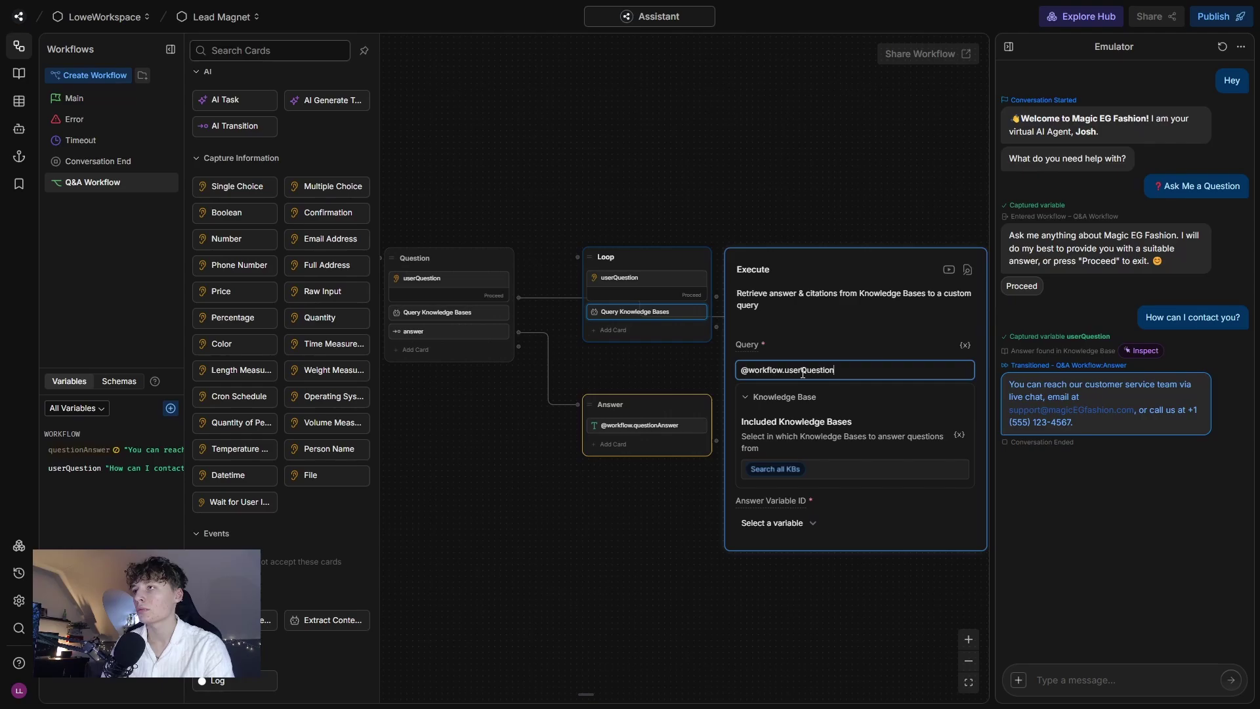
pyautogui.click(773, 523)
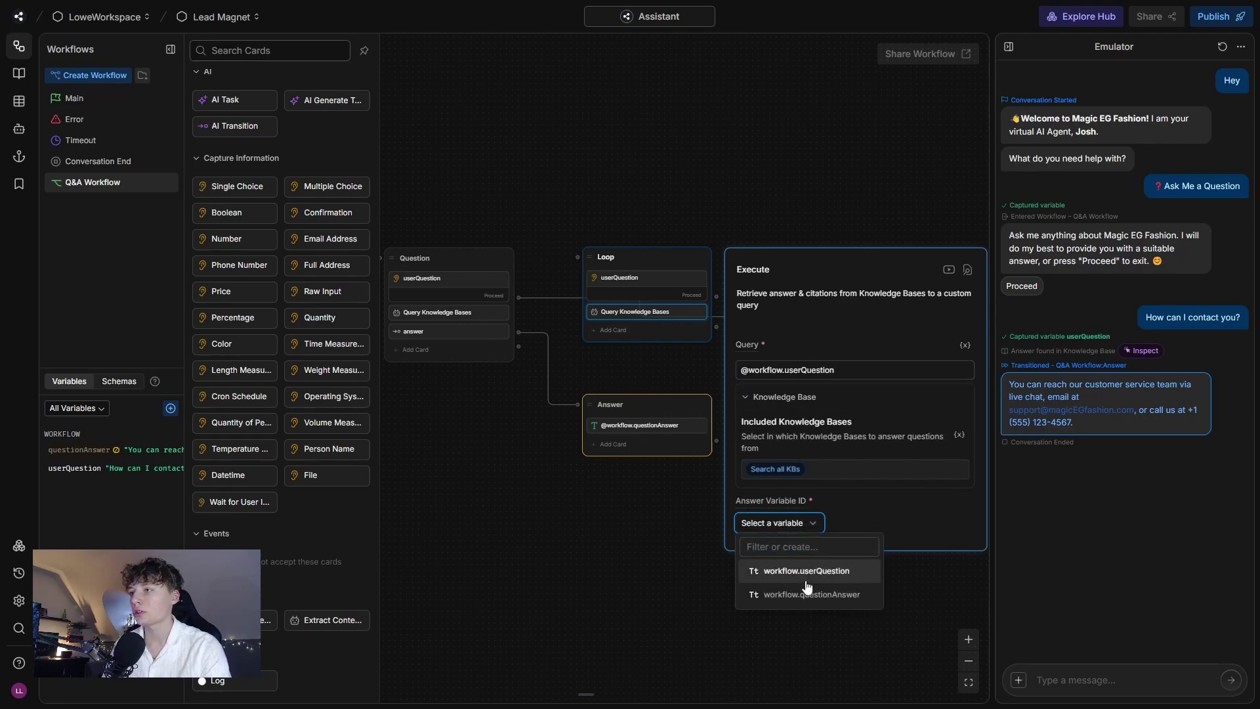
pyautogui.click(772, 593)
pyautogui.click(584, 541)
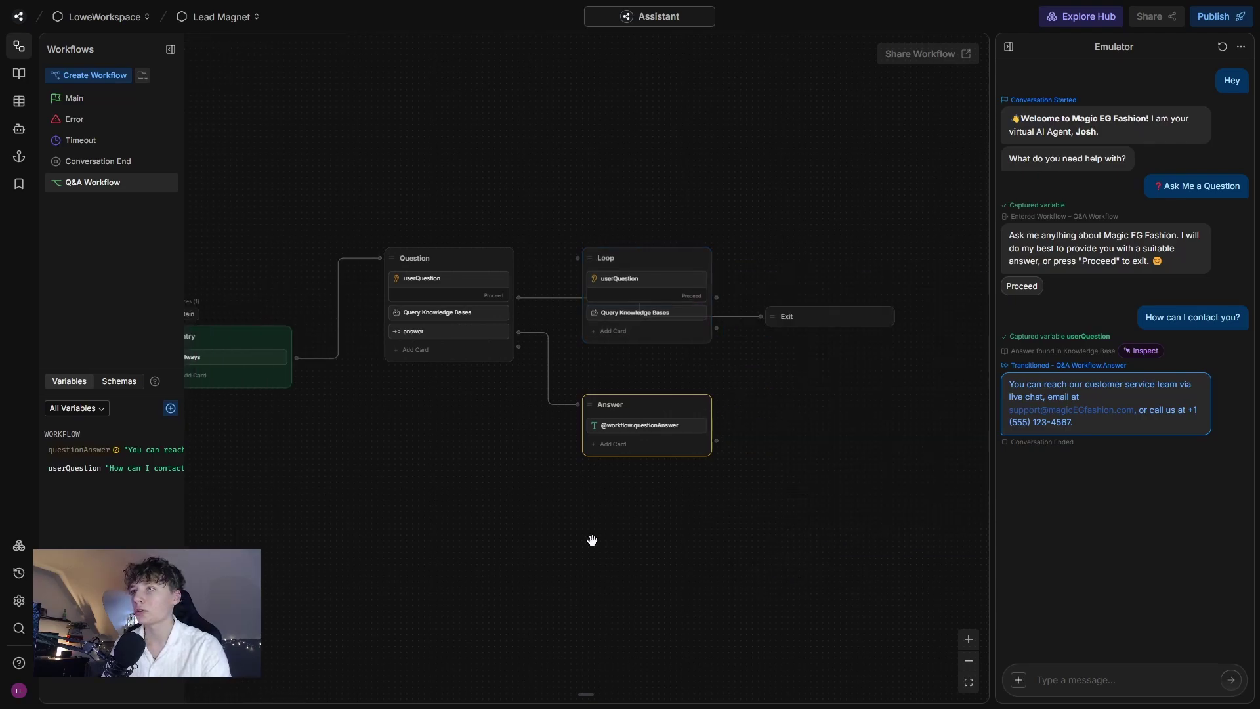
# Copy the answer transition card from the Question node and paste it into the Loop node
pyautogui.click(449, 330)
pyautogui.rightClick(452, 333)
pyautogui.click(473, 388)
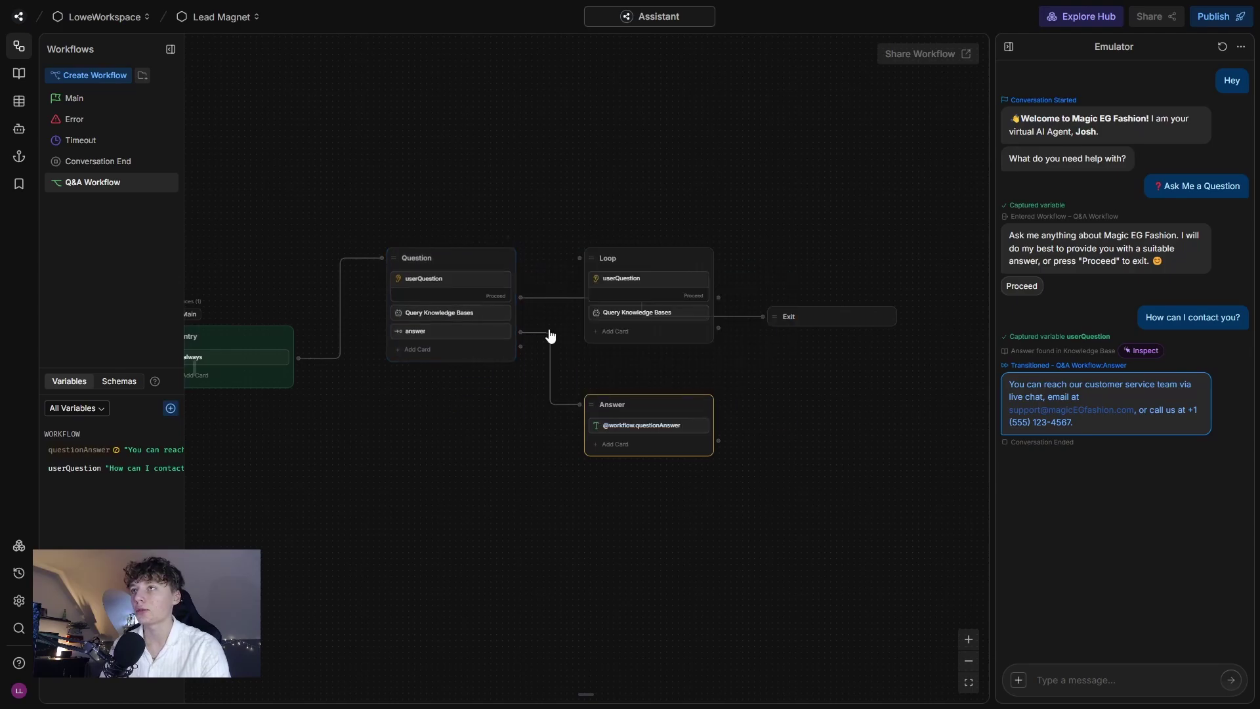
pyautogui.rightClick(651, 257)
pyautogui.click(640, 257)
pyautogui.rightClick(640, 257)
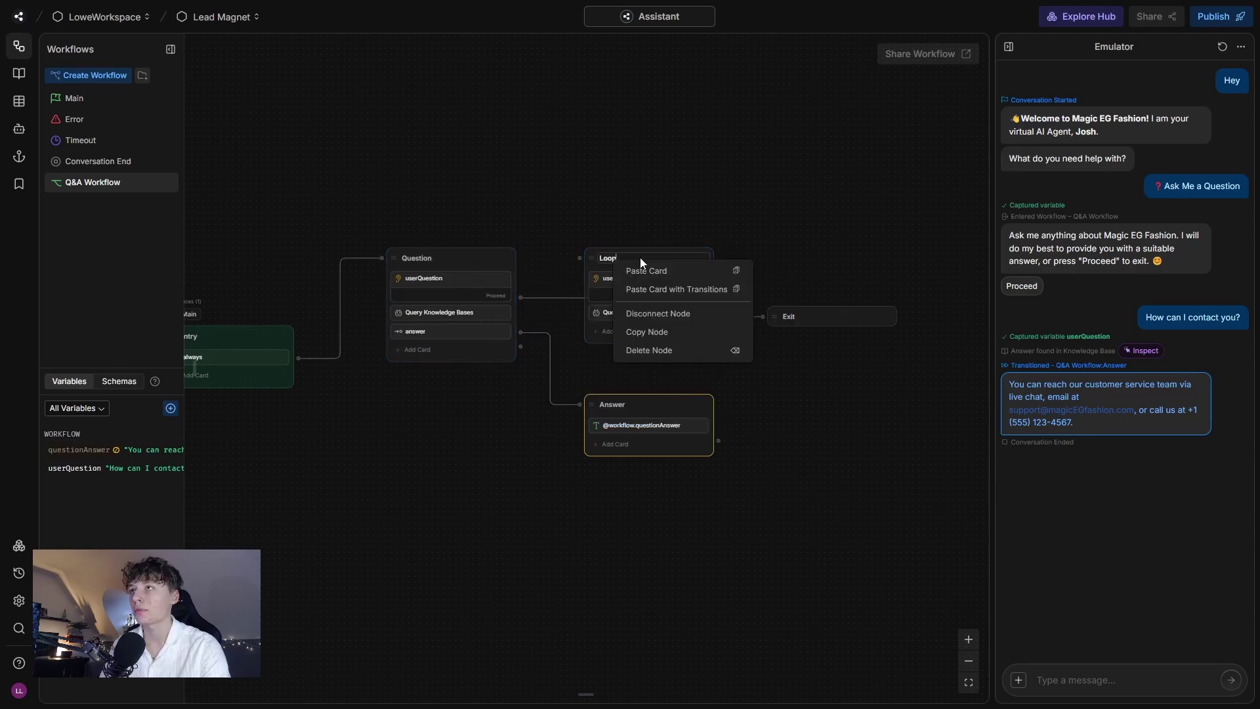
pyautogui.click(653, 271)
# Connect Loop's answer card to the Answer node, Answer back to Loop, and Loop's Proceed choice to Exit
pyautogui.moveTo(720, 330); pyautogui.dragTo(613, 438)
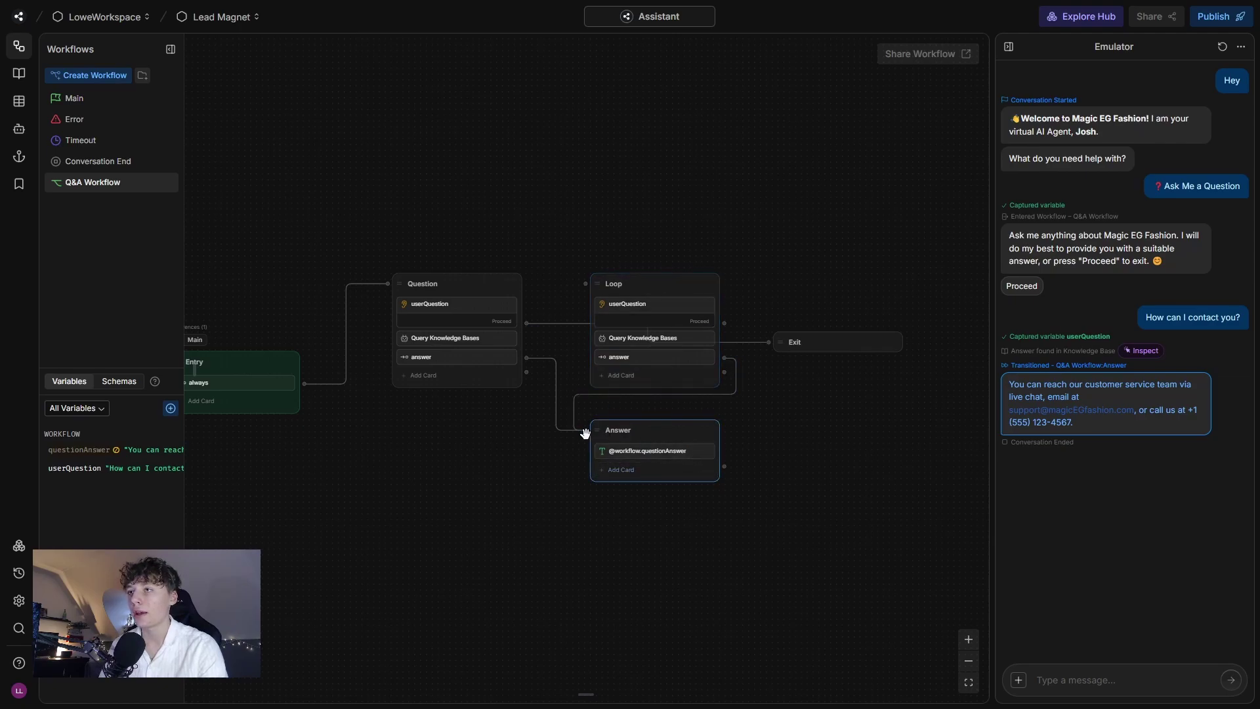
pyautogui.moveTo(724, 466); pyautogui.dragTo(586, 295)
pyautogui.moveTo(723, 323); pyautogui.dragTo(876, 288)
pyautogui.click(818, 231)
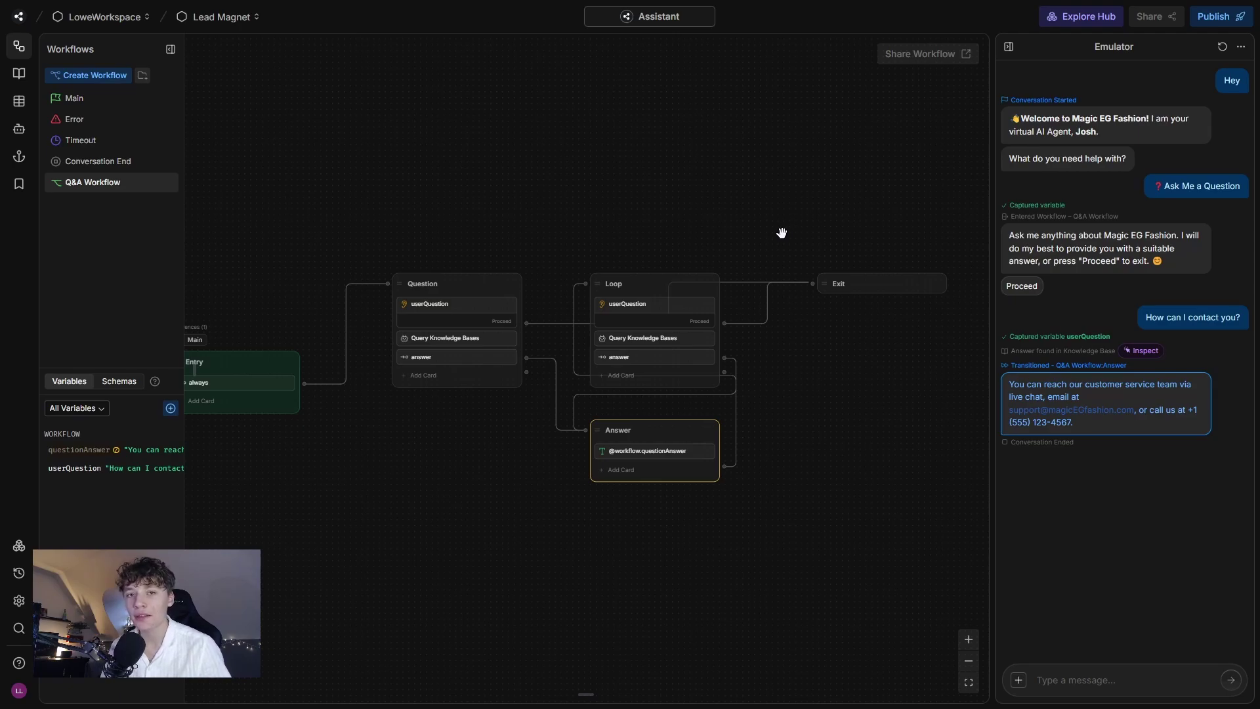
# Add a standard node named Fallback below the Answer node and connect the Question and Loop nodes' default outputs to it
pyautogui.doubleClick(644, 554)
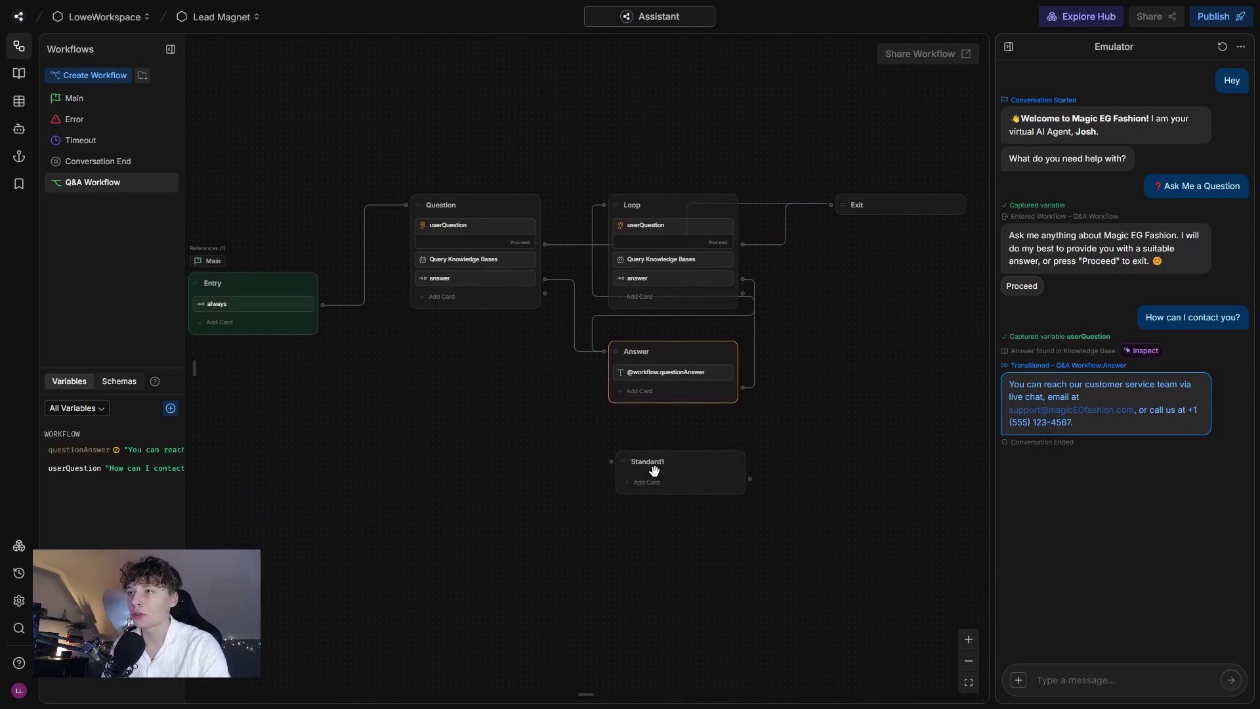
pyautogui.click(654, 470)
pyautogui.doubleClick(662, 439)
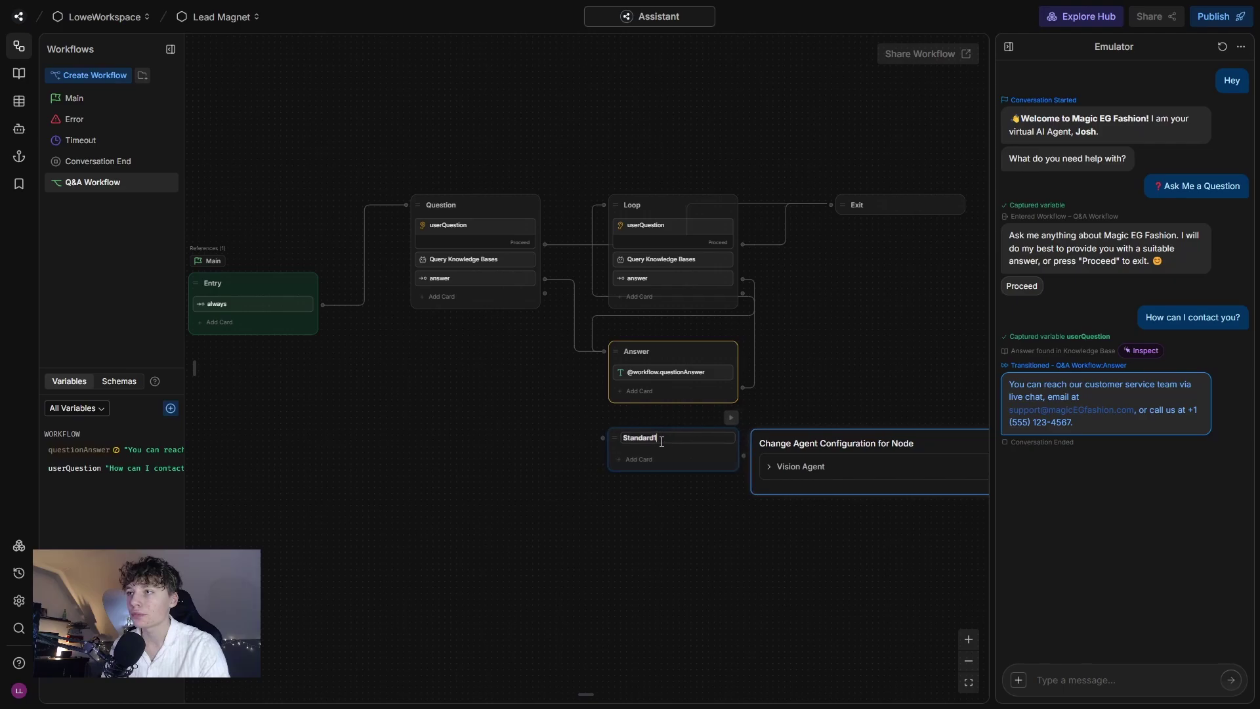
pyautogui.doubleClick(641, 439)
pyautogui.write('Fall')
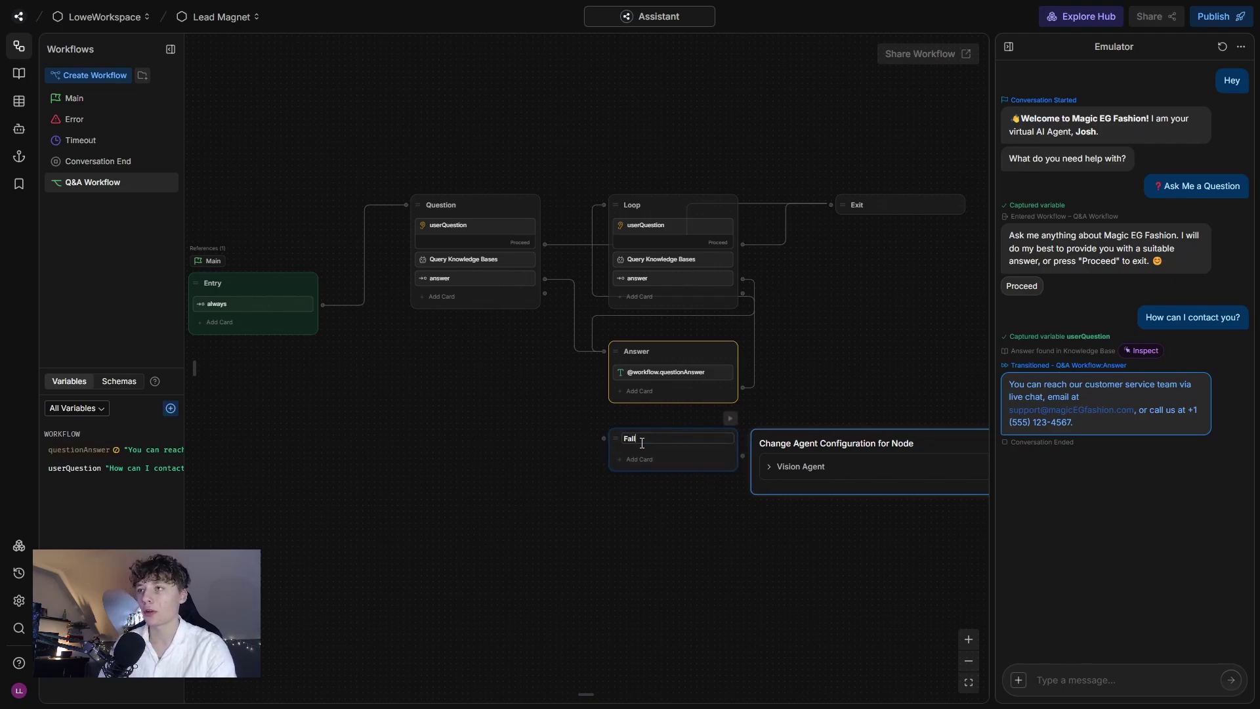
pyautogui.write('back')
pyautogui.click(508, 453)
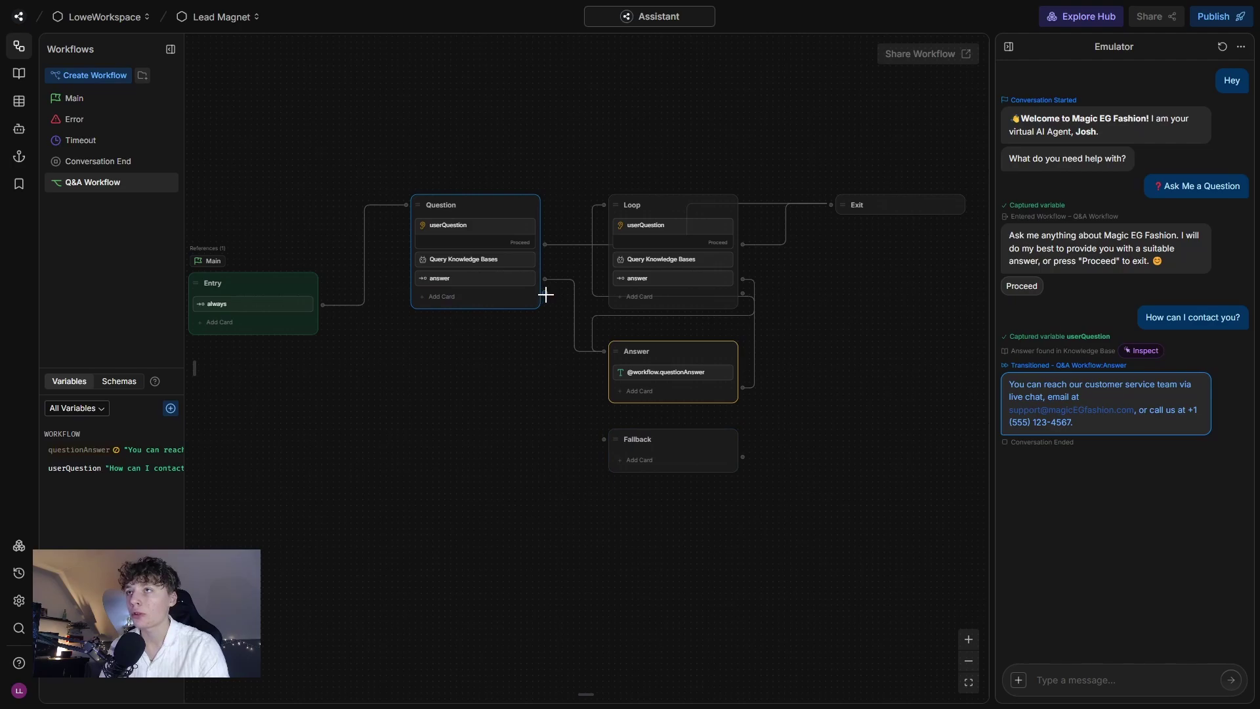
pyautogui.moveTo(544, 293); pyautogui.dragTo(605, 425)
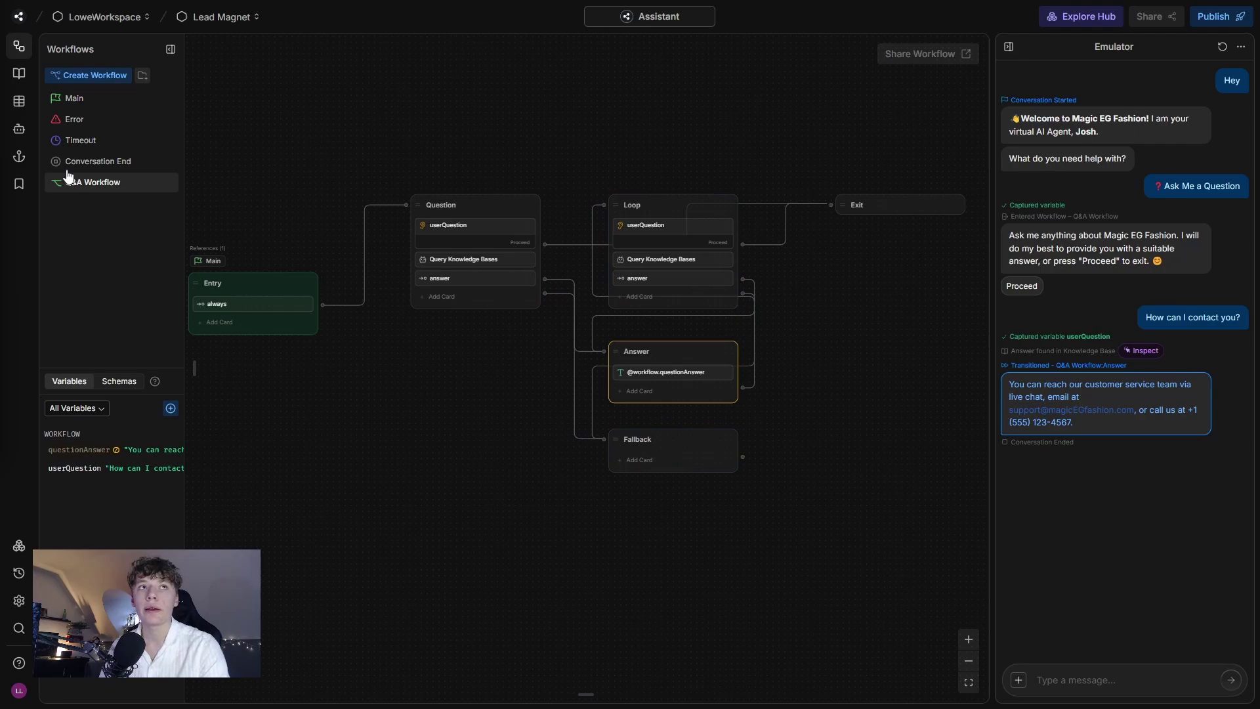
# Create a new table named Fallback in the bot's tables
pyautogui.moveTo(197, 298)
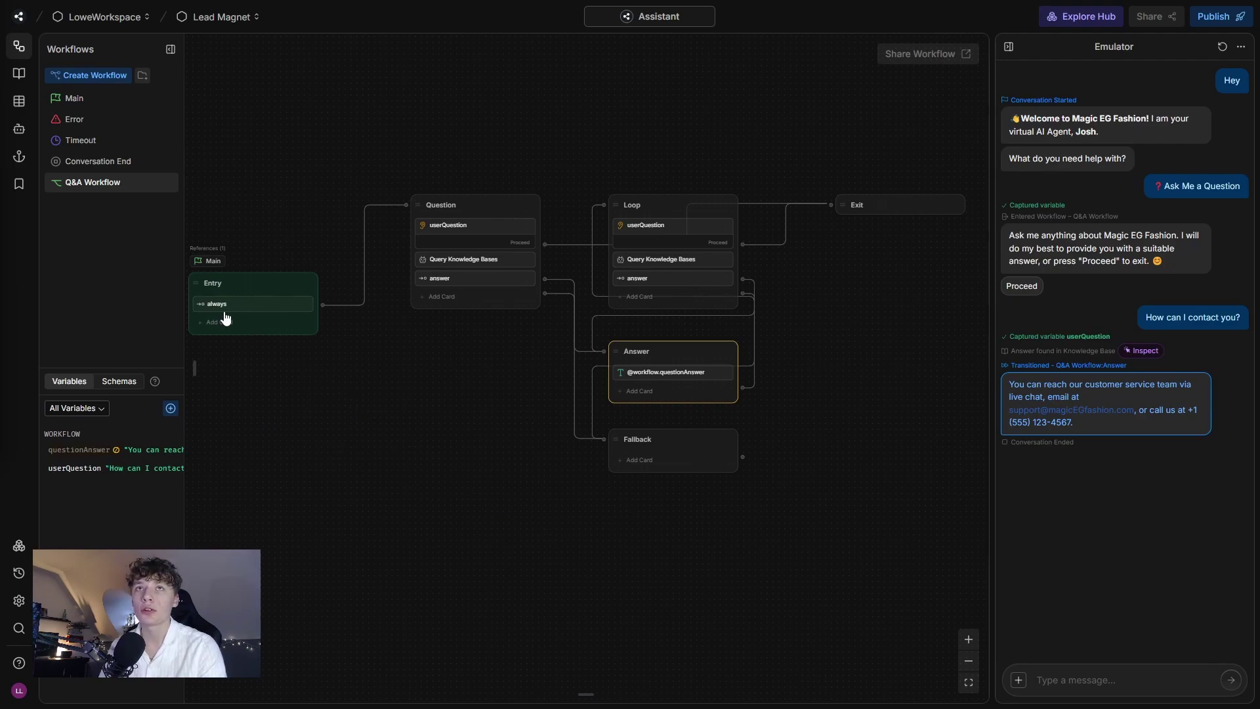
pyautogui.click(19, 100)
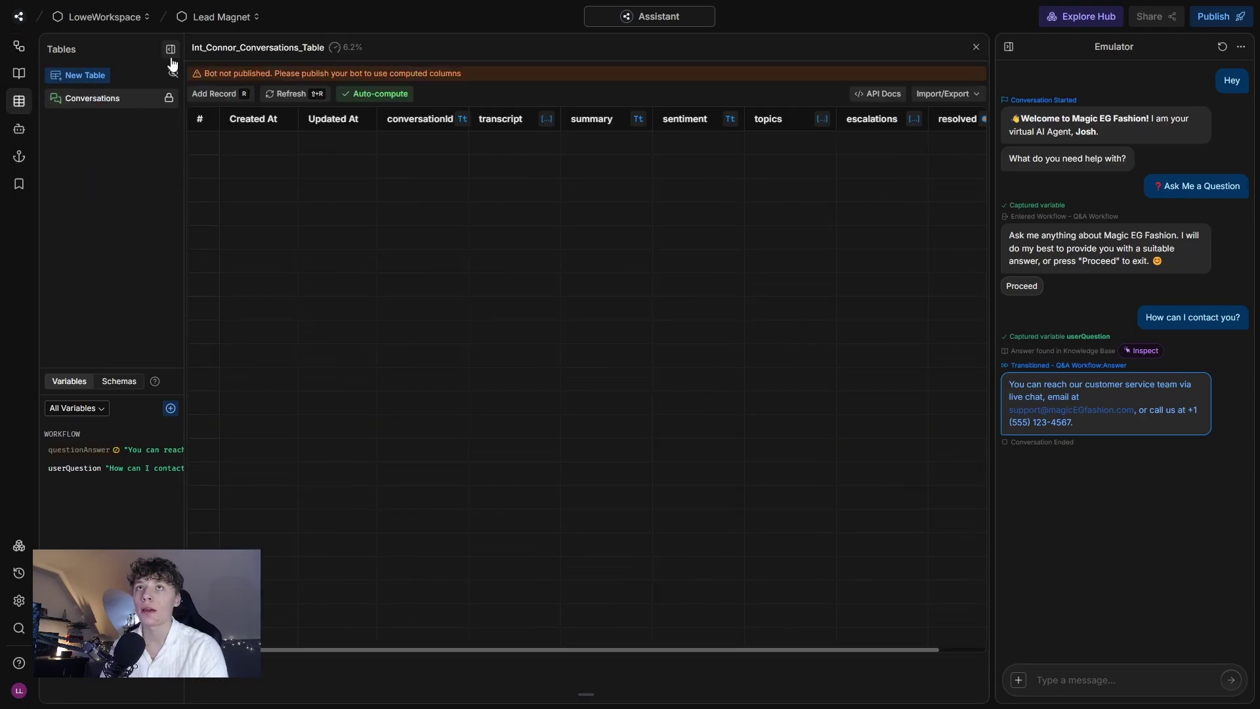
pyautogui.click(85, 76)
pyautogui.hotkey('ctrl', 'a')
pyautogui.press('BackSpace')
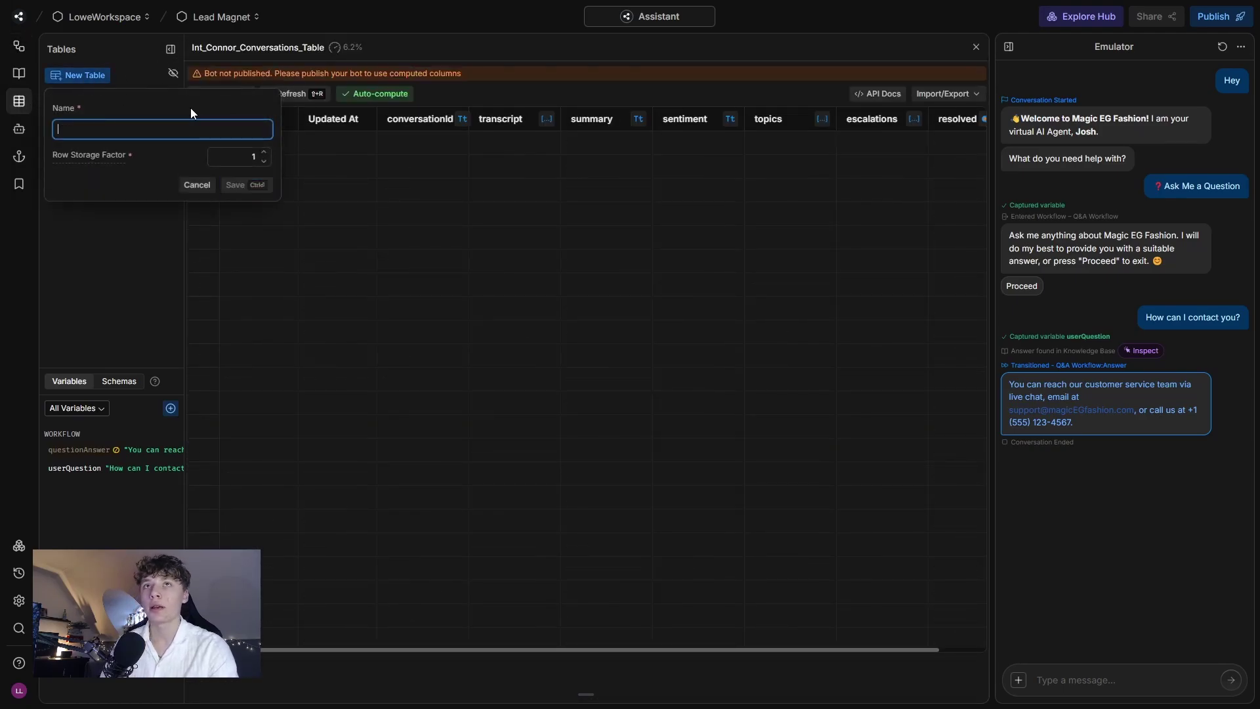
pyautogui.write('Fallback')
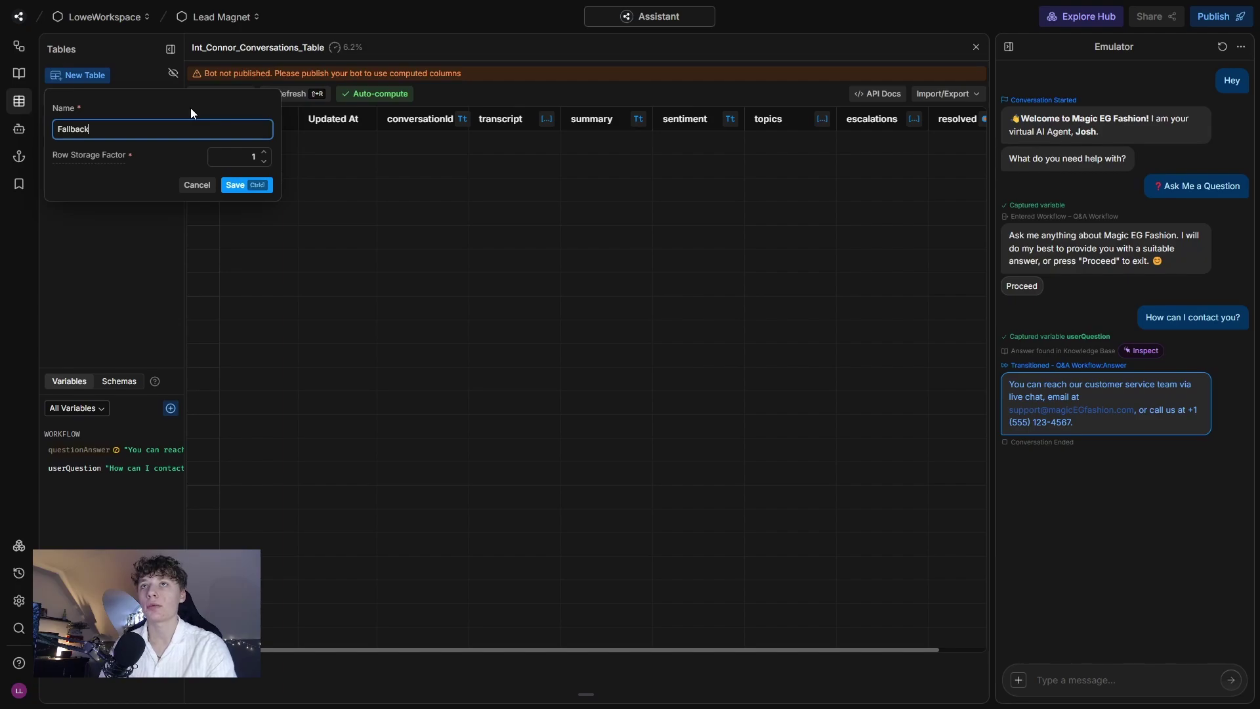
pyautogui.hotkey('ctrl', 'Return')
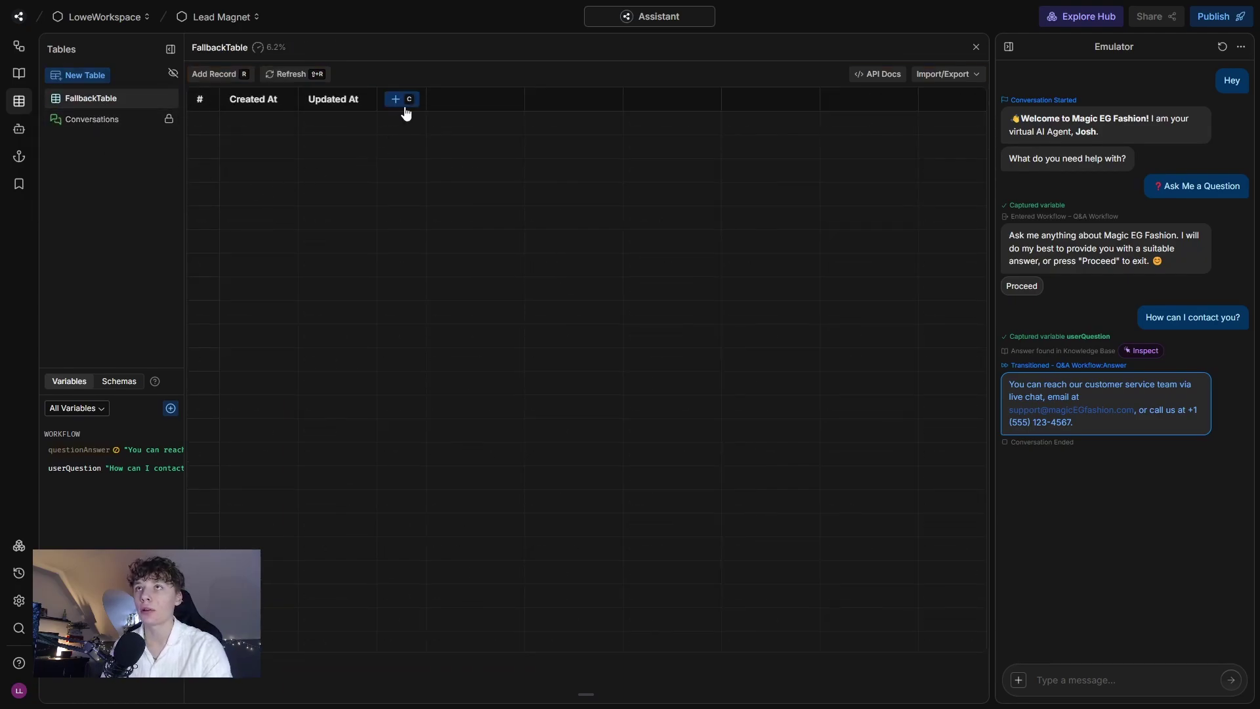
# Add two searchable String columns named Question and Answer to the Fallback table
pyautogui.click(396, 98)
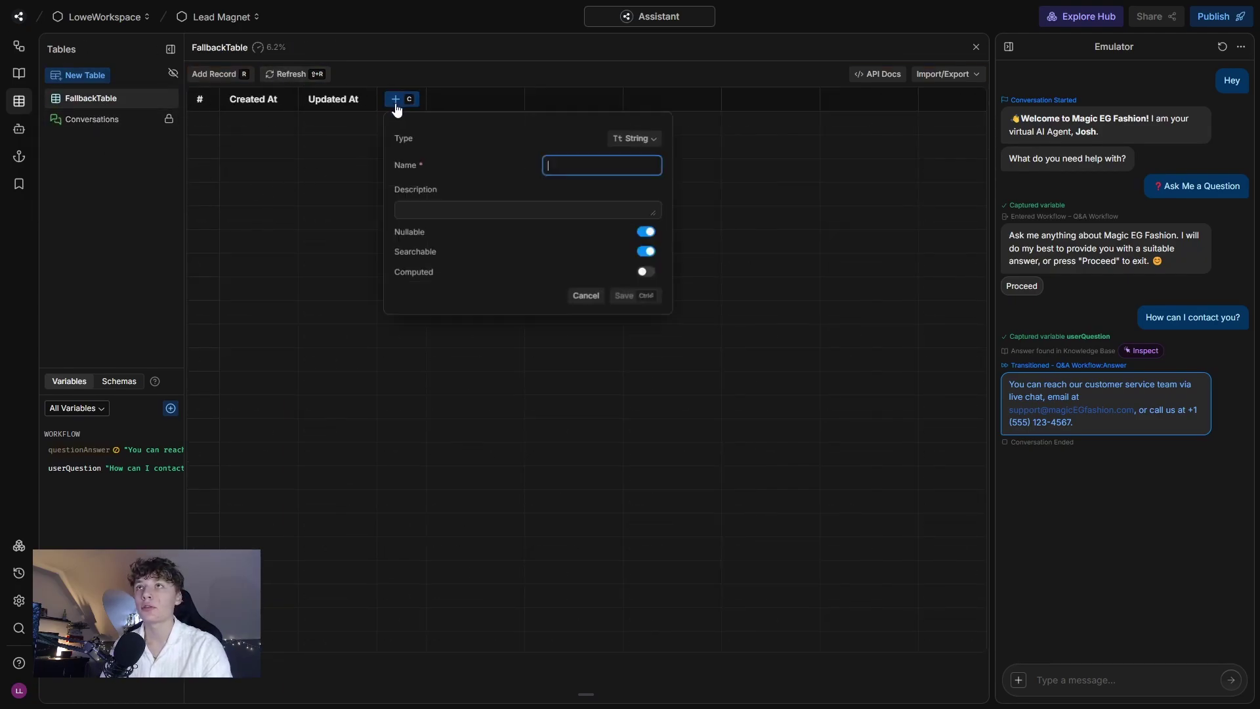
pyautogui.write('Q')
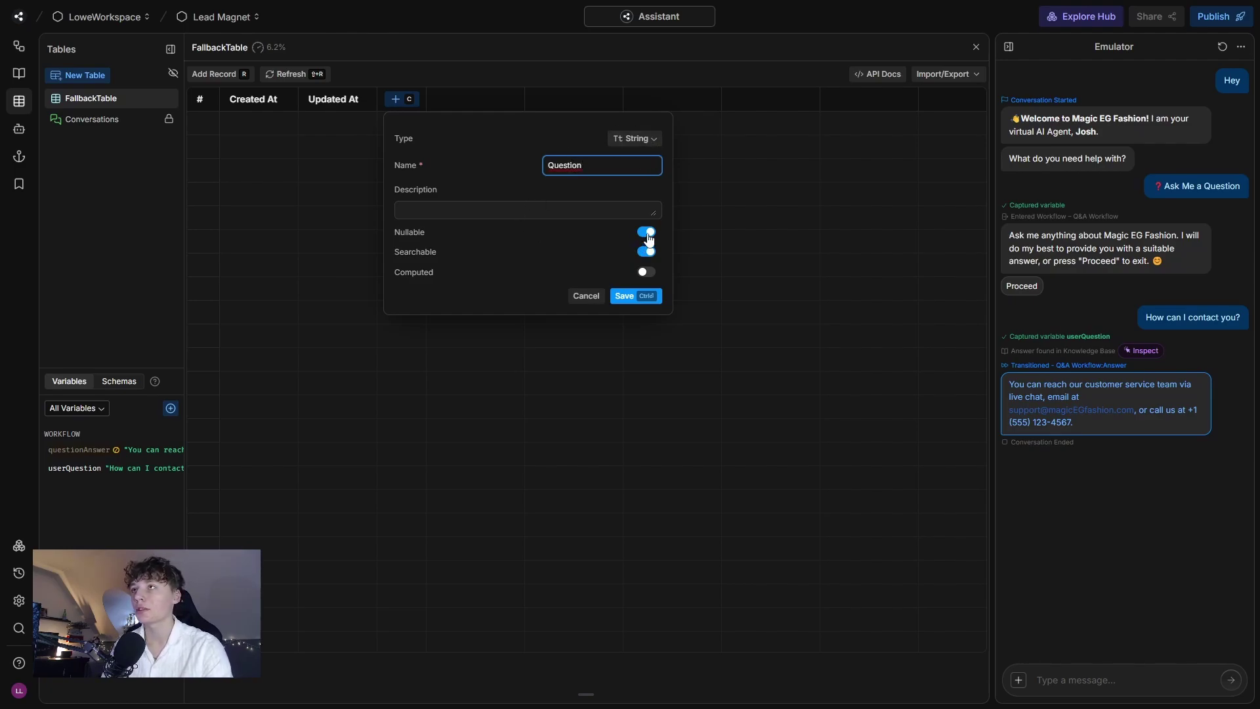
pyautogui.write('uestion')
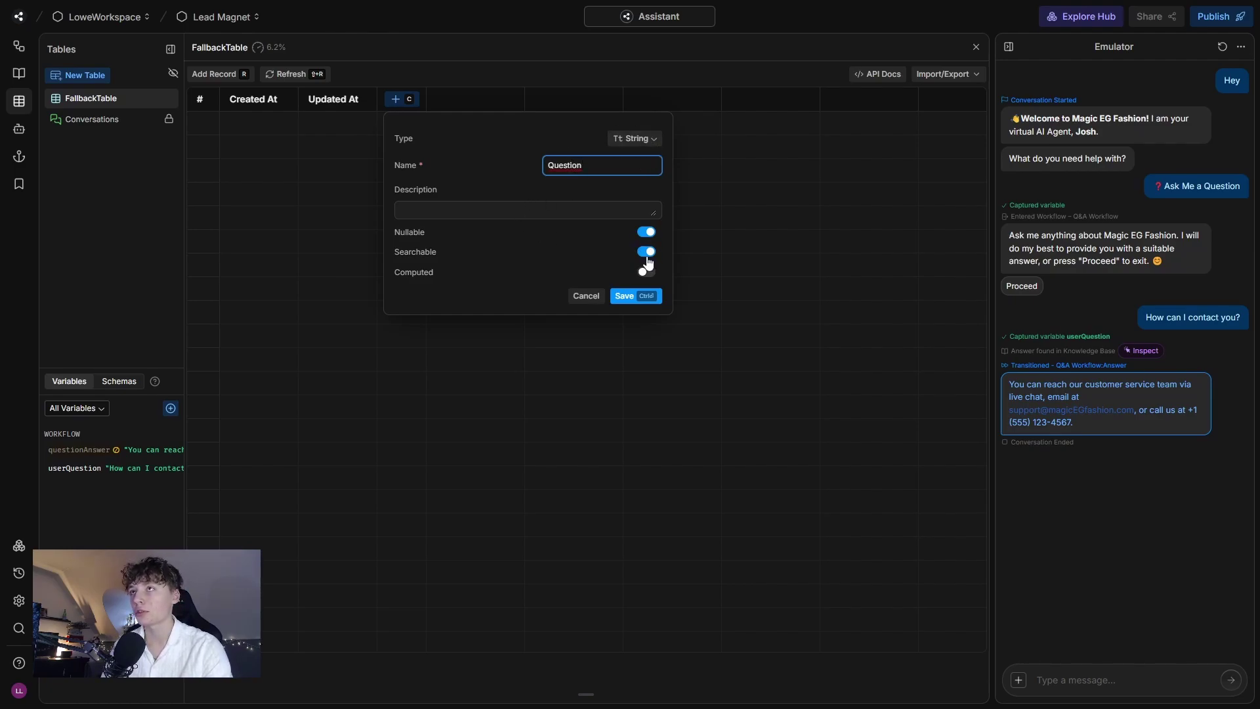
pyautogui.click(624, 295)
pyautogui.click(496, 100)
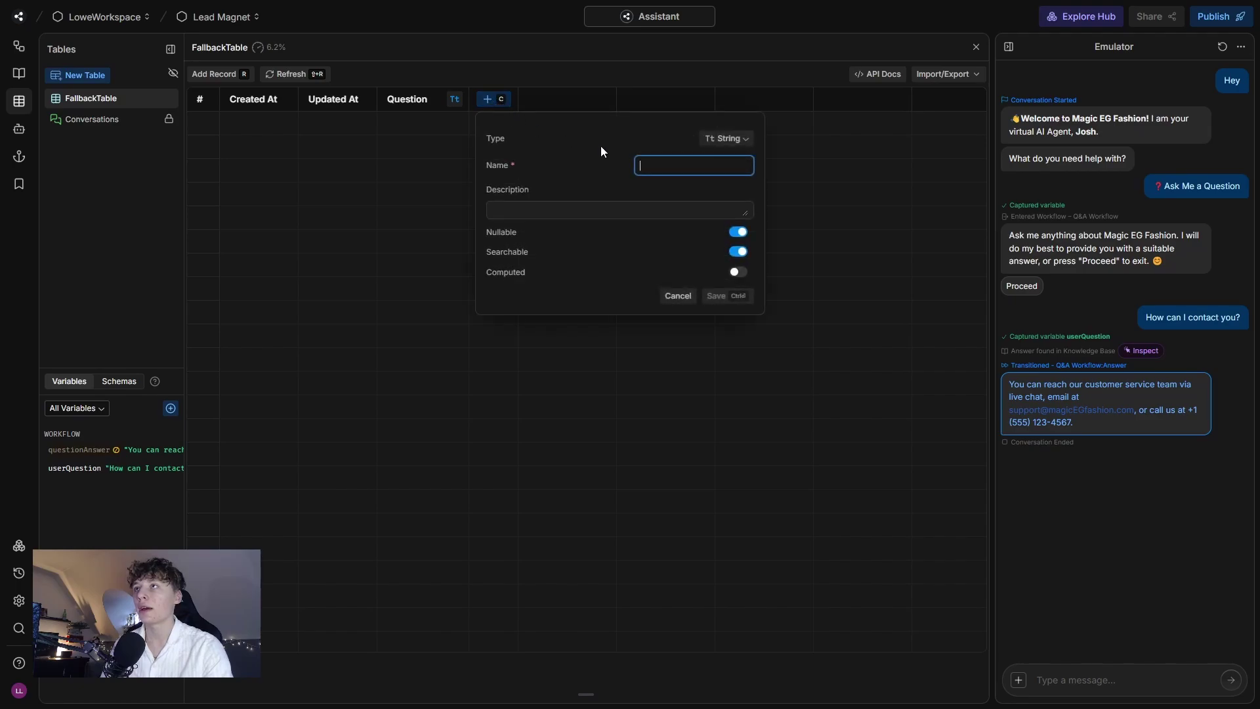
pyautogui.write('Answer')
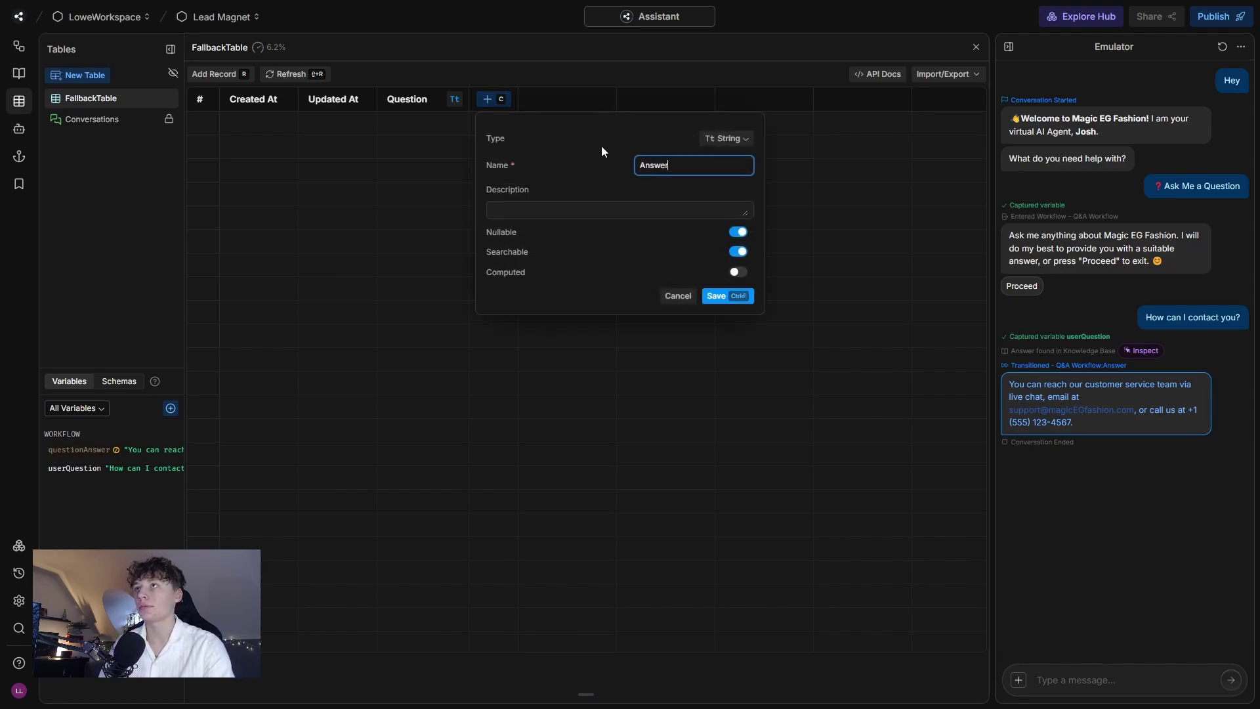
pyautogui.click(726, 299)
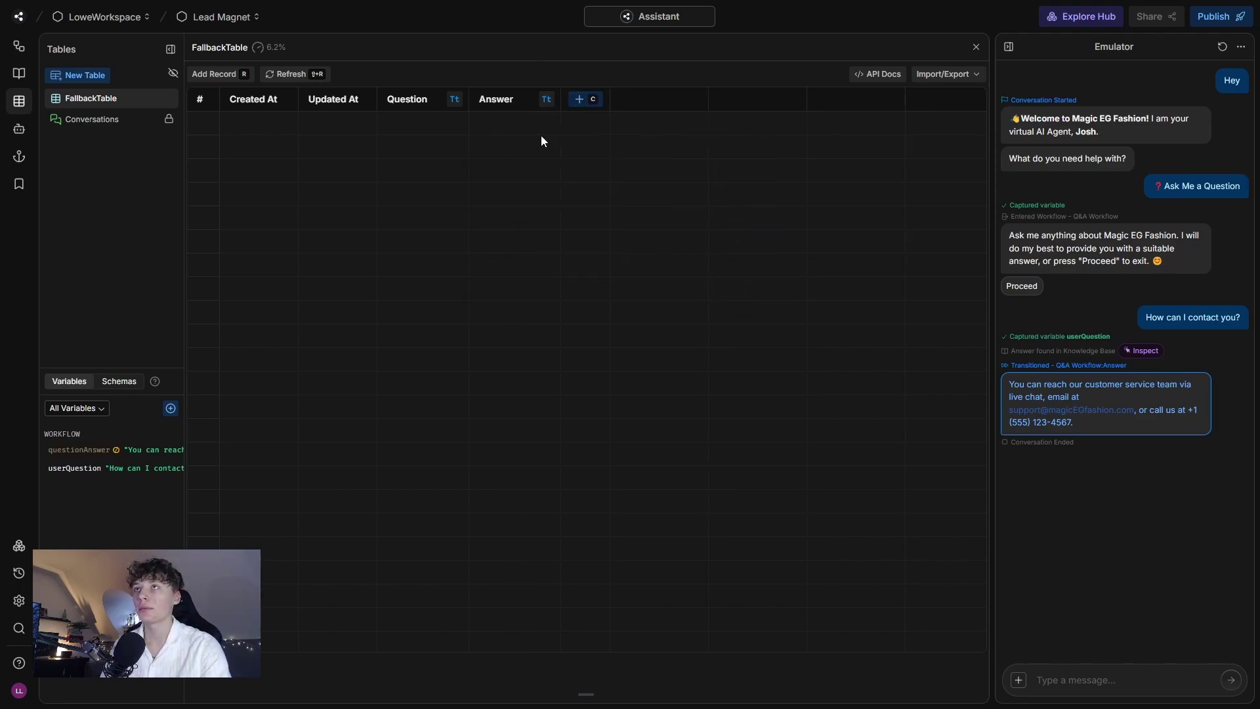
# Add FallbackTable as a table source to the Default Knowledge Base
pyautogui.click(19, 73)
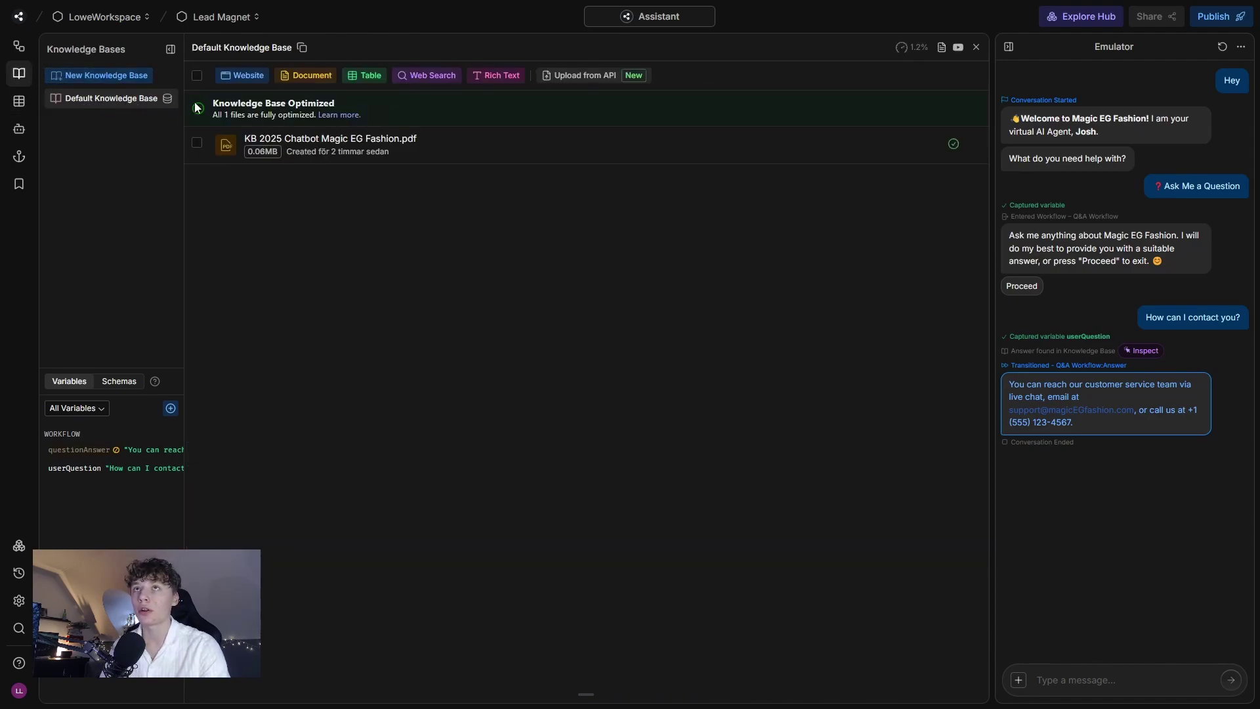
pyautogui.click(364, 75)
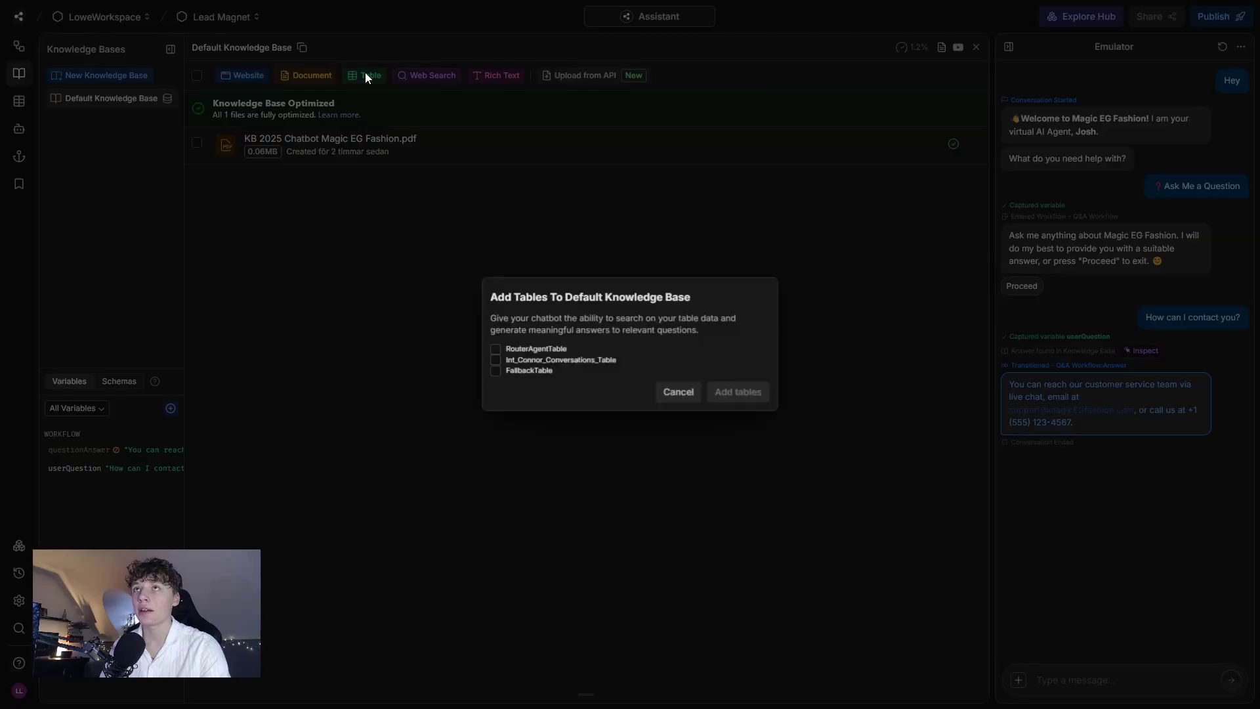
pyautogui.scroll(-1, 535, 334)
pyautogui.click(496, 370)
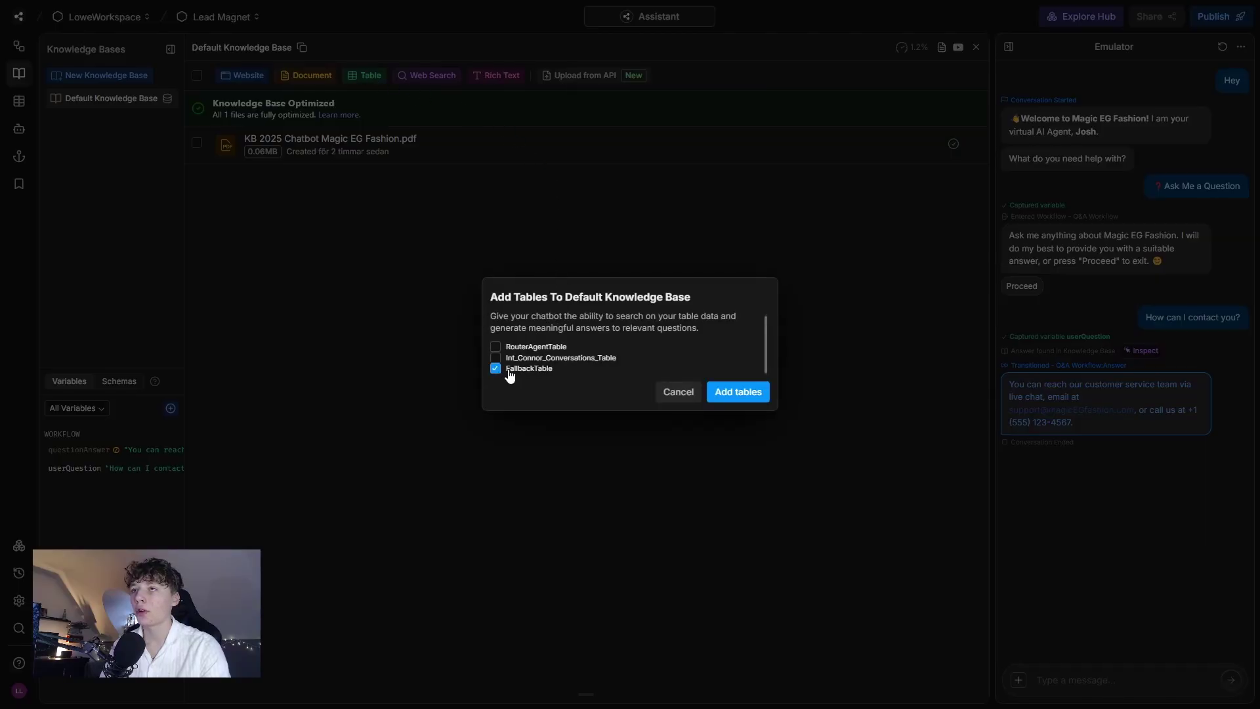
pyautogui.click(729, 392)
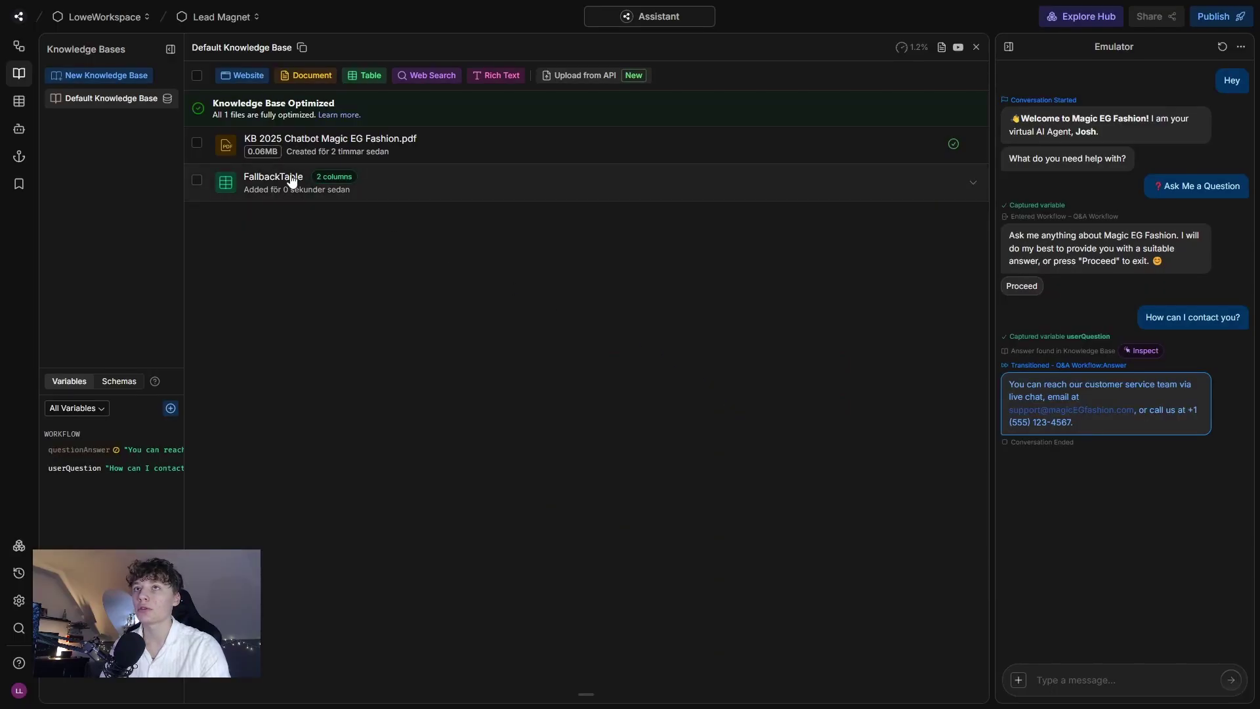
# Add an Insert Record card to the Fallback node in the Q&A Workflow and target it at FallbackTable
pyautogui.click(19, 46)
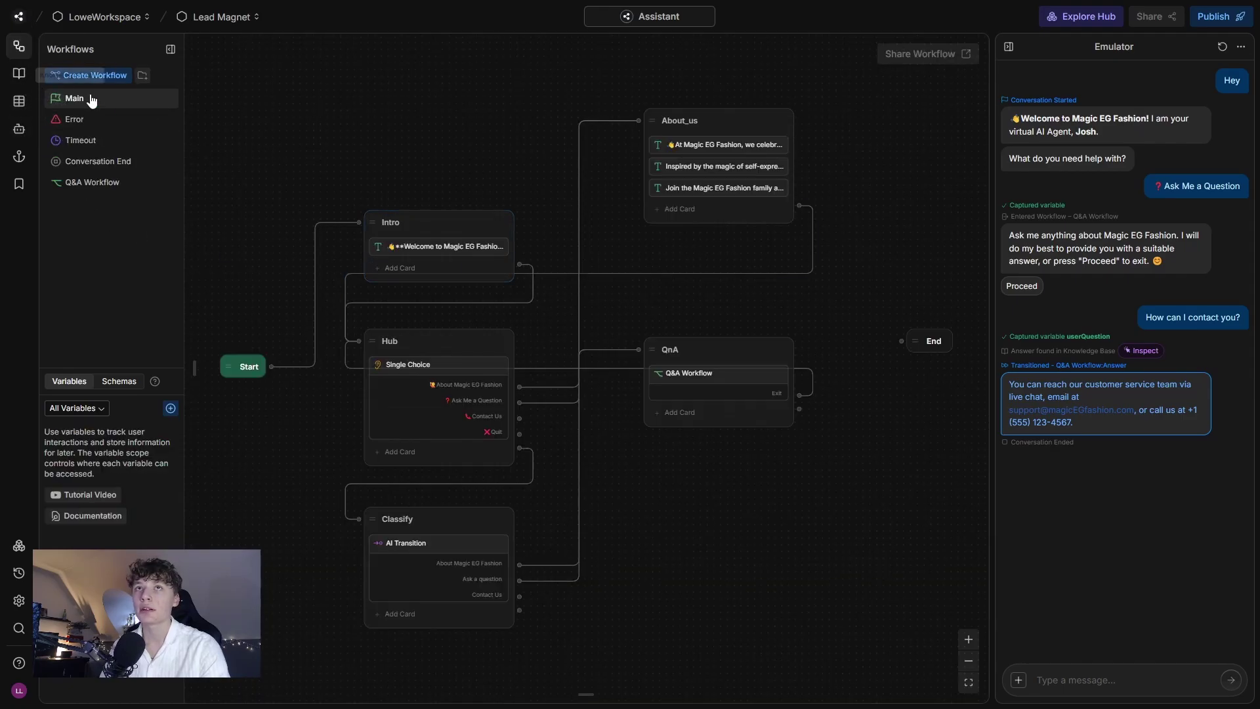
pyautogui.click(97, 182)
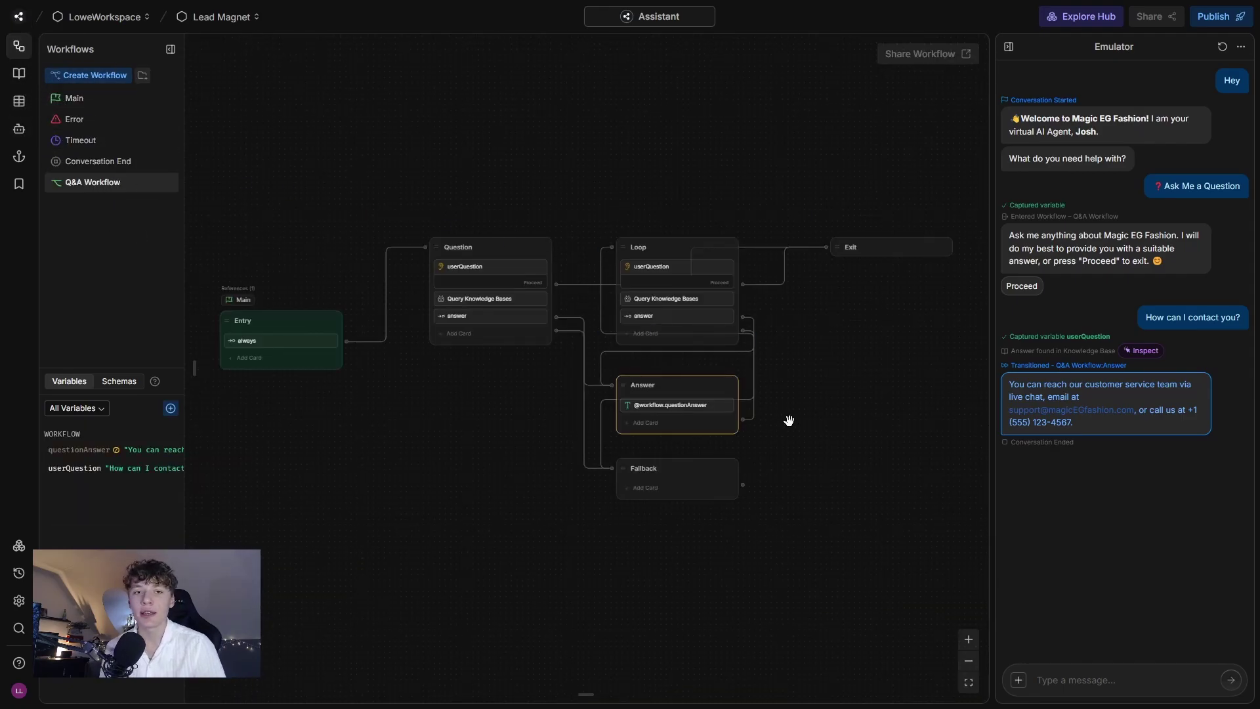
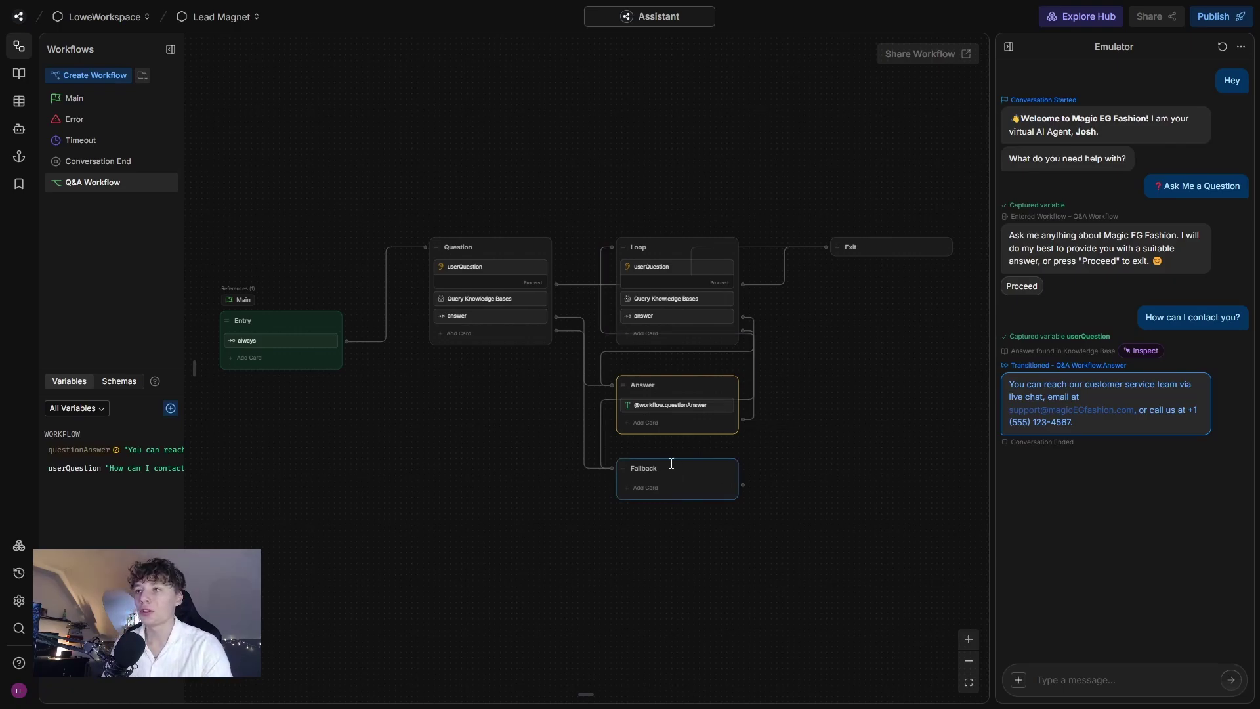
pyautogui.click(647, 489)
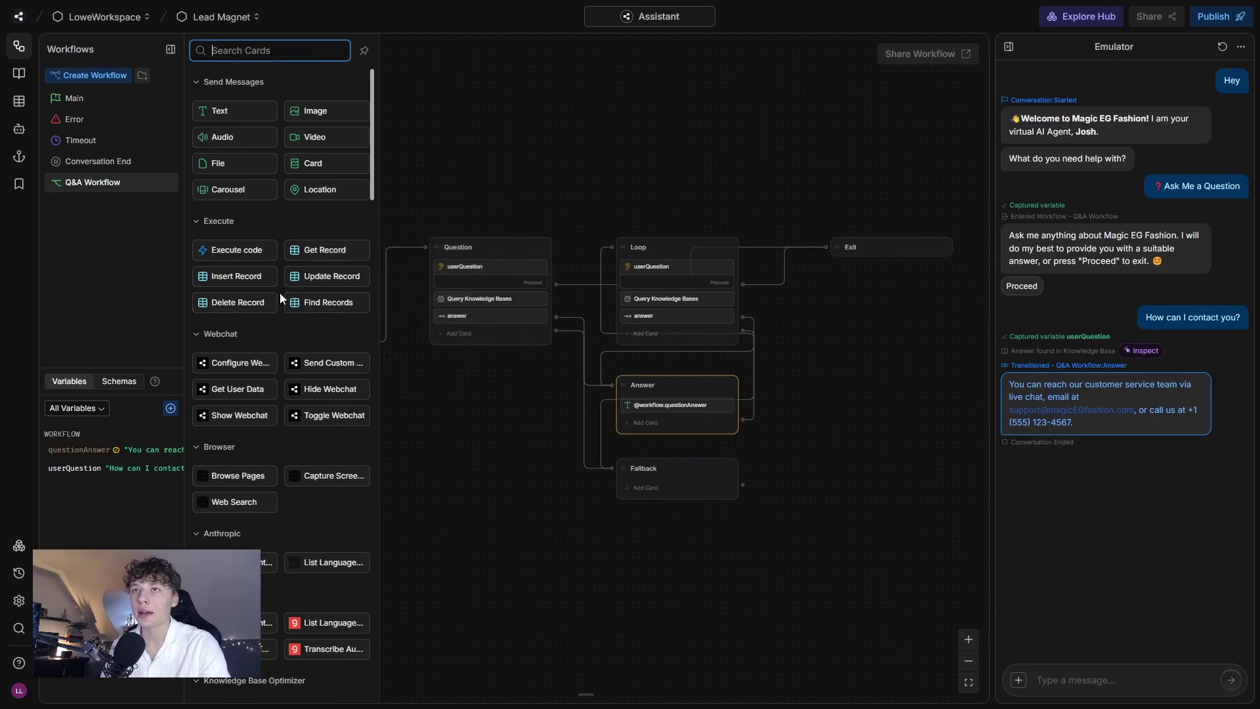
pyautogui.click(255, 278)
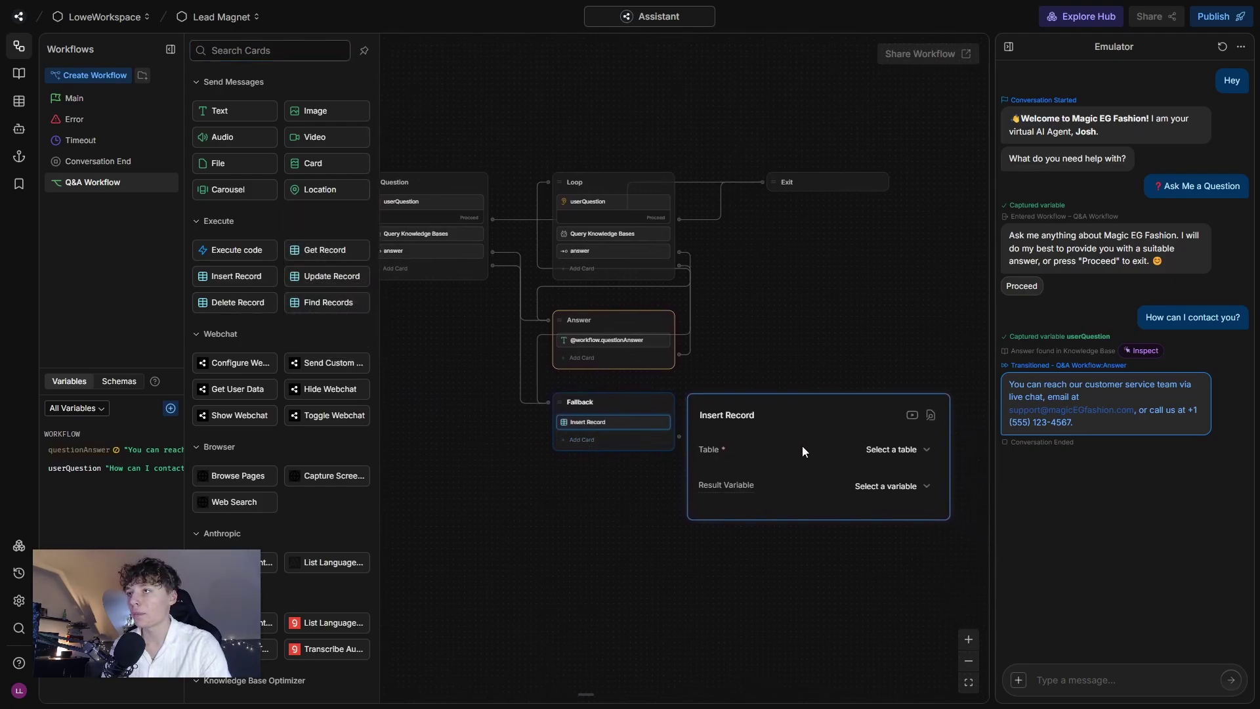
pyautogui.click(900, 449)
pyautogui.click(904, 522)
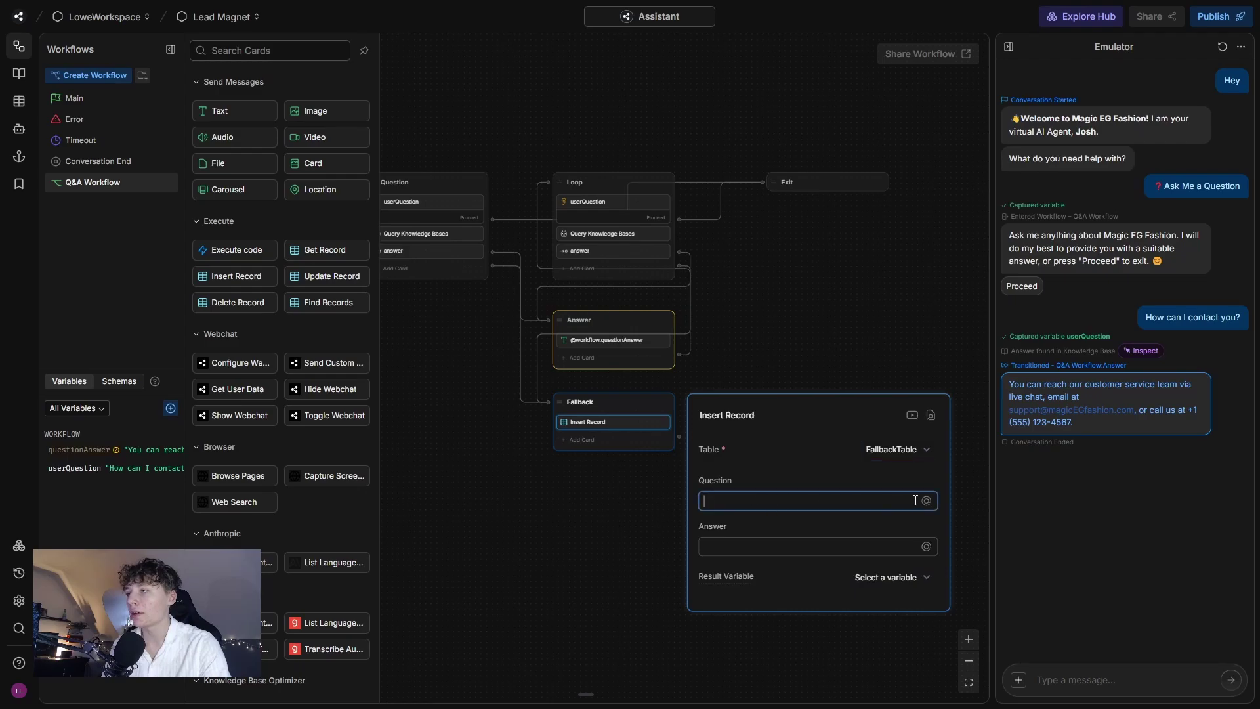
# Set the inserted record's Question value to the workflow.userQuestion variable, leaving Answer empty
pyautogui.click(926, 501)
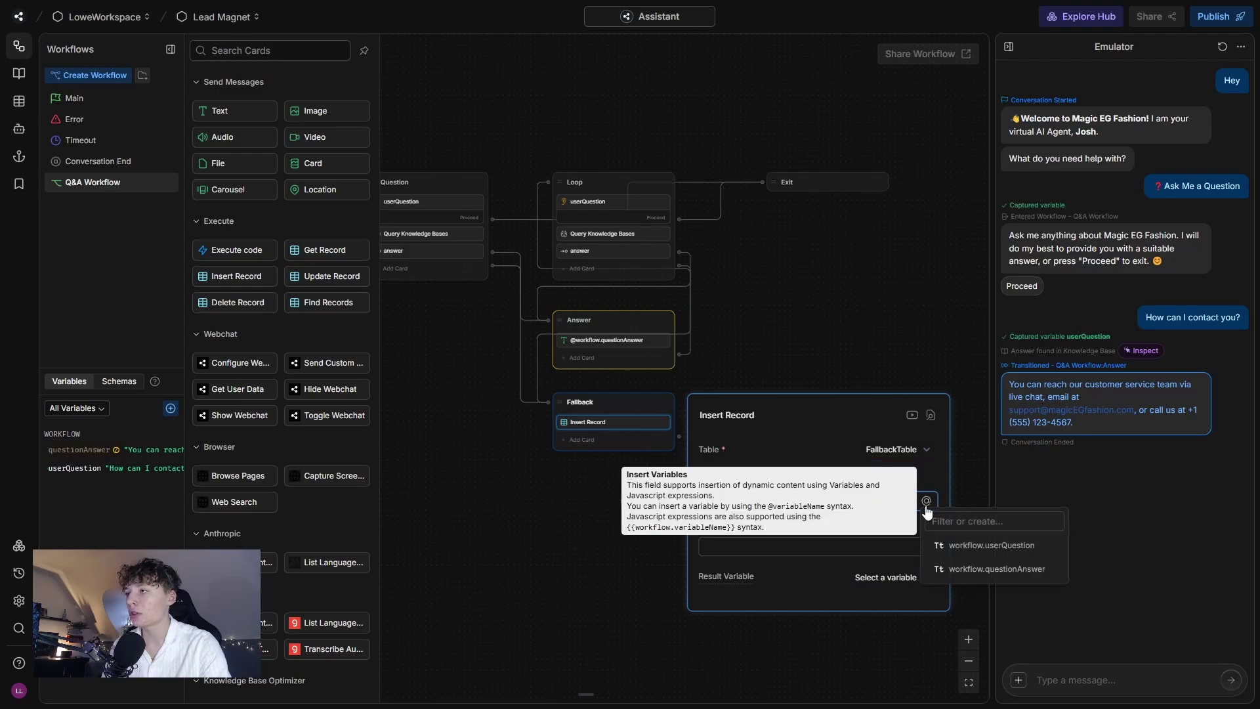
pyautogui.click(955, 545)
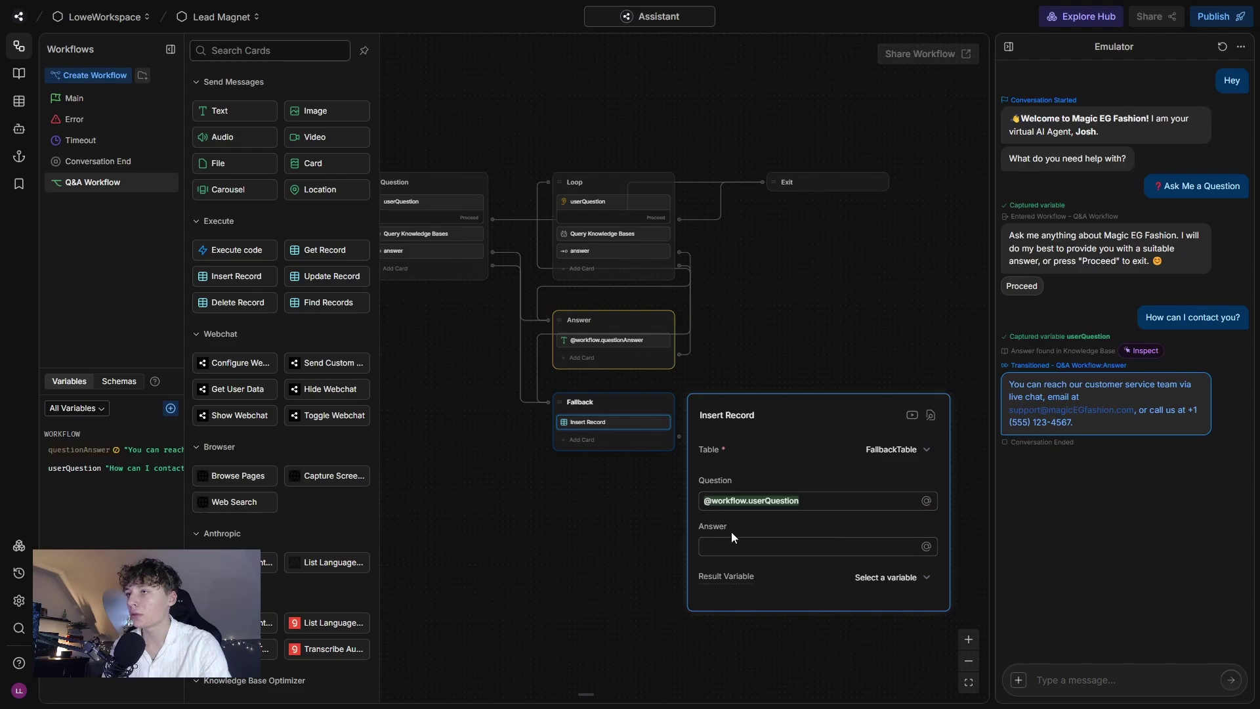
pyautogui.click(601, 516)
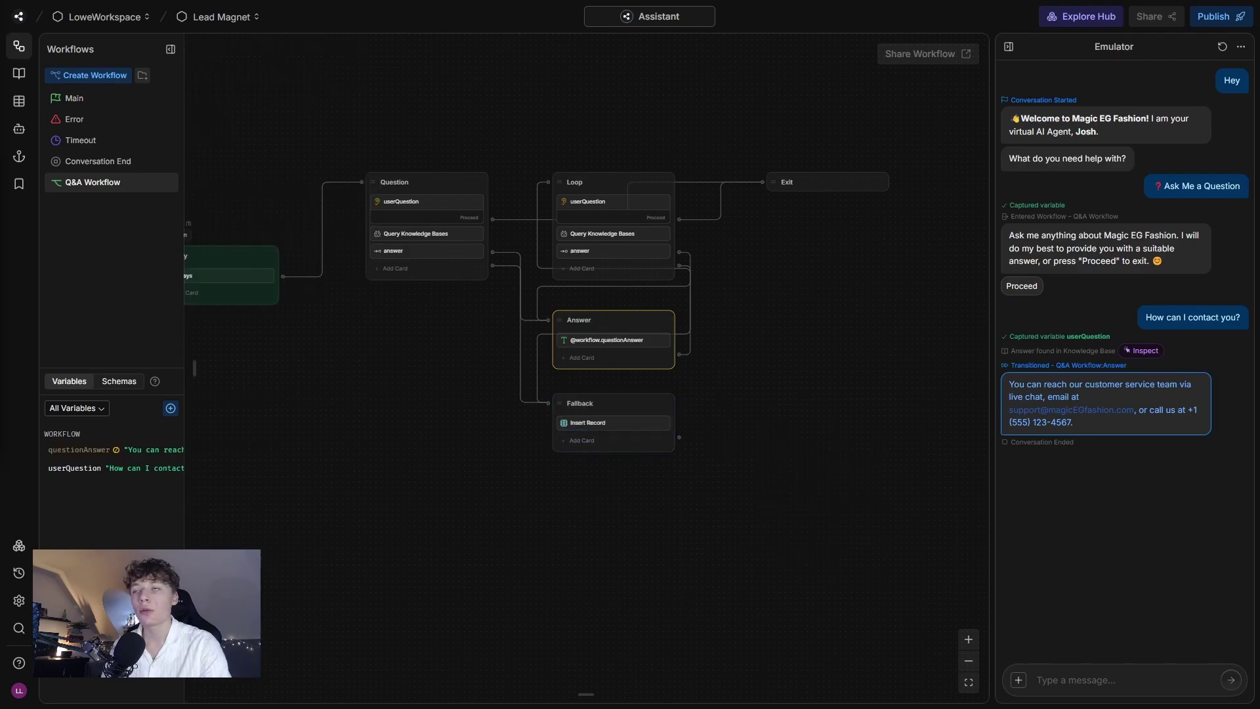
# Add a Text card to the Fallback node saying "I am so sorry but I couldn't find an answer to your question in my knowledge base."
pyautogui.click(568, 447)
pyautogui.click(221, 110)
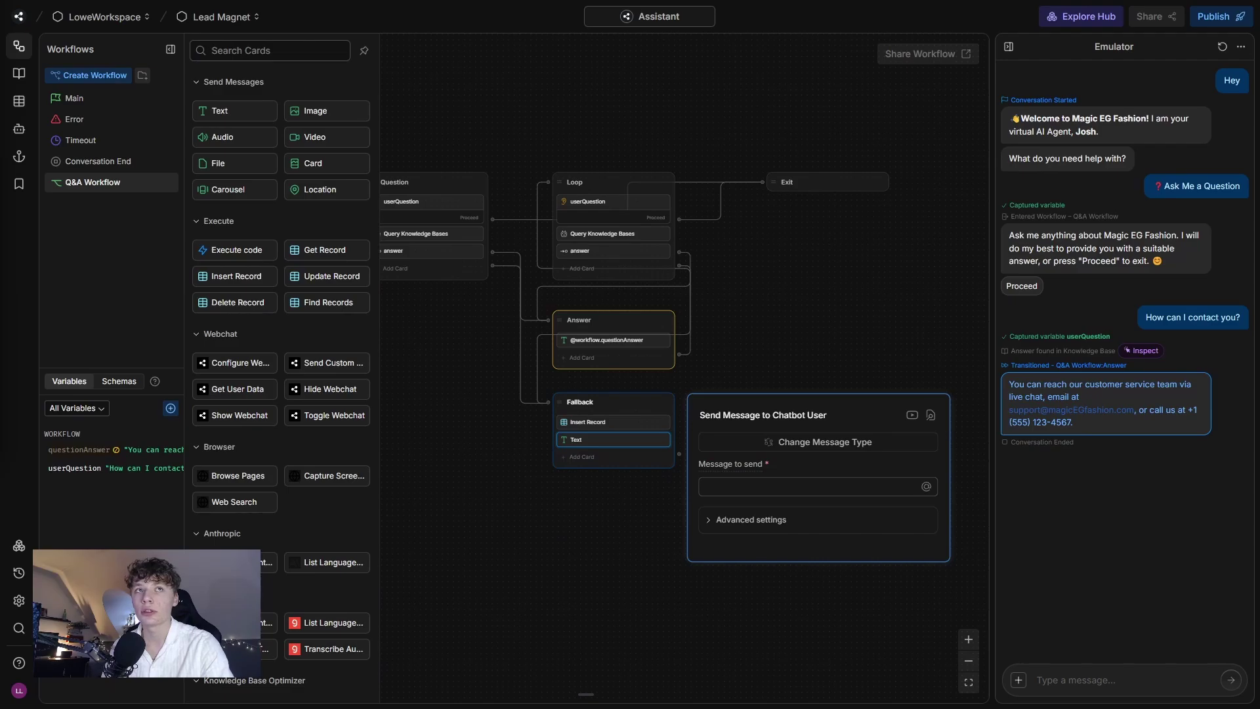
pyautogui.click(740, 486)
pyautogui.write("I am so sorry but I couldn't find an answer to your question in my knowledge base.")
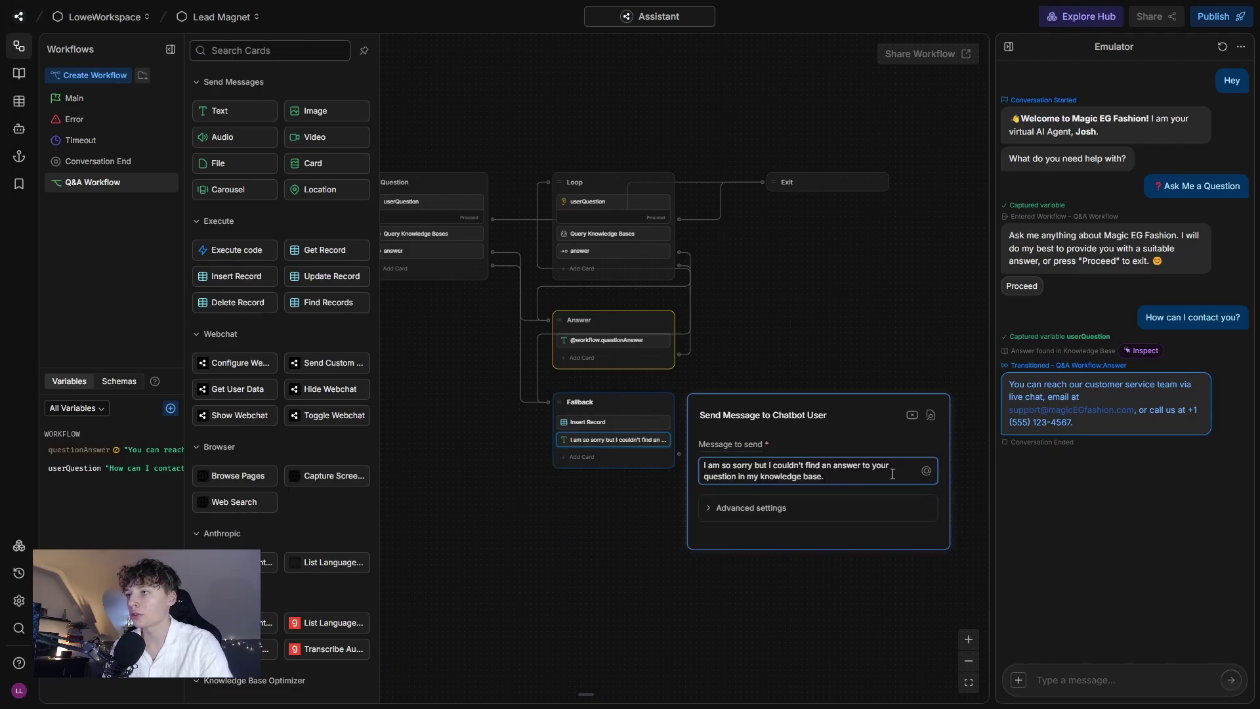
pyautogui.click(590, 503)
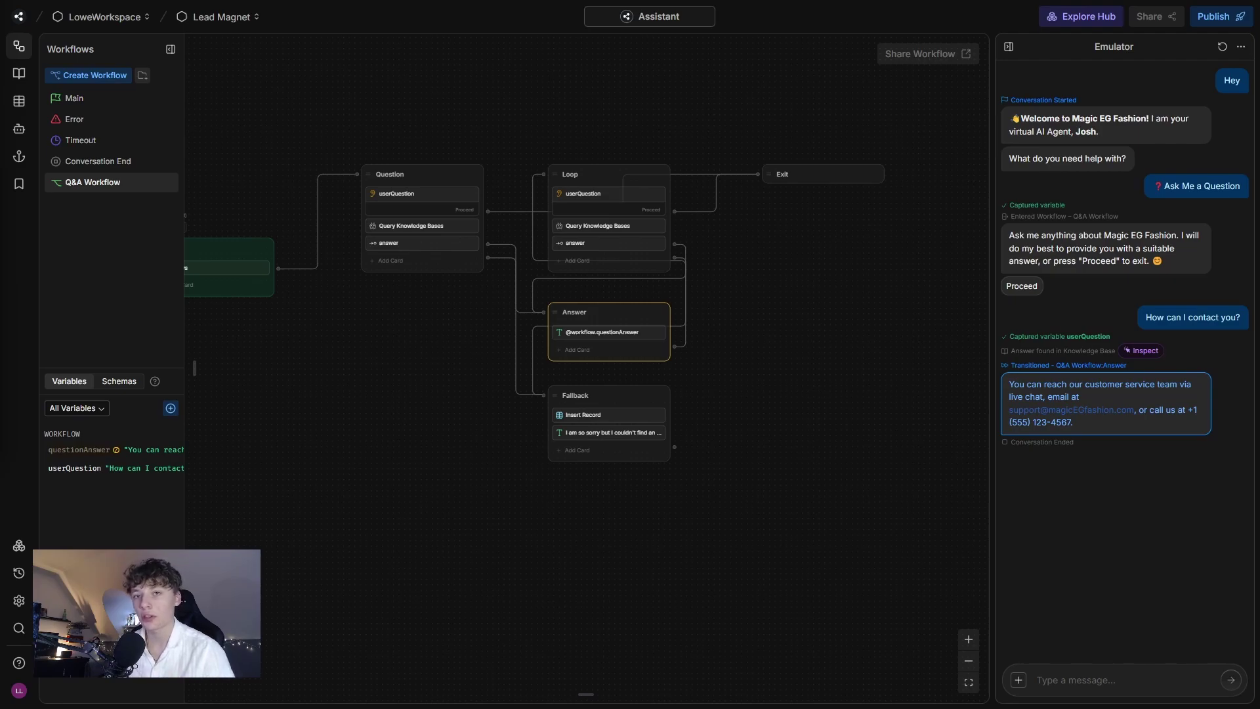
# Add a Boolean capture card to the Fallback node asking "Would you like to contact us personally?"
pyautogui.click(590, 450)
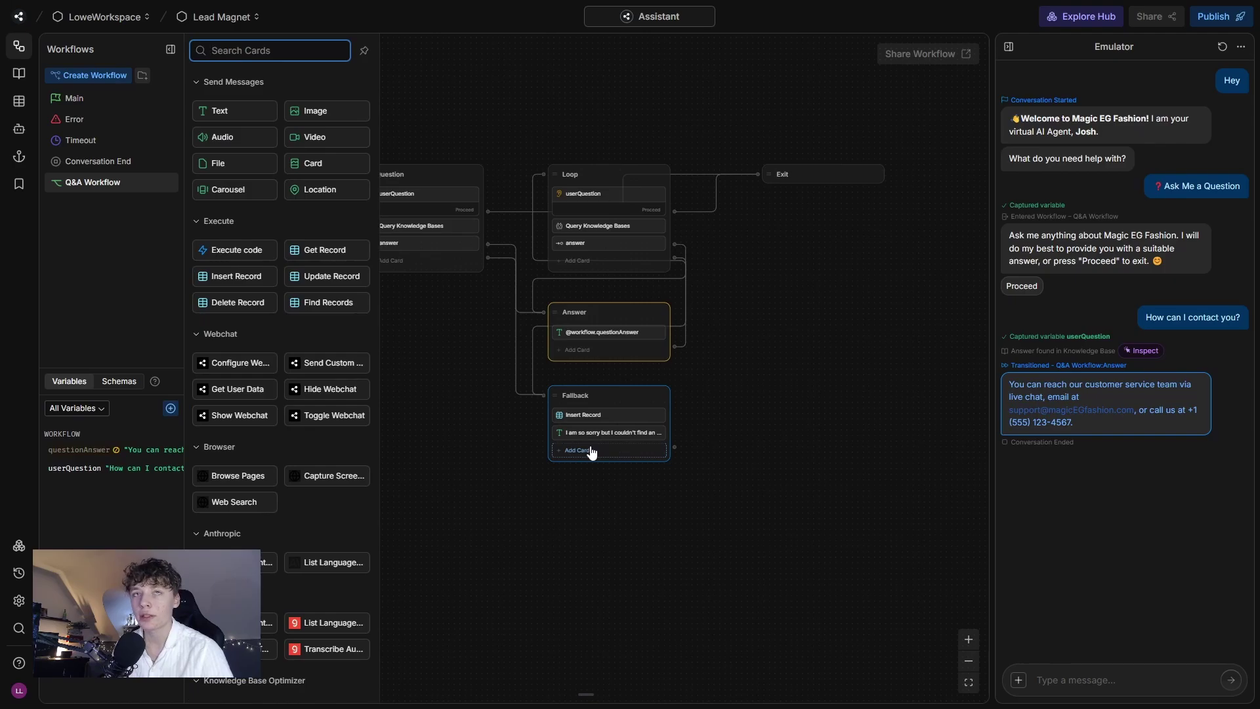
pyautogui.scroll(-15, 280, 461)
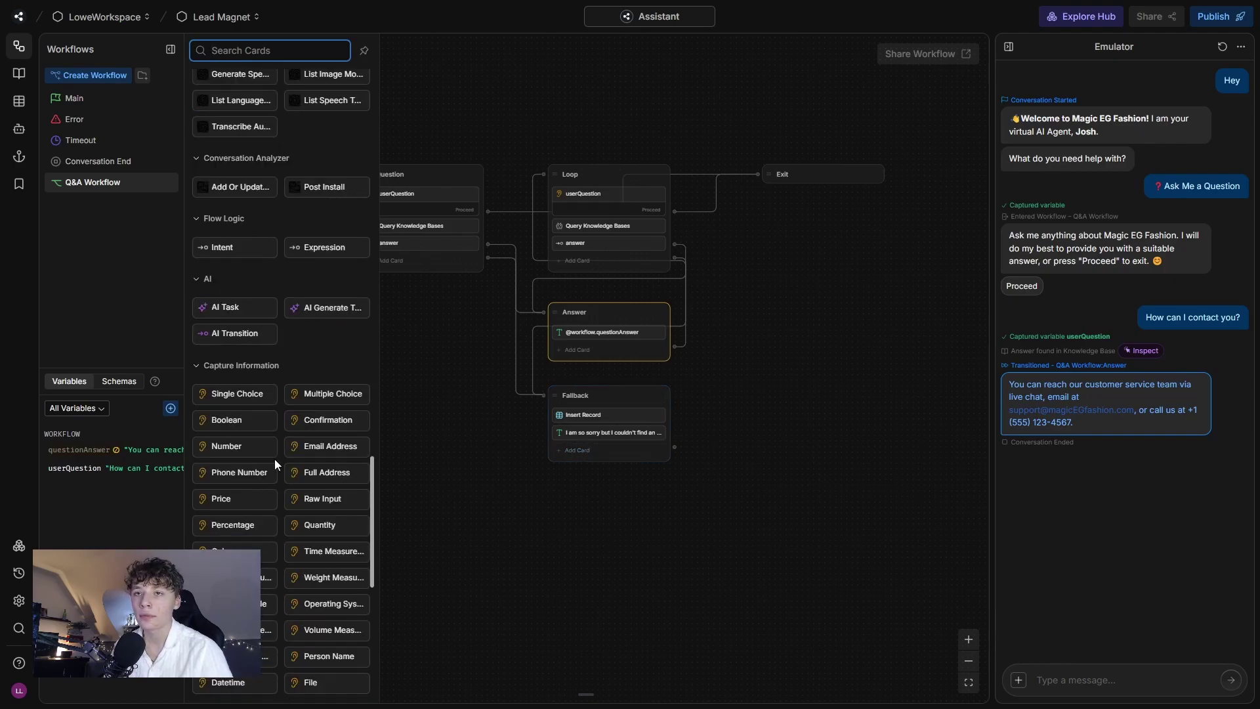
pyautogui.click(220, 420)
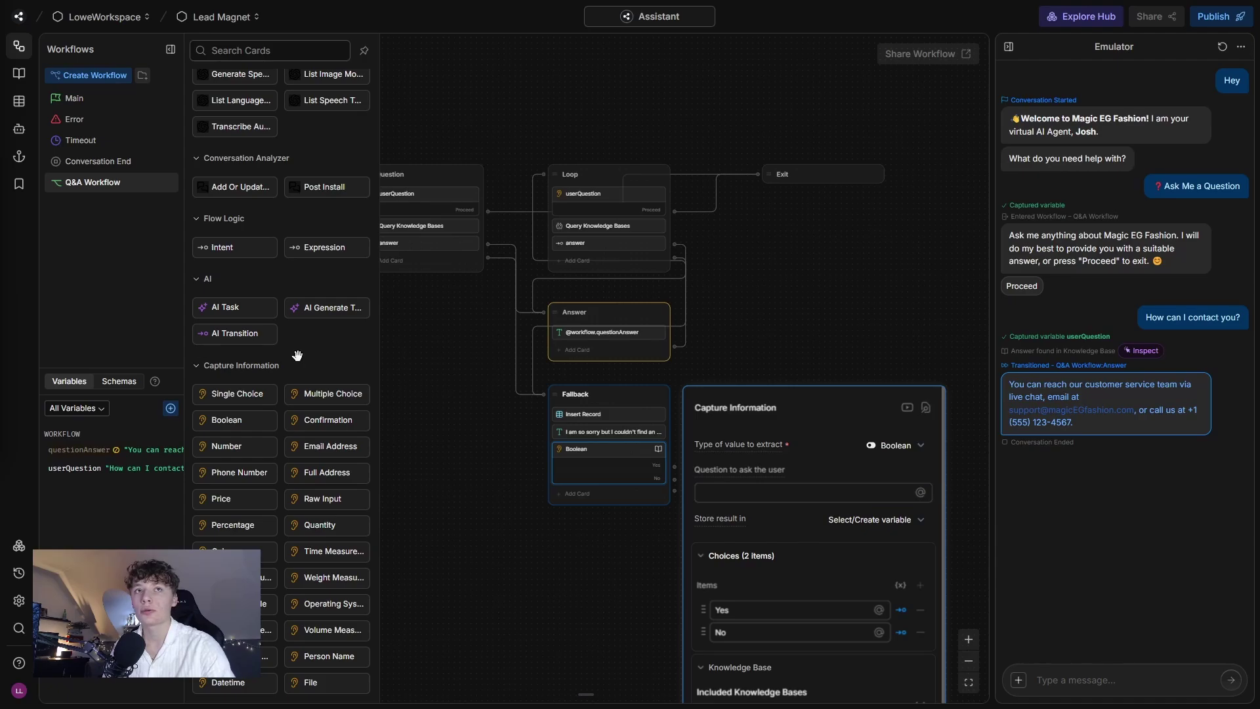
pyautogui.click(735, 494)
pyautogui.write('Would you like to contact us personally?')
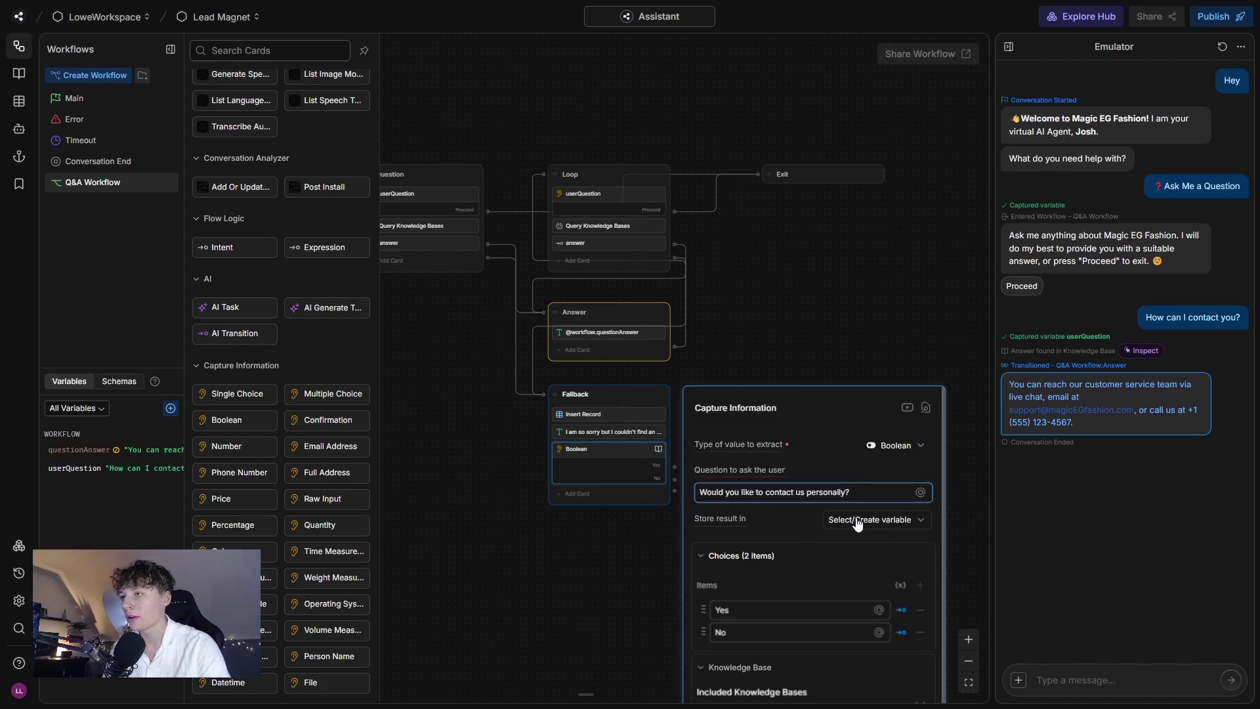
# Disable knowledge base search on the Boolean card and set its number of retries to 0
pyautogui.scroll(-1, 798, 603)
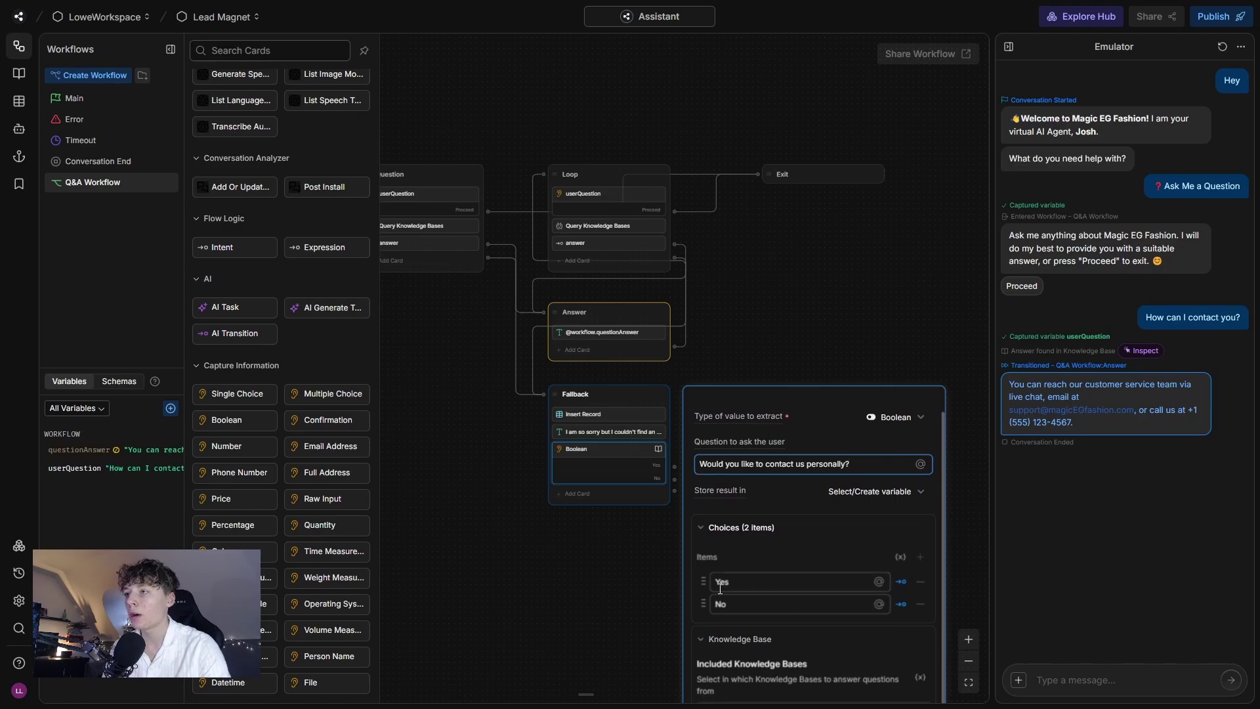
pyautogui.scroll(-3, 739, 631)
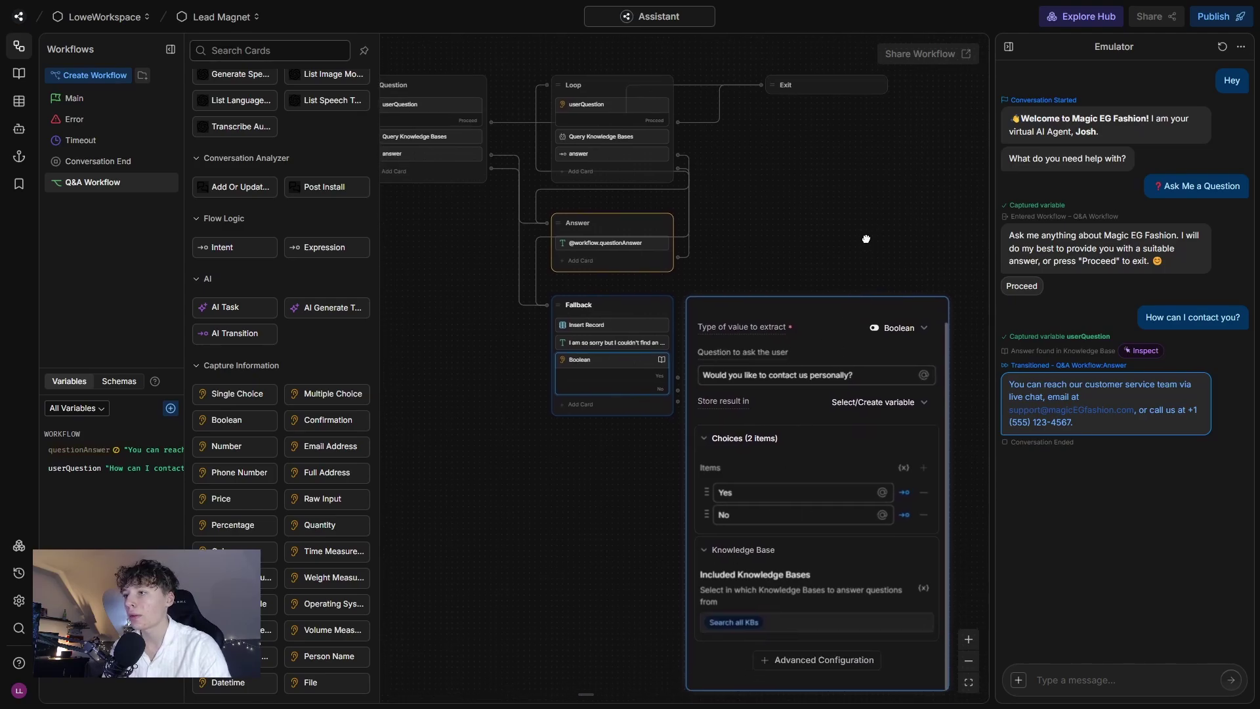
pyautogui.click(730, 647)
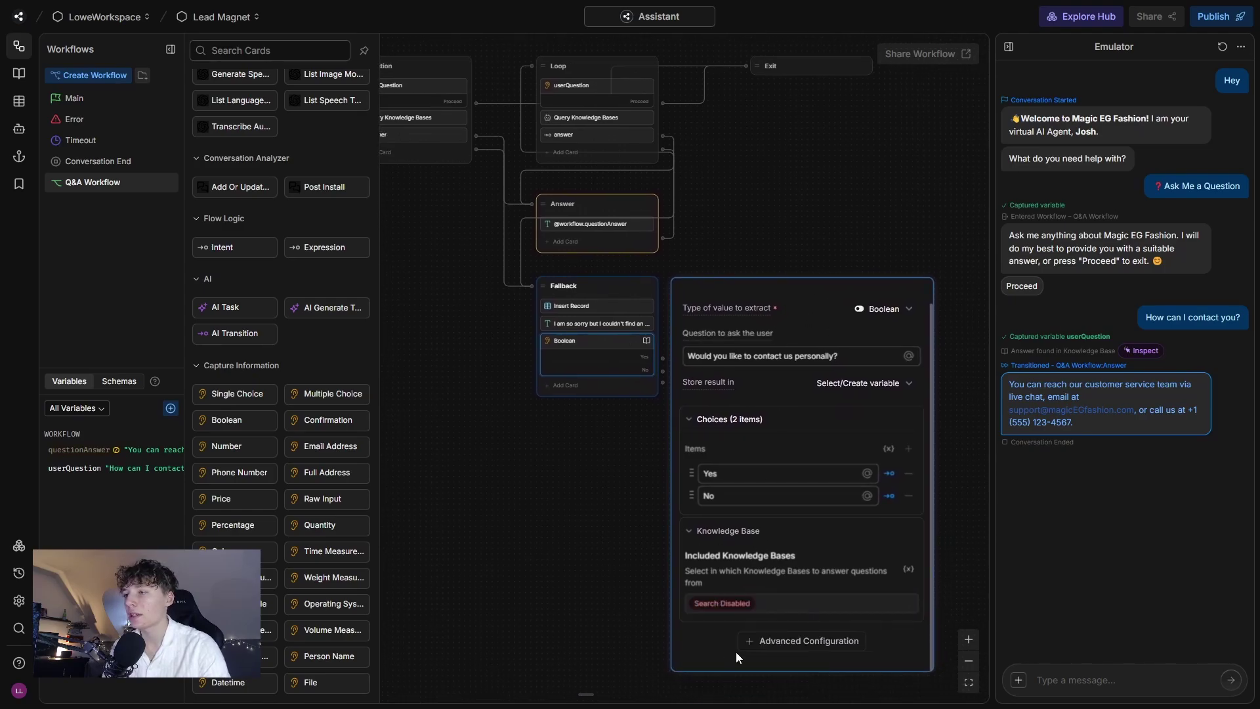
pyautogui.click(810, 639)
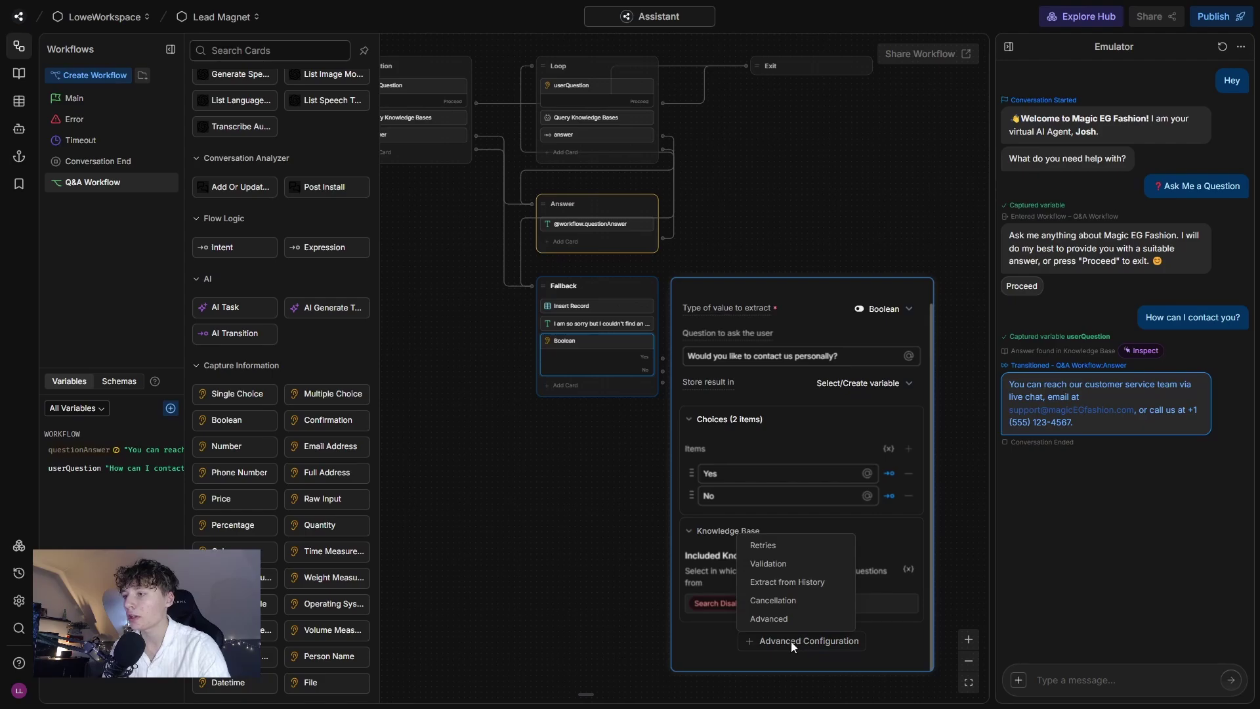
pyautogui.click(789, 546)
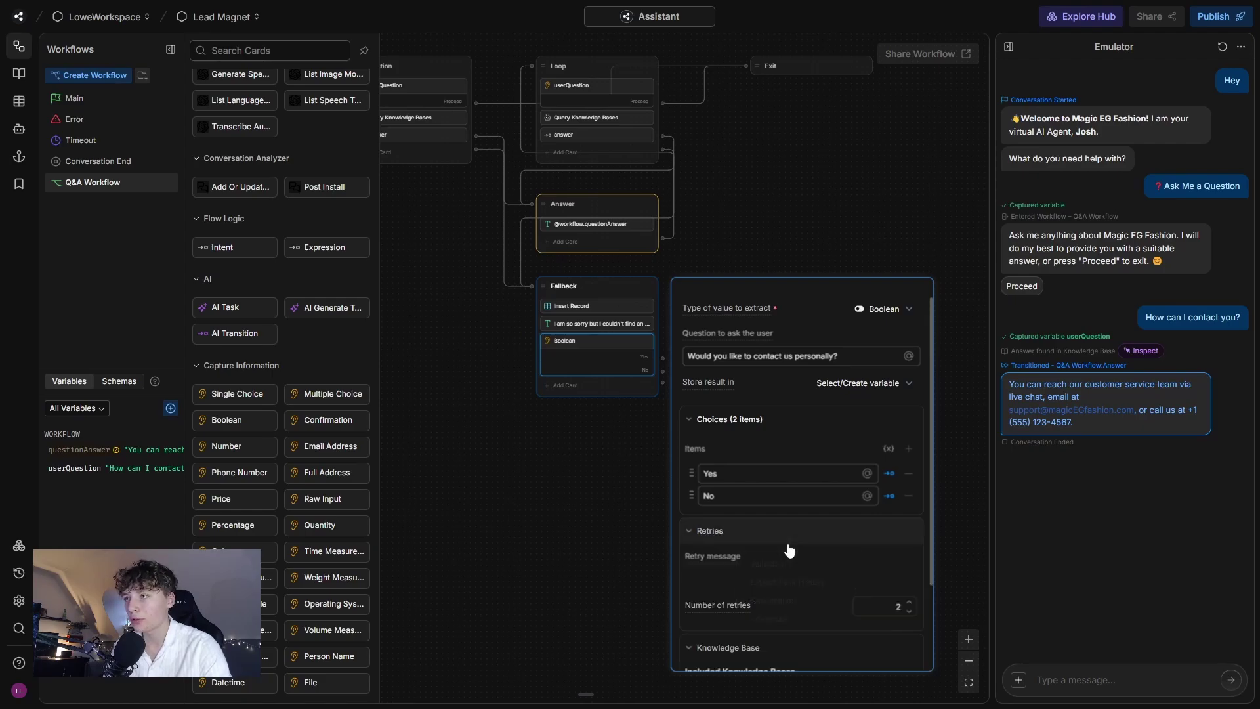
pyautogui.scroll(1, 933, 517)
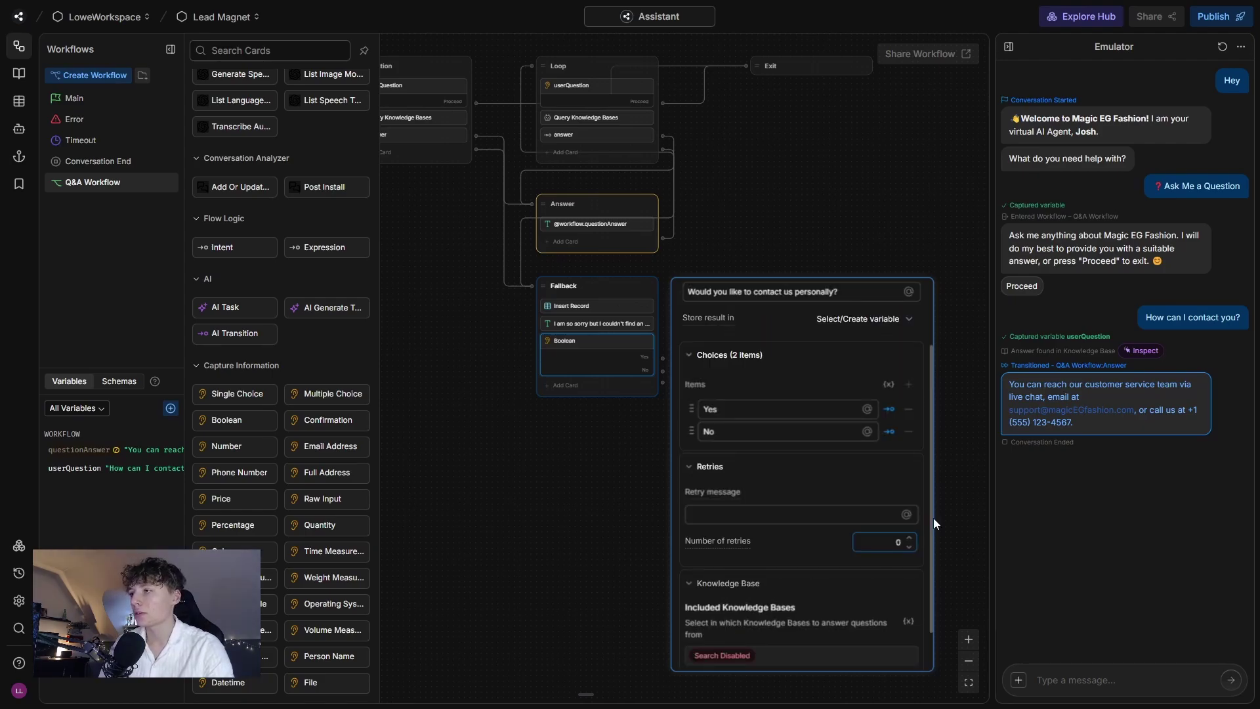
# Enable the advanced option on the Boolean card that adds a transition to handle failure
pyautogui.scroll(-1, 933, 518)
pyautogui.click(774, 644)
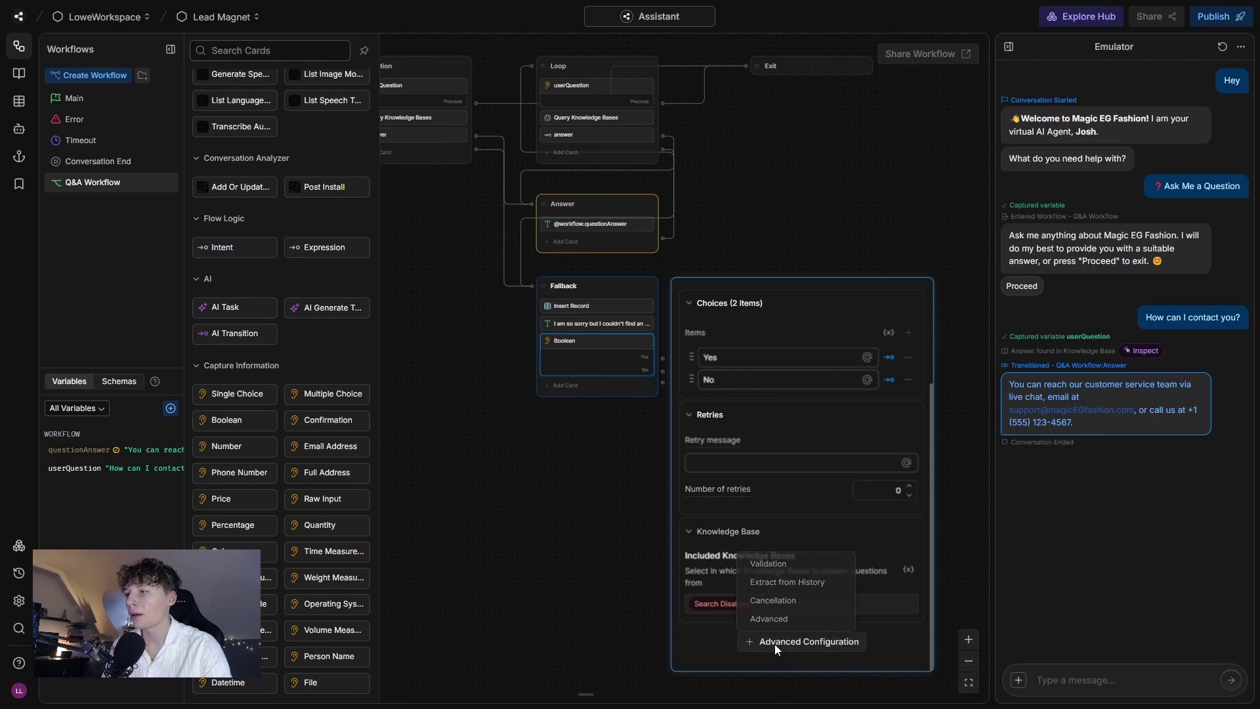
pyautogui.click(775, 619)
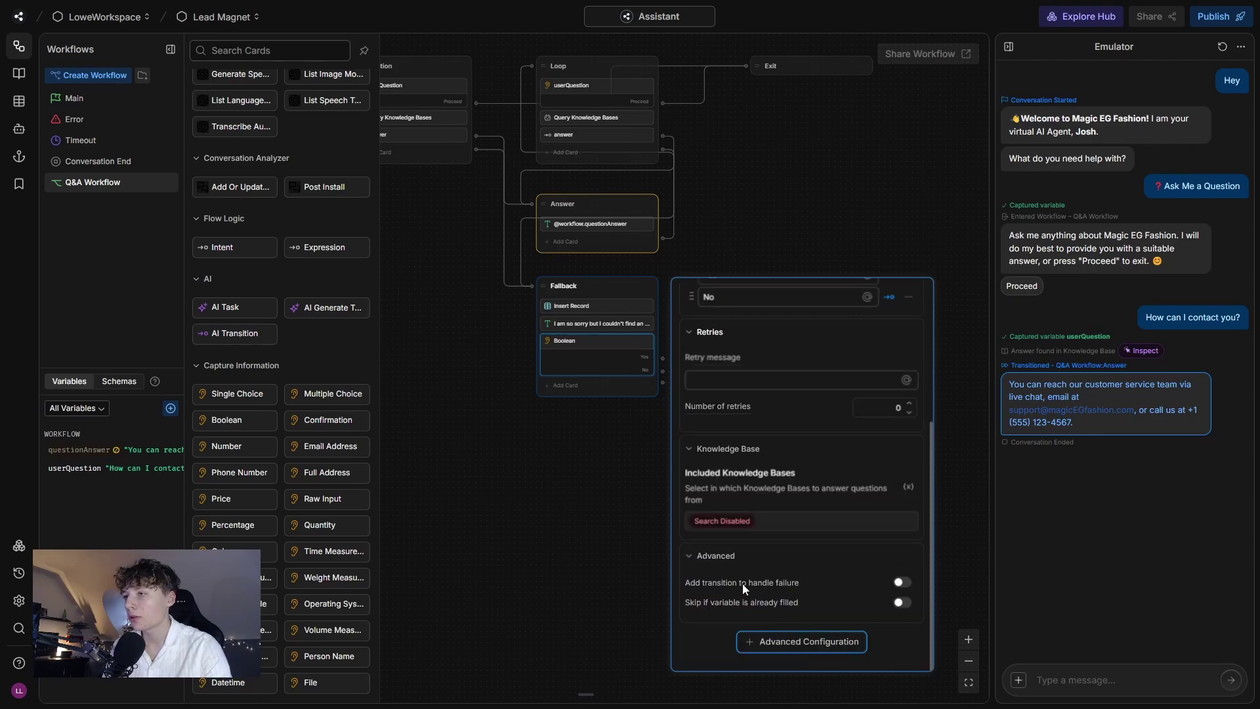
pyautogui.click(902, 582)
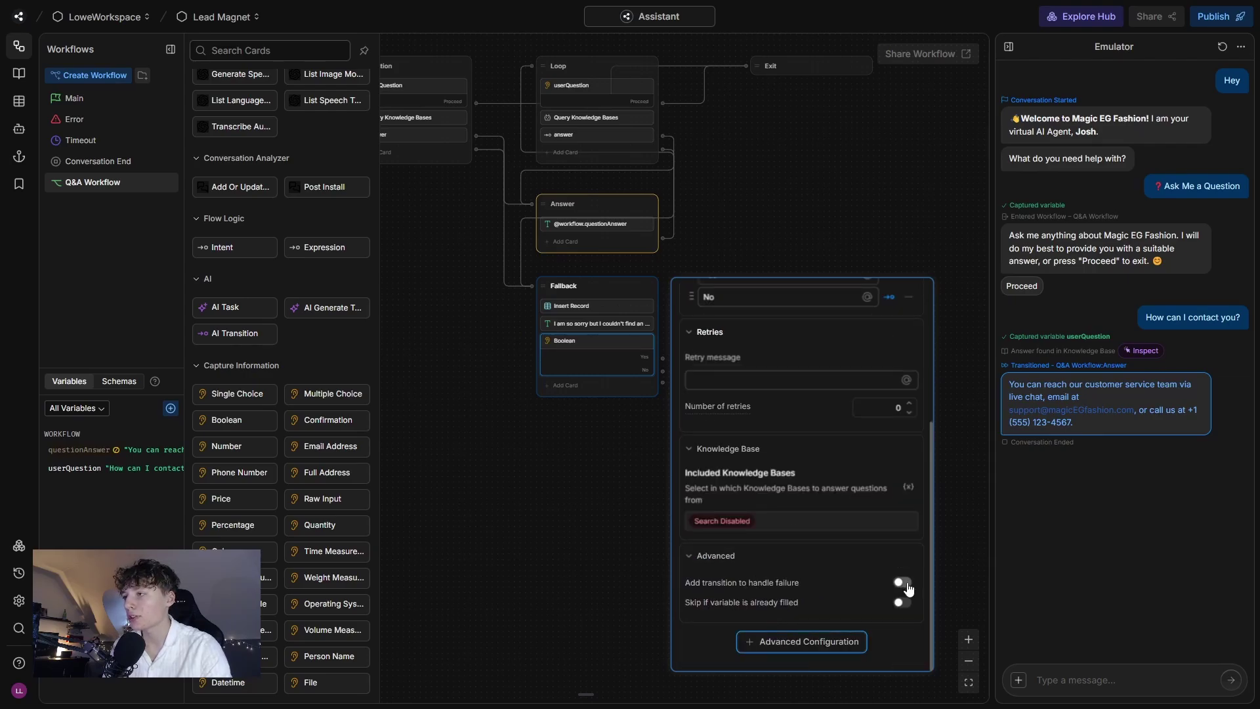
pyautogui.click(584, 498)
# Add a standard node named Failure beside the Fallback node and connect the Boolean card's On Failure output to it
pyautogui.rightClick(792, 321)
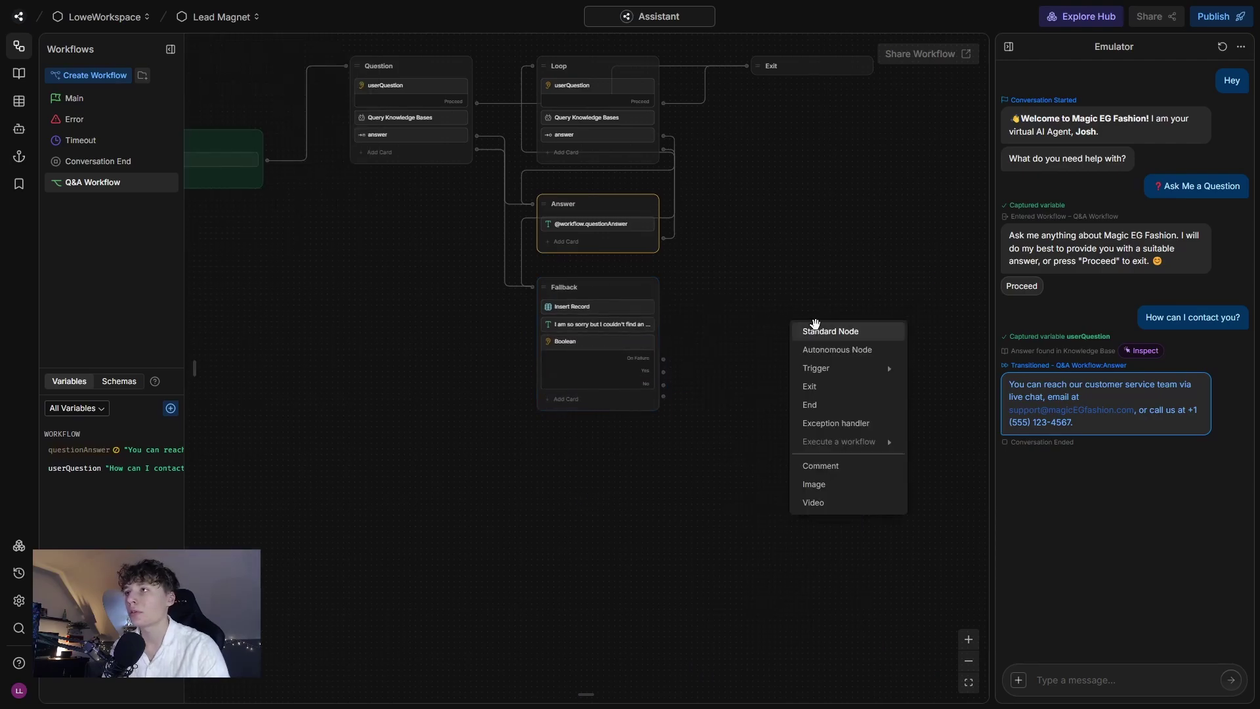
pyautogui.click(831, 331)
pyautogui.click(683, 362)
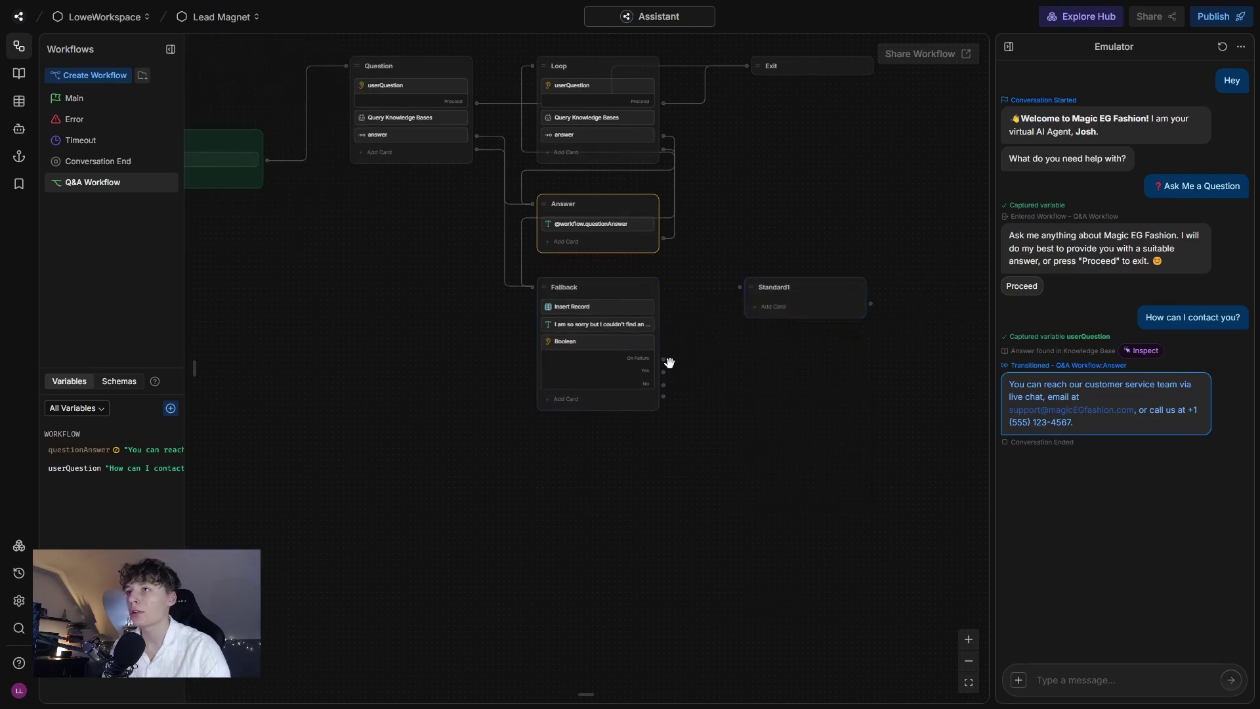
pyautogui.moveTo(667, 360); pyautogui.dragTo(761, 286)
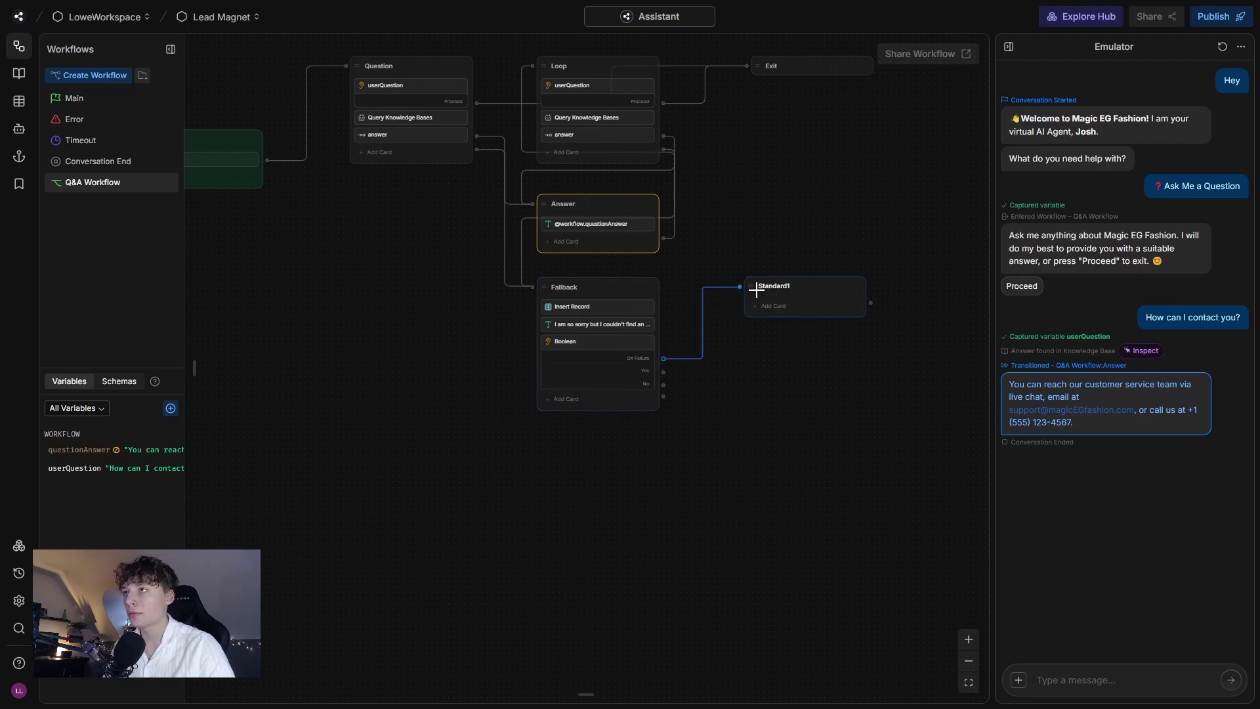
pyautogui.doubleClick(774, 286)
pyautogui.write('Failure')
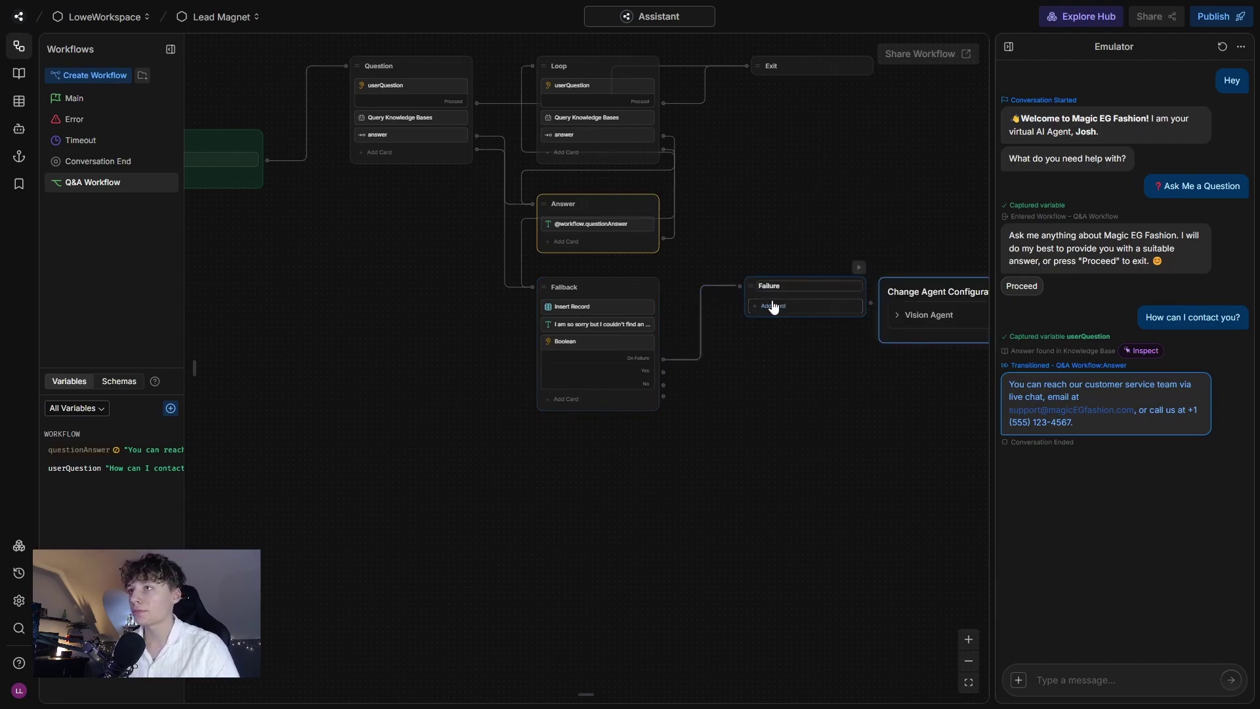
# Add an AI Transition card to the Failure node and set its text to categorize to {{event.preview}}
pyautogui.click(773, 306)
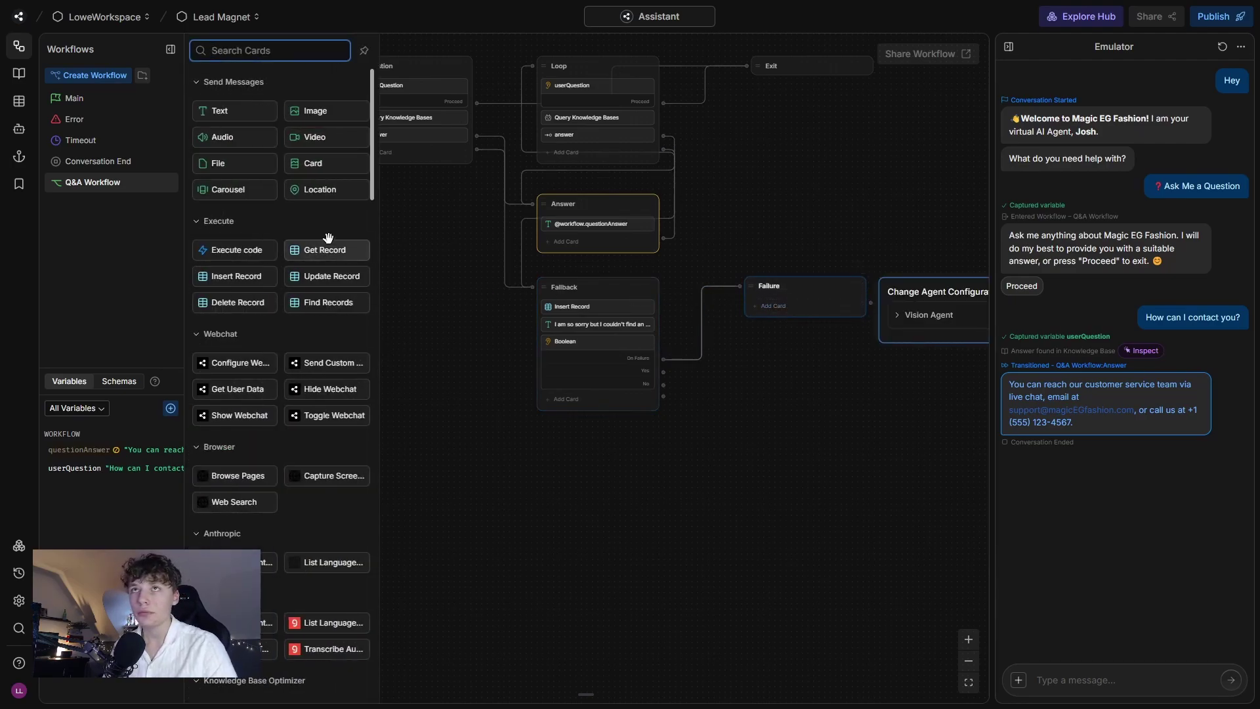
pyautogui.scroll(-3, 315, 384)
pyautogui.scroll(-6, 315, 384)
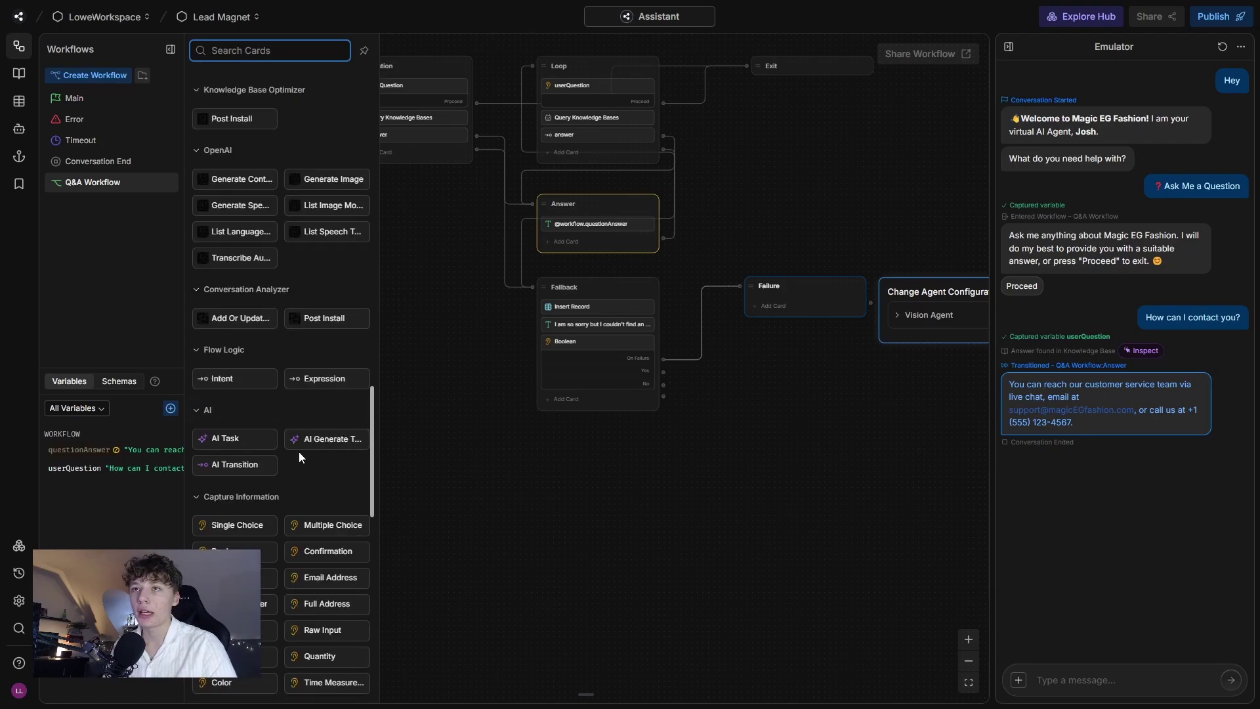
pyautogui.click(250, 467)
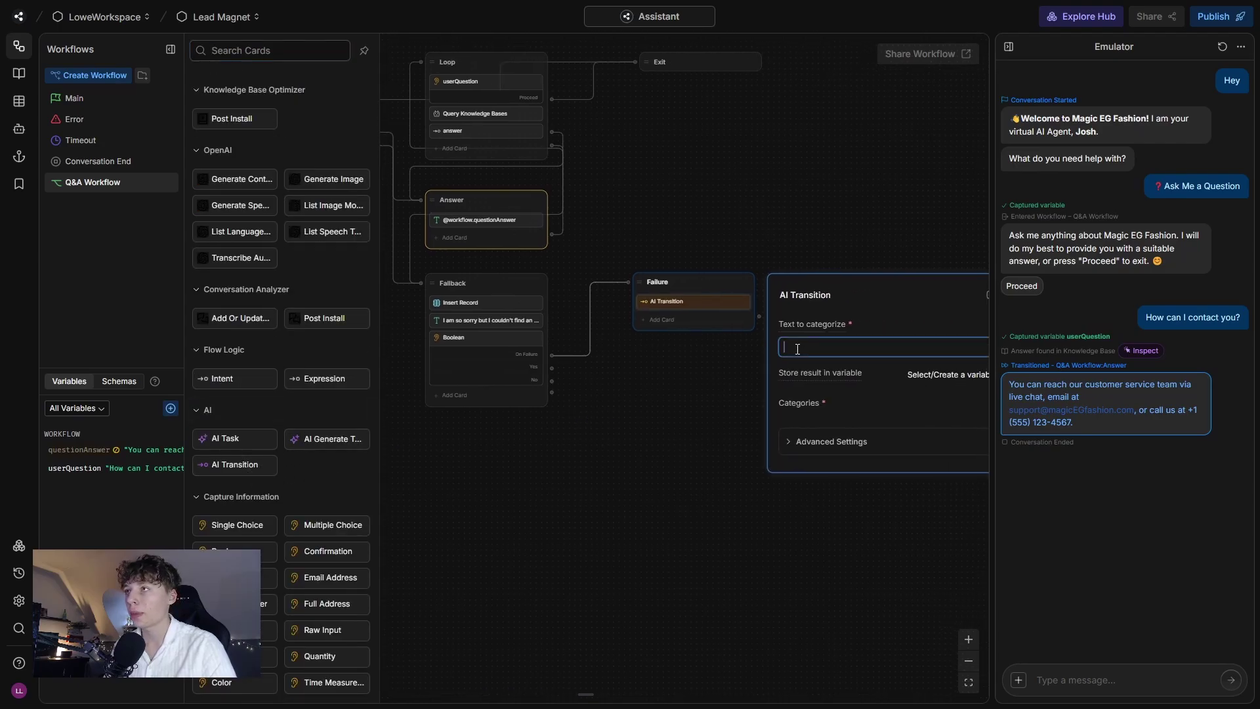
pyautogui.click(802, 353)
pyautogui.write('{{event.p')
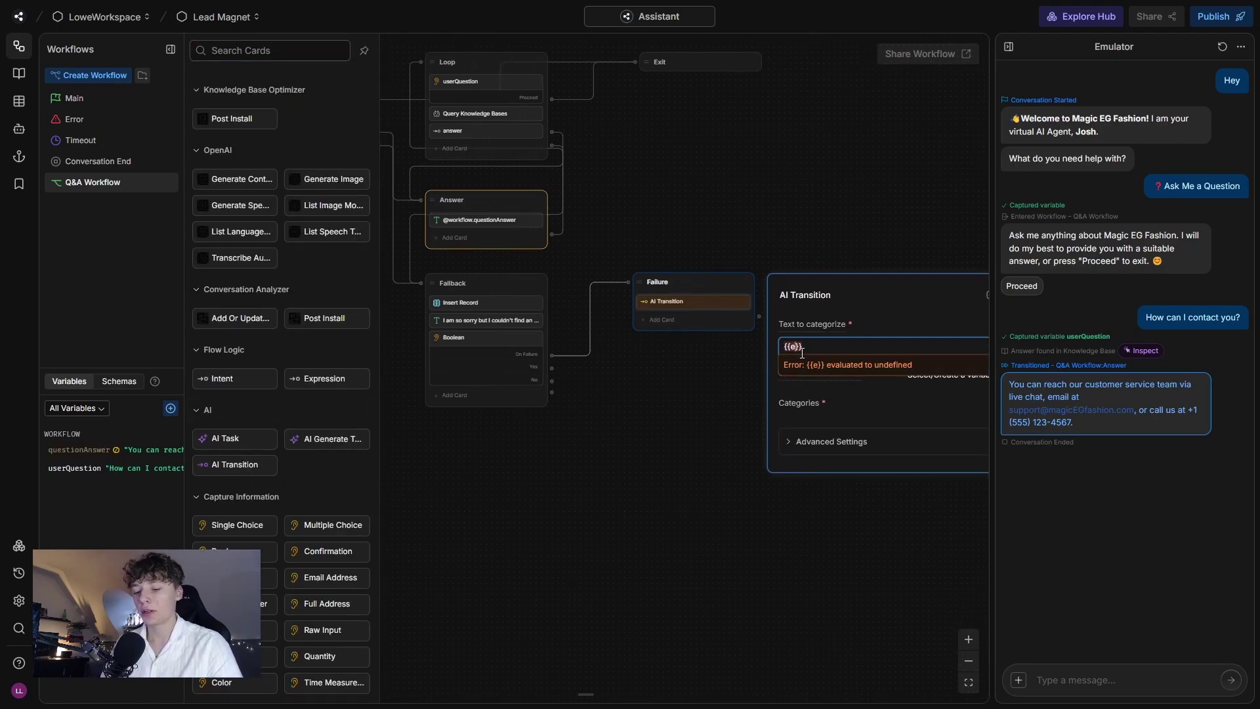
pyautogui.write('revoe')
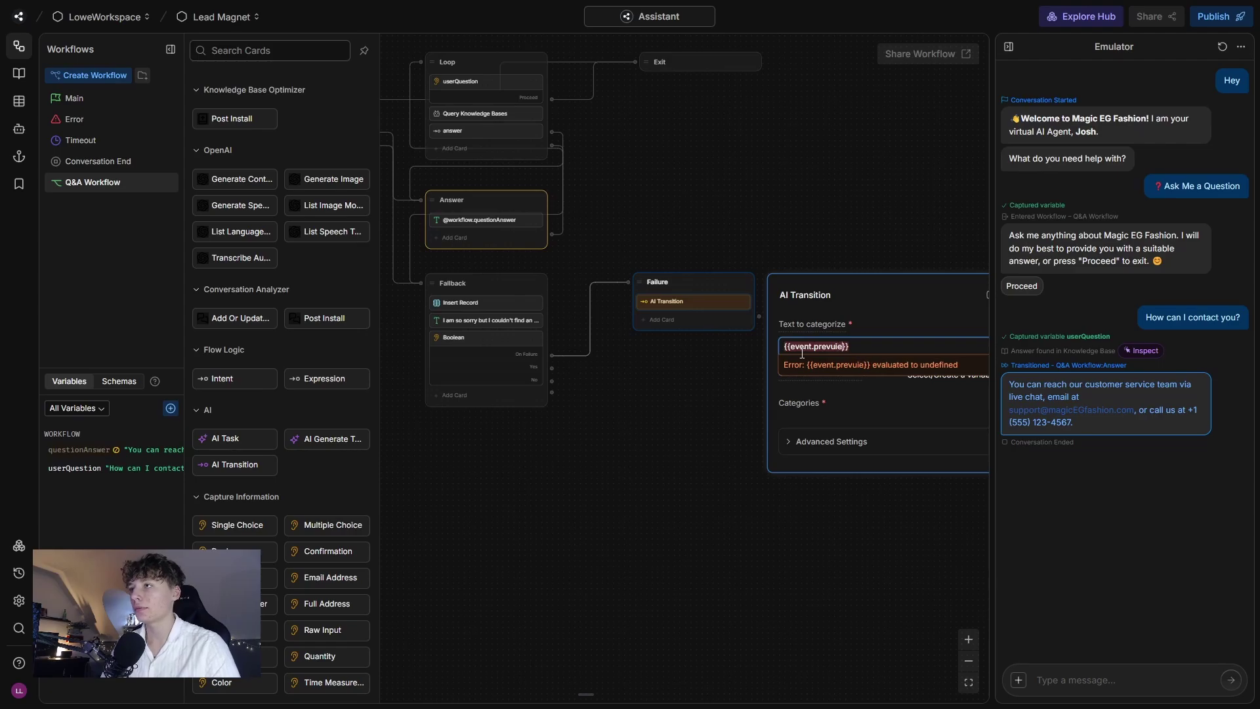
pyautogui.press('BackSpace')
pyautogui.press('BackSpace')
pyautogui.write('iew')
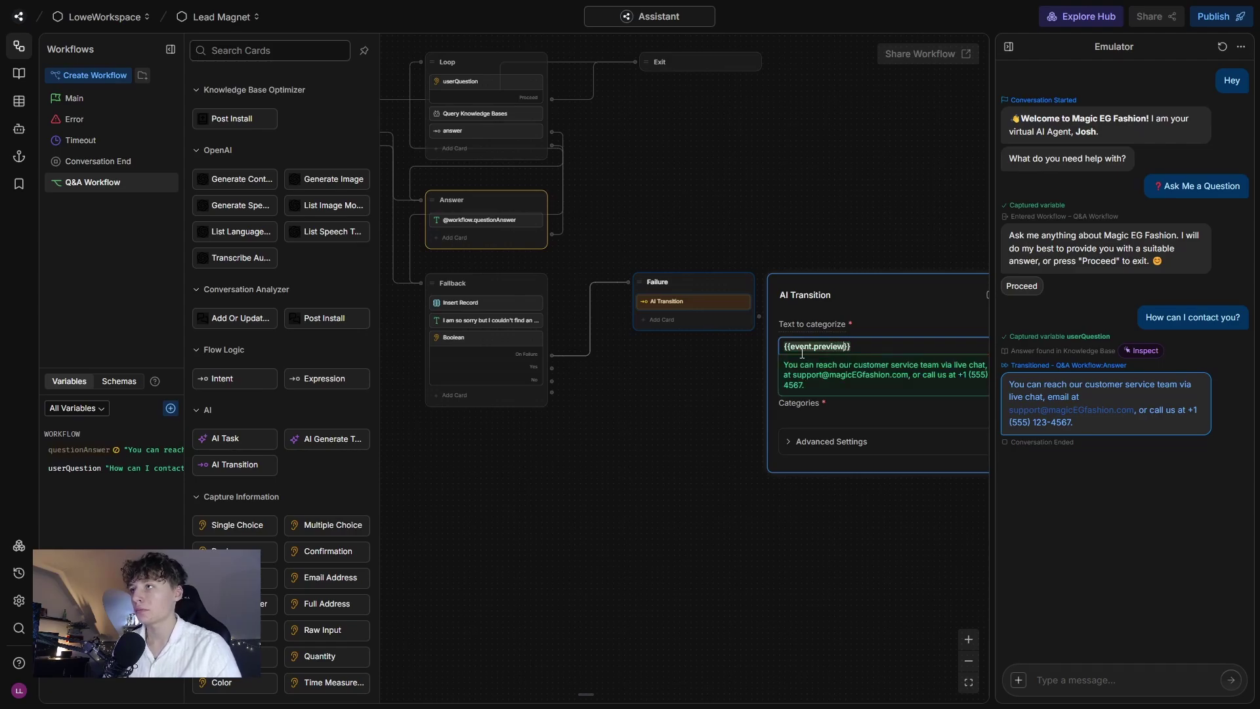
# Add the categories Question and Other to the Failure node's AI Transition card
pyautogui.moveTo(713, 454); pyautogui.dragTo(682, 447)
pyautogui.click(634, 293)
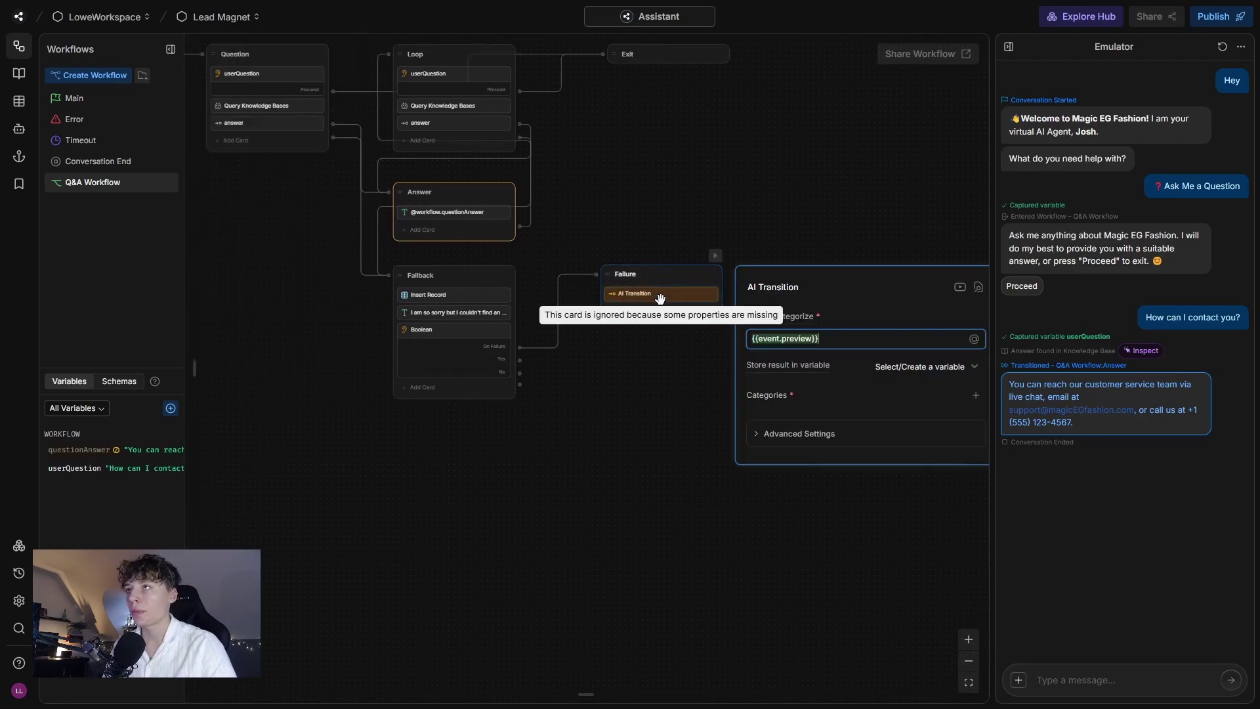
pyautogui.click(975, 395)
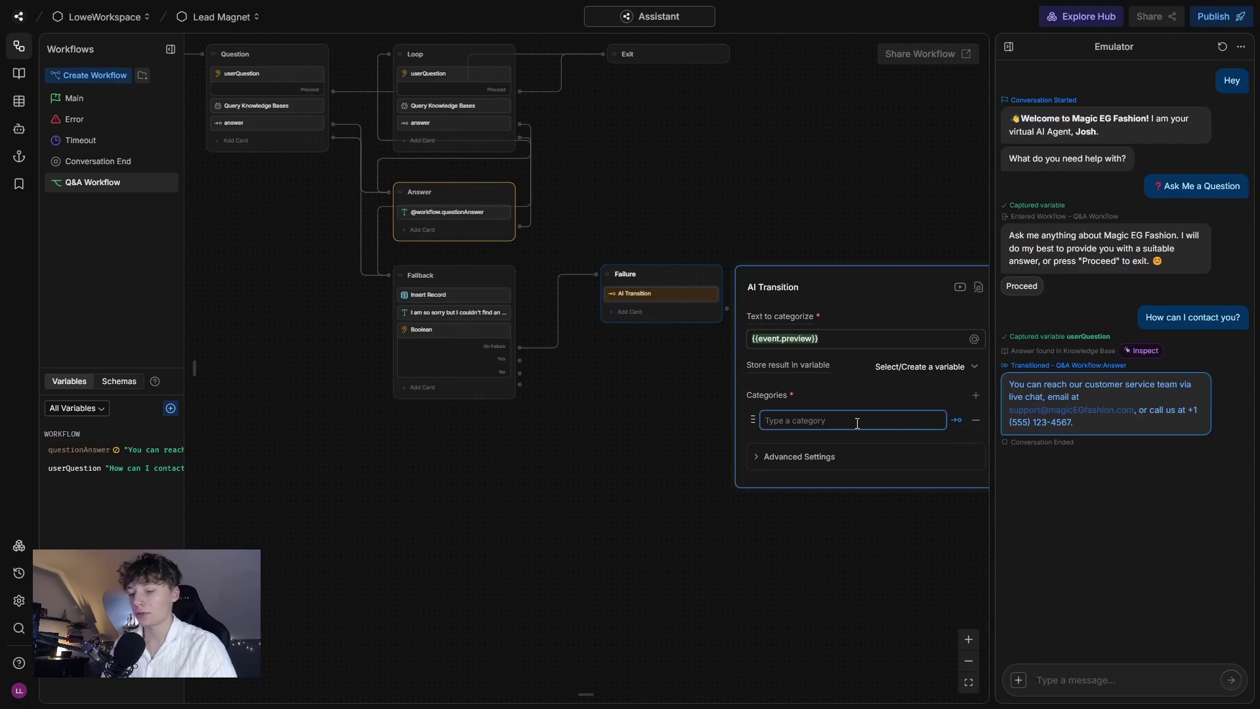
pyautogui.write('QUest')
pyautogui.press('BackSpace')
pyautogui.press('BackSpace')
pyautogui.press('BackSpace')
pyautogui.press('BackSpace')
pyautogui.press('BackSpace')
pyautogui.write('Que')
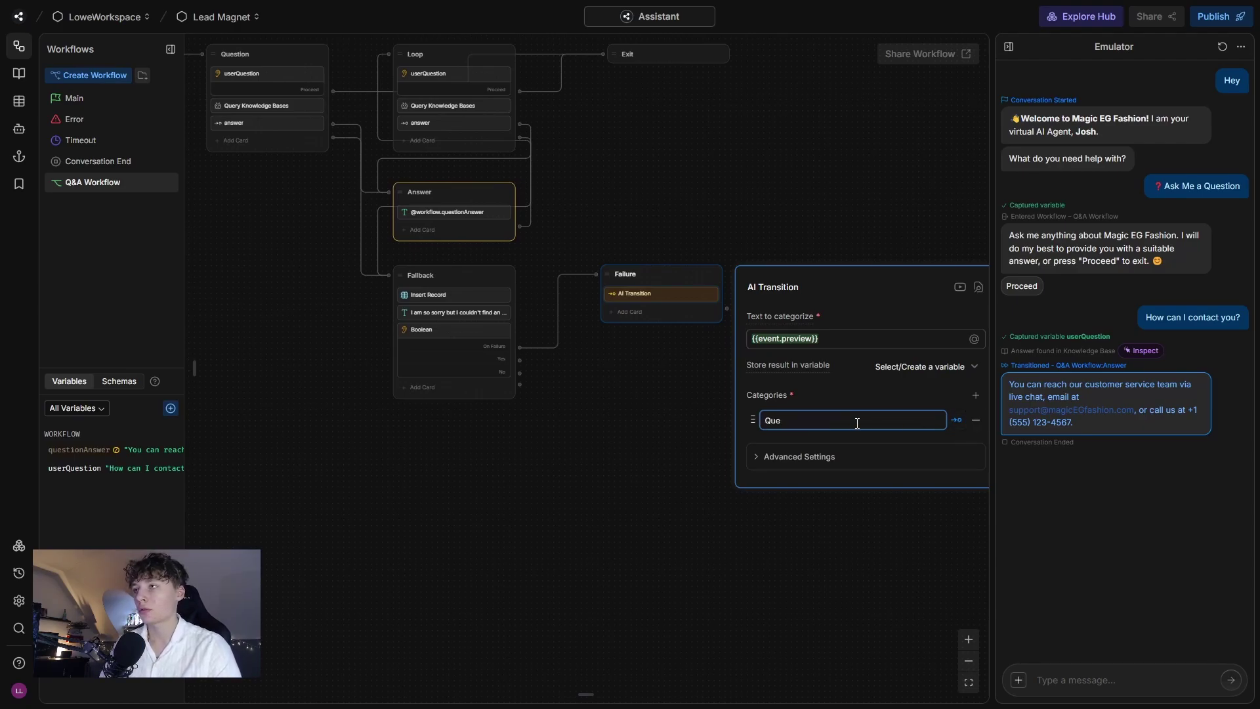
pyautogui.write('stion')
pyautogui.press('Return')
pyautogui.write('Oth')
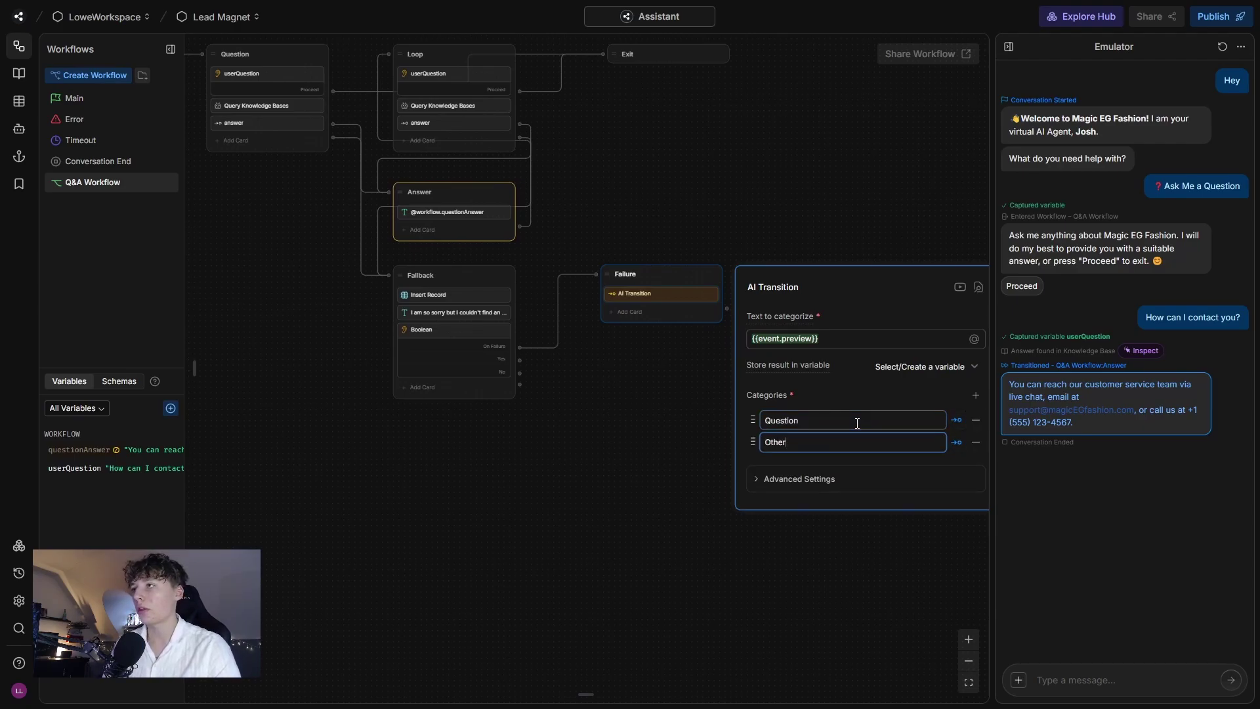
pyautogui.write('er')
# Enable Force classify in the AI Transition card's advanced settings and close the card
pyautogui.click(797, 478)
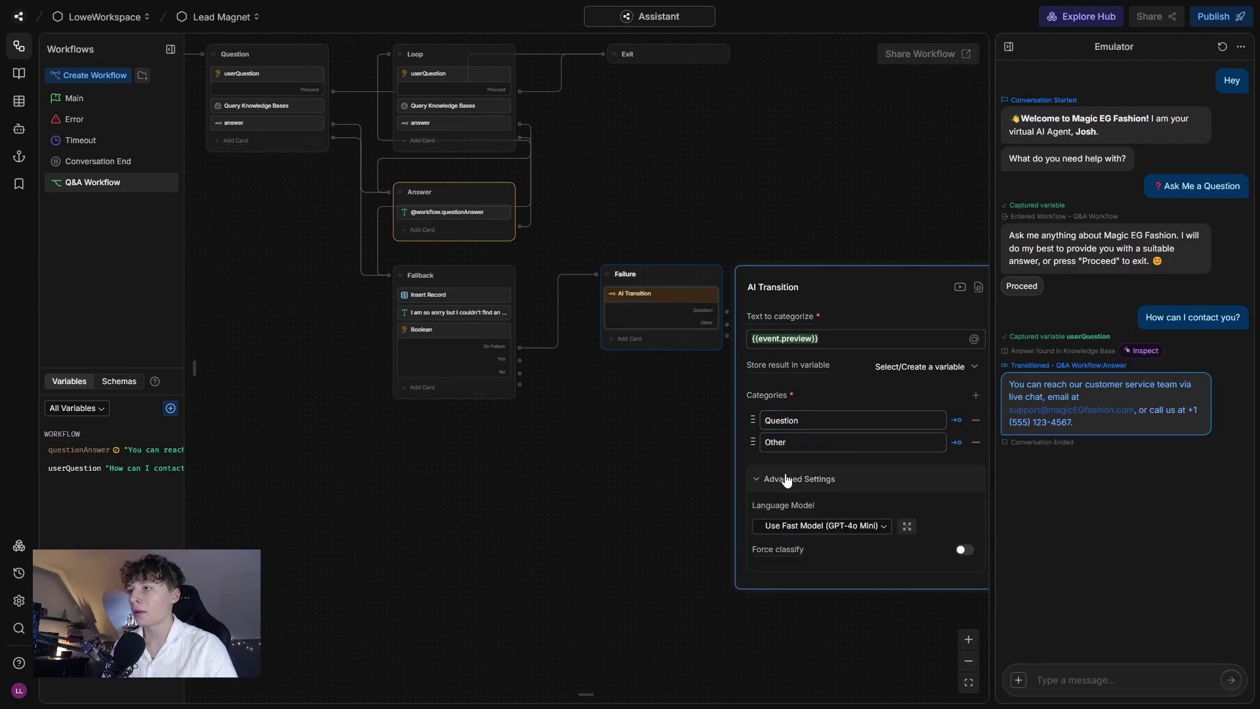
pyautogui.click(963, 550)
pyautogui.click(656, 436)
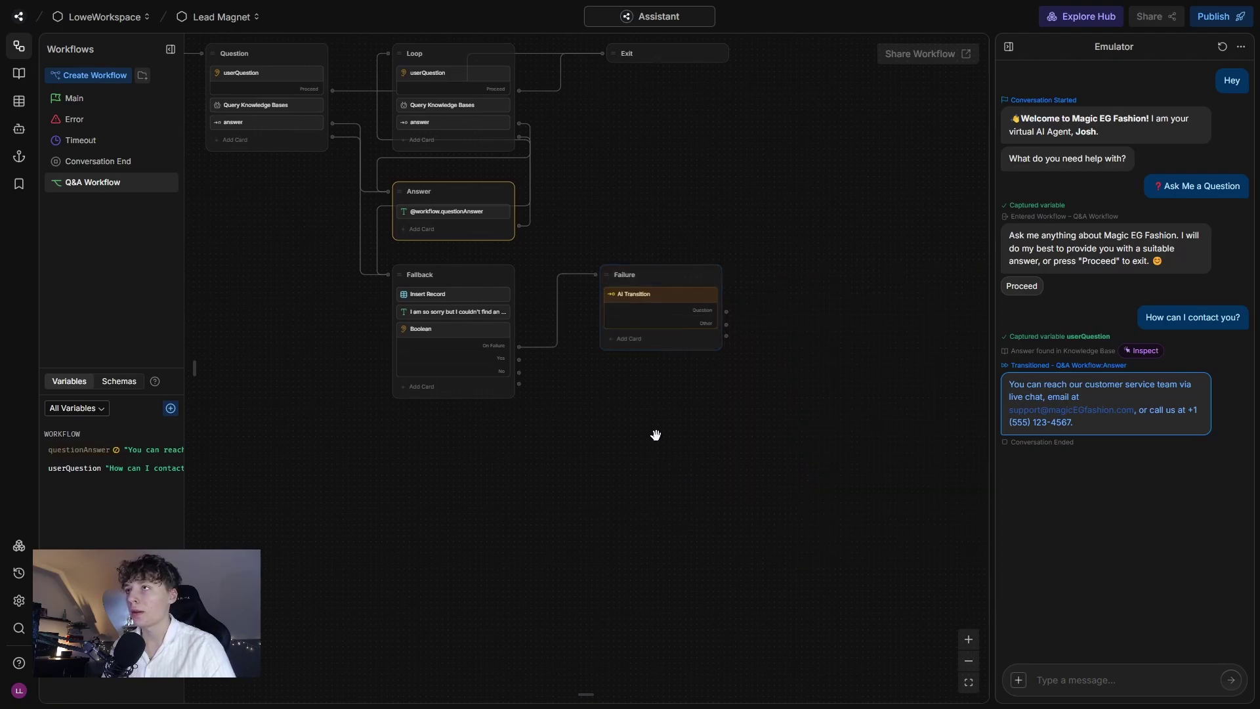
# Connect the Other output of the Failure node's AI Transition card to the Exit node
pyautogui.scroll(3, 655, 289)
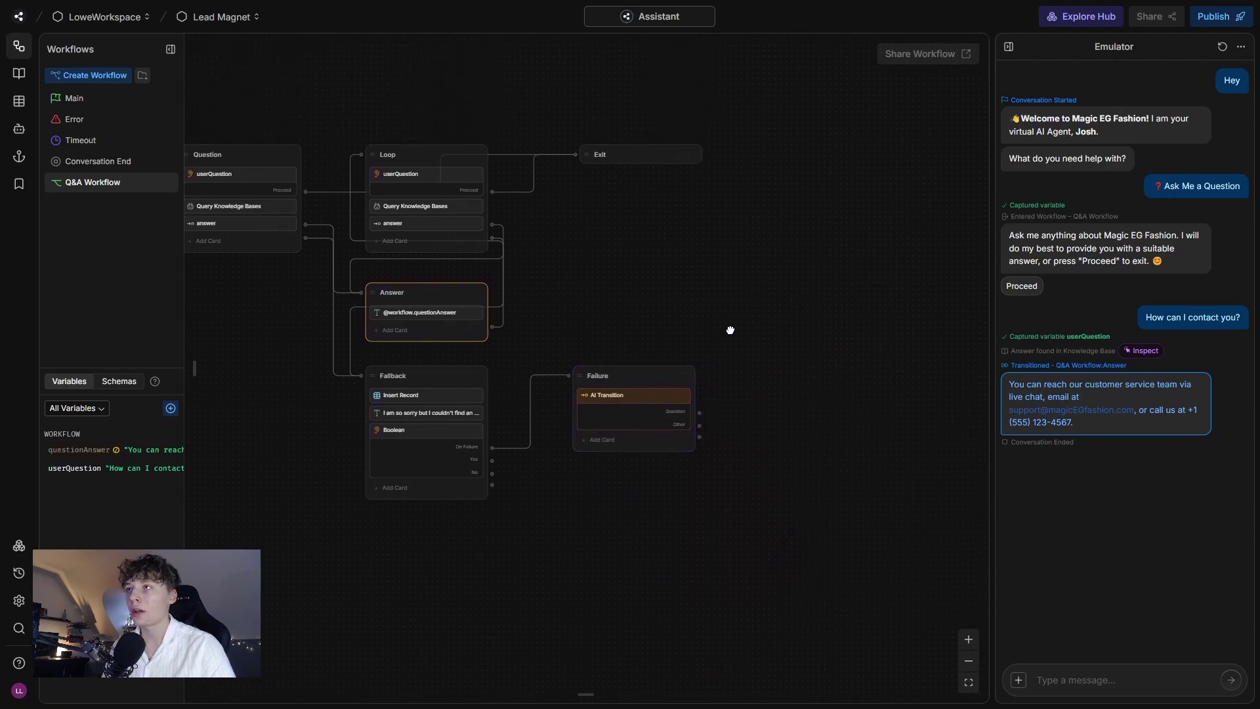
pyautogui.moveTo(697, 428); pyautogui.dragTo(594, 159)
pyautogui.moveTo(535, 333); pyautogui.dragTo(551, 302)
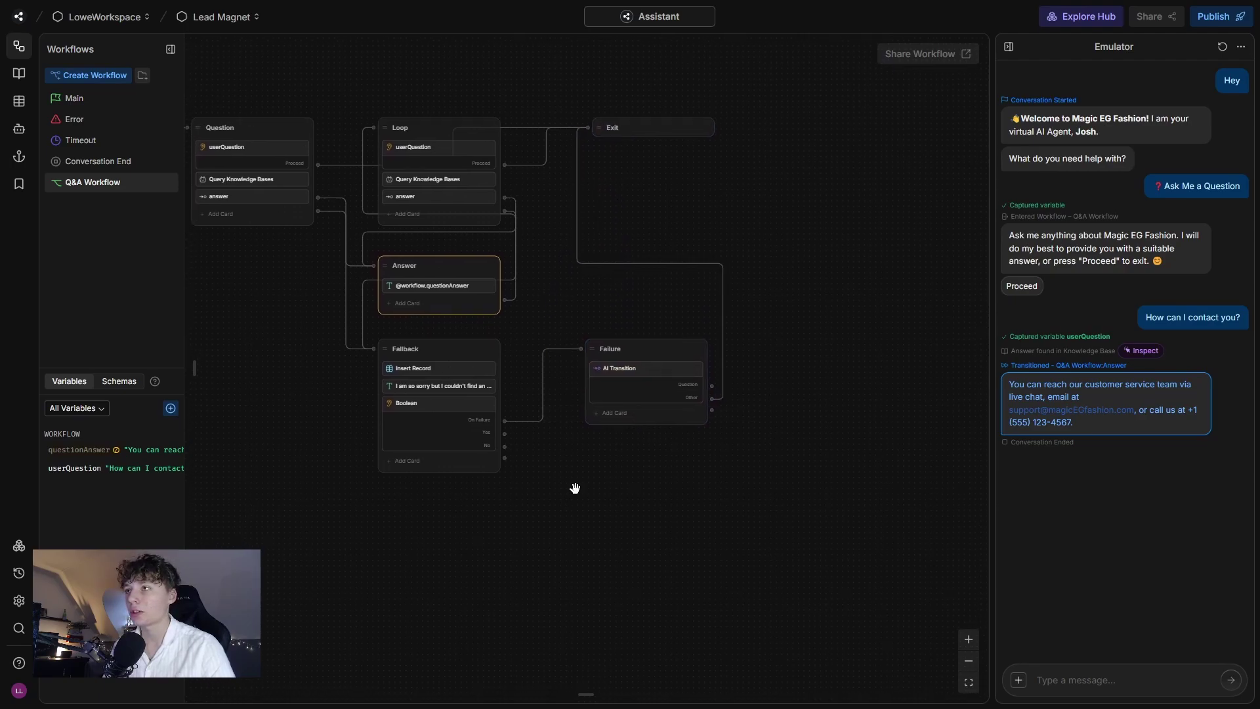
# Add a standard node named Failure_Question below the Failure node and connect the AI Transition's Question output to it
pyautogui.scroll(3, 575, 488)
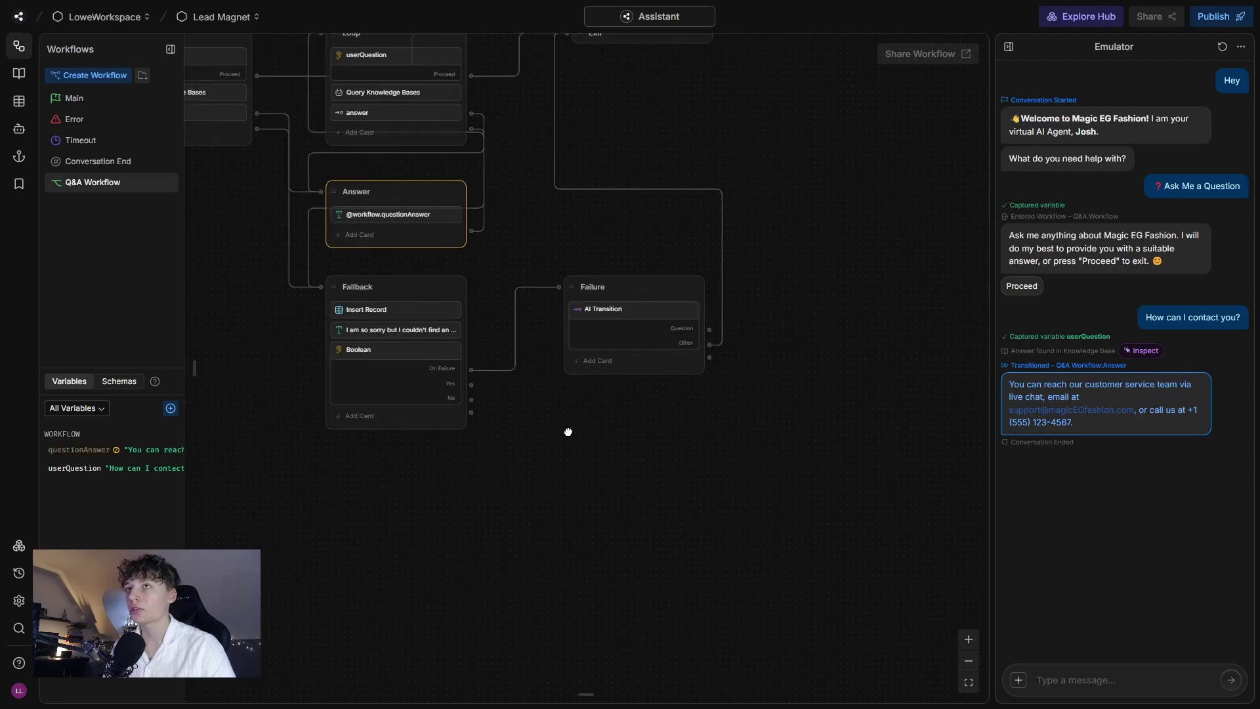
pyautogui.scroll(-5, 569, 432)
pyautogui.rightClick(659, 492)
pyautogui.click(696, 497)
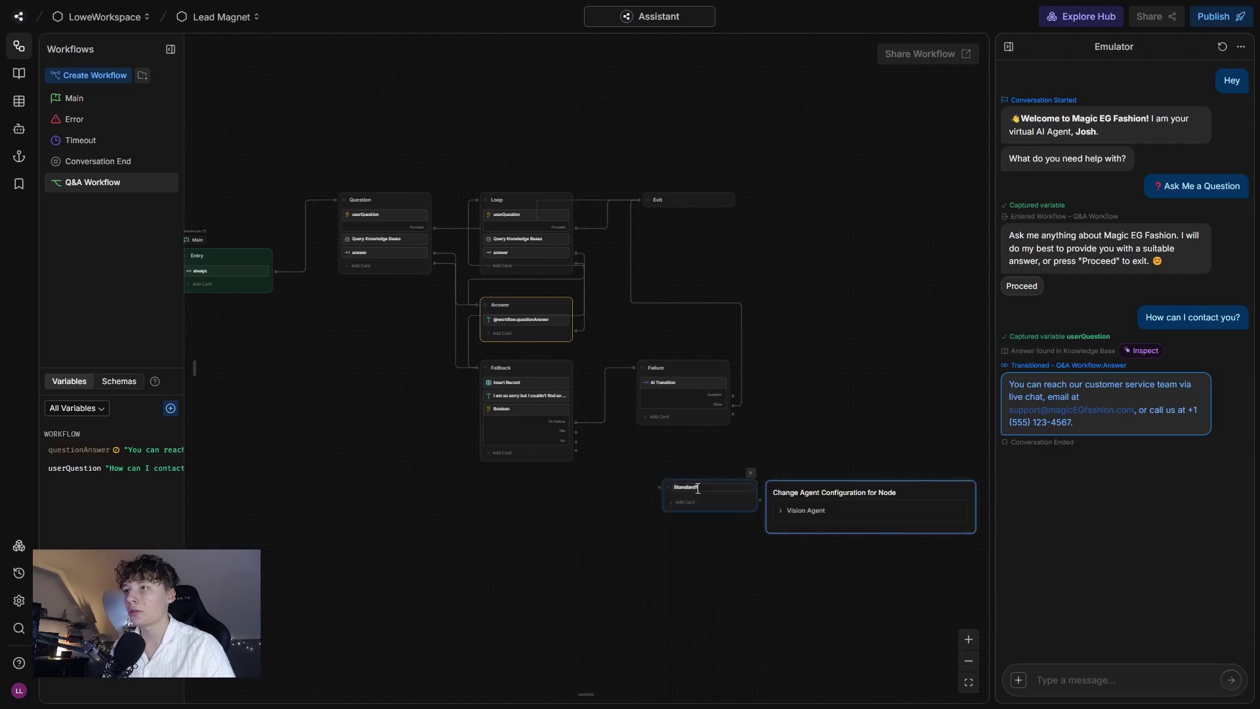
pyautogui.moveTo(698, 488); pyautogui.dragTo(676, 461)
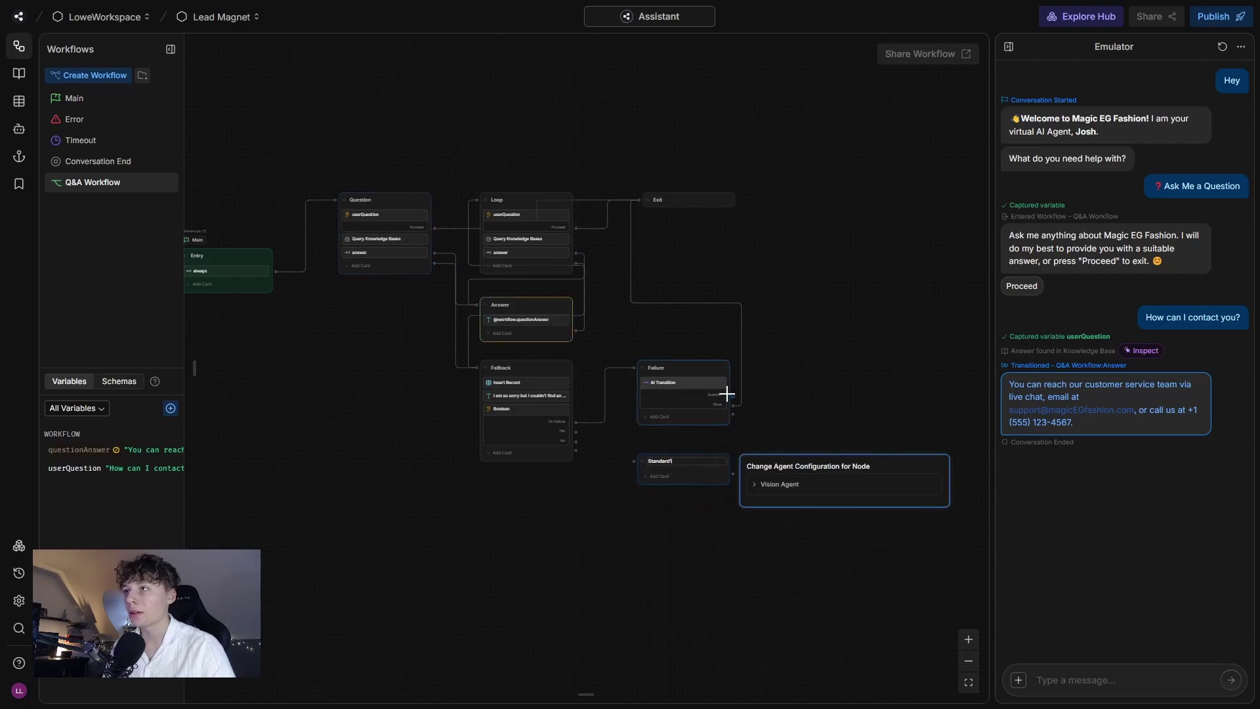
pyautogui.moveTo(733, 398); pyautogui.dragTo(657, 459)
pyautogui.doubleClick(659, 461)
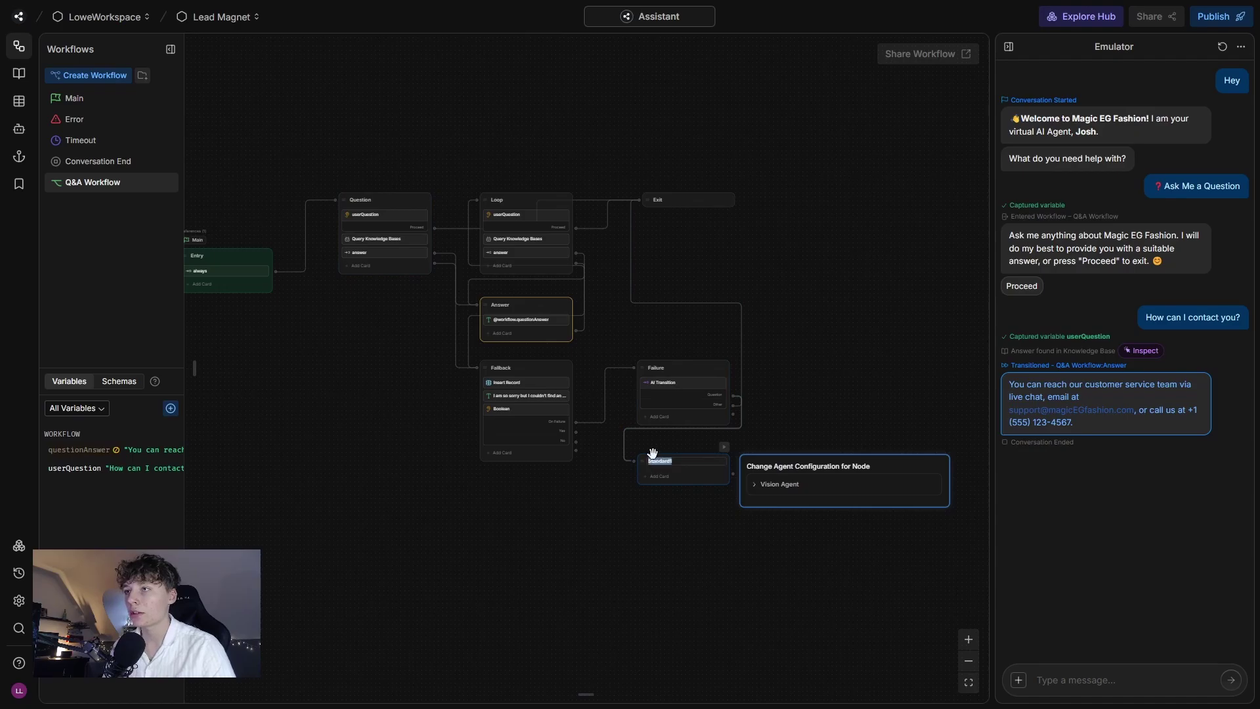
pyautogui.write('Failure_Question')
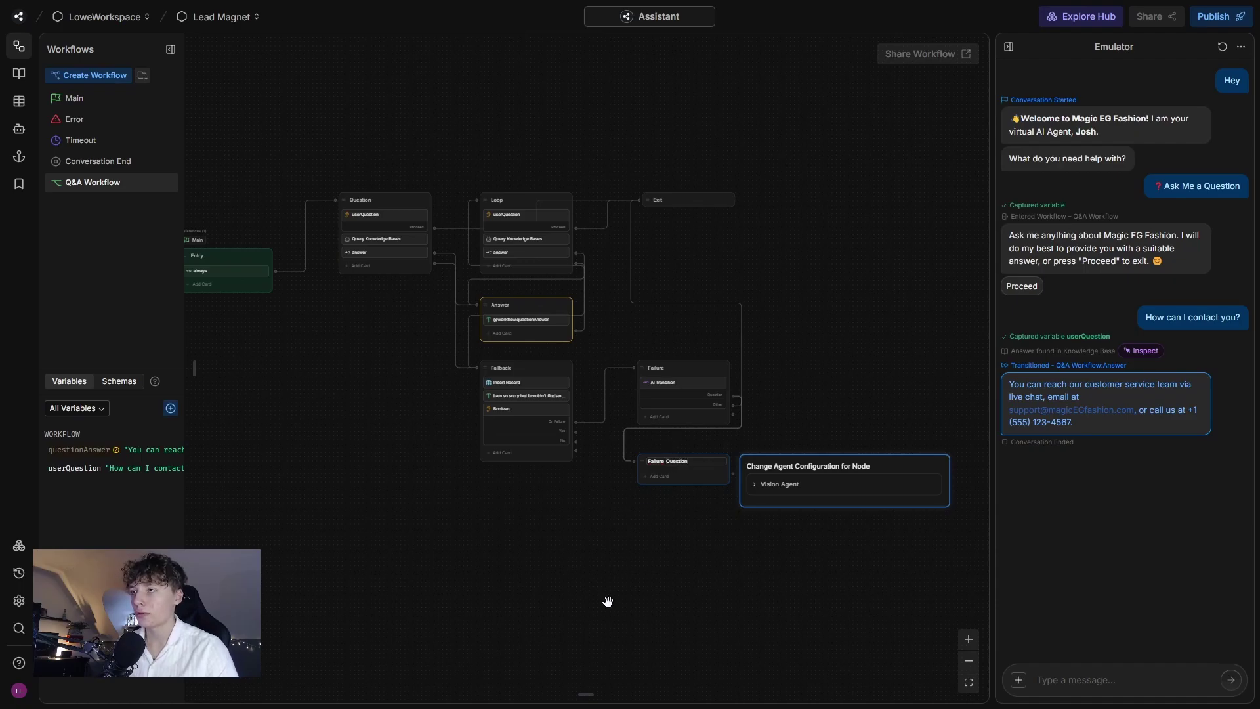
# Add a Query Knowledge Bases card to the Failure_Question node
pyautogui.scroll(2, 610, 584)
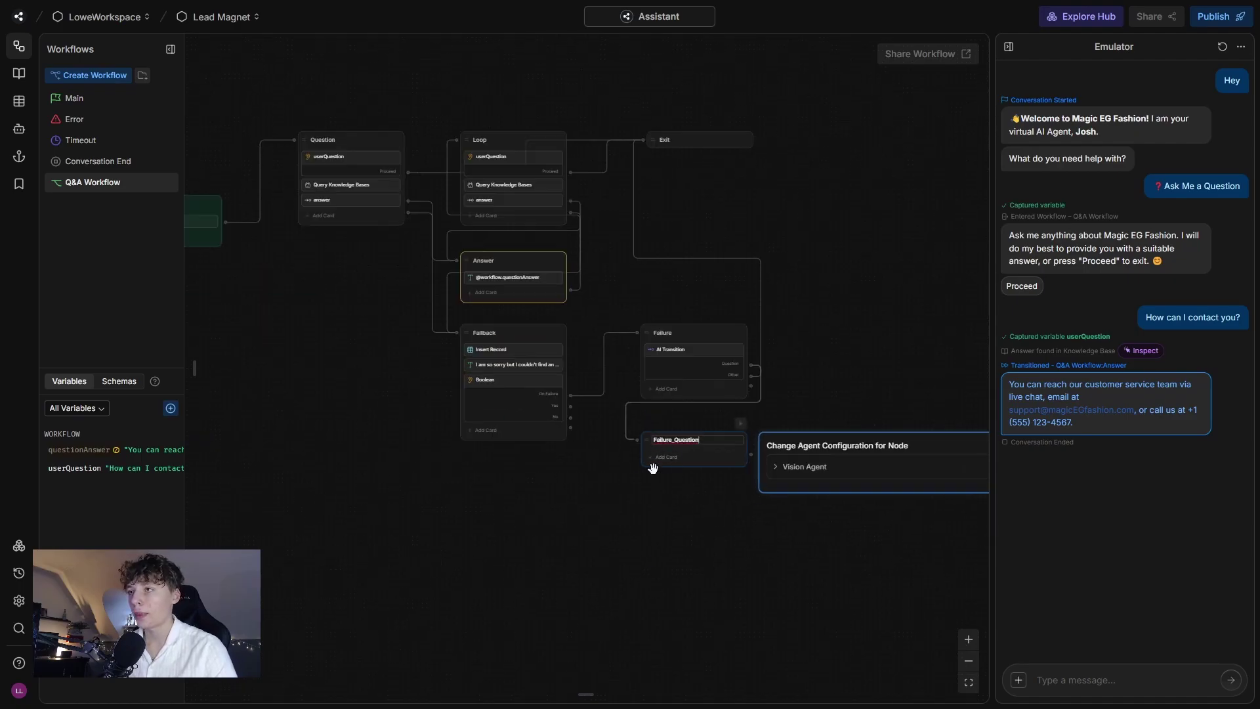
pyautogui.click(656, 457)
pyautogui.scroll(-15, 302, 354)
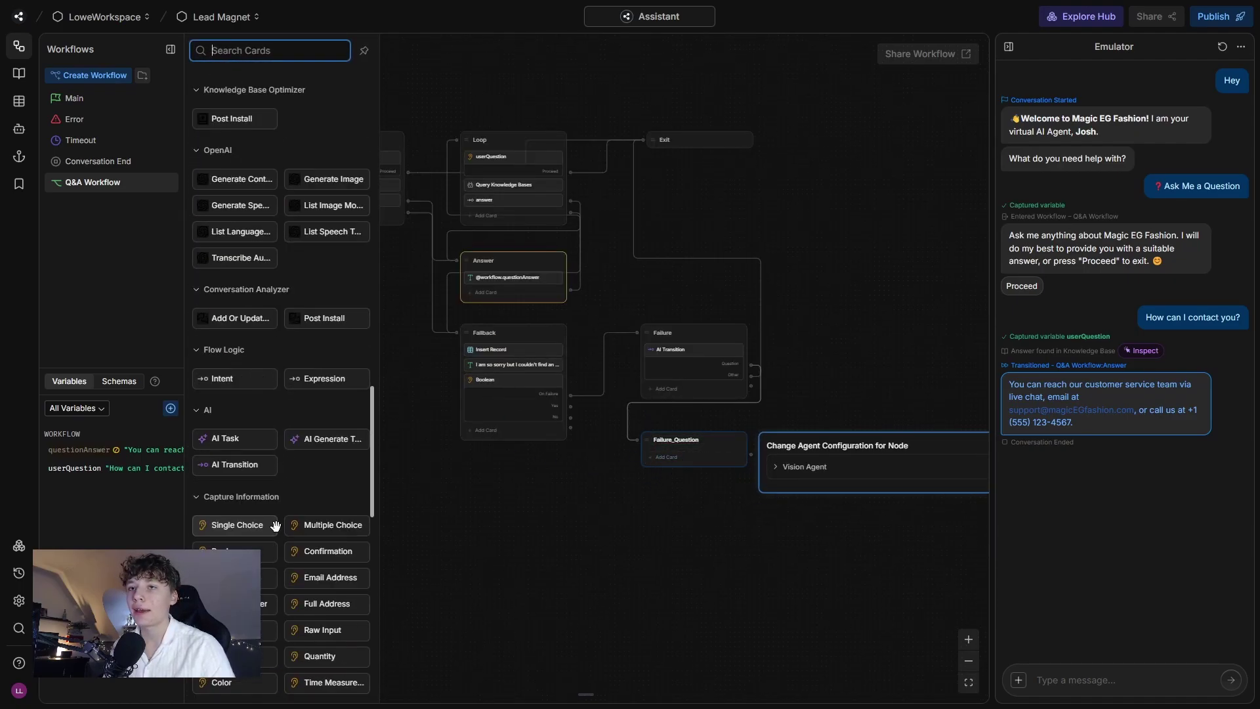
pyautogui.click(261, 592)
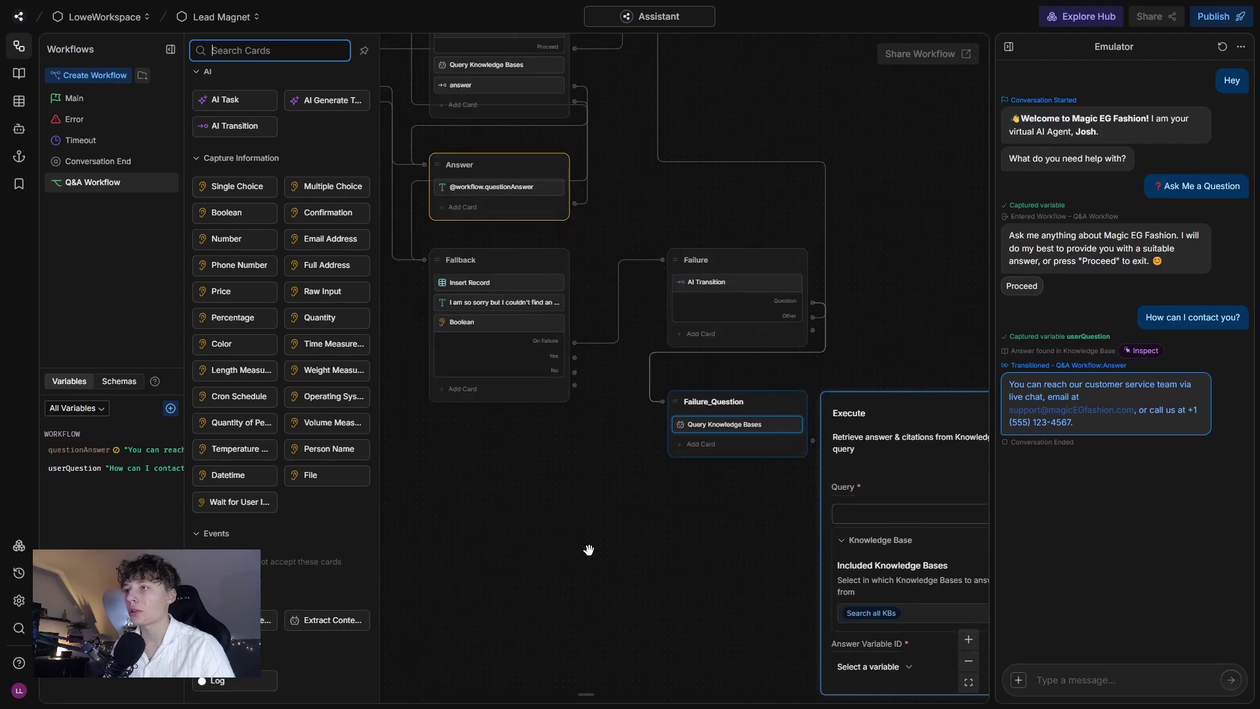
# Set the Query Knowledge Bases card's query to {{event.preview}} and its answer variable to workflow.questionAnswer
pyautogui.click(761, 491)
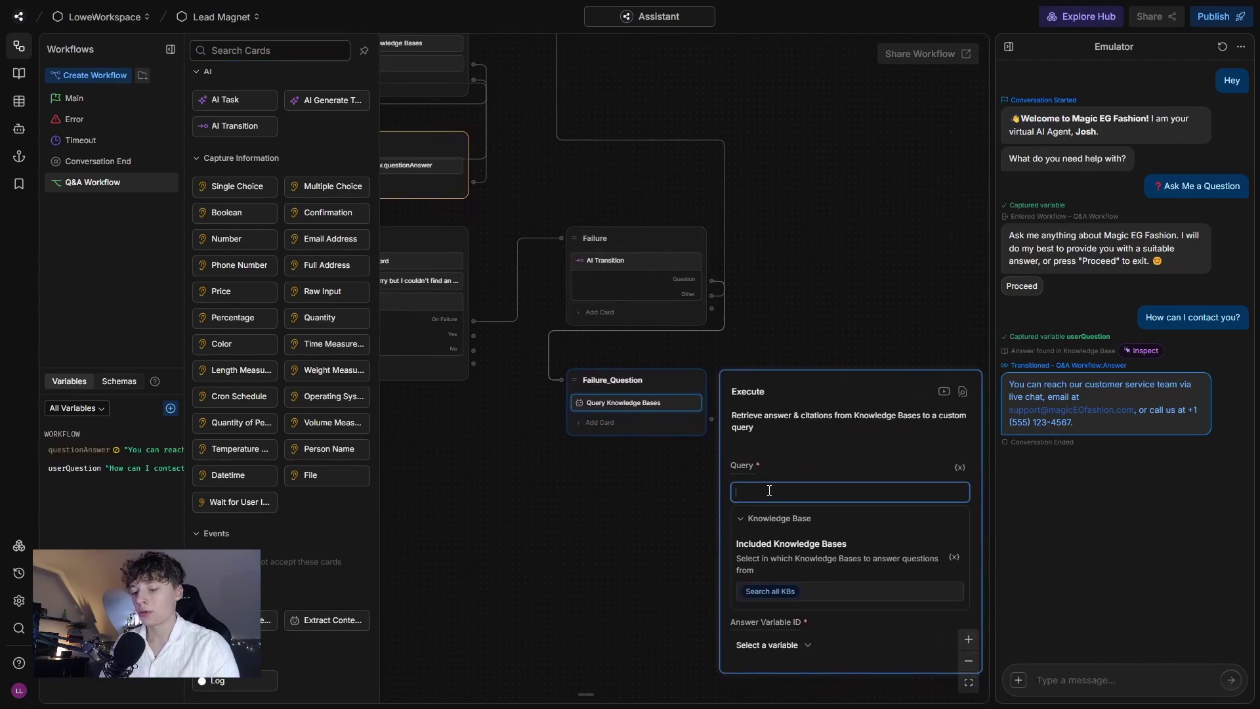
pyautogui.write('{{event.preview')
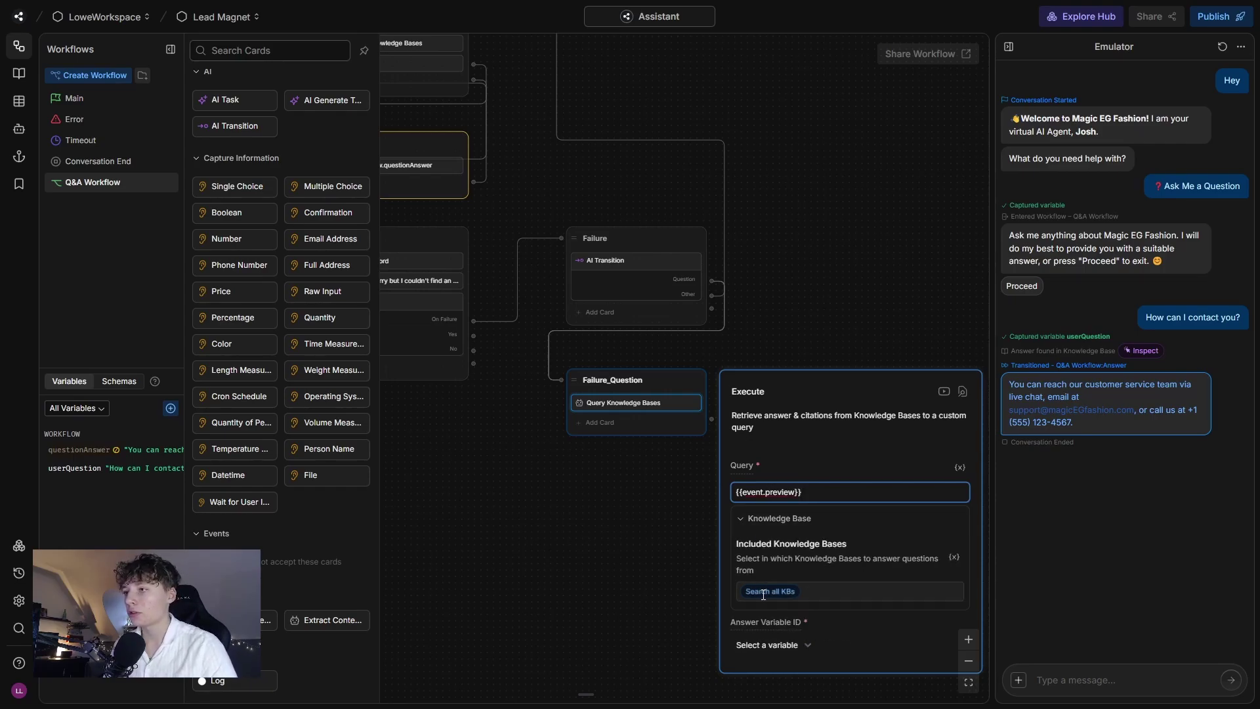
pyautogui.click(768, 645)
pyautogui.click(789, 635)
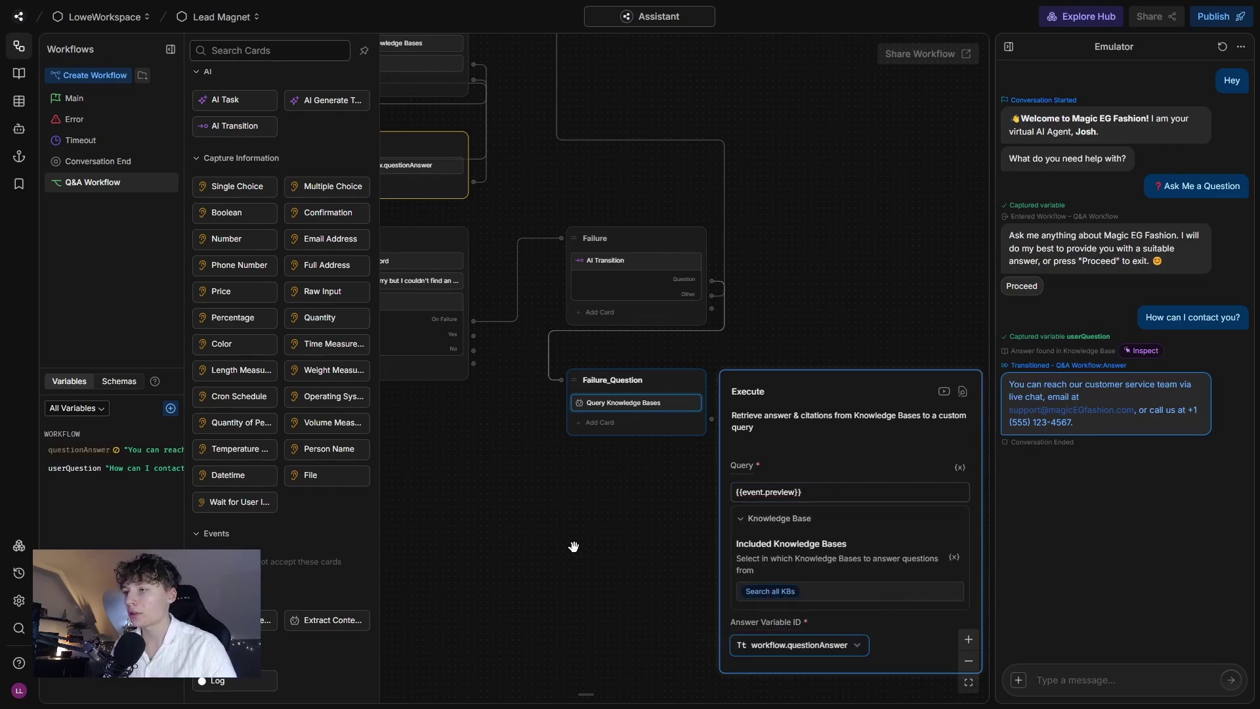
pyautogui.moveTo(573, 547); pyautogui.dragTo(613, 562)
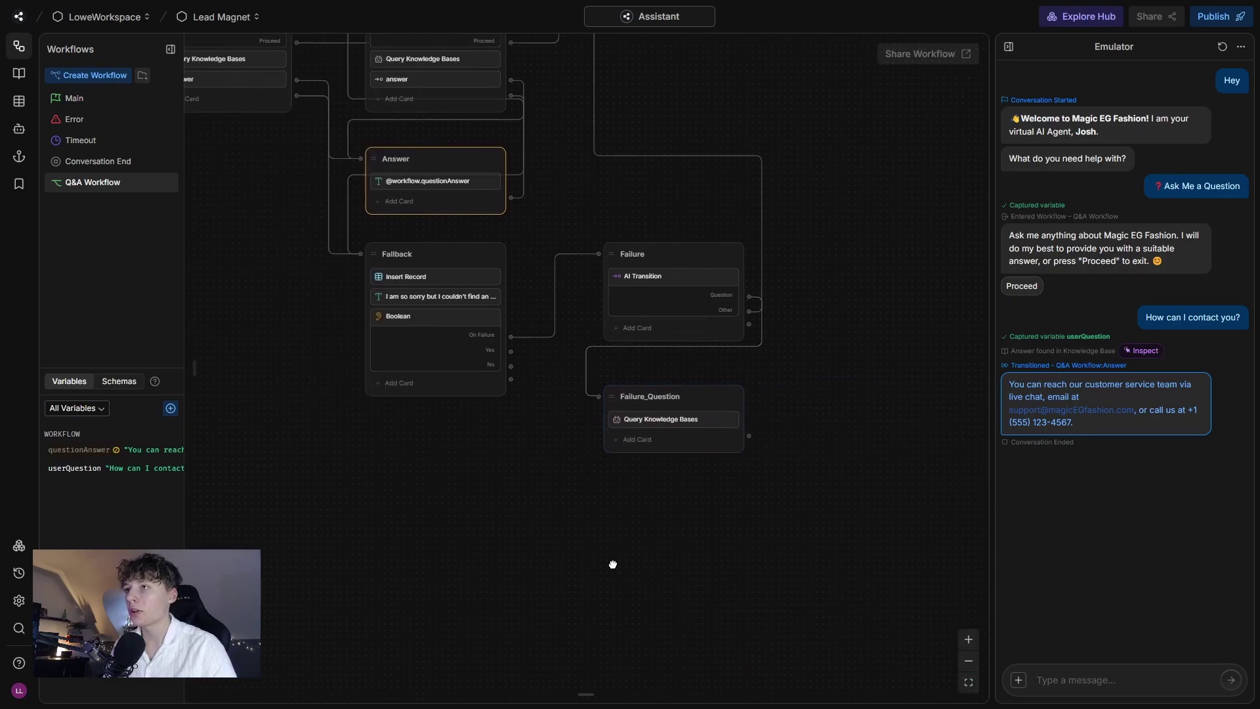
pyautogui.click(670, 421)
pyautogui.click(692, 565)
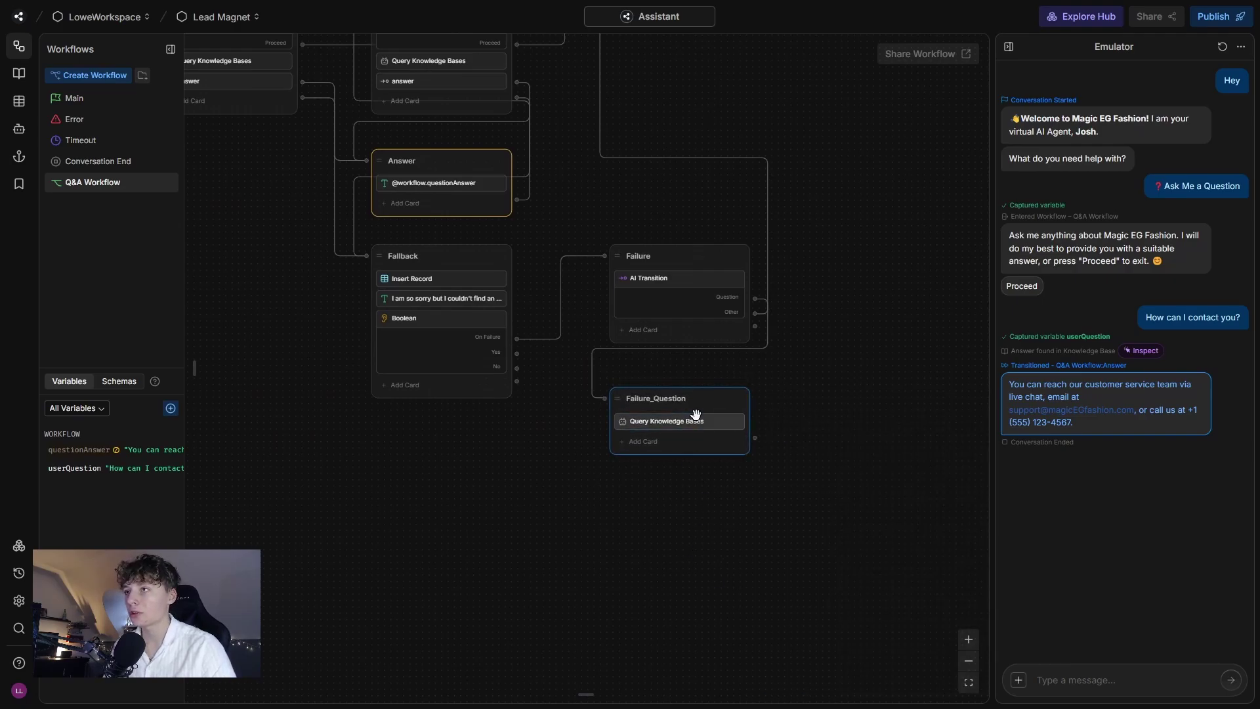
# Add an Expression transition card to the Failure_Question node and label it answer
pyautogui.click(676, 443)
pyautogui.scroll(-4, 309, 426)
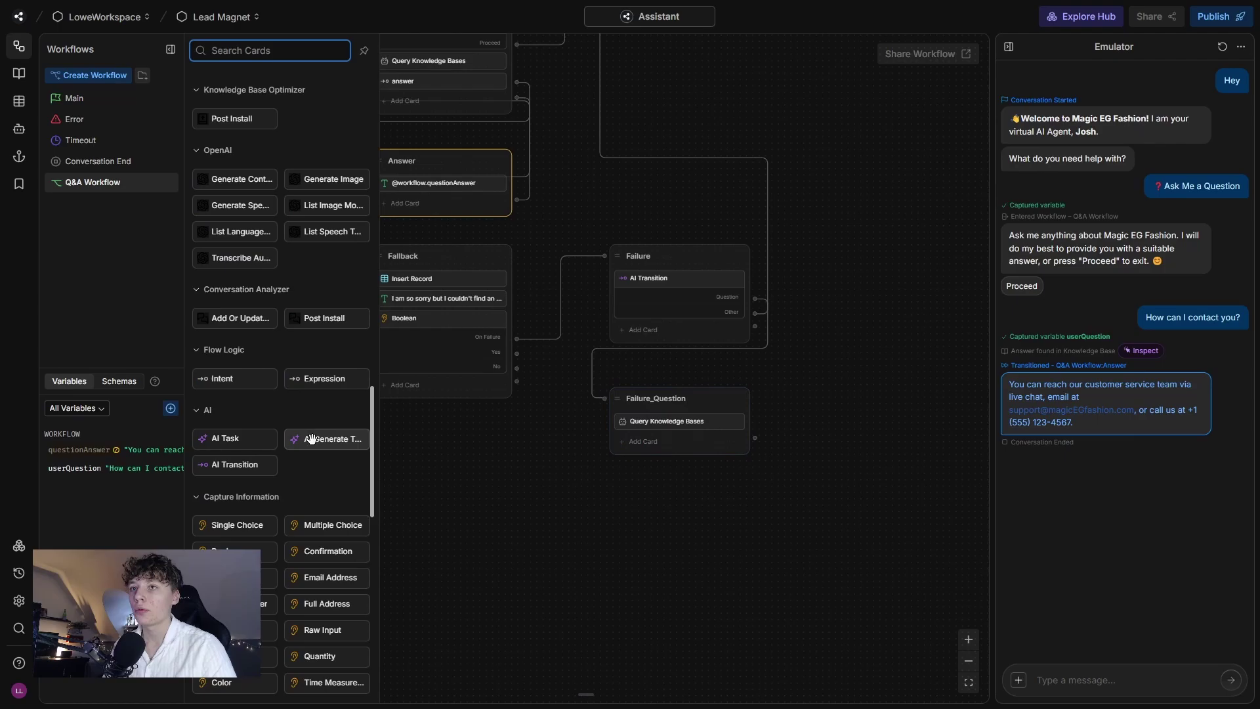
pyautogui.click(329, 377)
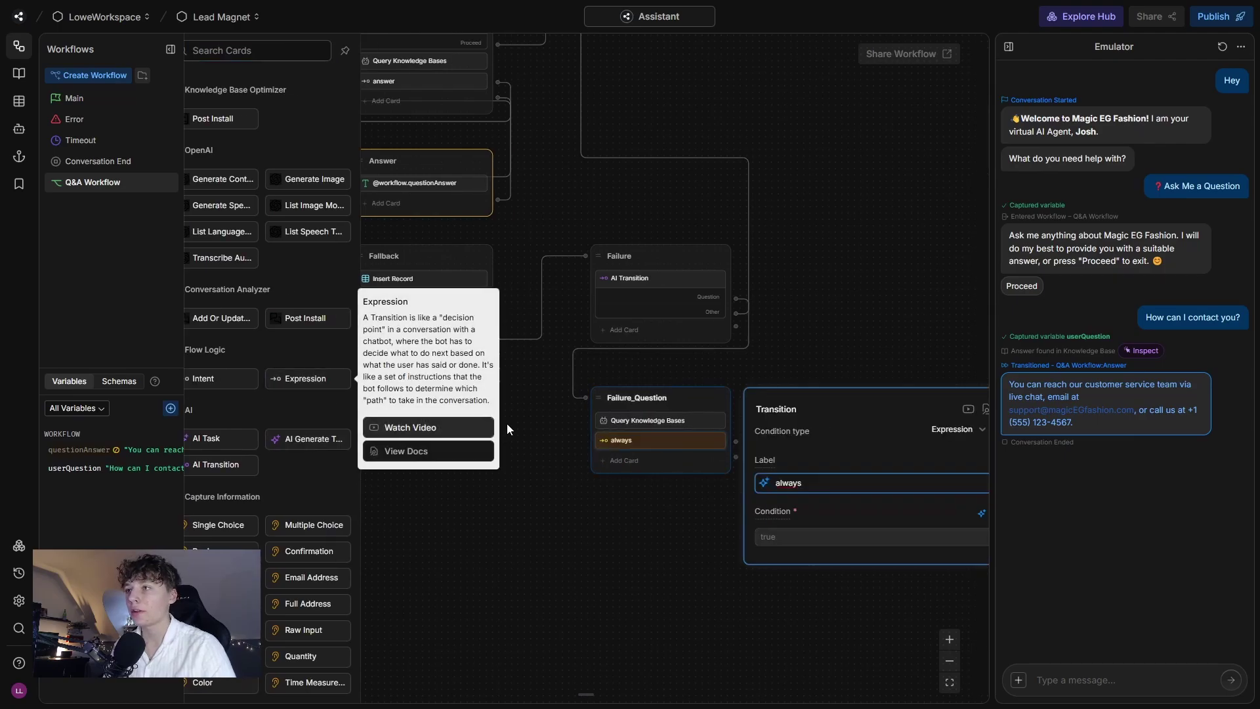
pyautogui.doubleClick(820, 484)
pyautogui.write('answer')
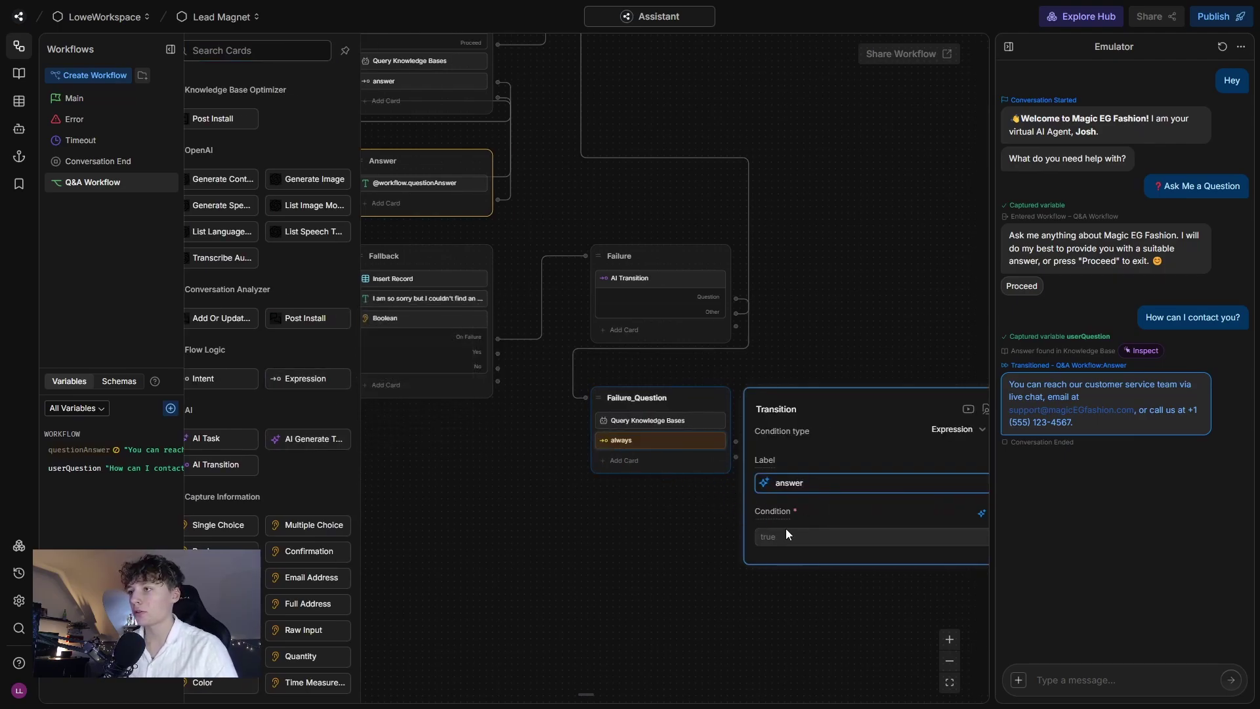
# Copy the condition turn.KnowledgeAgent.answer.length > 0 from the Loop node's answer card into the Failure_Question node's answer card
pyautogui.hscroll(-5, 657, 328)
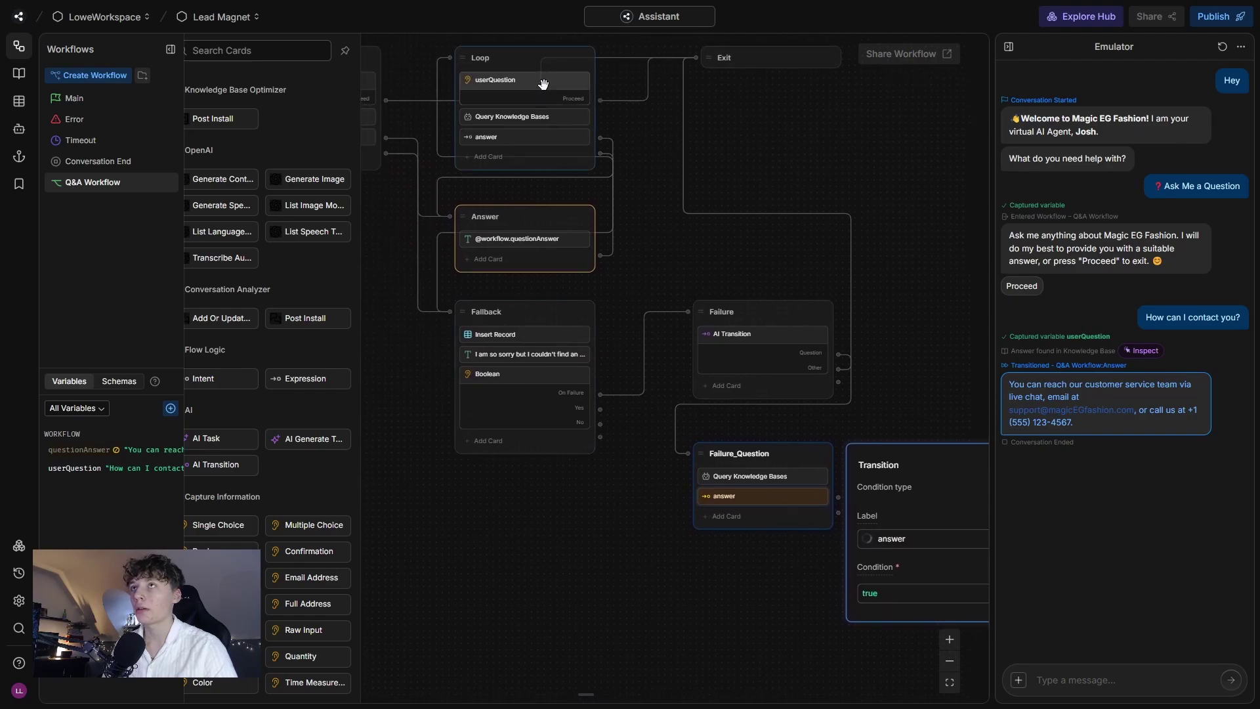
pyautogui.click(558, 117)
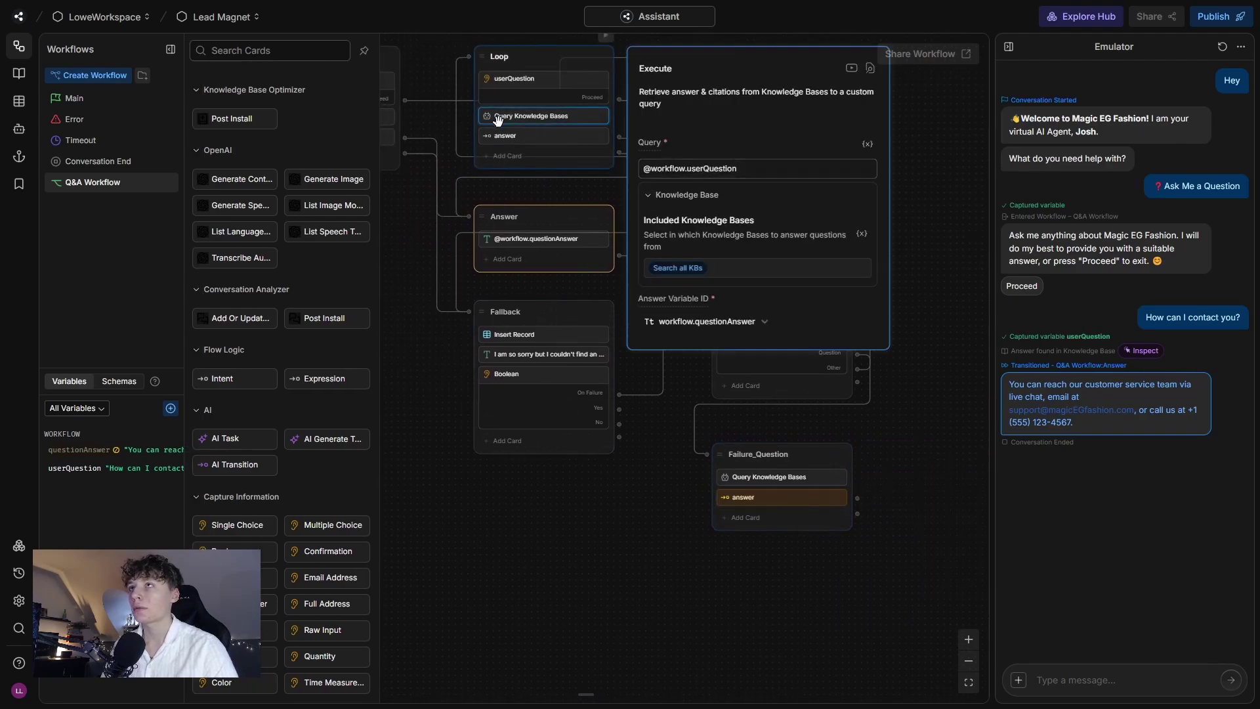
pyautogui.click(512, 135)
pyautogui.click(780, 497)
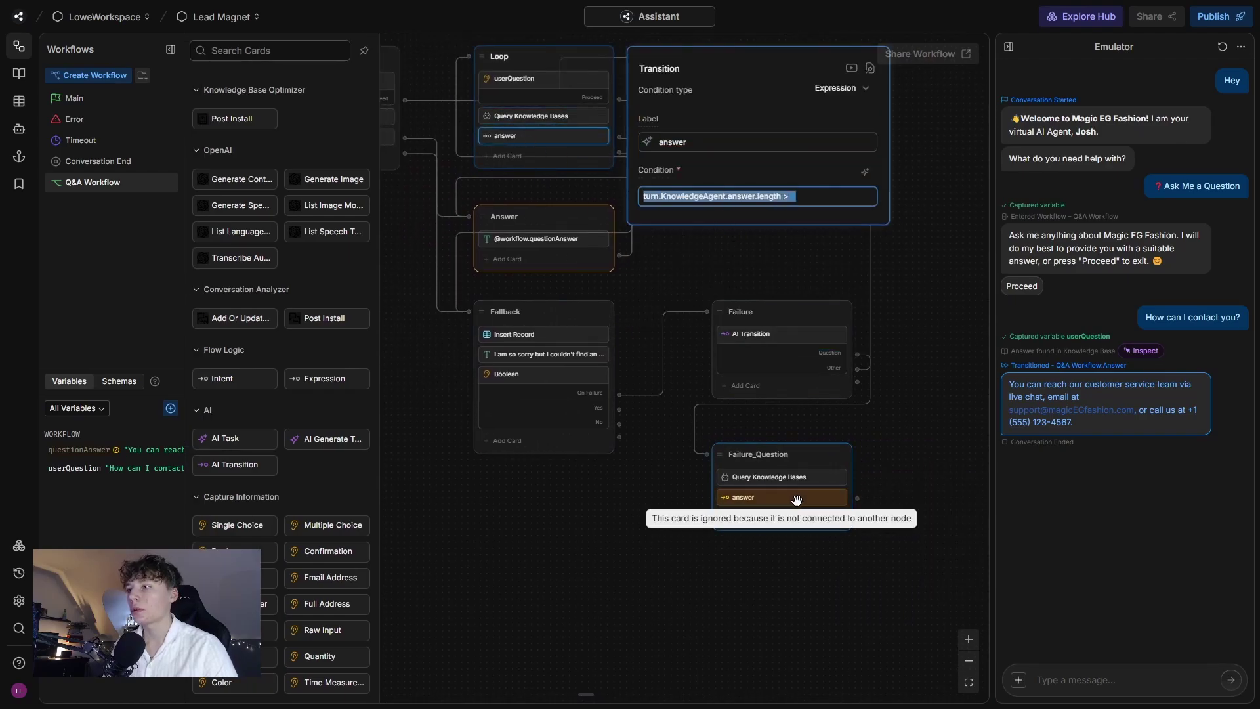
pyautogui.click(824, 601)
pyautogui.hotkey('ctrl', 'v')
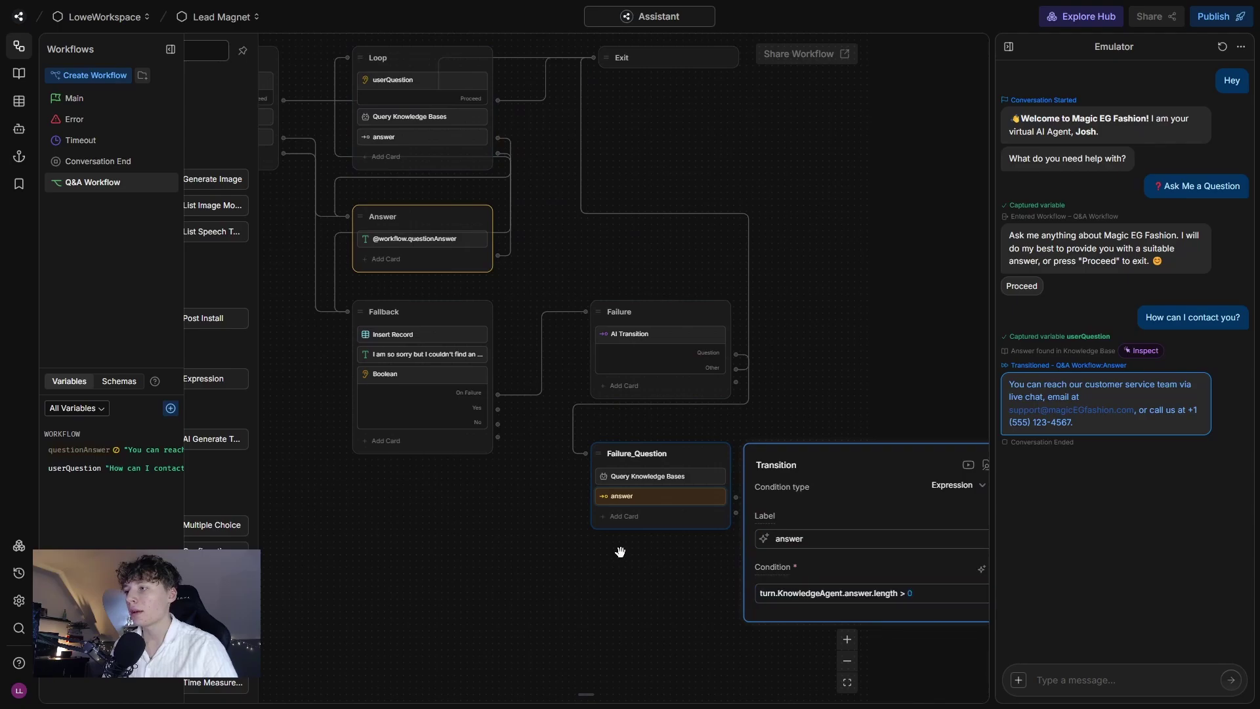
pyautogui.click(619, 548)
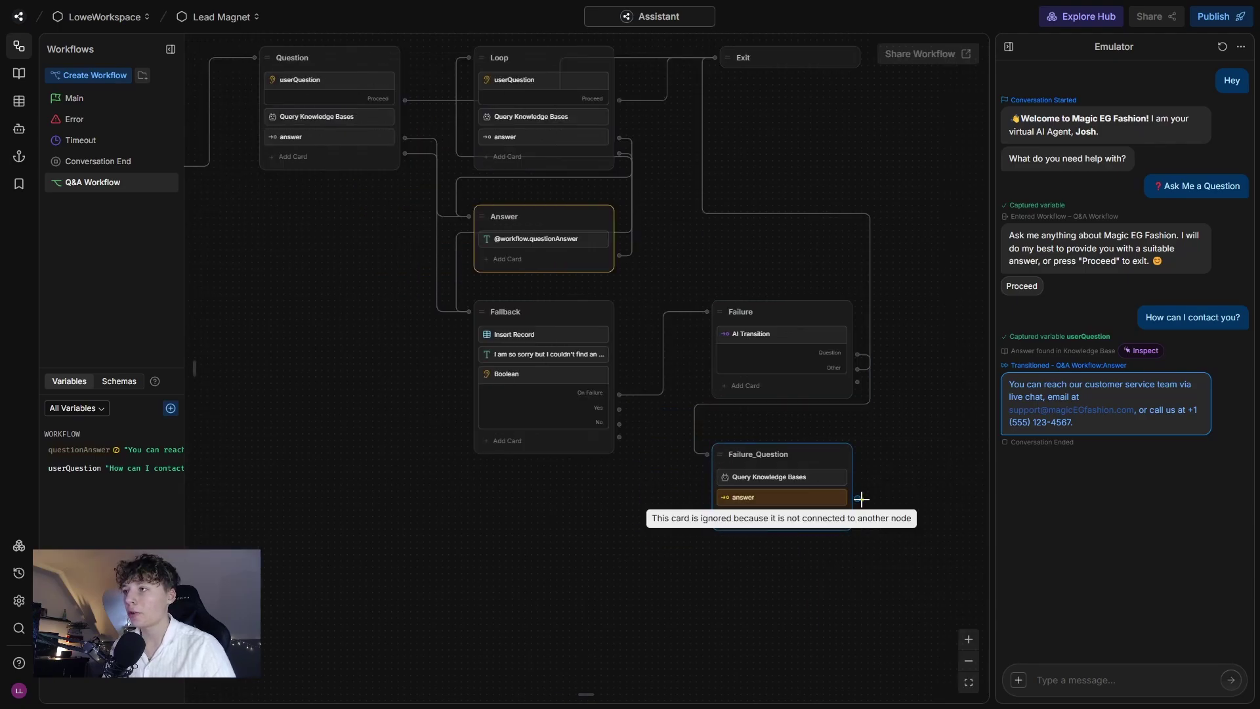
# Connect the Failure_Question node's answer output to the Answer node and its default output to the Fallback node
pyautogui.moveTo(861, 500); pyautogui.dragTo(500, 209)
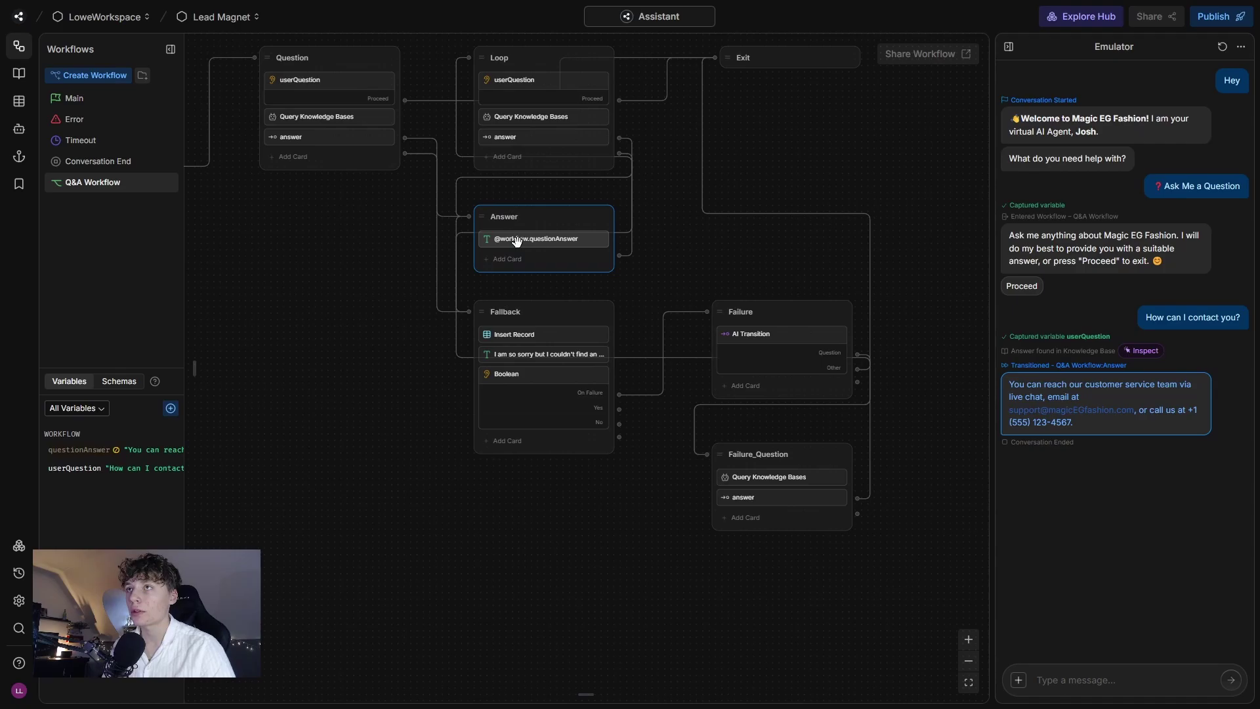
pyautogui.click(531, 496)
pyautogui.scroll(-1, 614, 532)
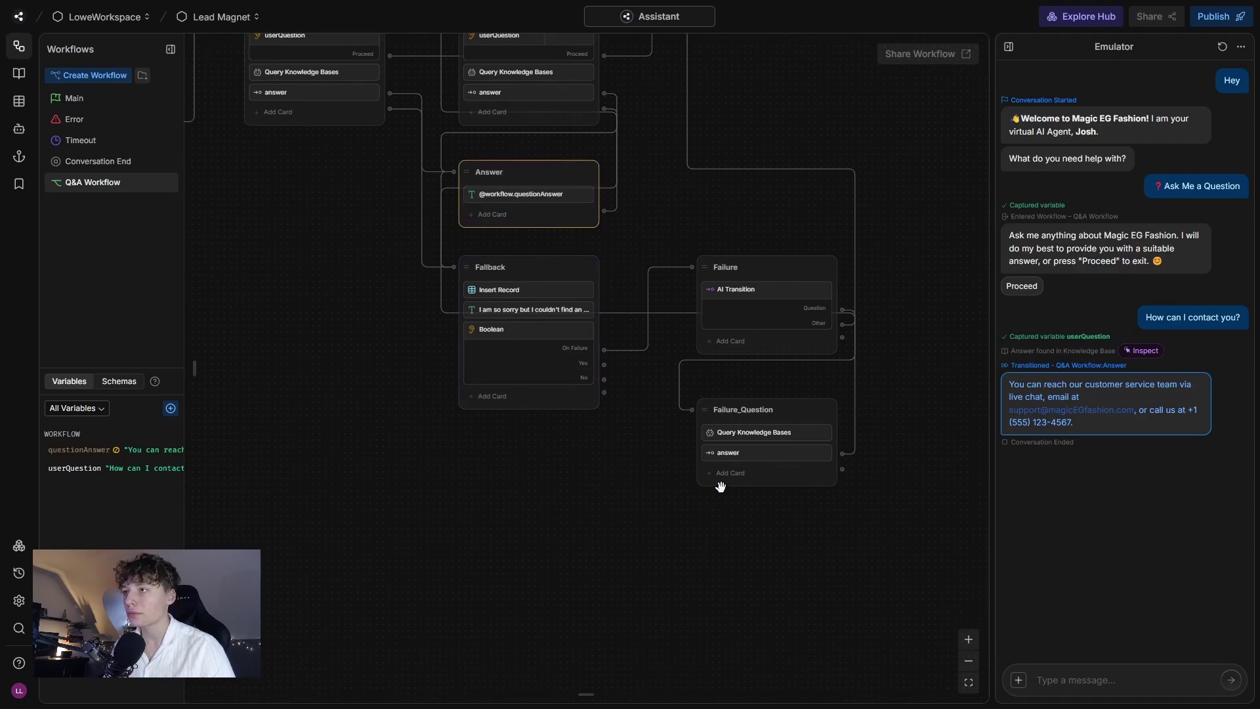
pyautogui.moveTo(840, 474); pyautogui.dragTo(489, 351)
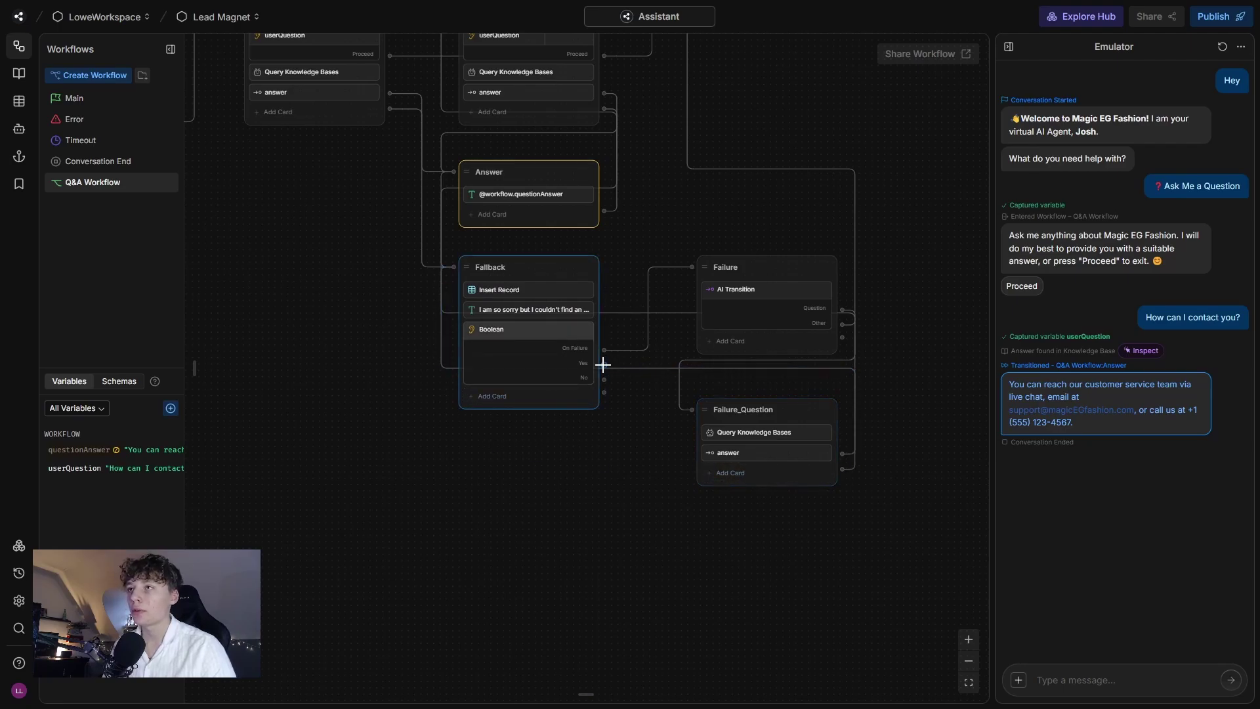
# Create a standard node named Contact below the Fallback node and connect Fallback's Yes choice to it
pyautogui.moveTo(604, 369); pyautogui.dragTo(492, 458)
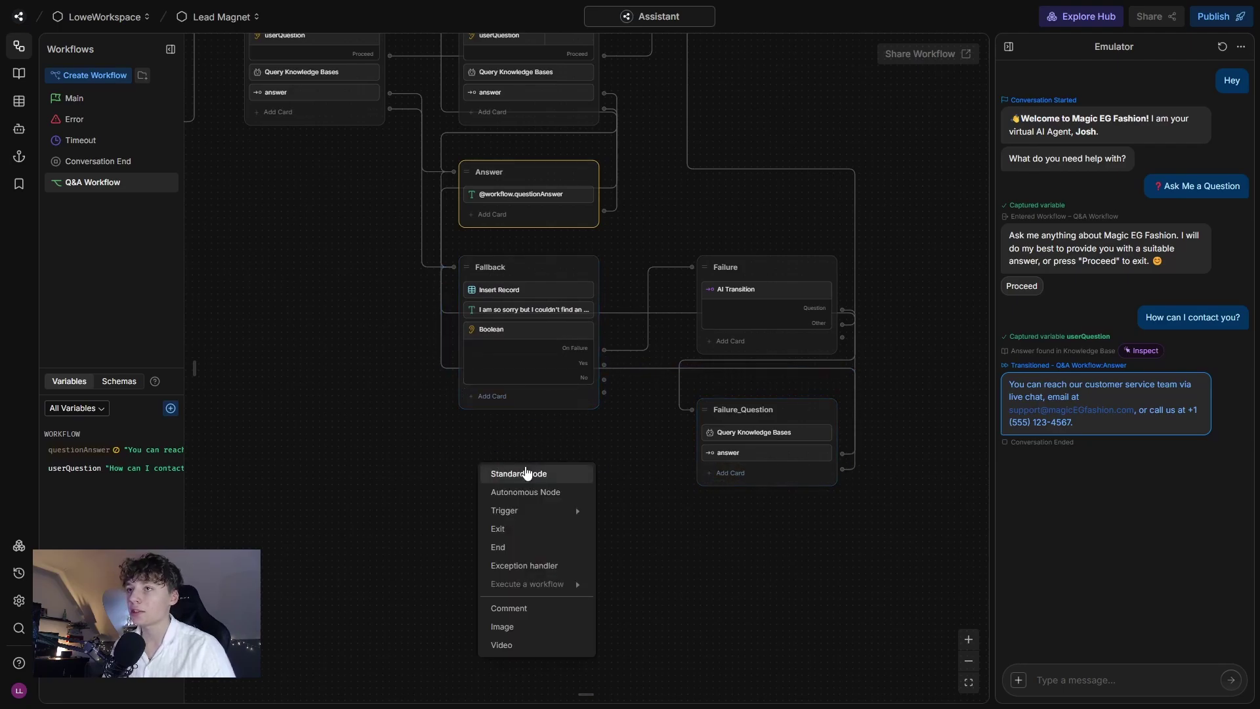
pyautogui.click(529, 472)
pyautogui.click(641, 360)
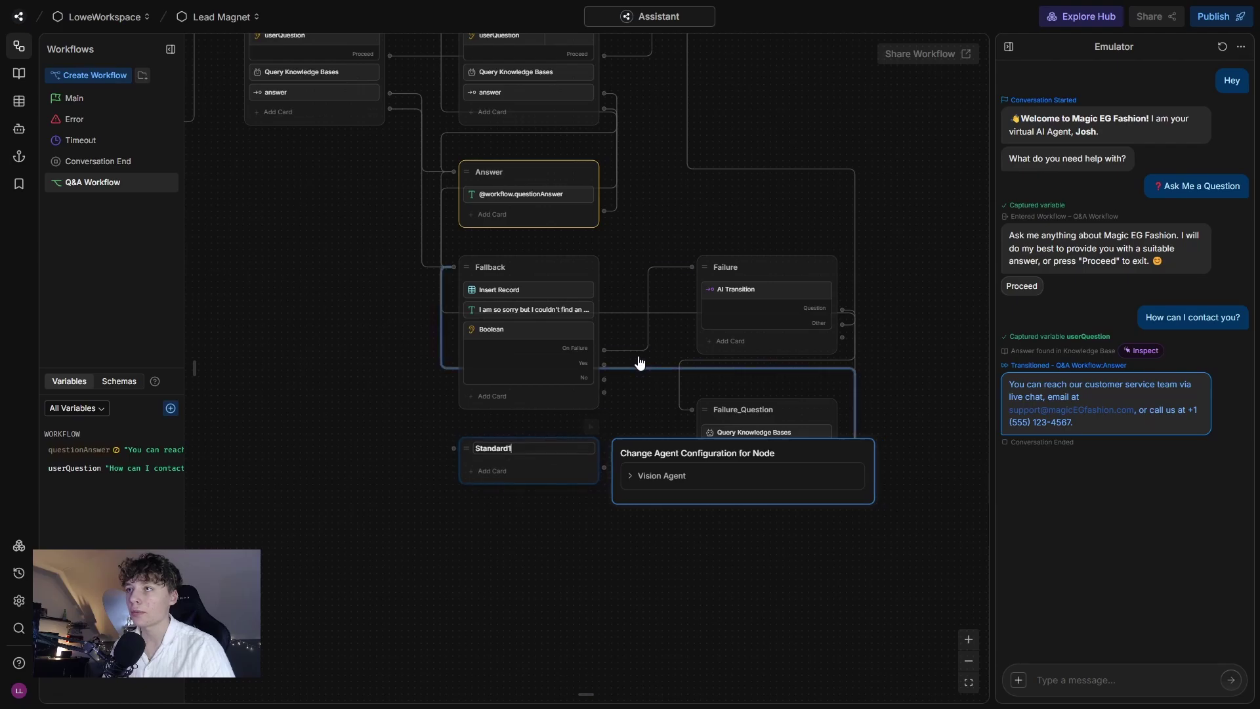
pyautogui.doubleClick(500, 450)
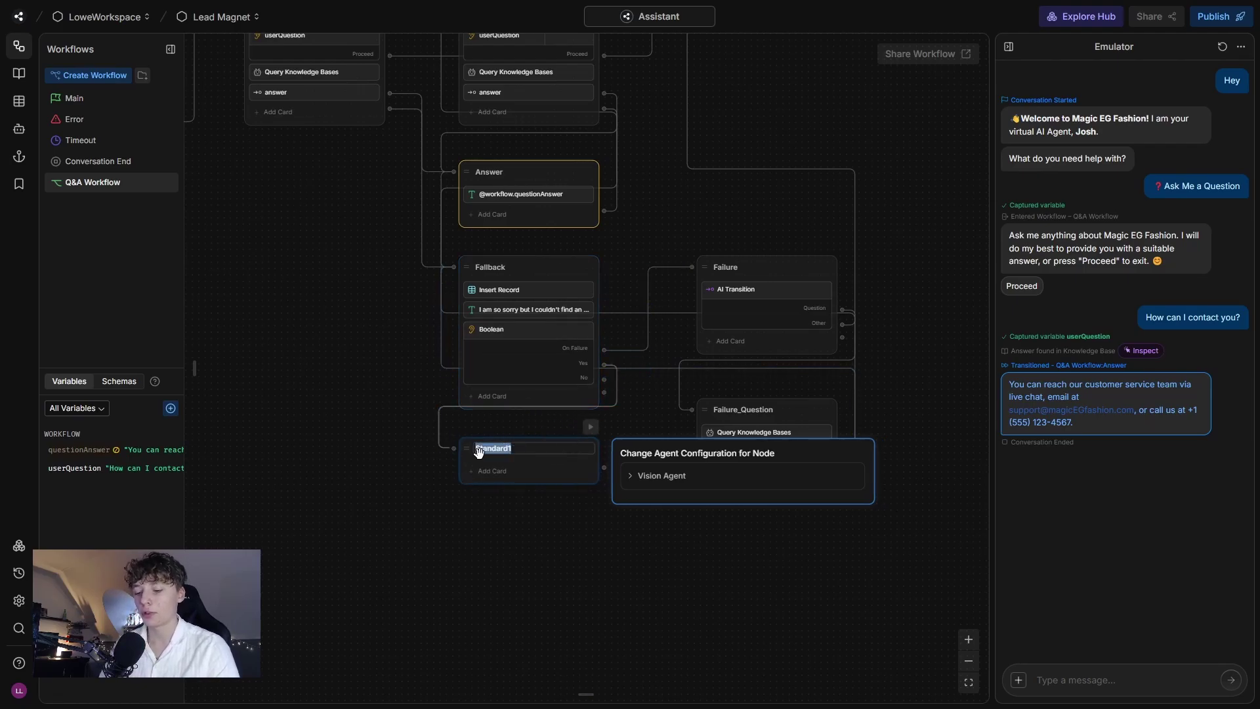
pyautogui.write('Qontact')
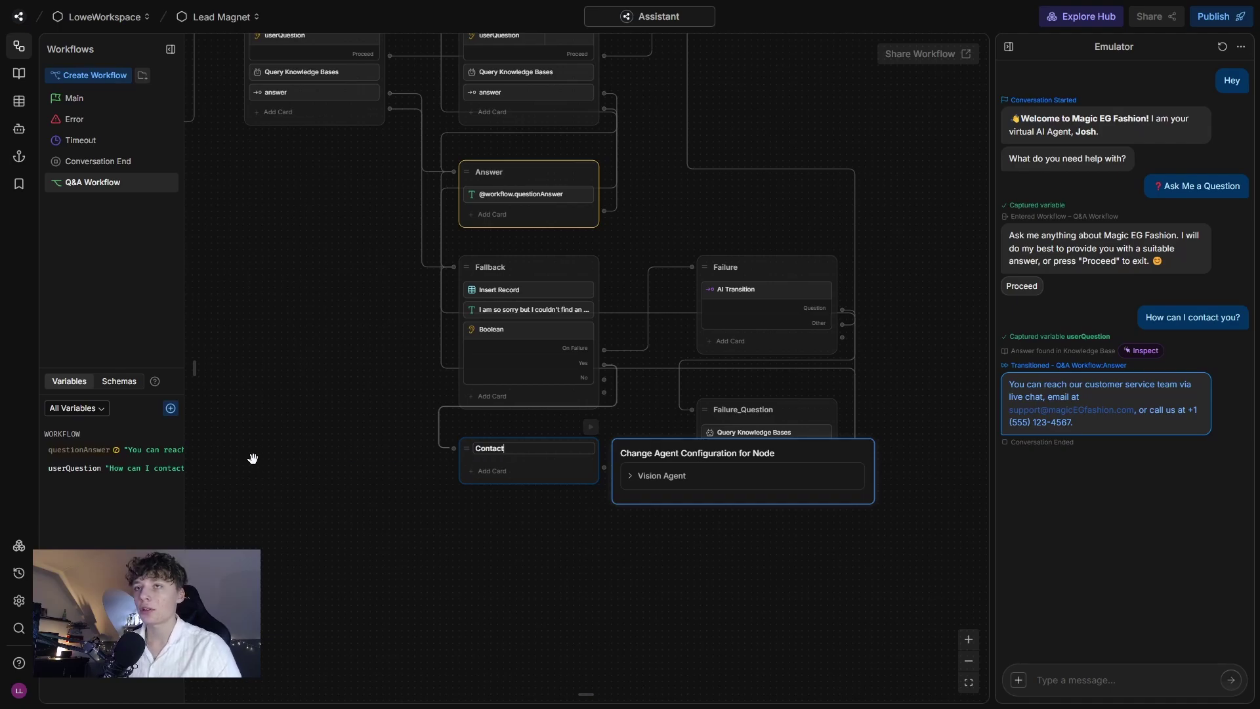
pyautogui.press('Return')
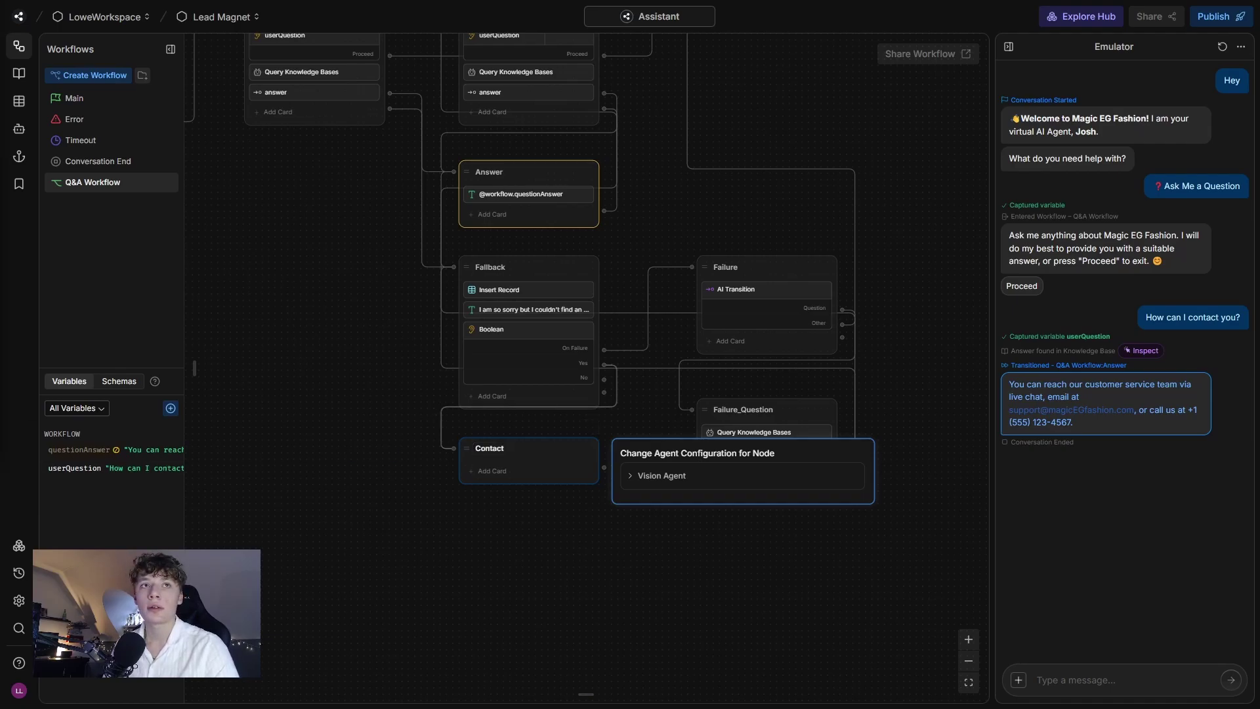
# Add a Text card to the Contact node giving the live chat, e-mail and phone contact details, with the e-mail address wrapped in **
pyautogui.click(492, 471)
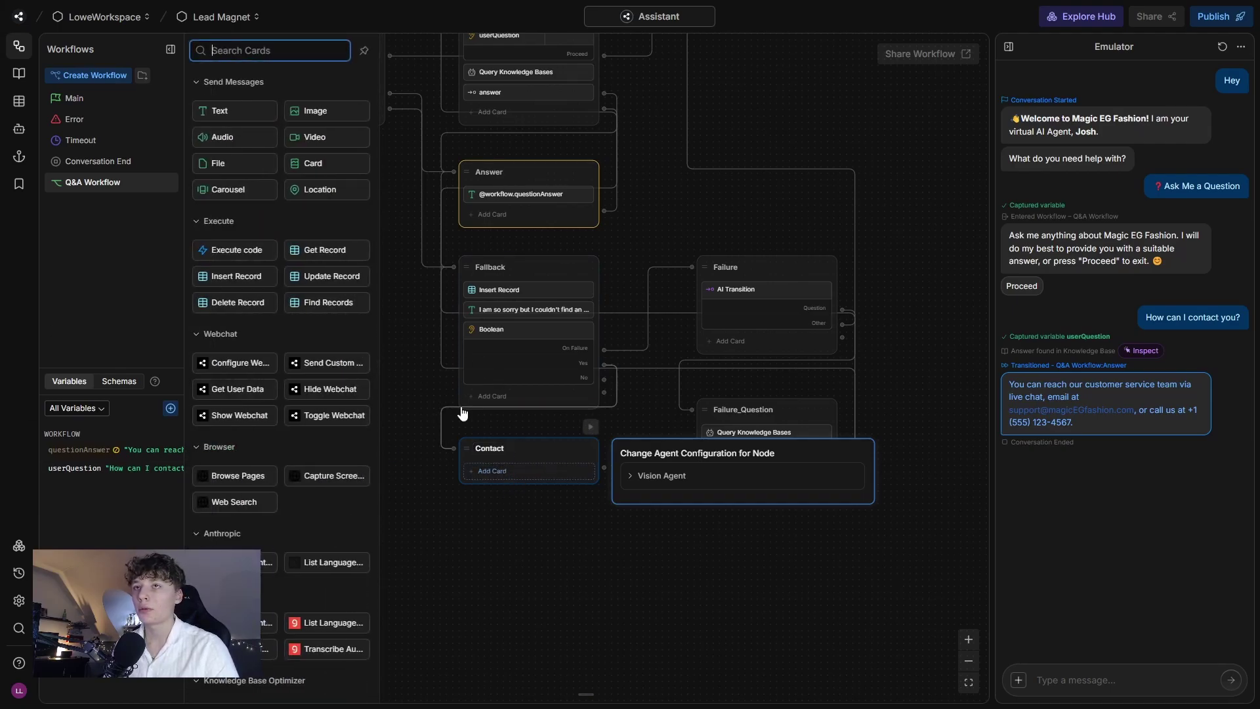
pyautogui.click(253, 128)
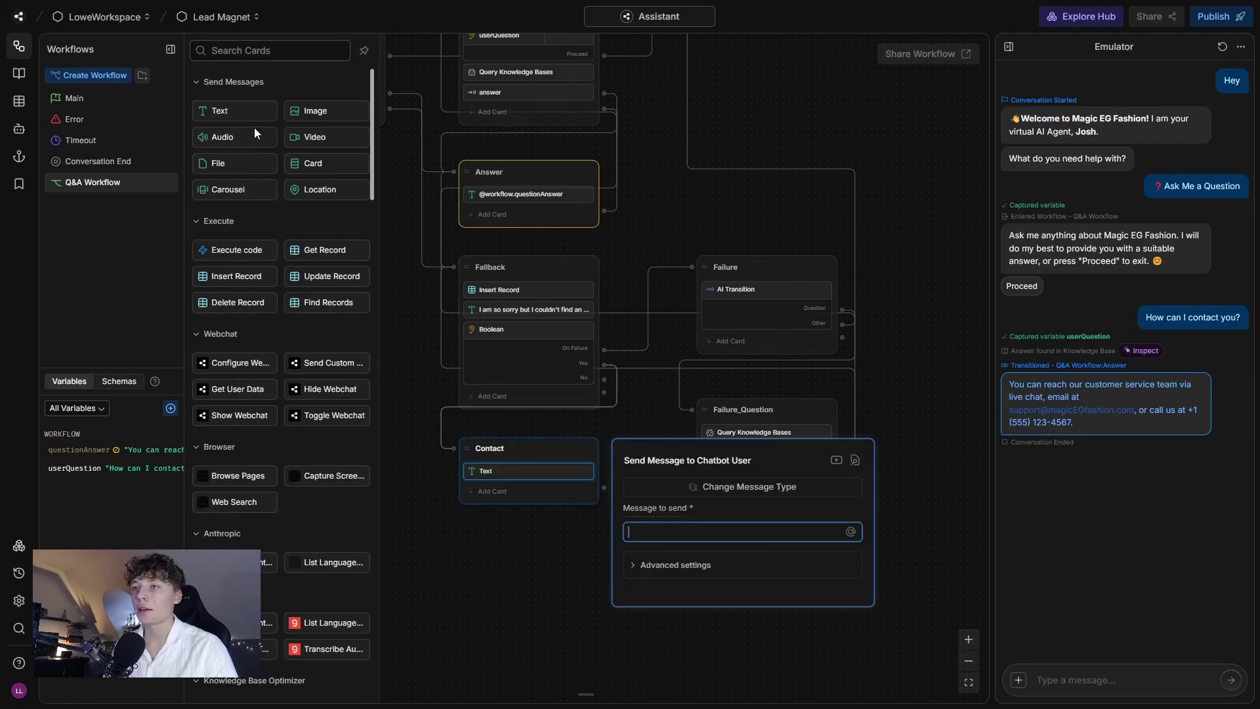
pyautogui.click(662, 529)
pyautogui.hotkey('ctrl', 'v')
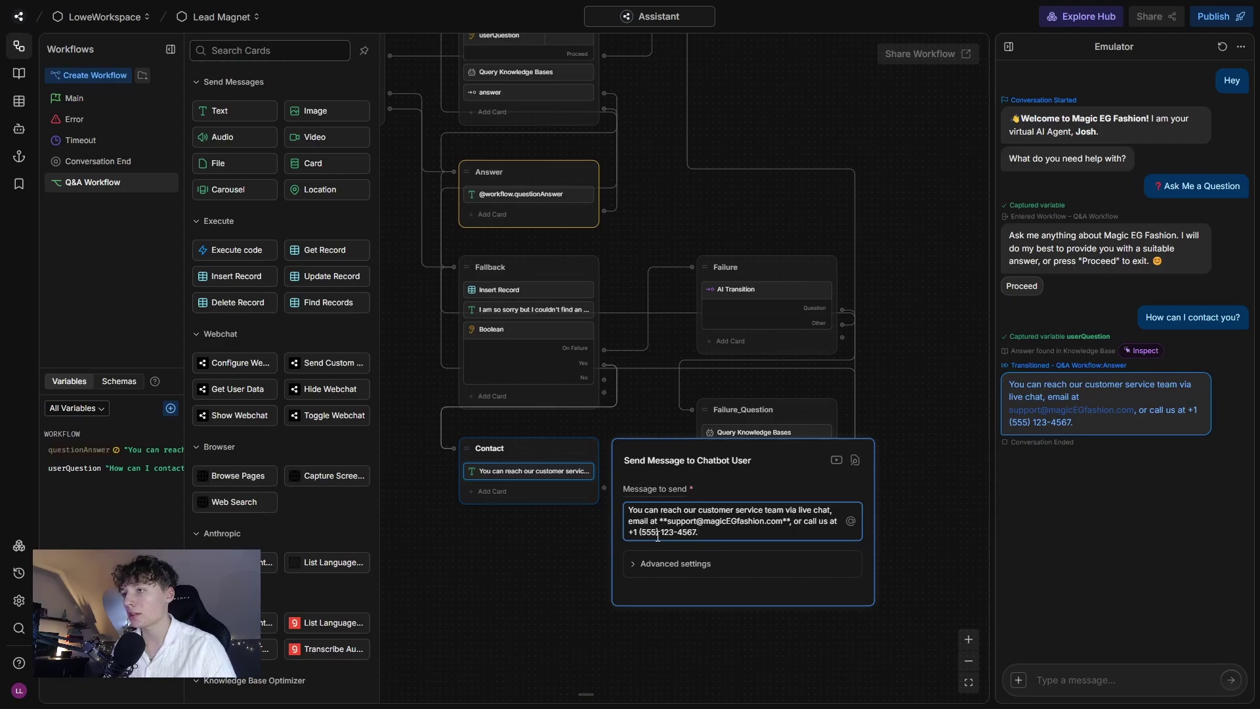
pyautogui.click(922, 434)
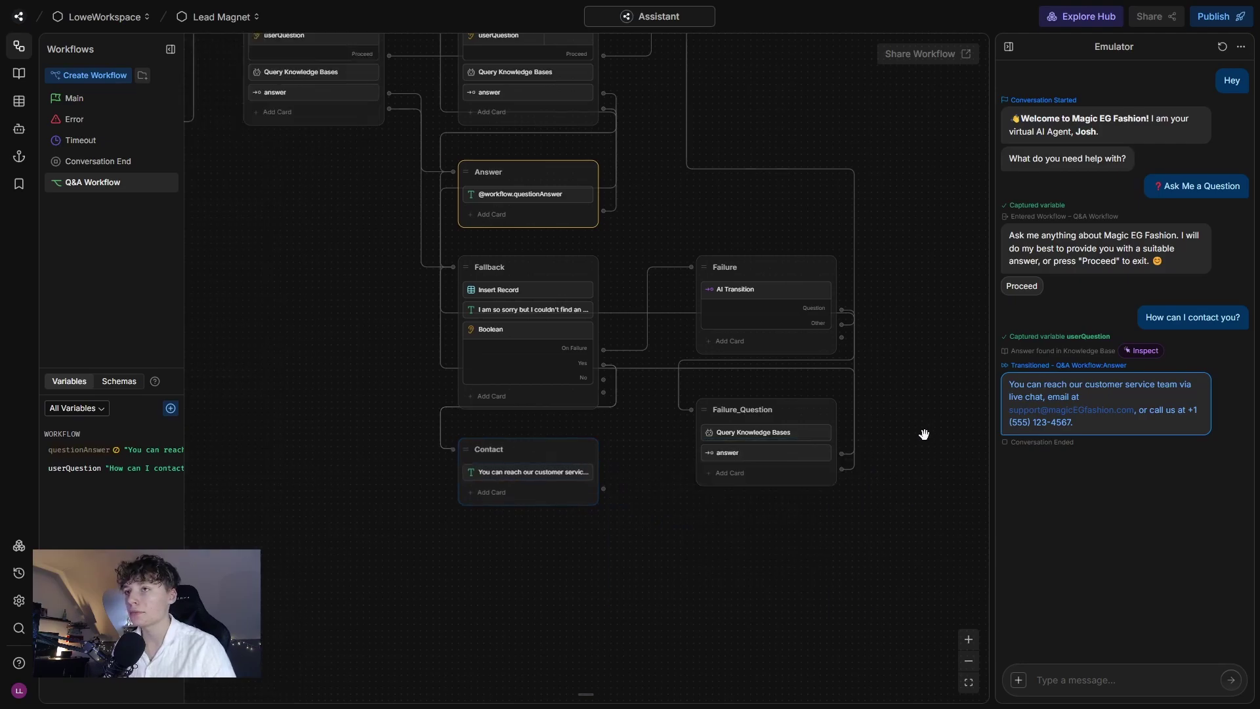
# Connect the Contact node's output to the Exit node and the Fallback node's No choice to the Loop node
pyautogui.moveTo(542, 555); pyautogui.dragTo(682, 89)
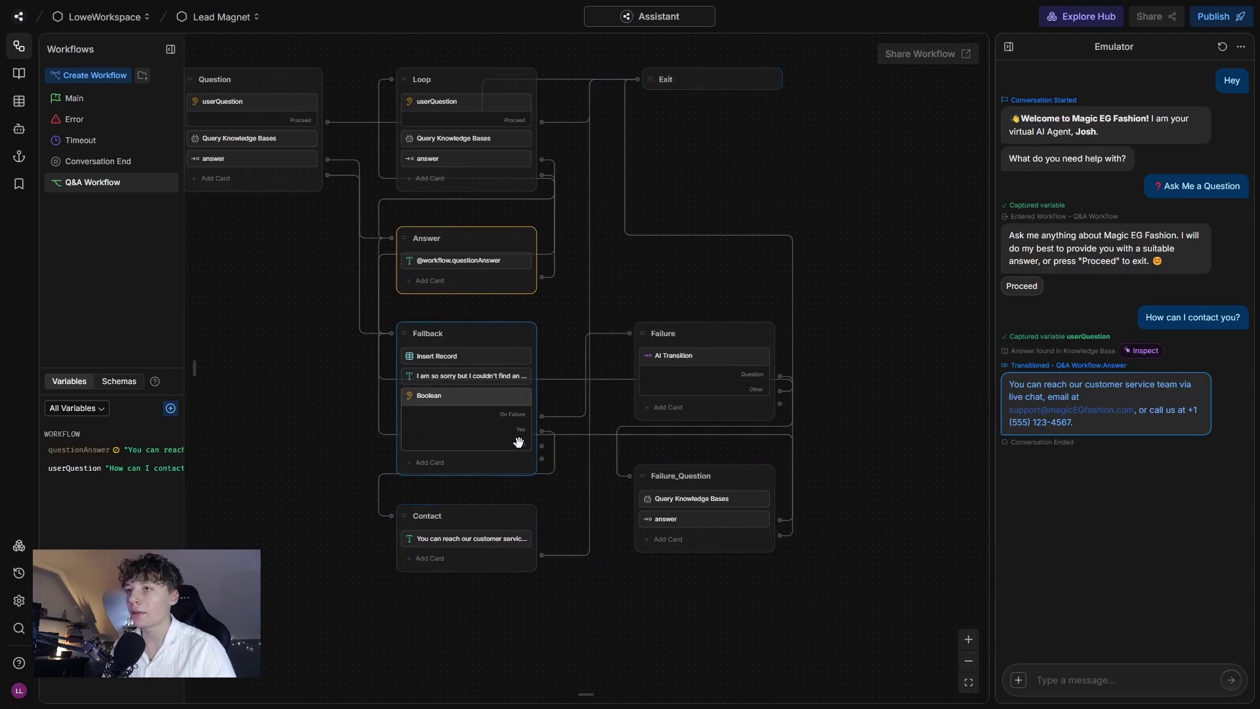
pyautogui.click(541, 444)
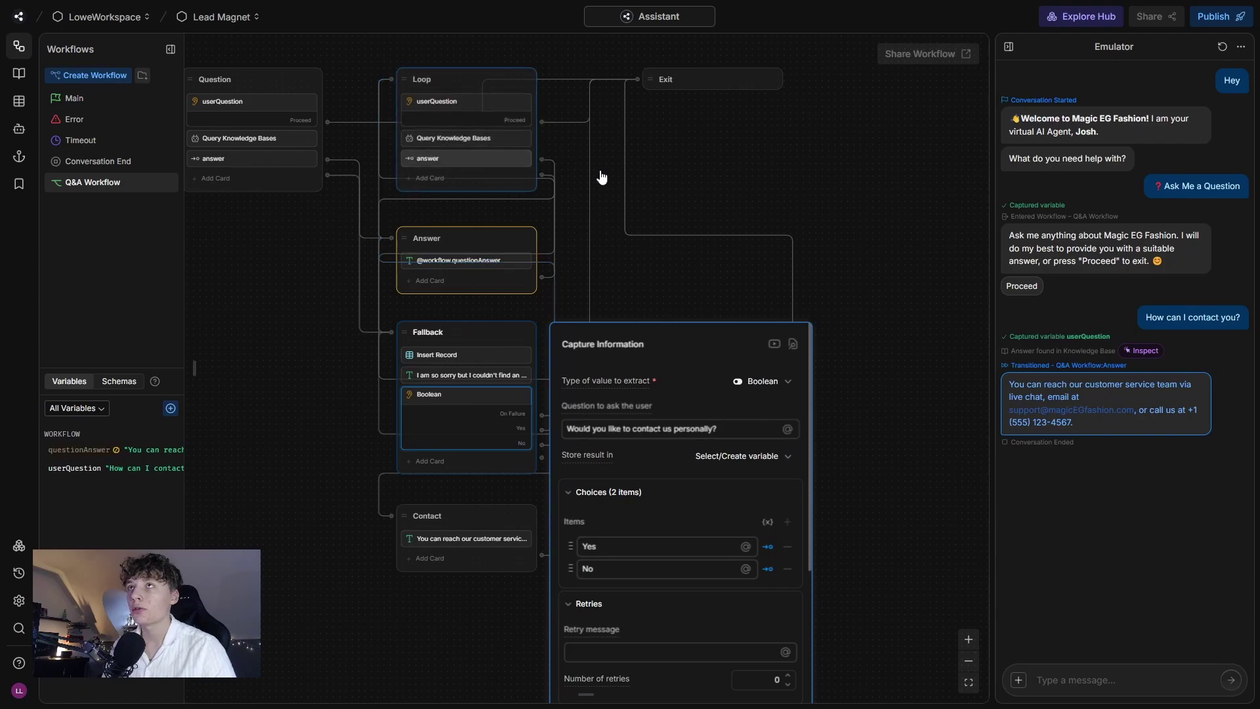
pyautogui.click(775, 181)
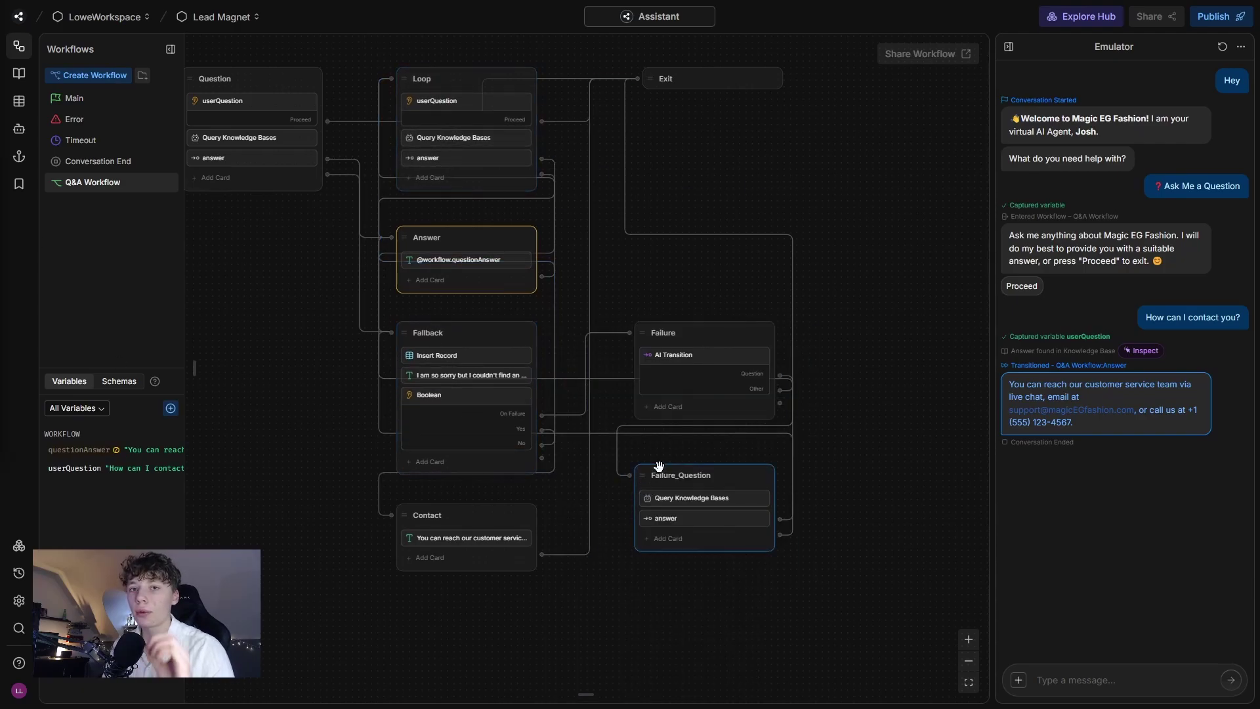
# Open the Main workflow and connect the Hub node's Quit choice to the End node
pyautogui.moveTo(600, 596); pyautogui.dragTo(699, 593)
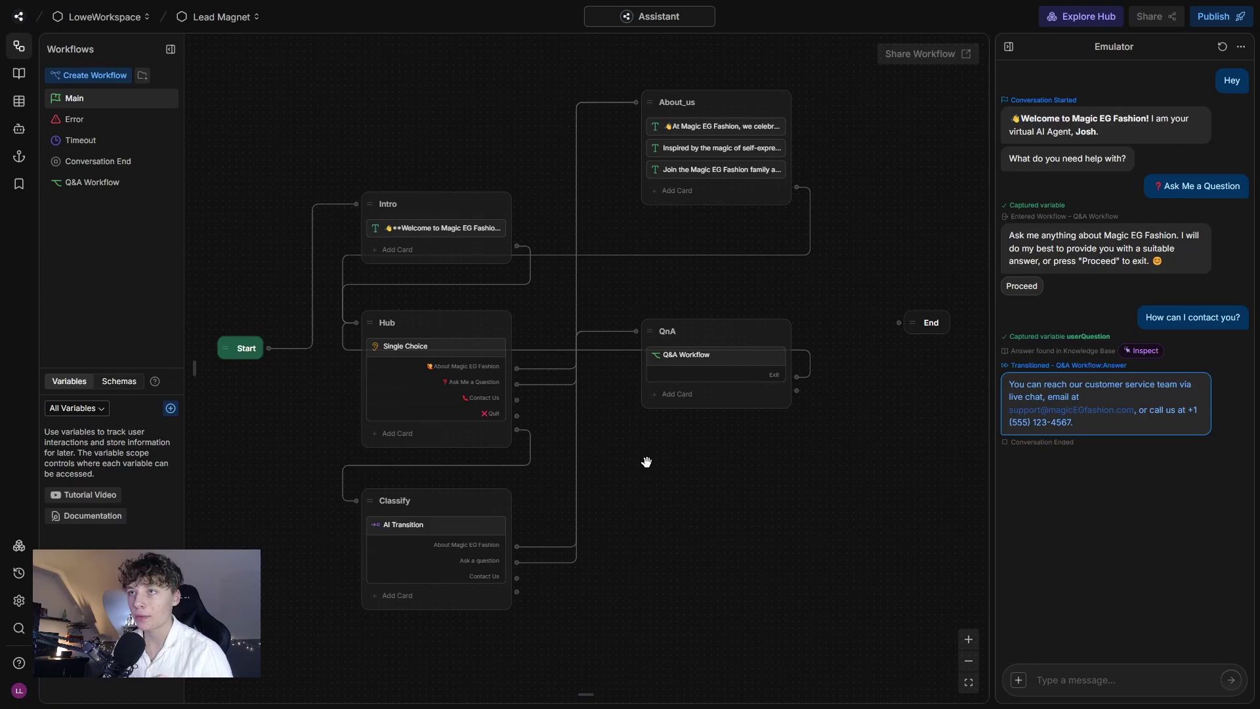
pyautogui.moveTo(519, 414); pyautogui.dragTo(874, 352)
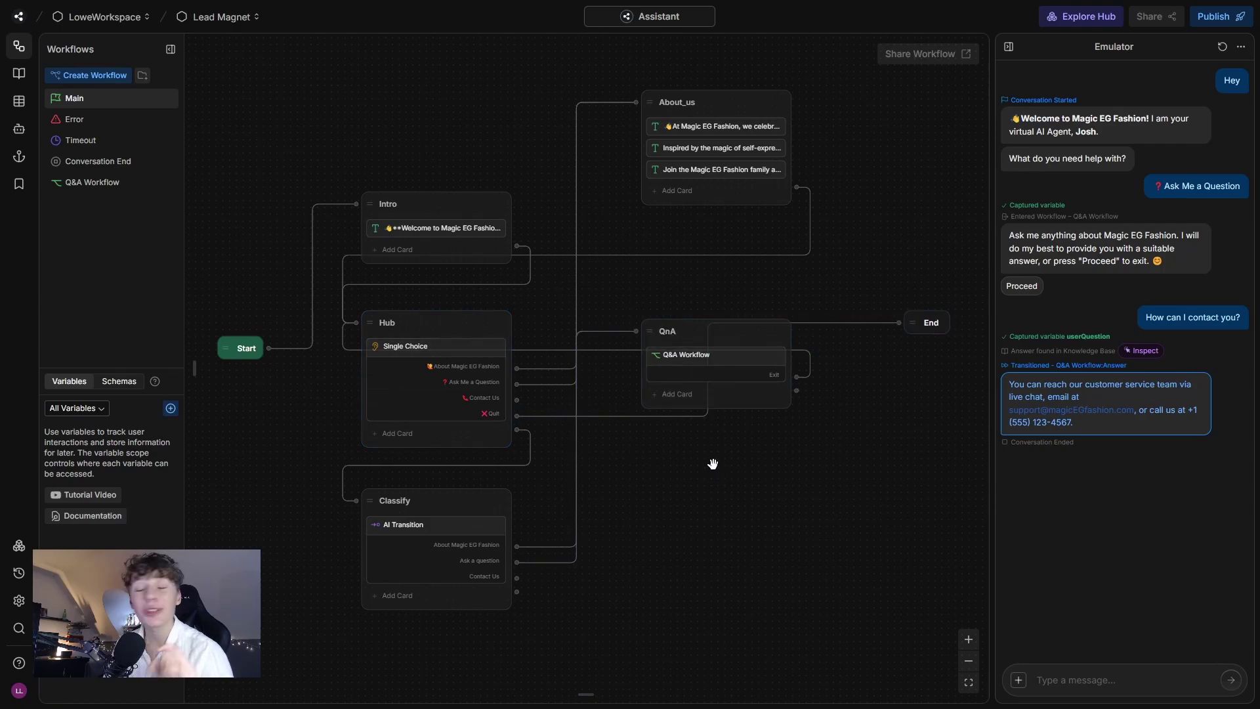
# Create a standard node named Contact below the QnA node and connect the Hub node's Contact Us choice to it
pyautogui.rightClick(675, 479)
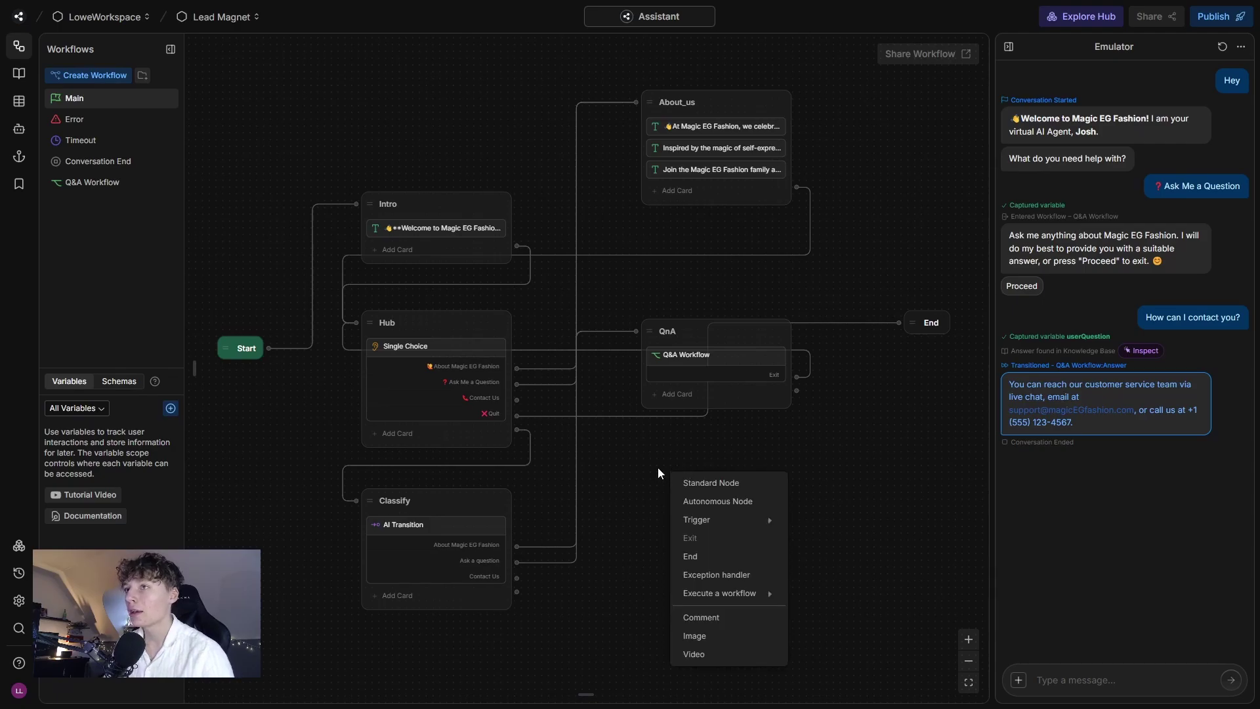
pyautogui.click(696, 484)
pyautogui.press('Return')
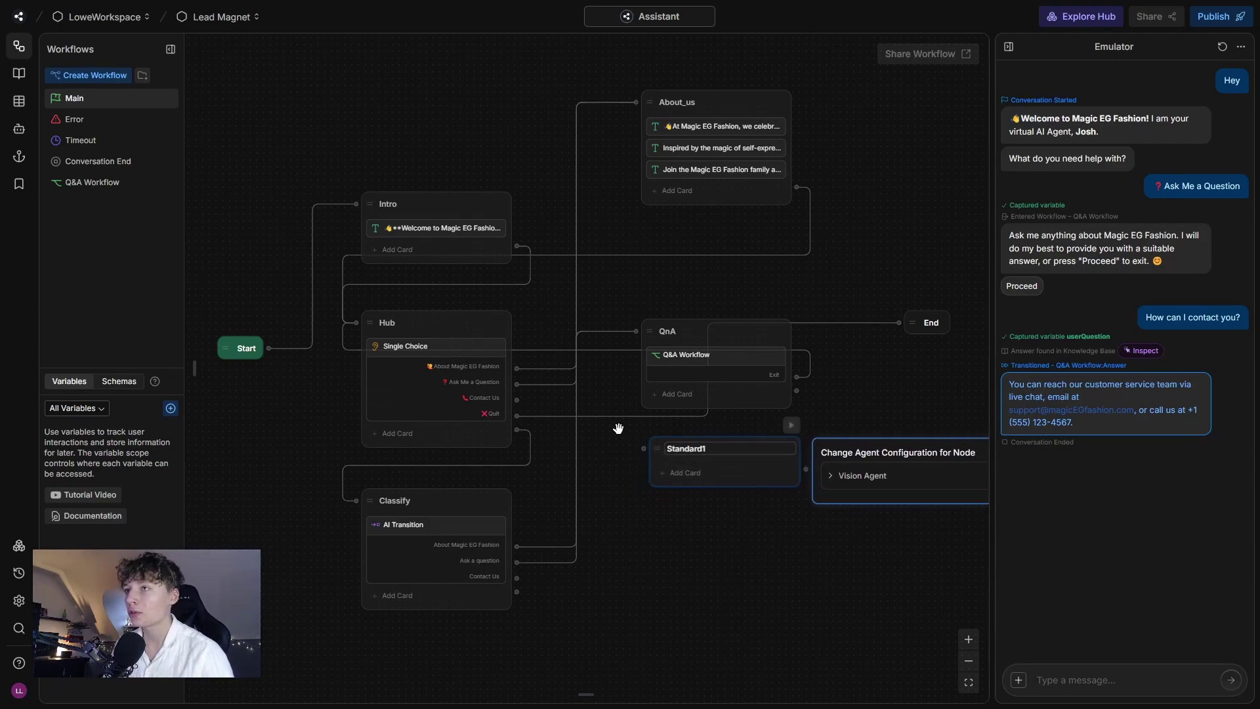
pyautogui.moveTo(517, 400); pyautogui.dragTo(645, 448)
pyautogui.doubleClick(662, 448)
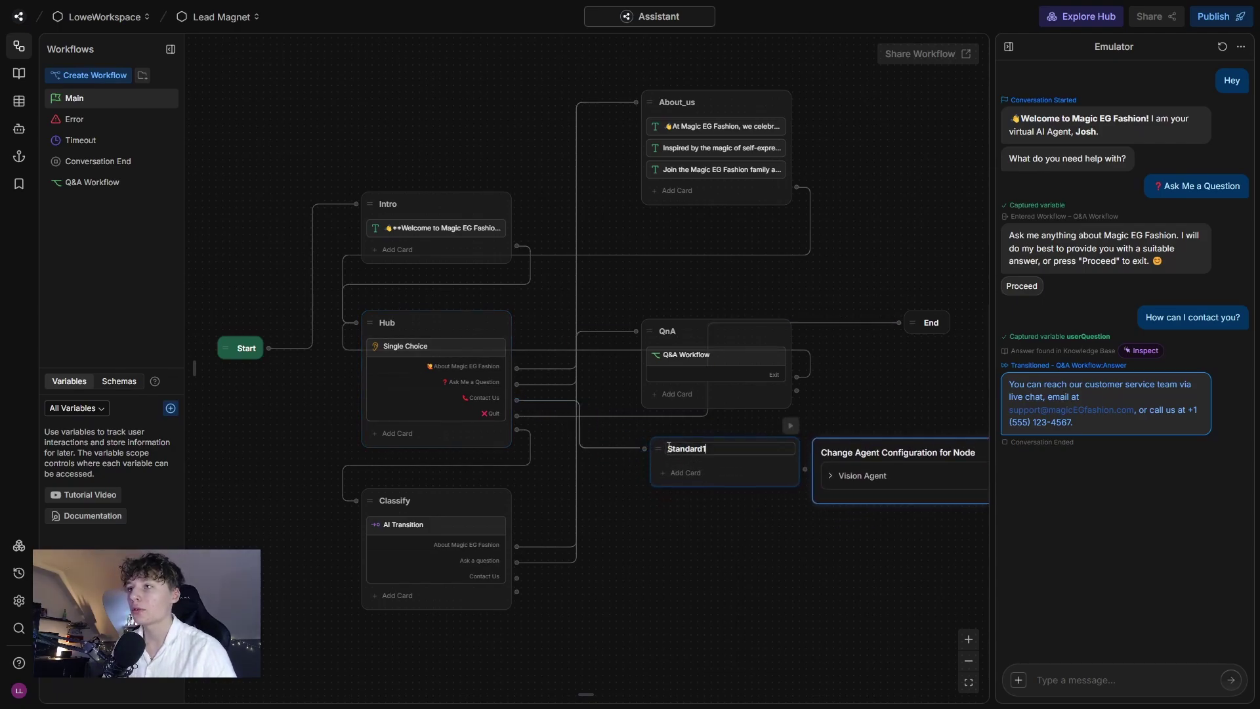
pyautogui.write('Contact')
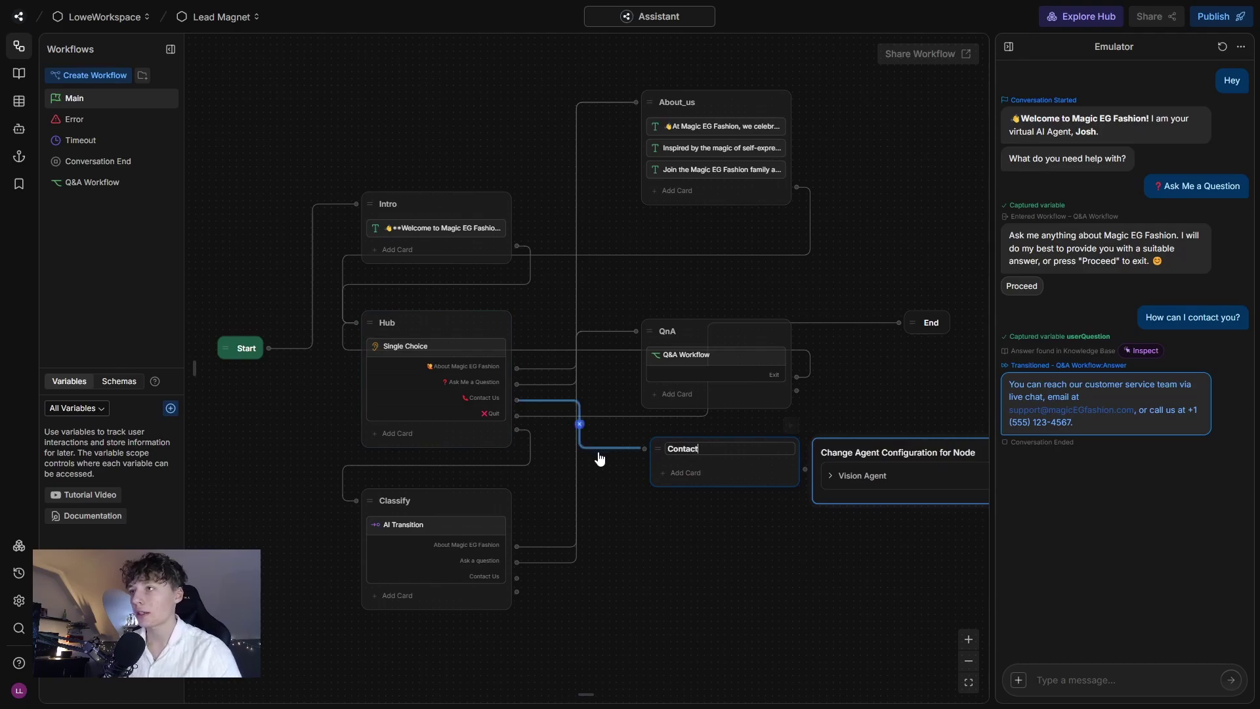
pyautogui.press('Return')
# Add a Text card to the Main workflow's Contact node with the customer service contact message, wrapping the e-mail address in **
pyautogui.click(685, 473)
pyautogui.click(220, 110)
pyautogui.click(825, 537)
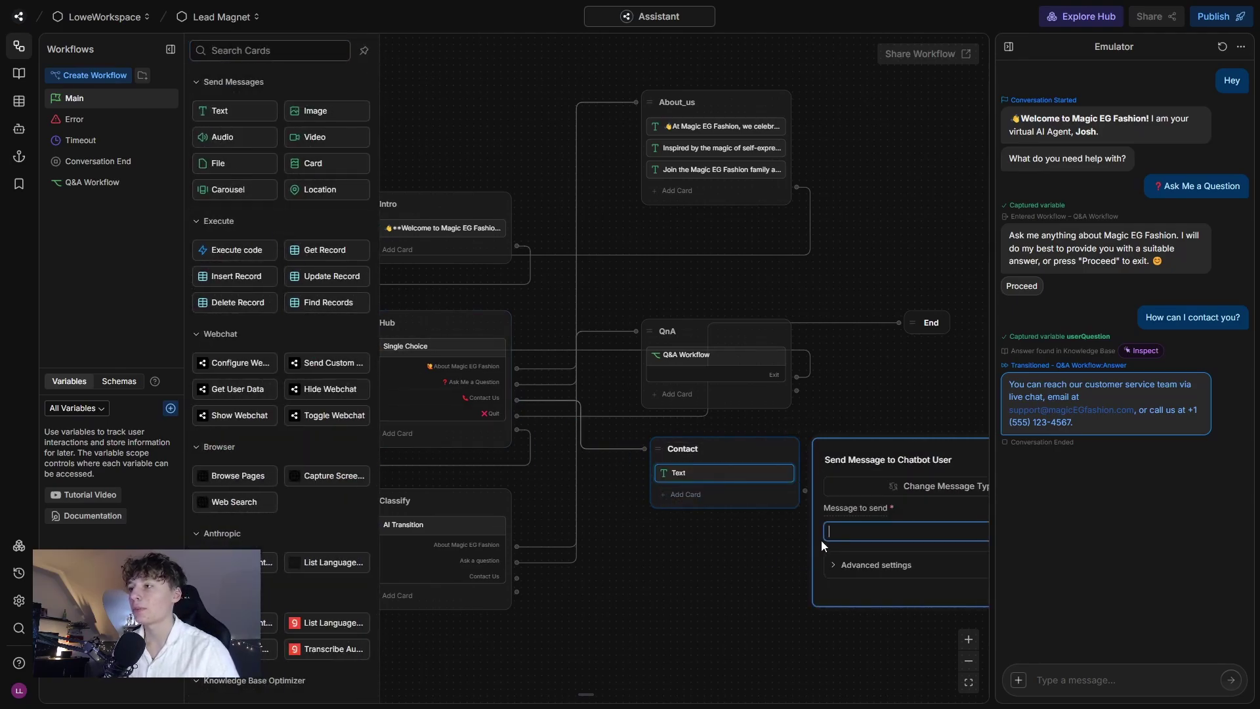
pyautogui.hotkey('ctrl', 'v')
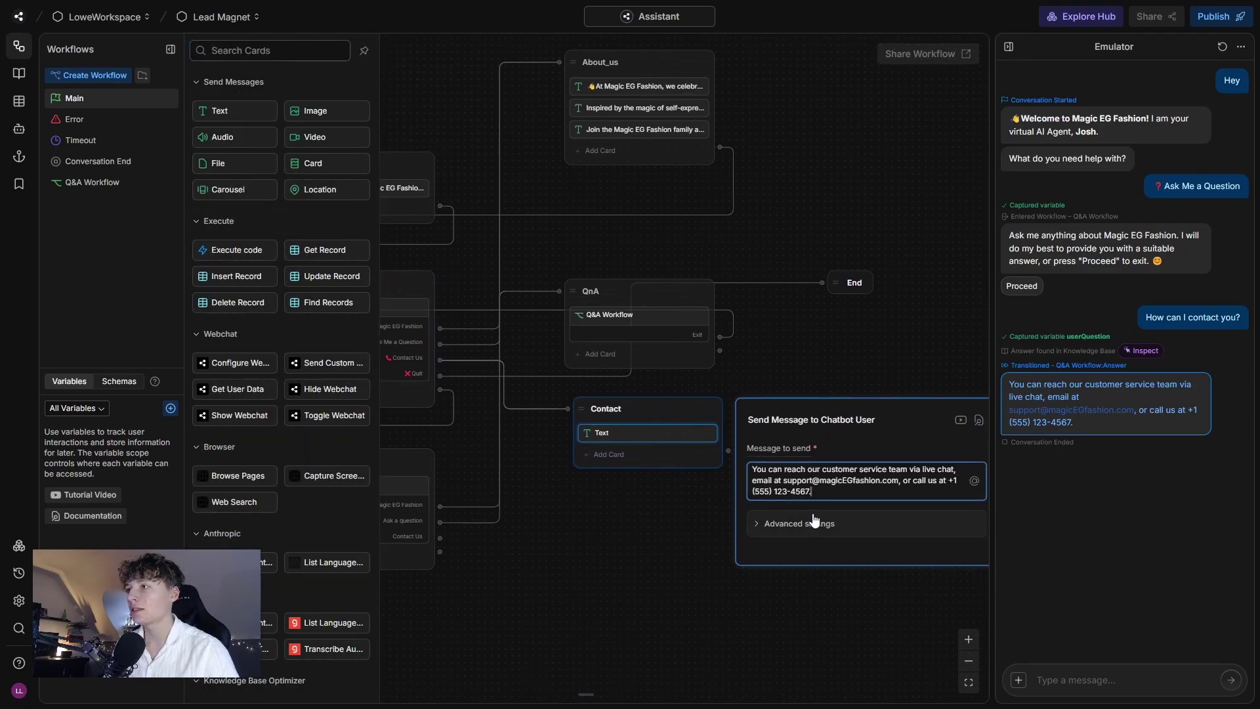
pyautogui.write('**')
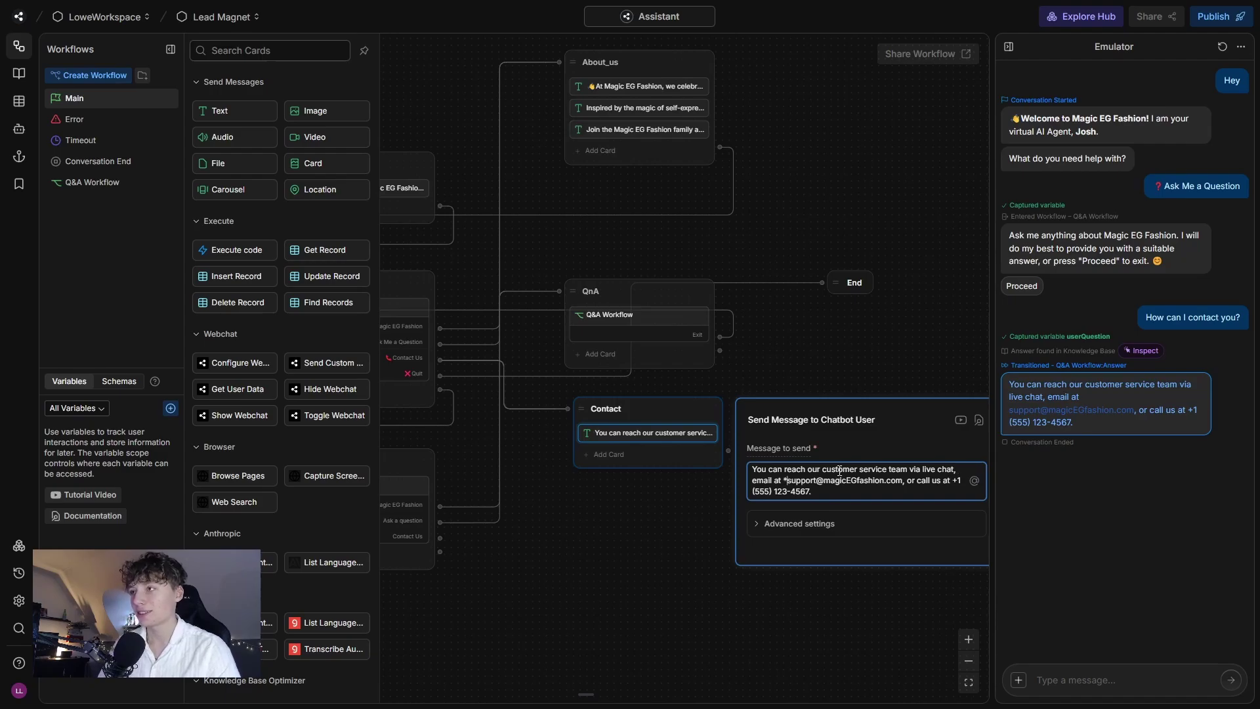
pyautogui.write('**')
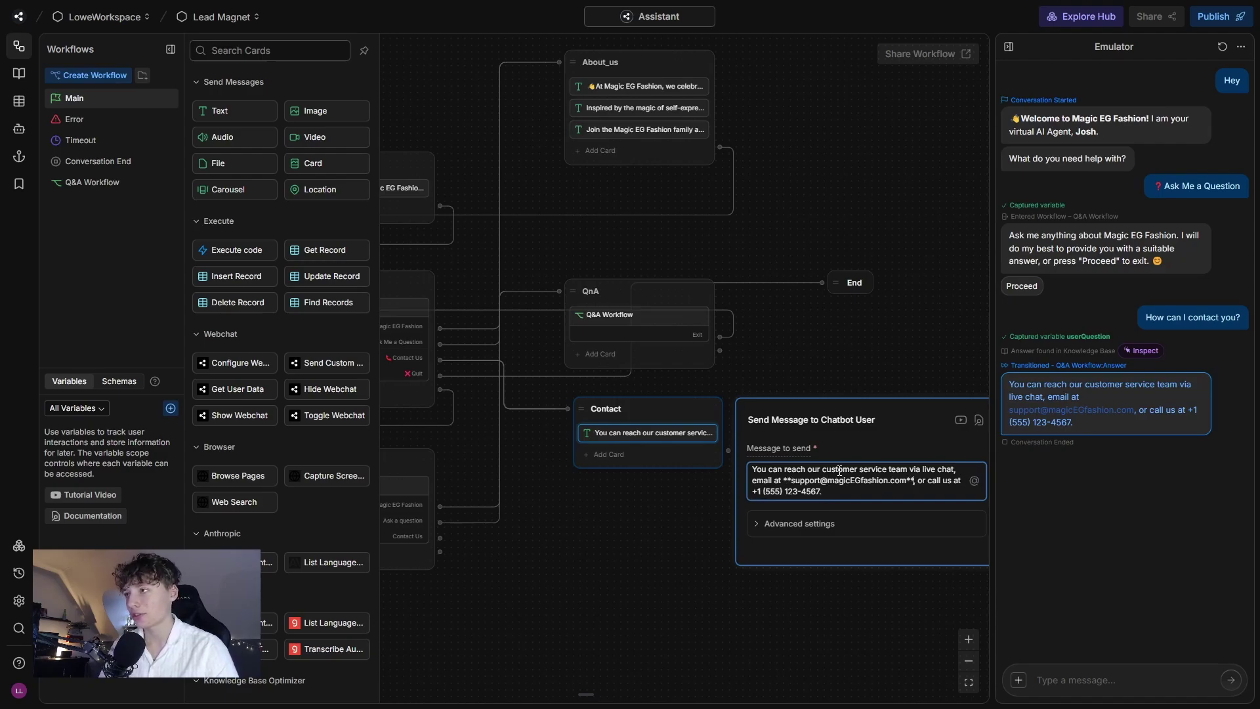
pyautogui.click(661, 489)
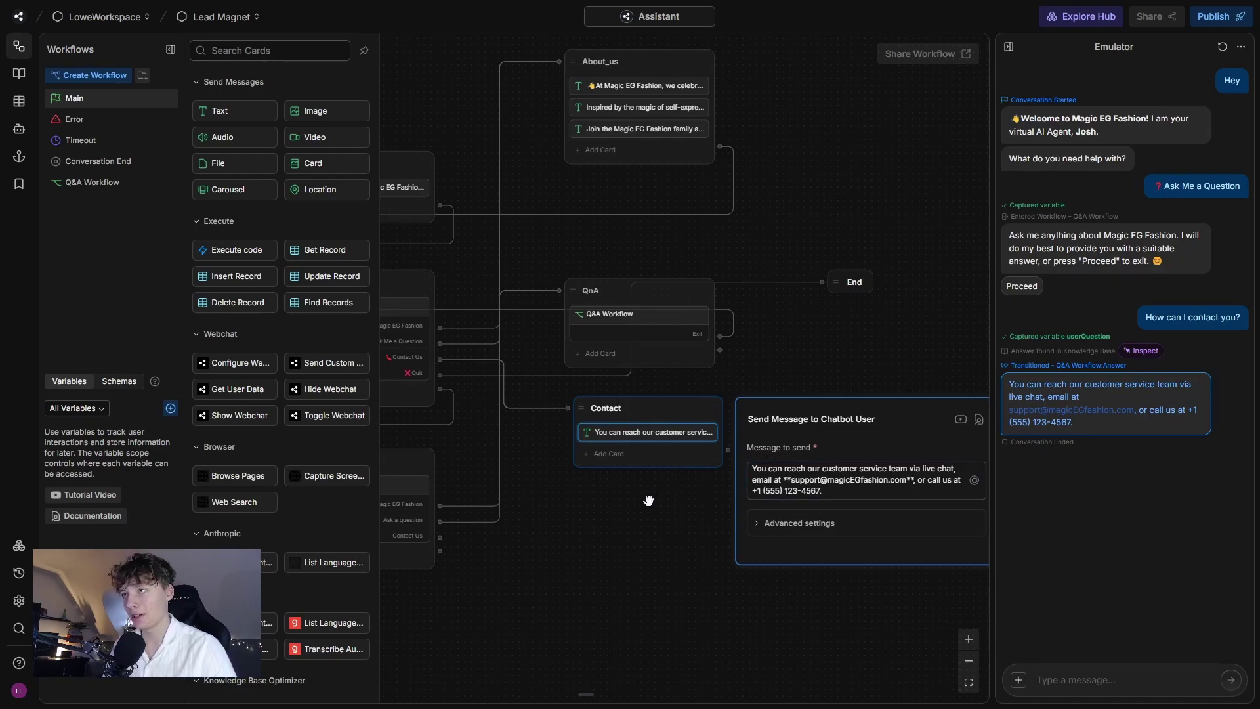
# Connect the Main workflow's Contact node output back to the Hub node
pyautogui.moveTo(726, 451); pyautogui.dragTo(377, 368)
pyautogui.moveTo(577, 535); pyautogui.dragTo(668, 559)
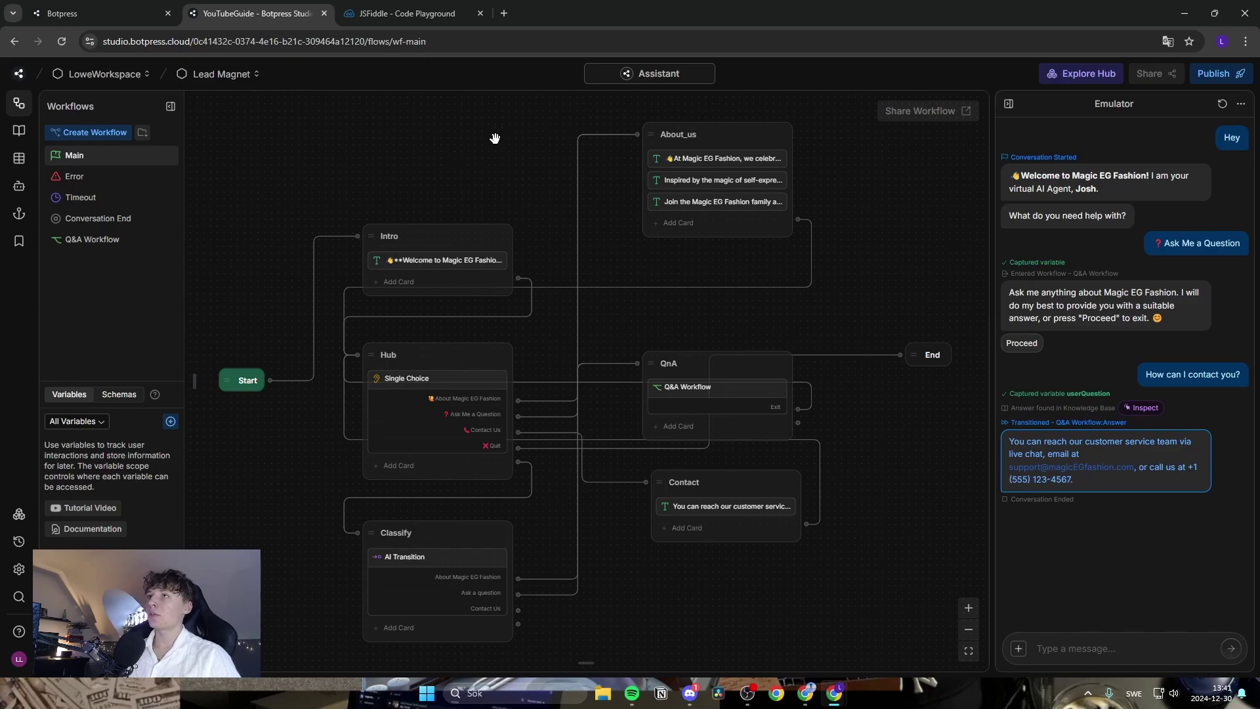
# Connect the Classify node's Contact Us output to the Contact node and publish the bot
pyautogui.click(1215, 78)
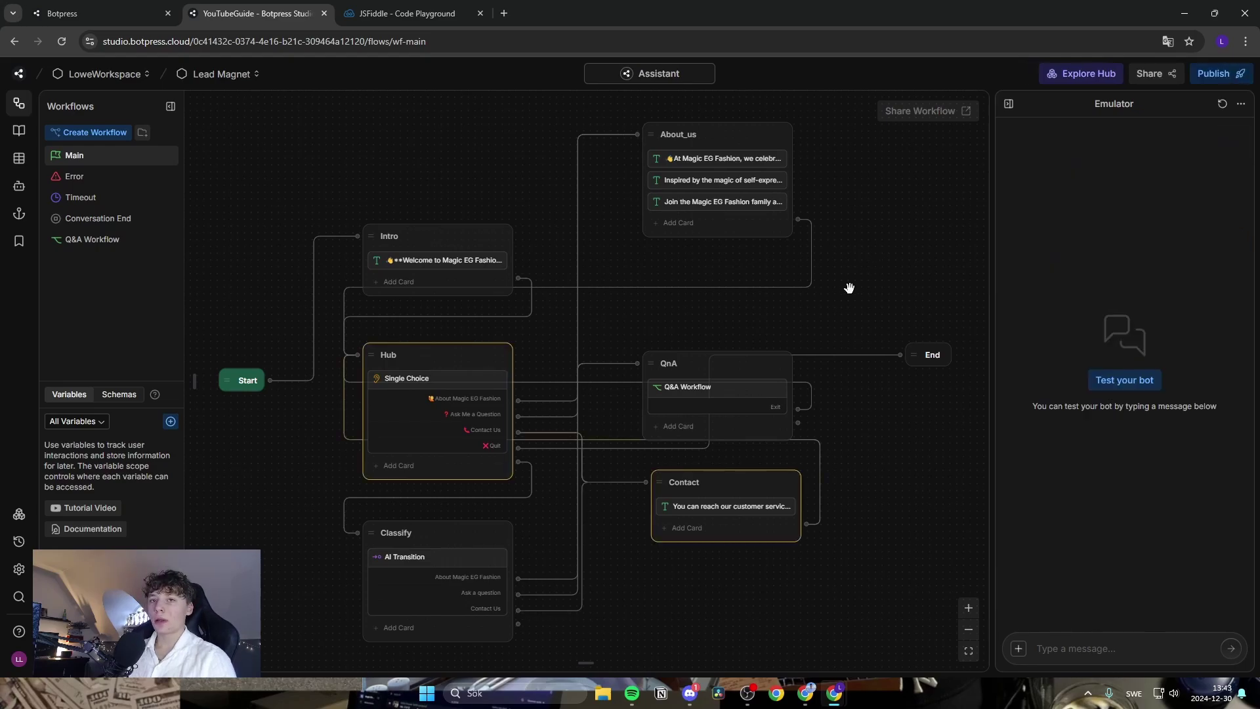
# Set the bot name to Josh in the YouTubeGuide bot's general webchat settings
pyautogui.click(96, 14)
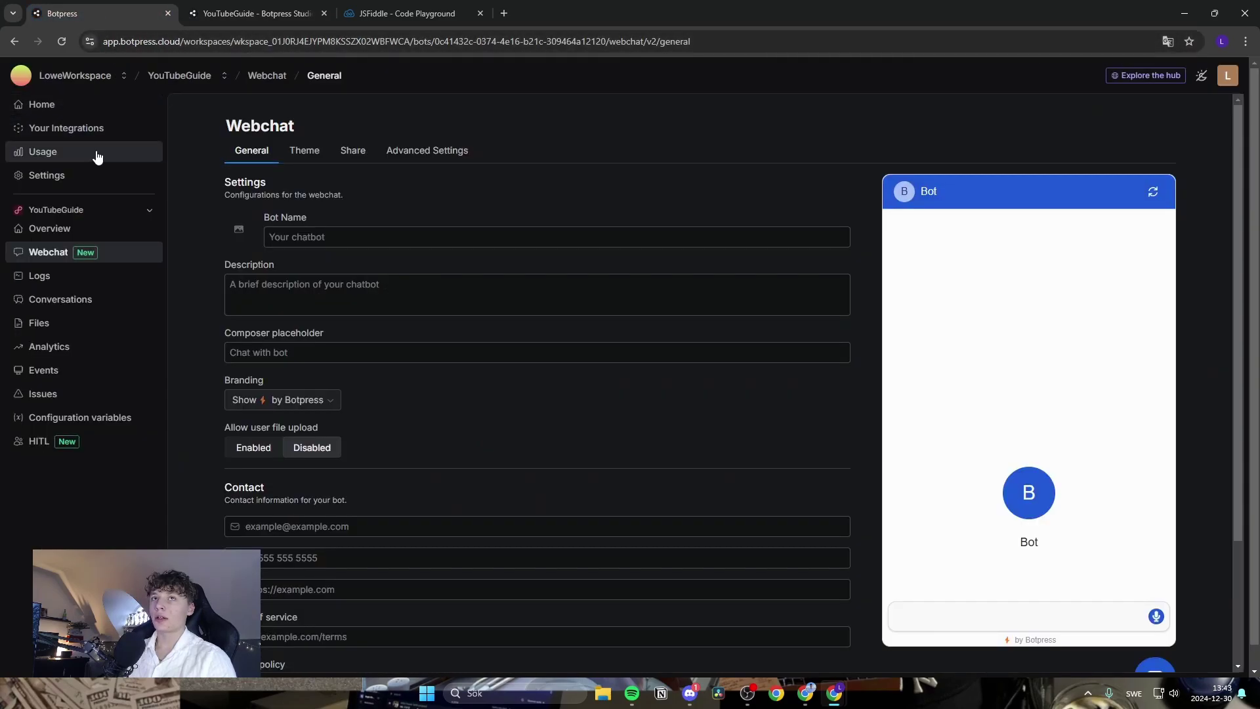
pyautogui.click(297, 235)
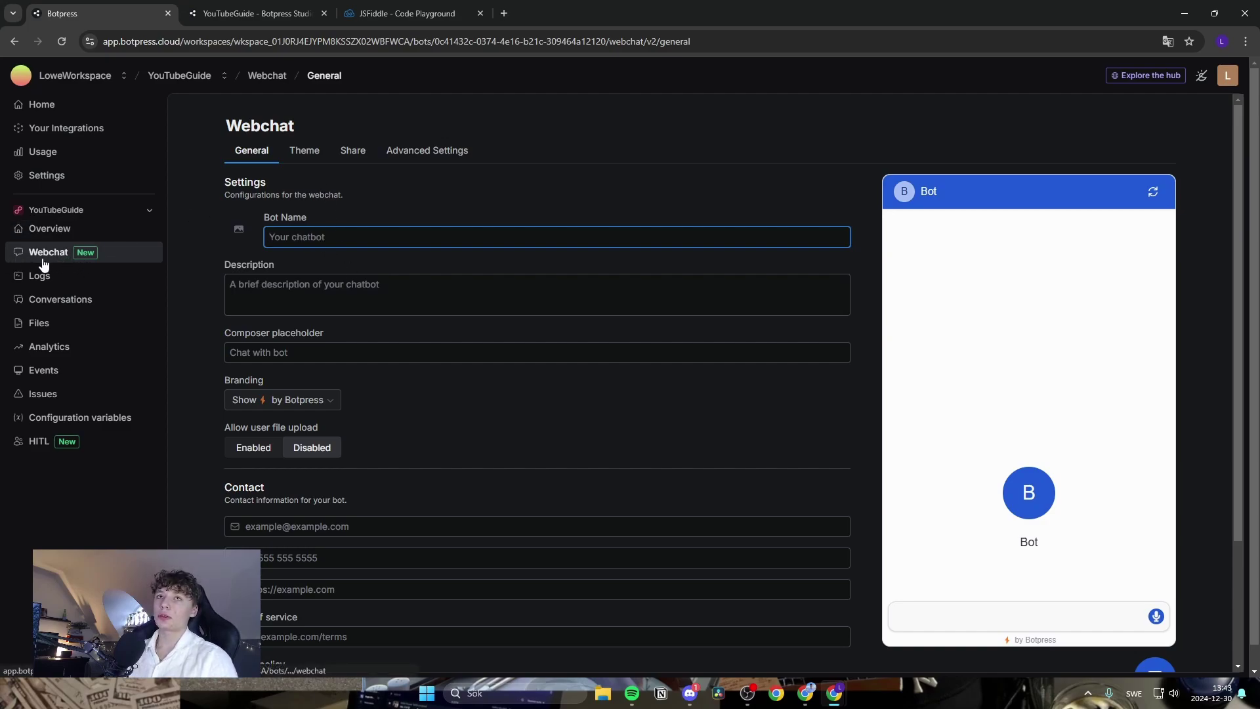
pyautogui.scroll(-3, 388, 479)
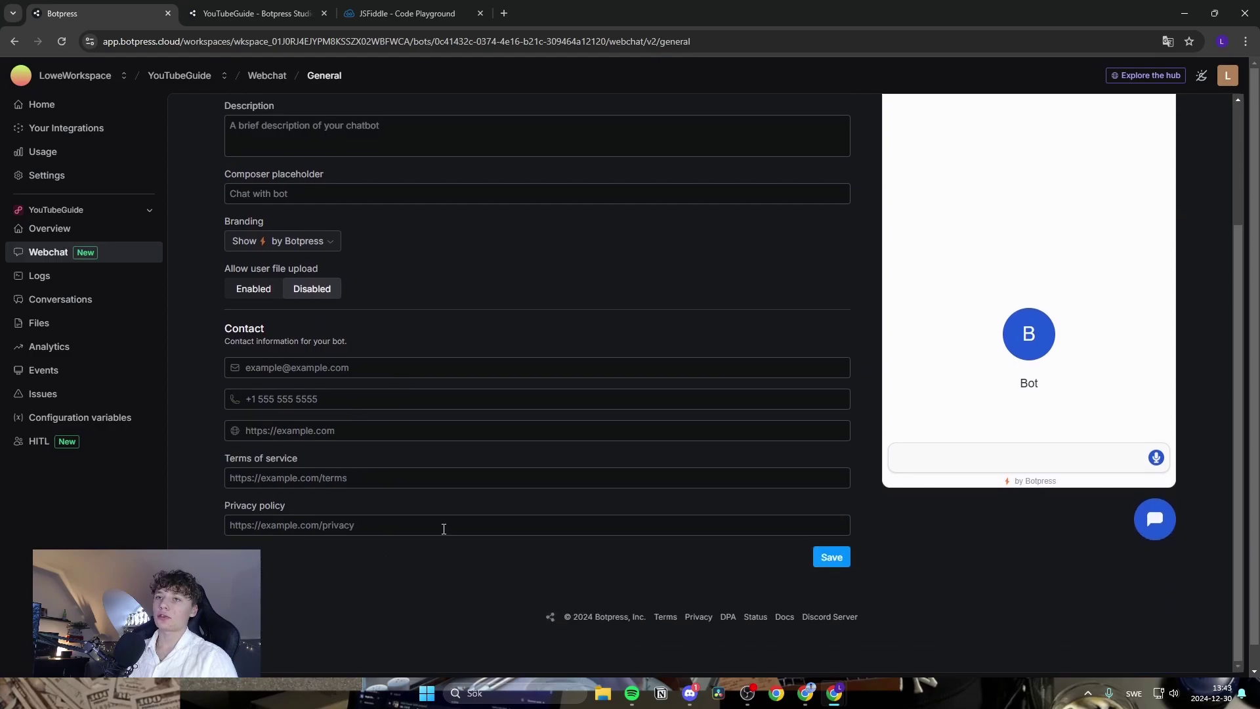
pyautogui.scroll(3, 347, 292)
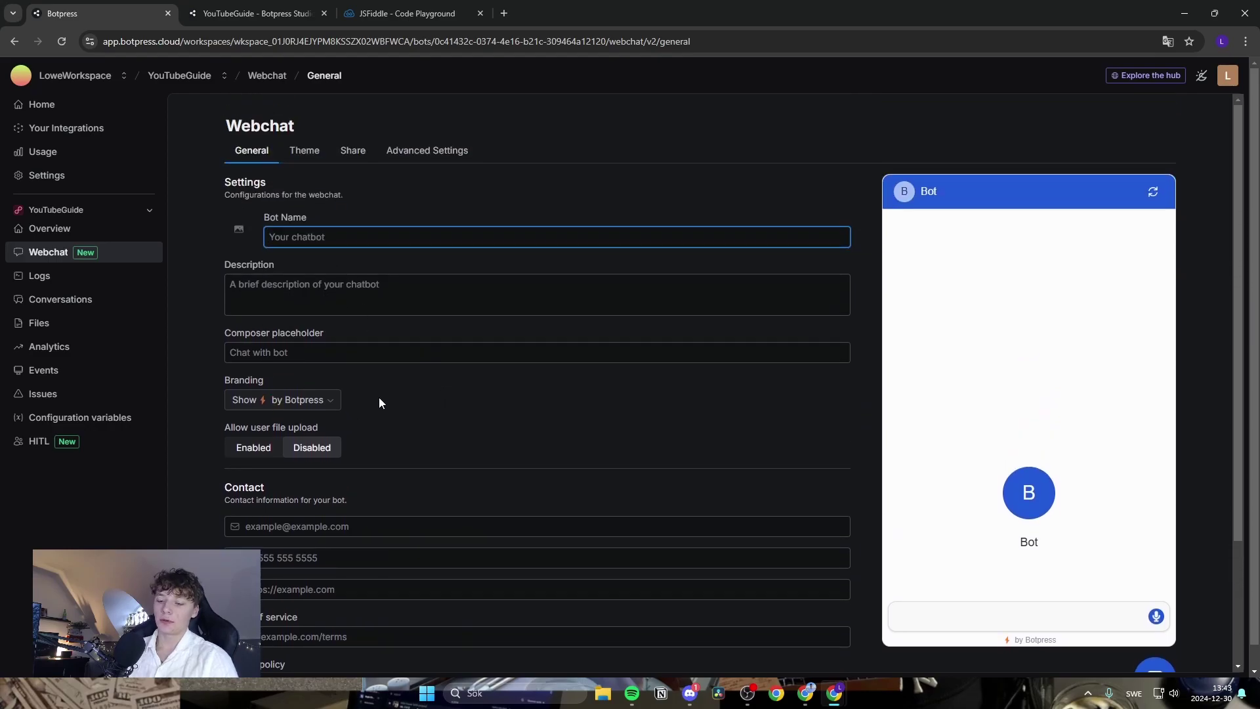
pyautogui.click(260, 21)
pyautogui.hotkey('ctrl', 'shift', 'Tab')
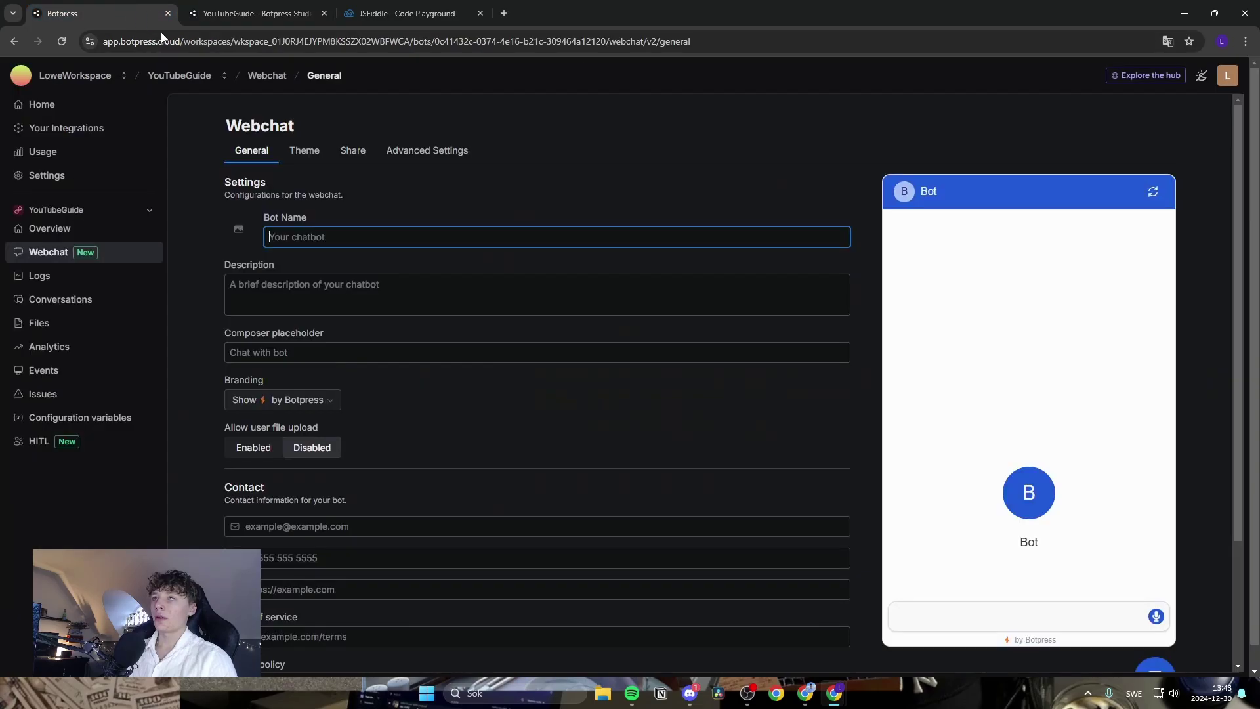
pyautogui.write('NJ')
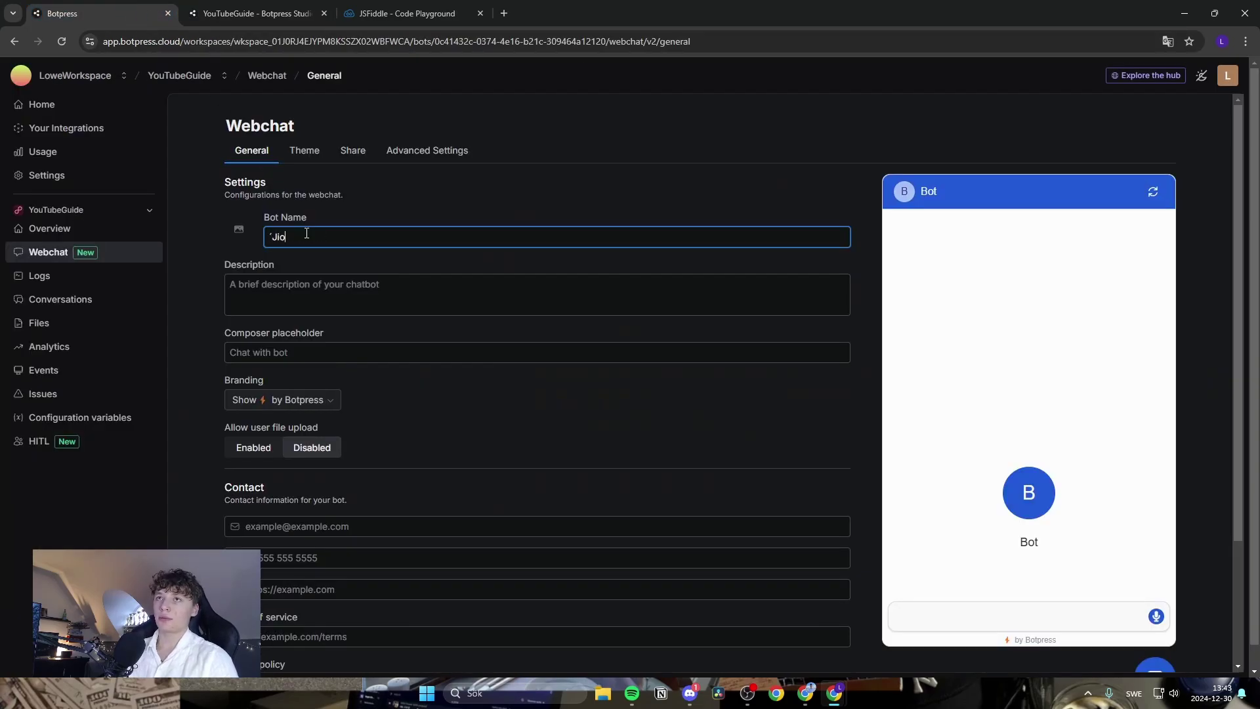
pyautogui.press('BackSpace')
pyautogui.press('BackSpace')
pyautogui.write('Jios')
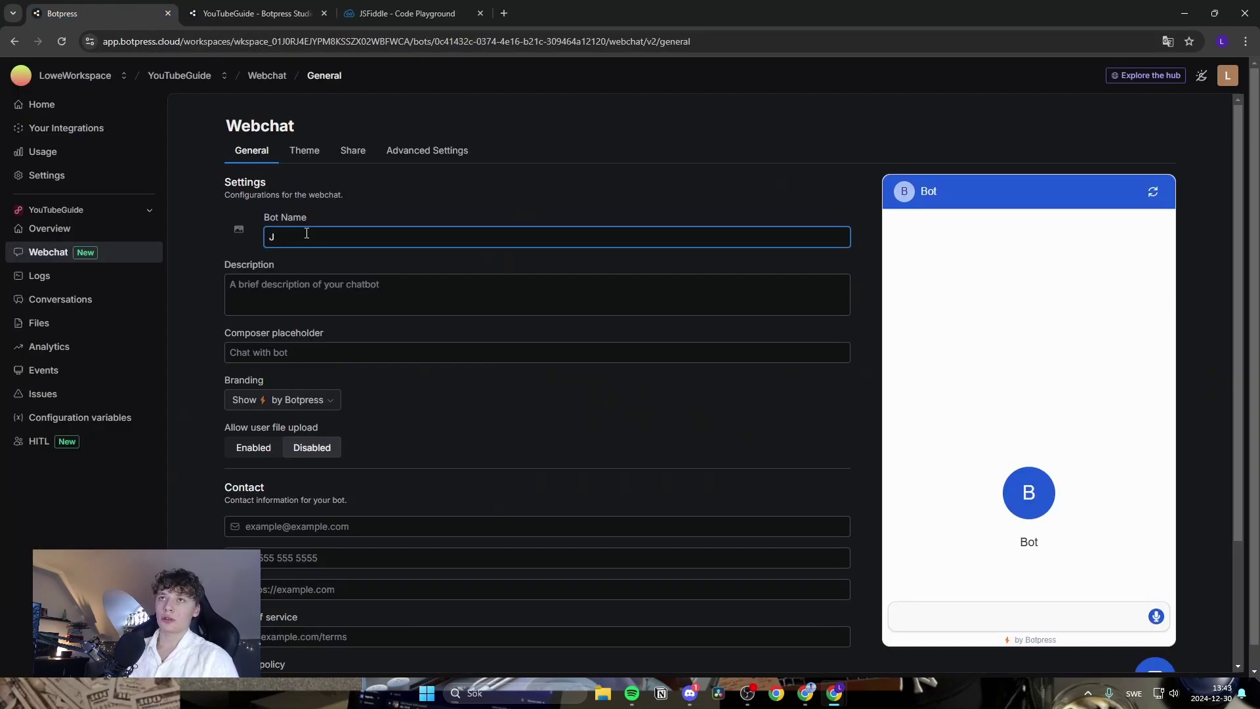
# Enter "Magic EG Fashion AI Agent" as the webchat description
pyautogui.click(358, 288)
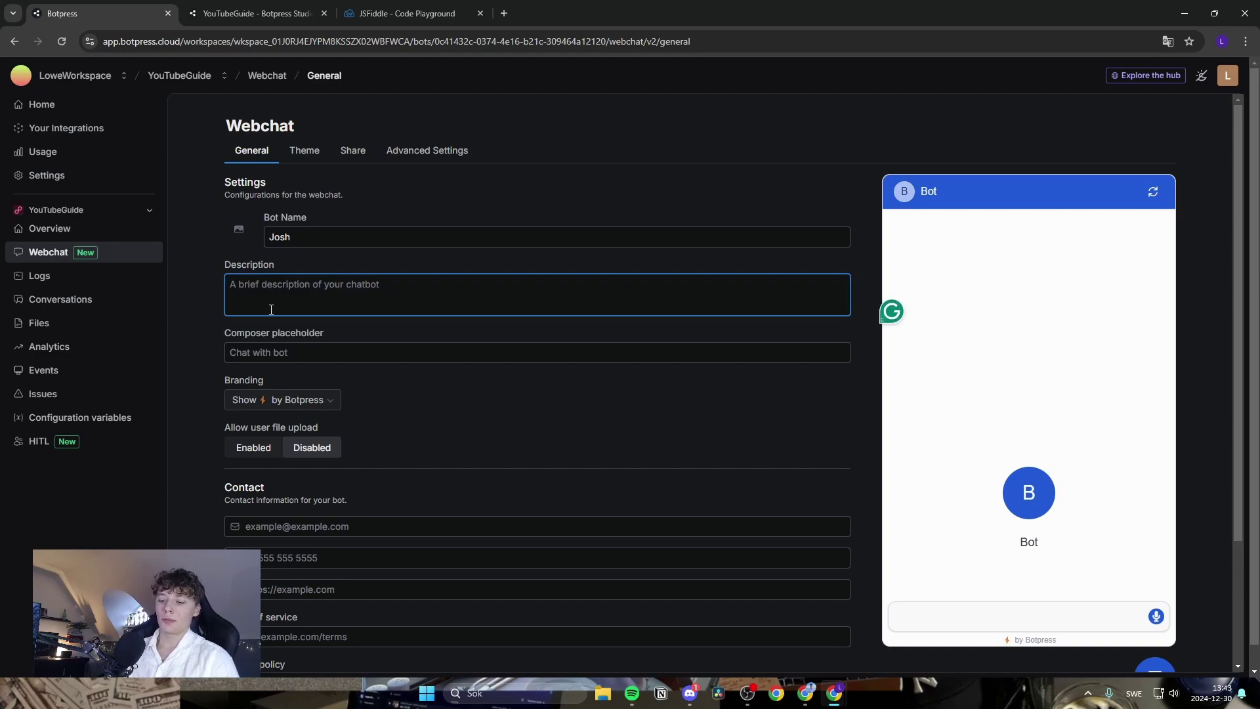
pyautogui.write('Magioc')
pyautogui.press('BackSpace')
pyautogui.press('BackSpace')
pyautogui.press('BackSpace')
pyautogui.write('c EGF')
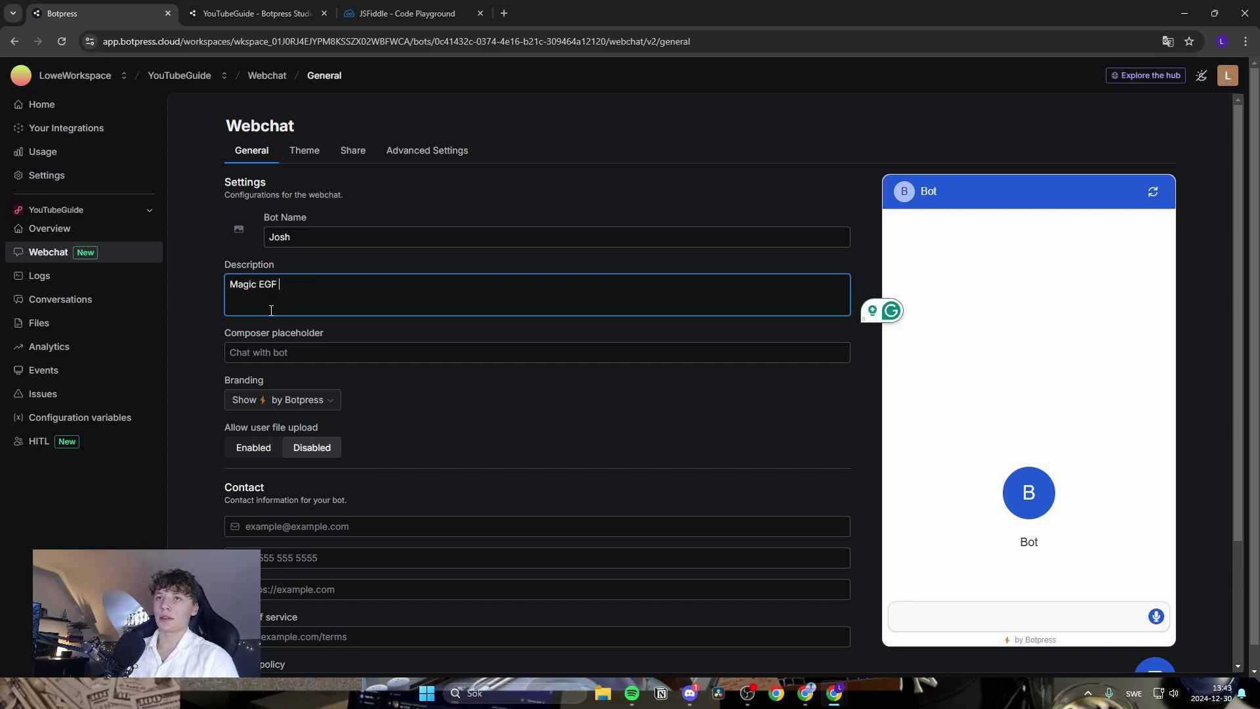
pyautogui.press('BackSpace')
pyautogui.write('Fas')
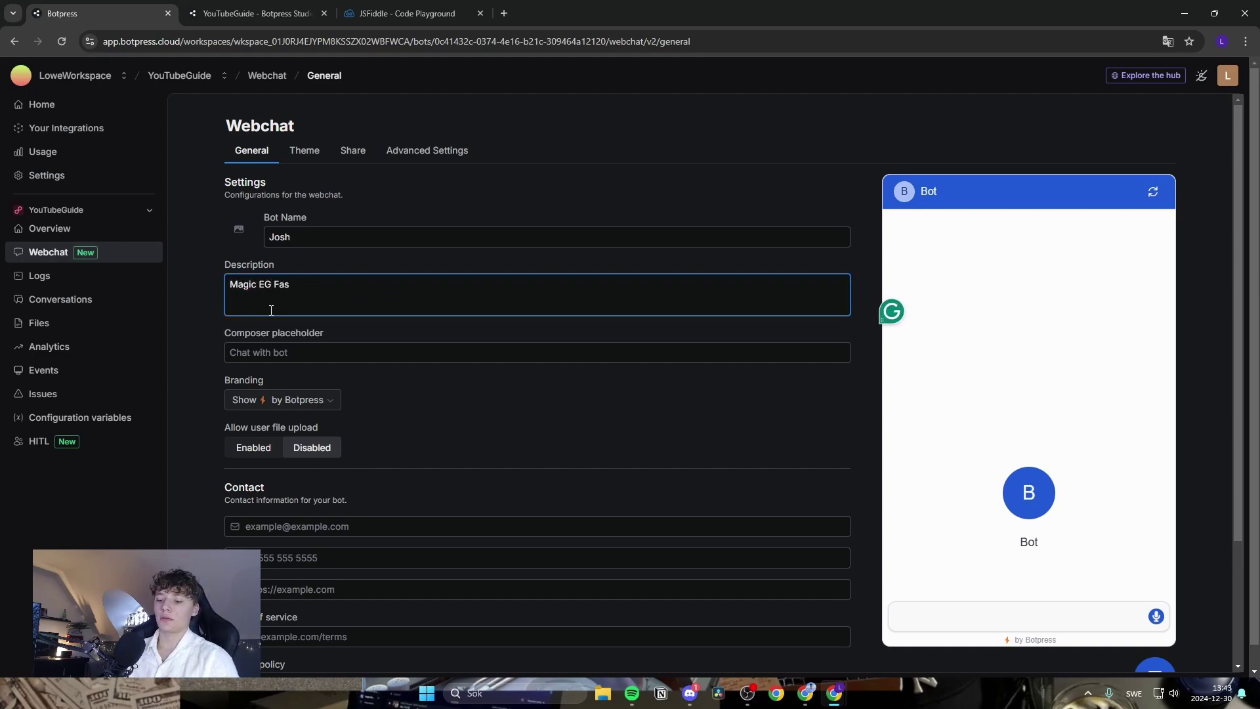
pyautogui.write('hion AI Agent')
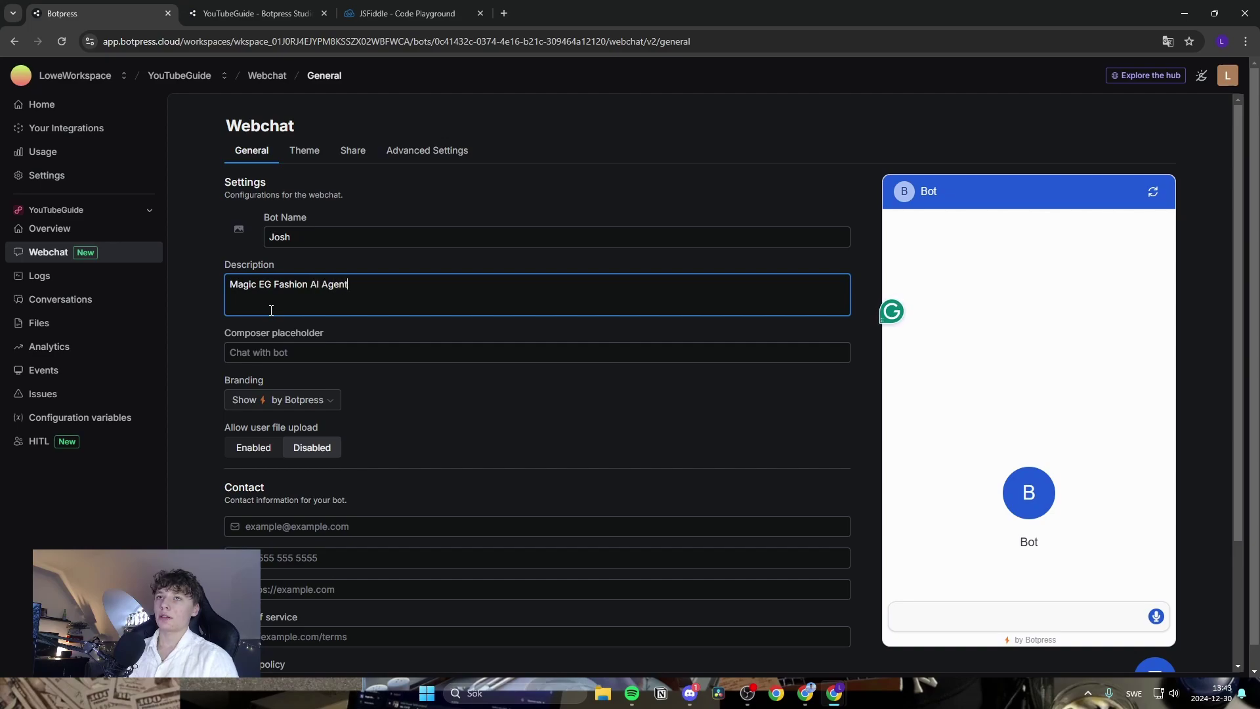
# Set the composer placeholder to "Chat with me!", keep user file upload disabled and save the general webchat settings
pyautogui.click(296, 353)
pyautogui.write('Chat with me!')
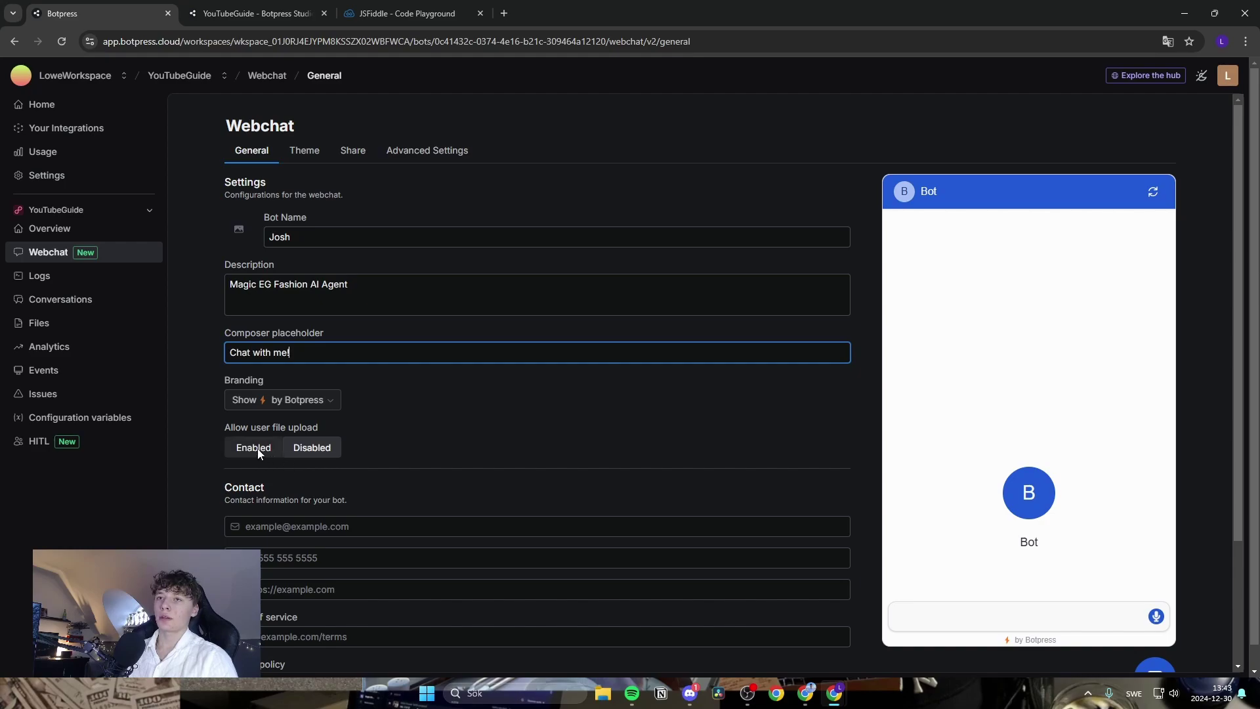
pyautogui.click(312, 451)
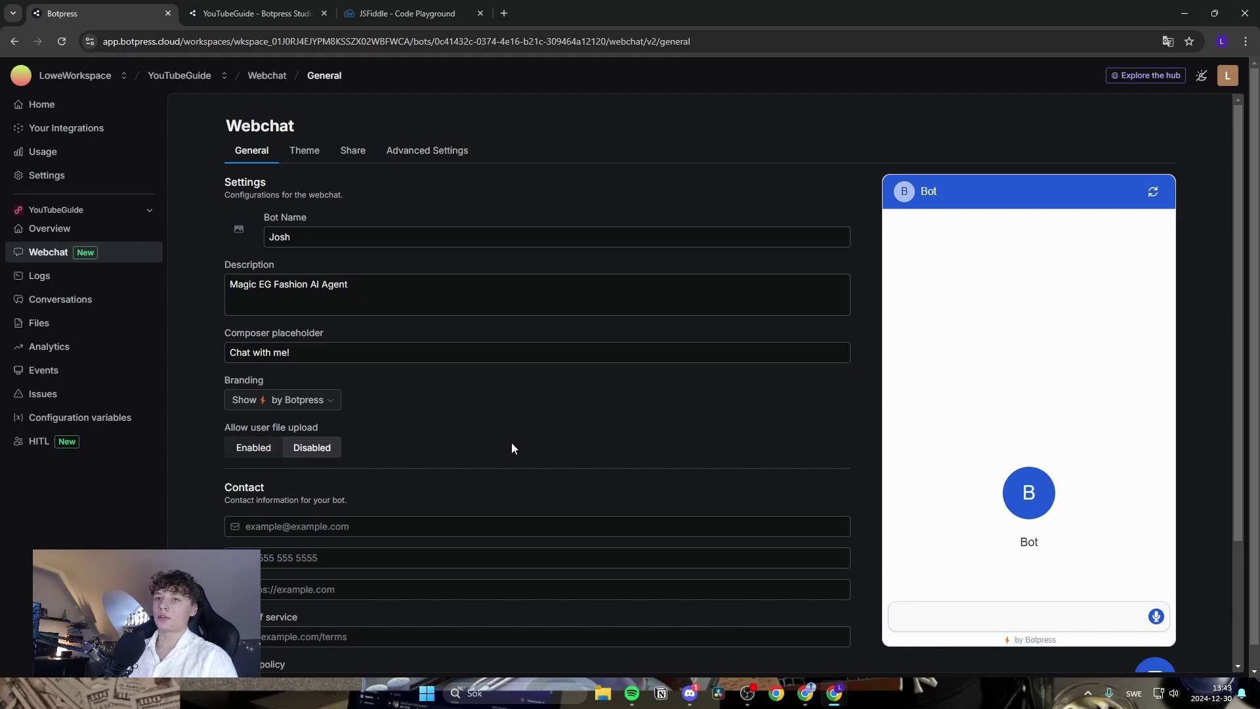
pyautogui.scroll(-1, 511, 449)
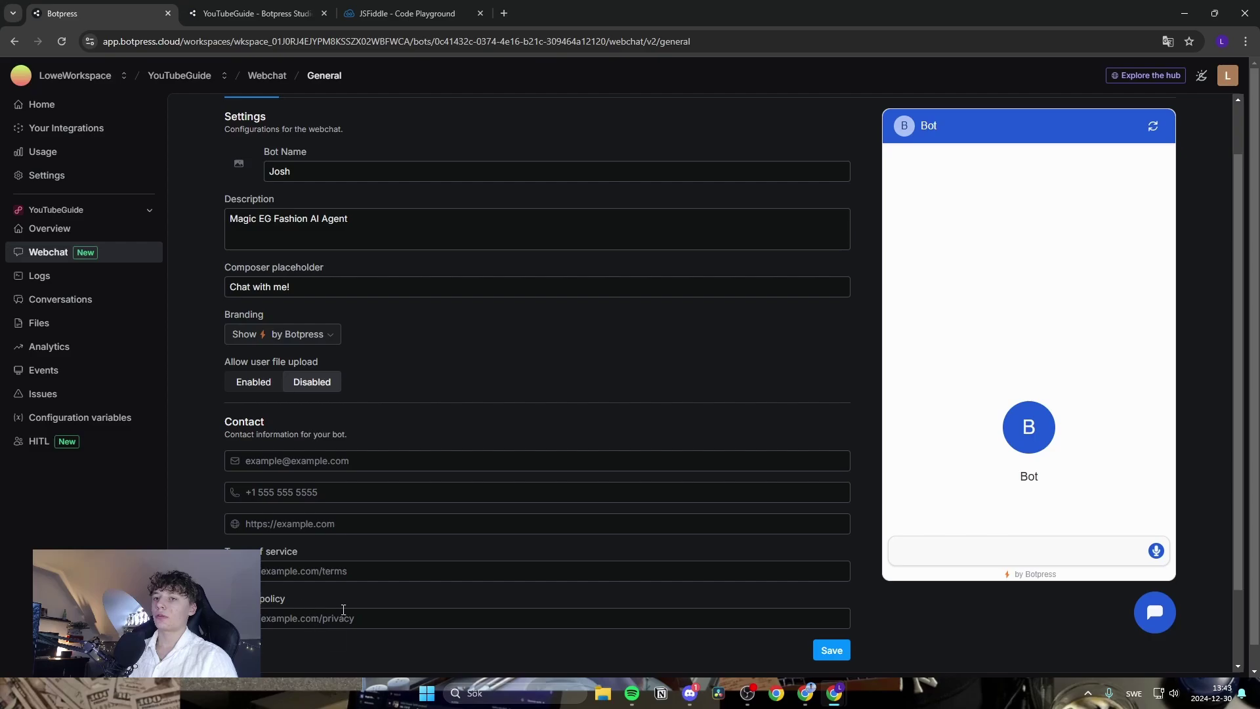
pyautogui.scroll(1, 624, 557)
pyautogui.scroll(-1, 621, 553)
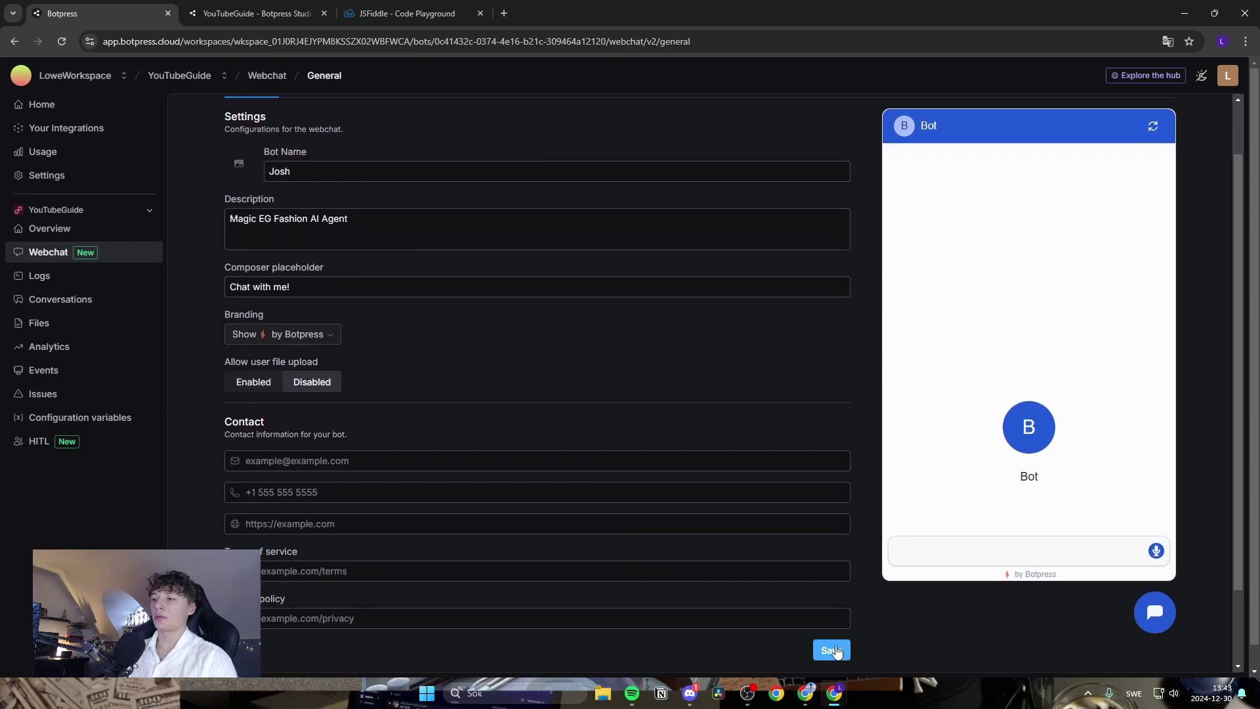
pyautogui.scroll(1, 553, 355)
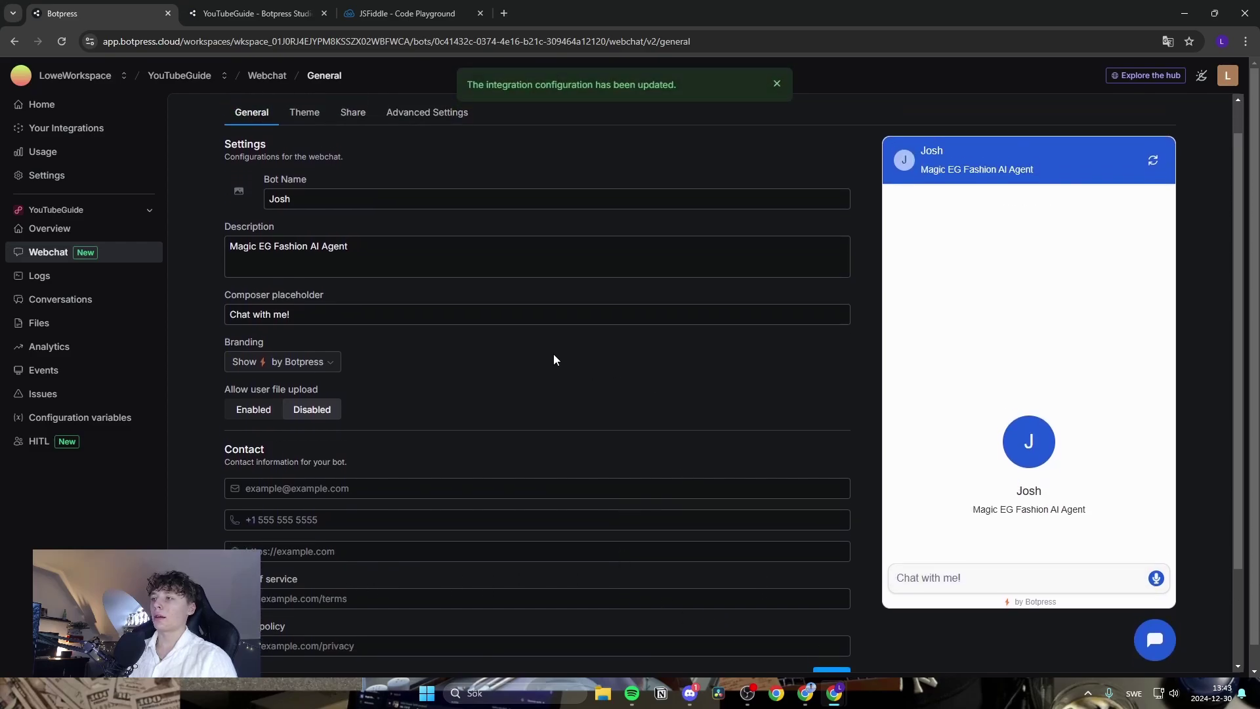
# Change the webchat theme color to a bright turquoise
pyautogui.click(303, 155)
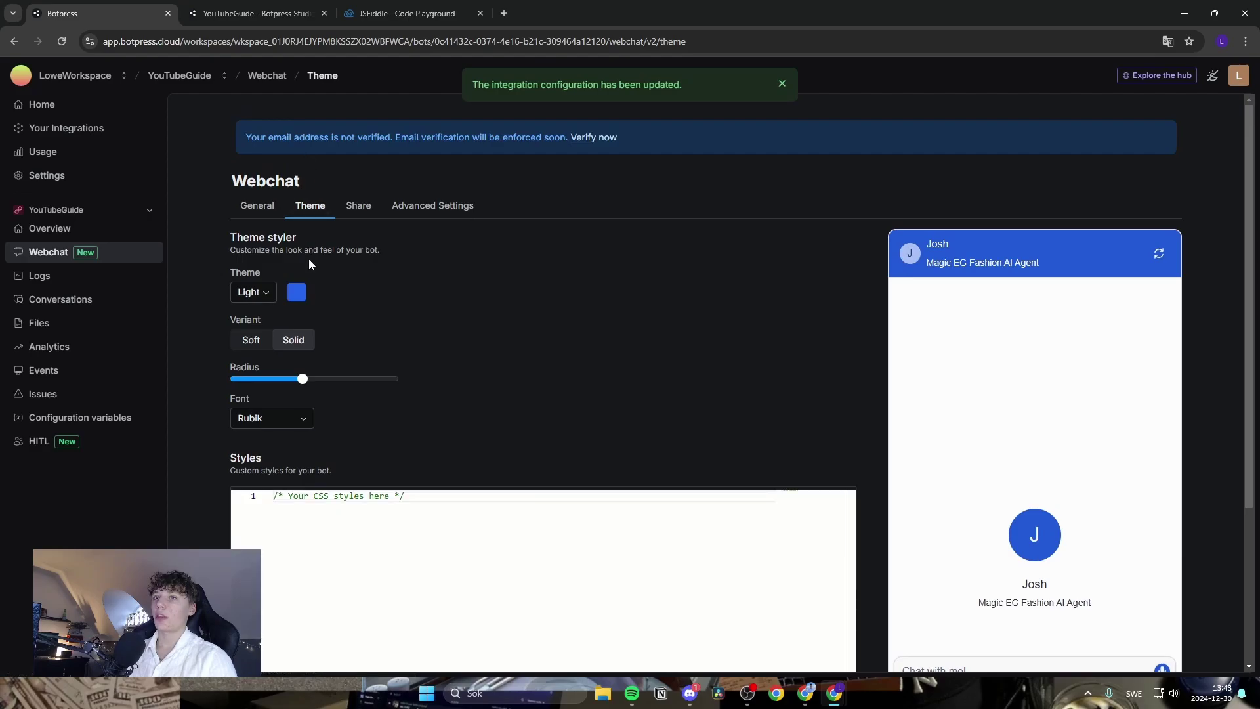
pyautogui.click(295, 294)
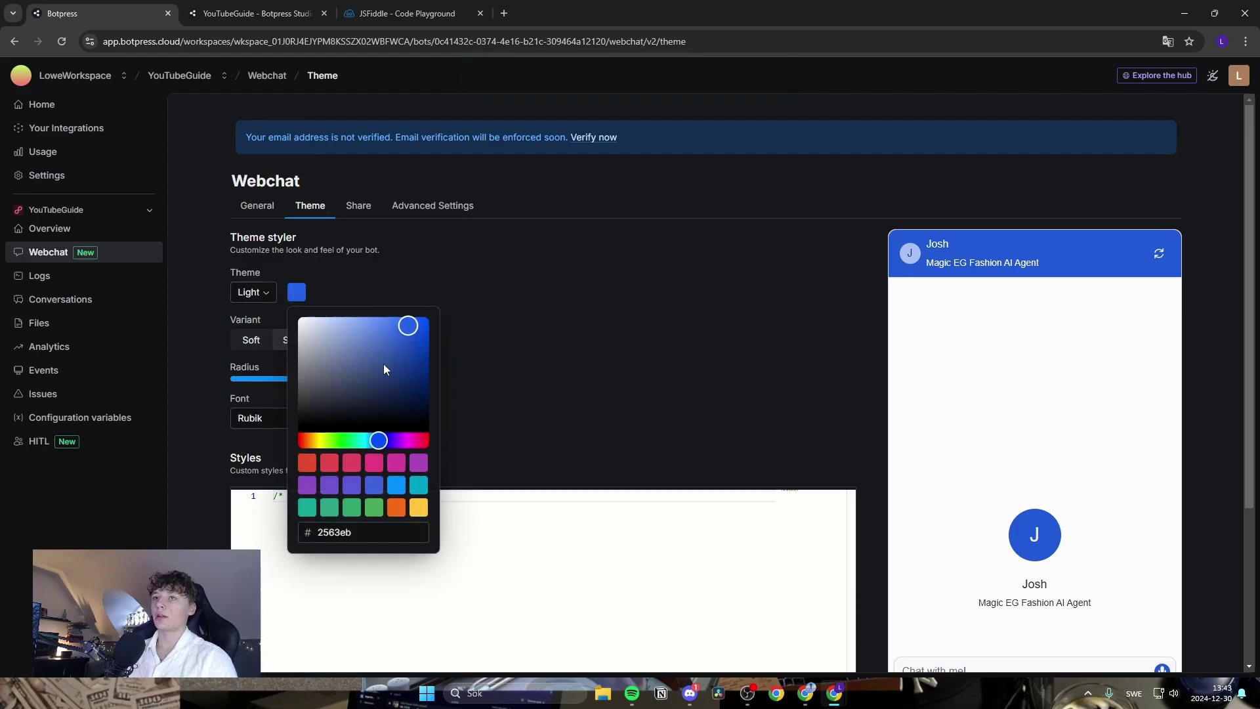
pyautogui.moveTo(379, 440); pyautogui.dragTo(367, 445)
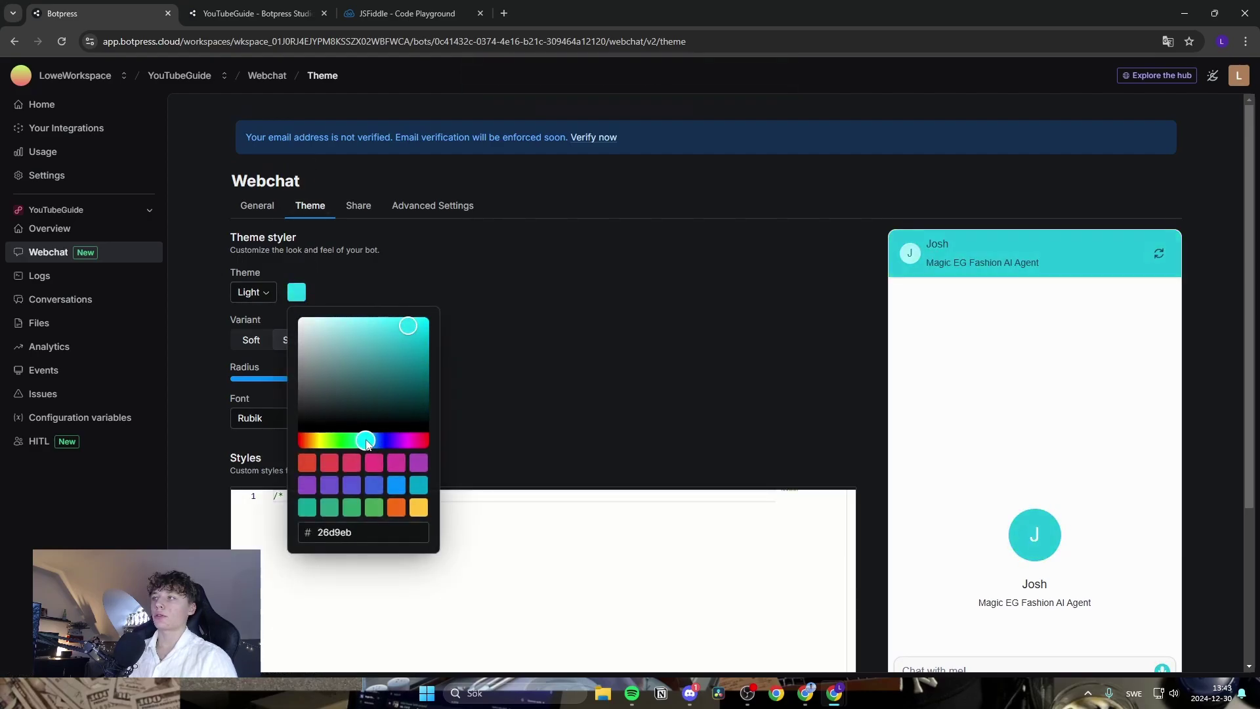
pyautogui.click(488, 300)
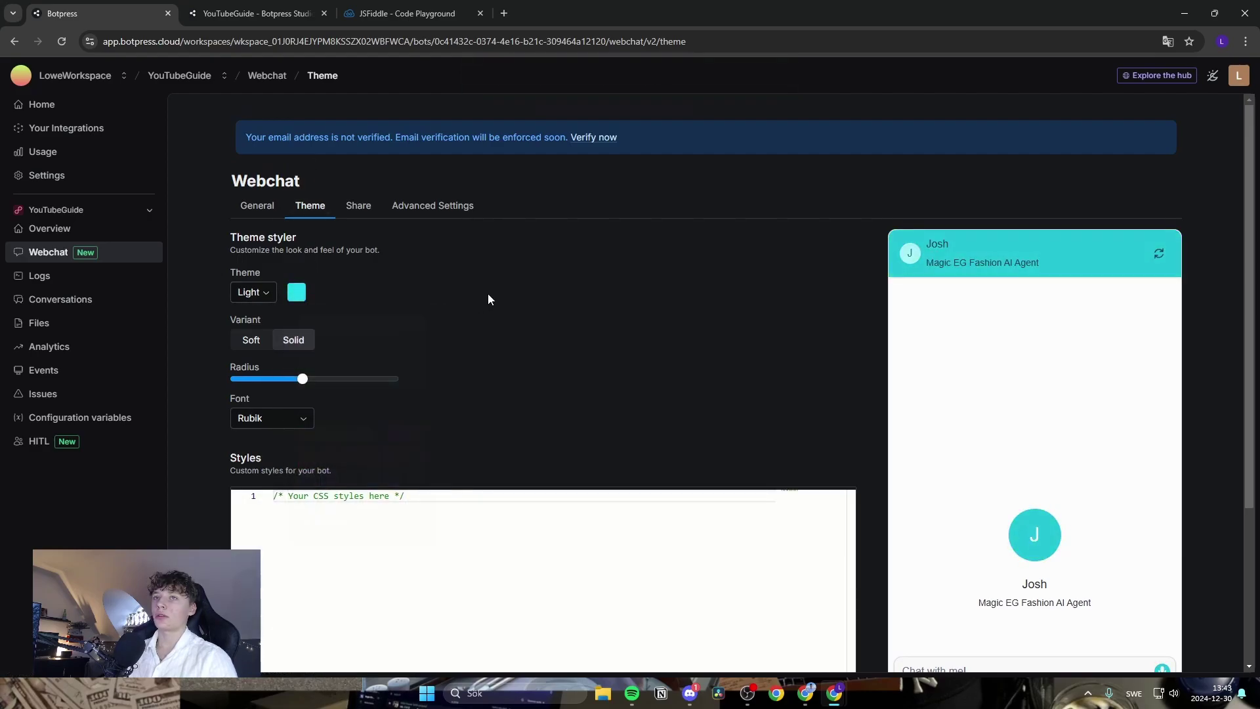
# Try the Soft variant, return to Solid, and increase the webchat corner radius to about 70 percent of its range
pyautogui.click(258, 341)
pyautogui.click(289, 340)
pyautogui.scroll(-1, 315, 341)
pyautogui.scroll(-1, 315, 342)
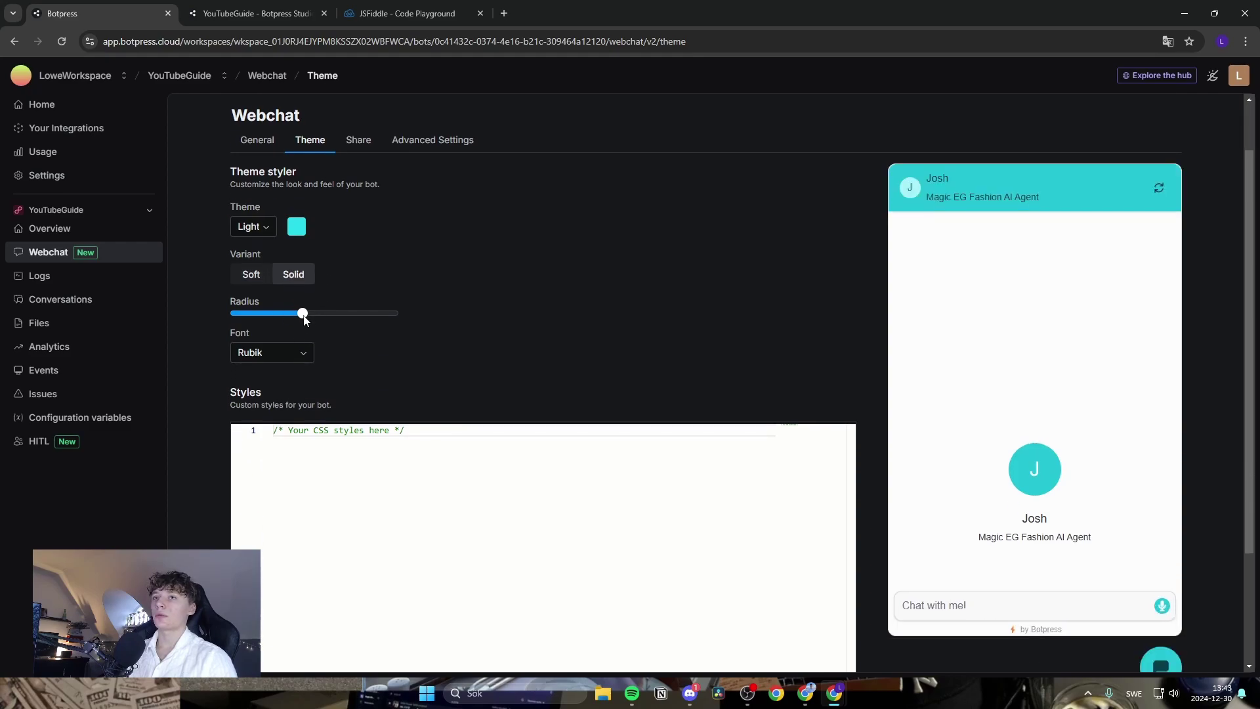
pyautogui.moveTo(302, 313); pyautogui.dragTo(355, 319)
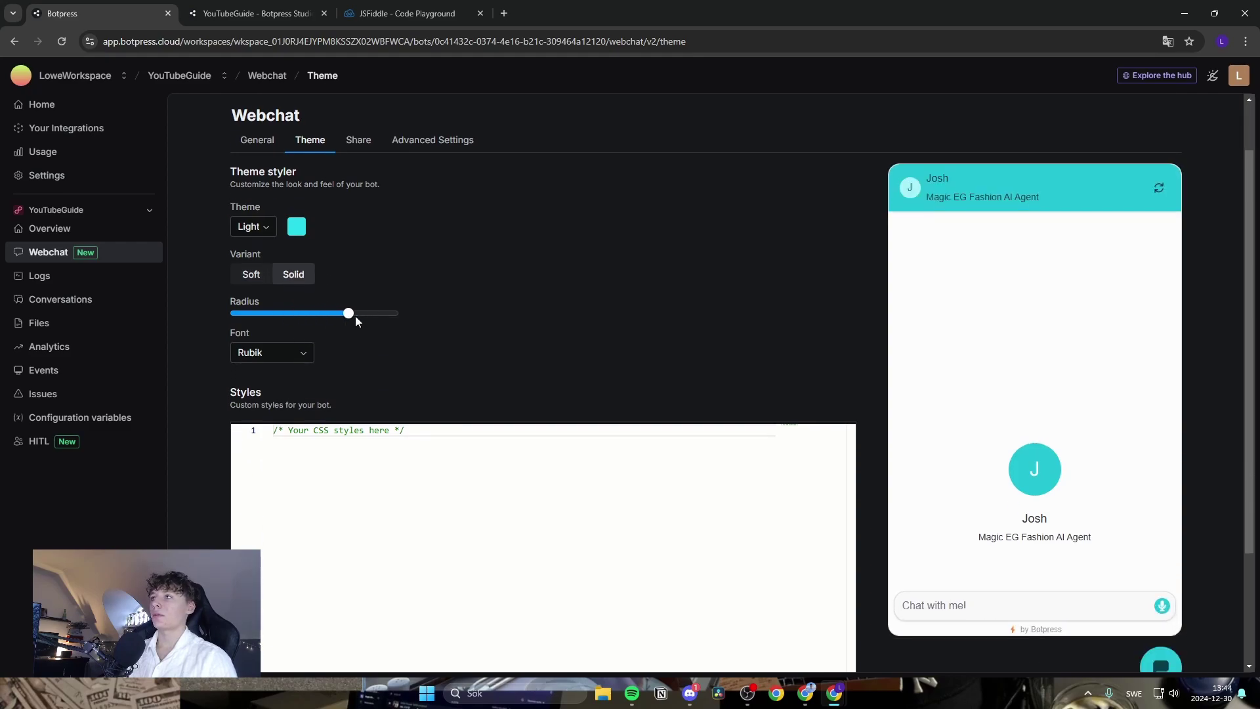
# Try Fira Code as the webchat font, then choose IBM Plex Sans
pyautogui.click(305, 352)
pyautogui.click(289, 440)
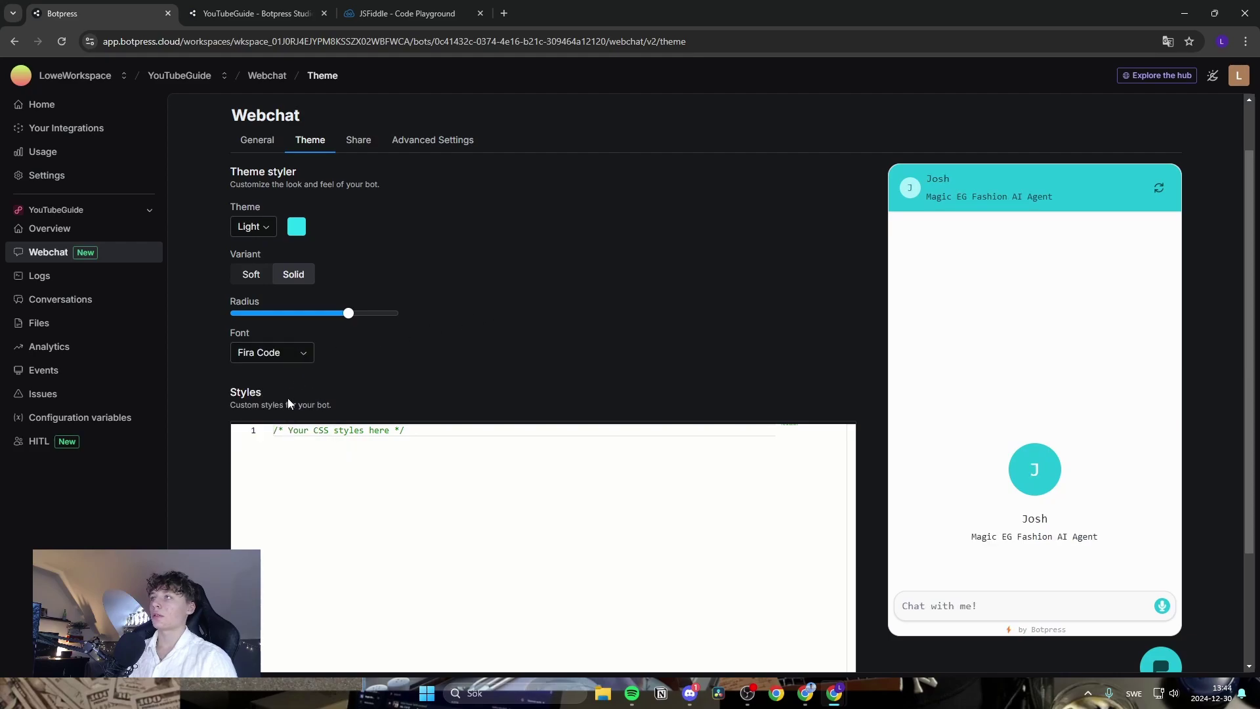
pyautogui.click(286, 349)
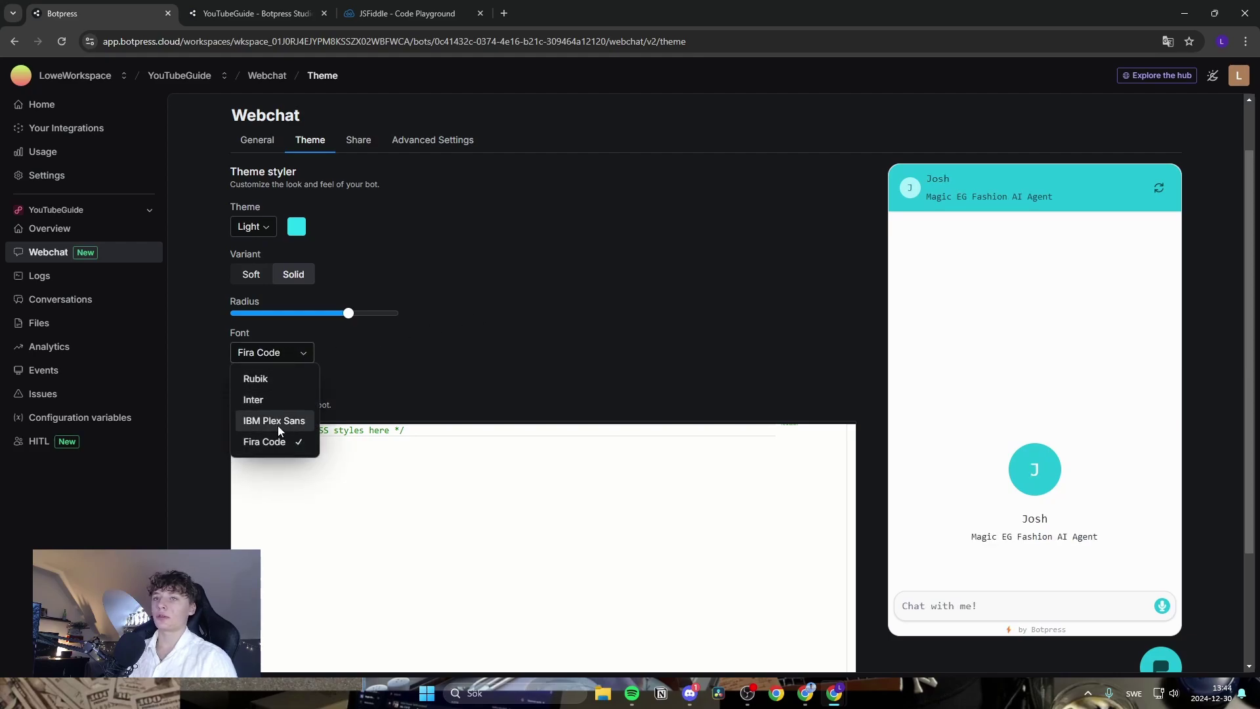
pyautogui.click(277, 426)
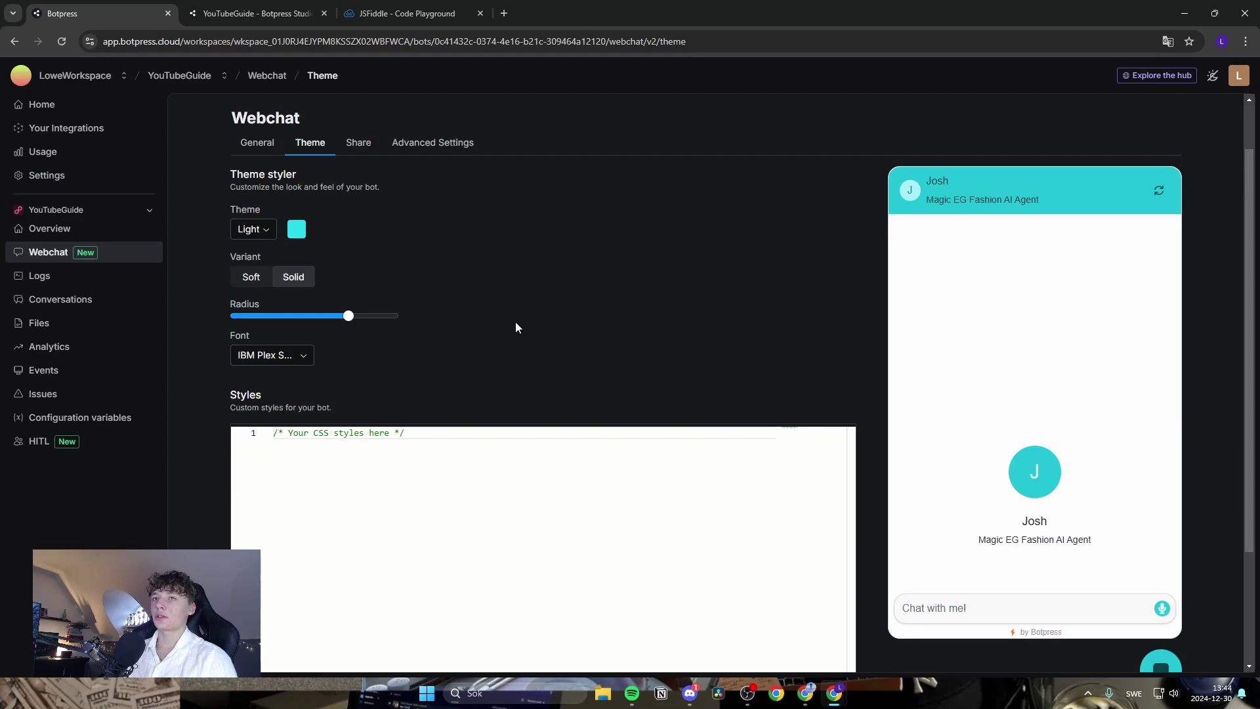
pyautogui.scroll(-2, 499, 318)
pyautogui.scroll(3, 458, 309)
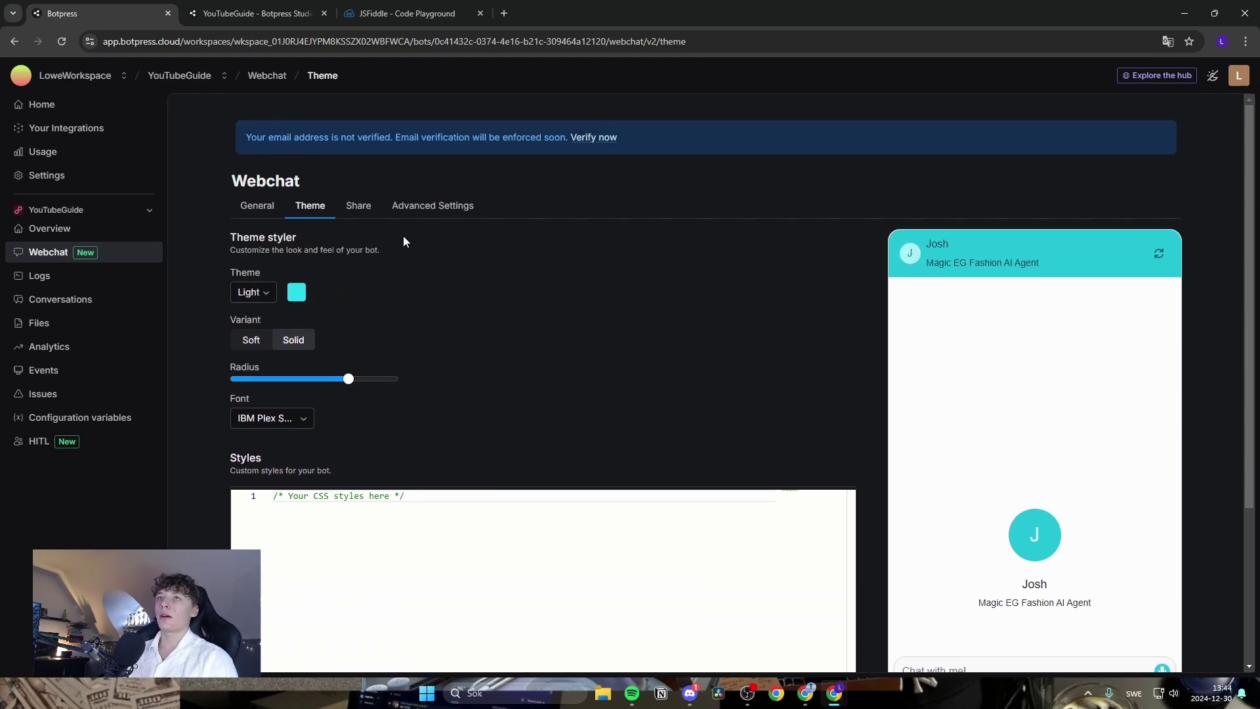
# Copy the webchat embed code, paste it into the HTML editor in JSFiddle and run the fiddle
pyautogui.click(361, 215)
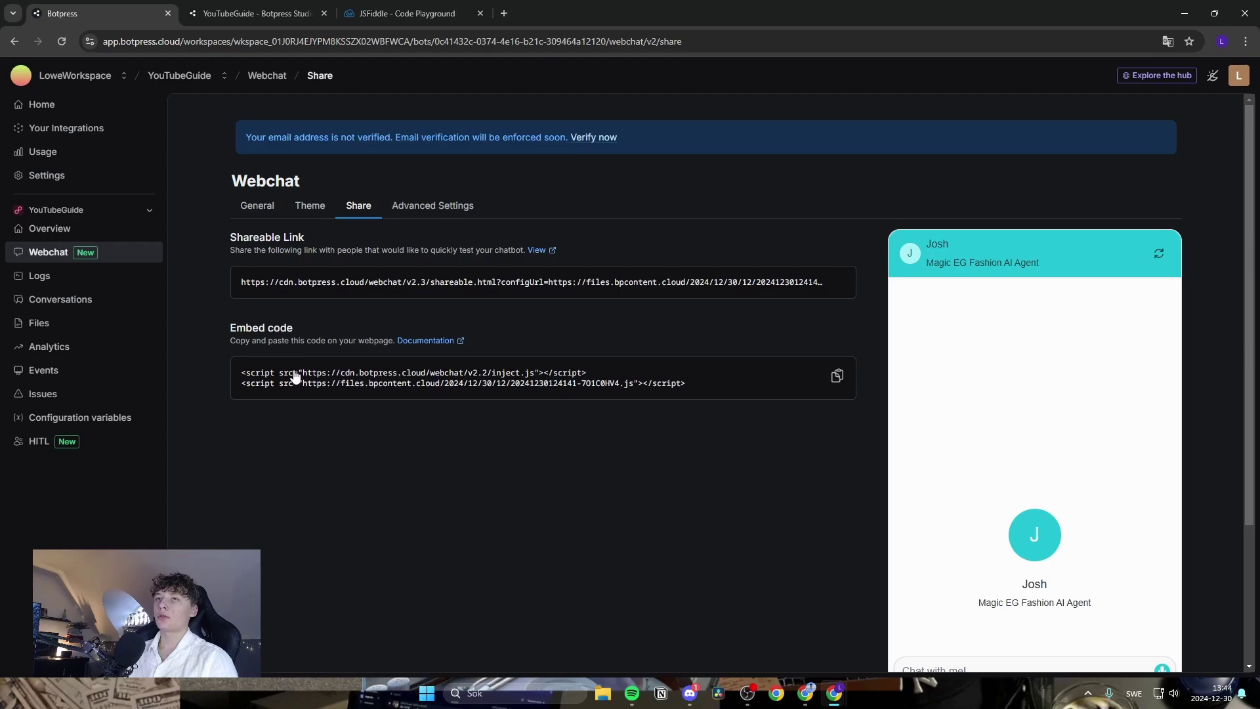
pyautogui.click(839, 378)
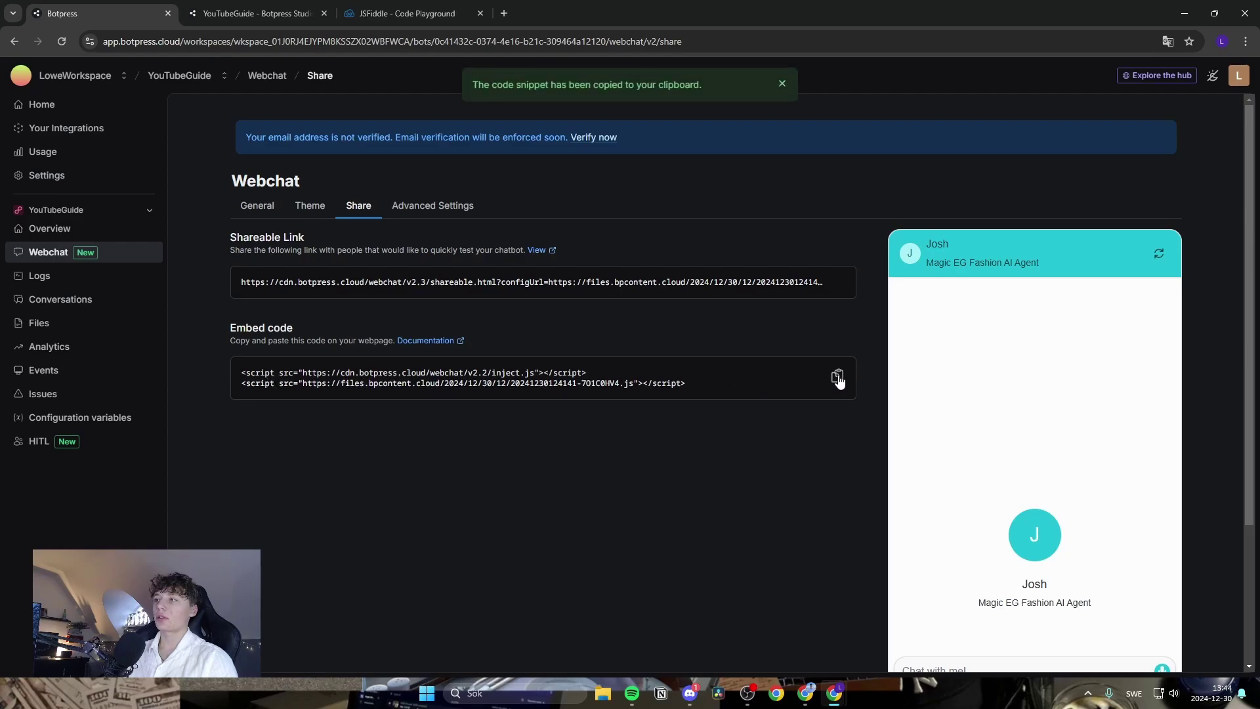
pyautogui.click(407, 14)
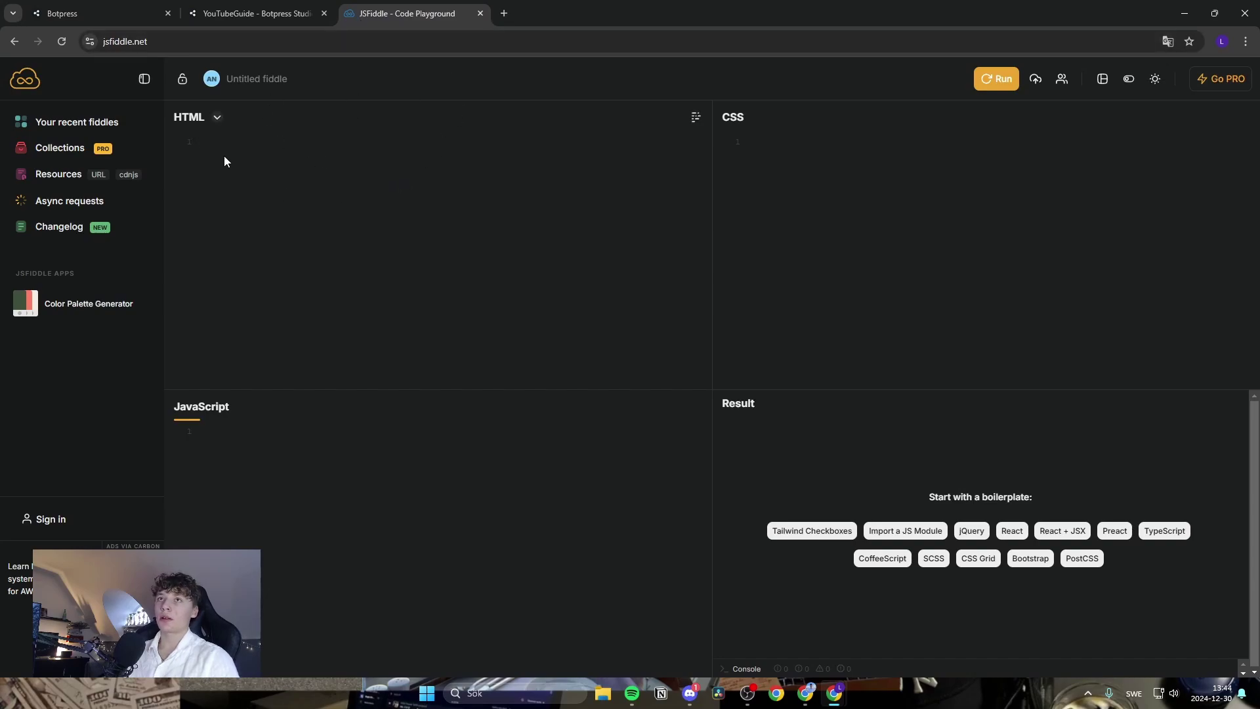
pyautogui.click(203, 143)
pyautogui.hotkey('ctrl', 'v')
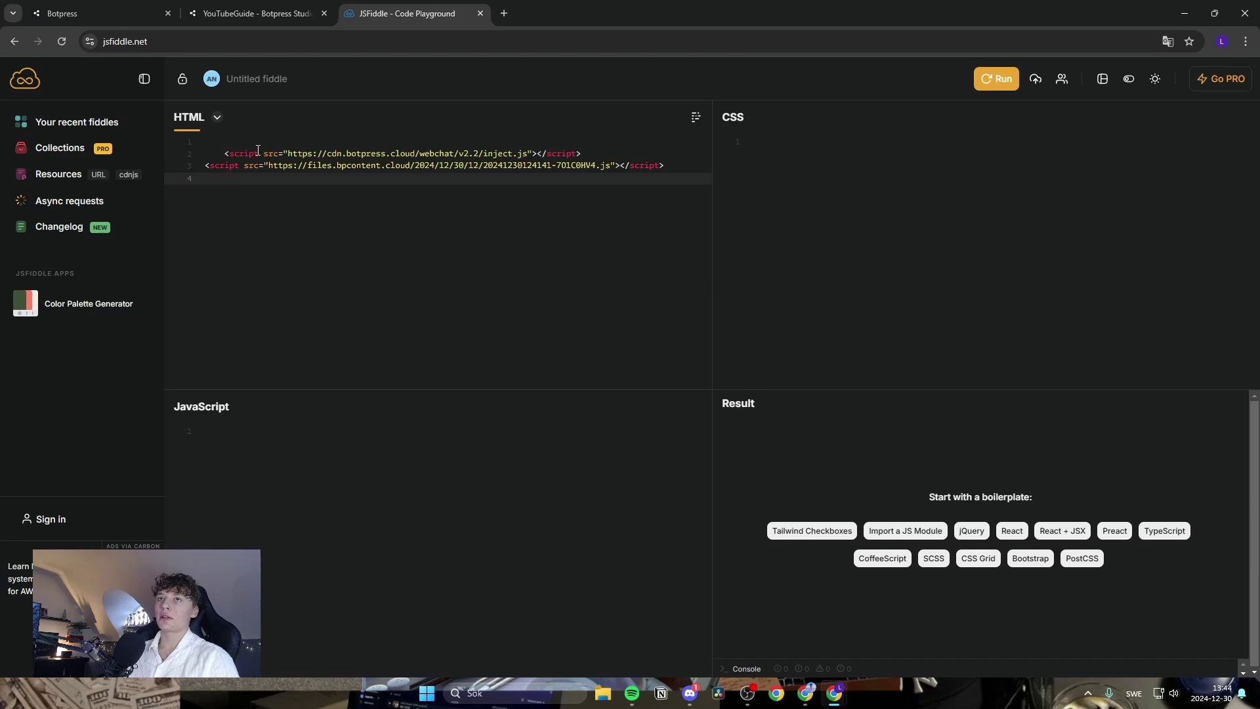
pyautogui.click(996, 80)
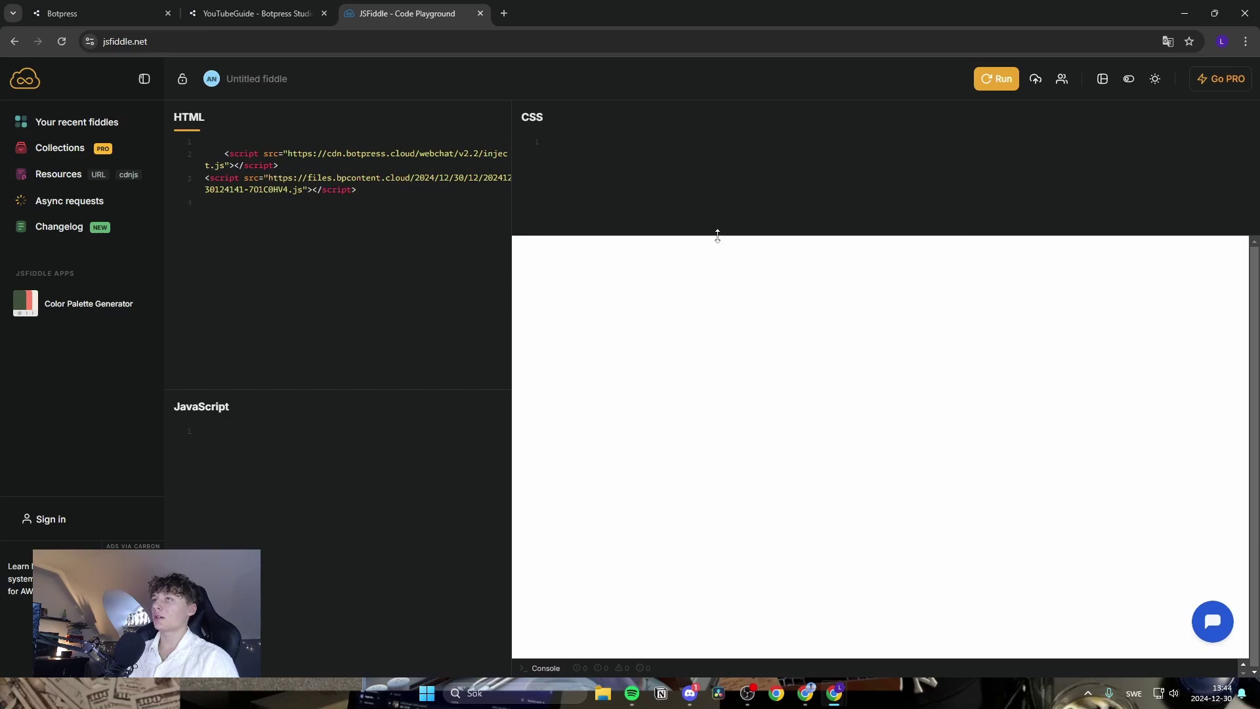
# Open the embedded webchat in the fiddle result and send the message "Hey"
pyautogui.click(1212, 620)
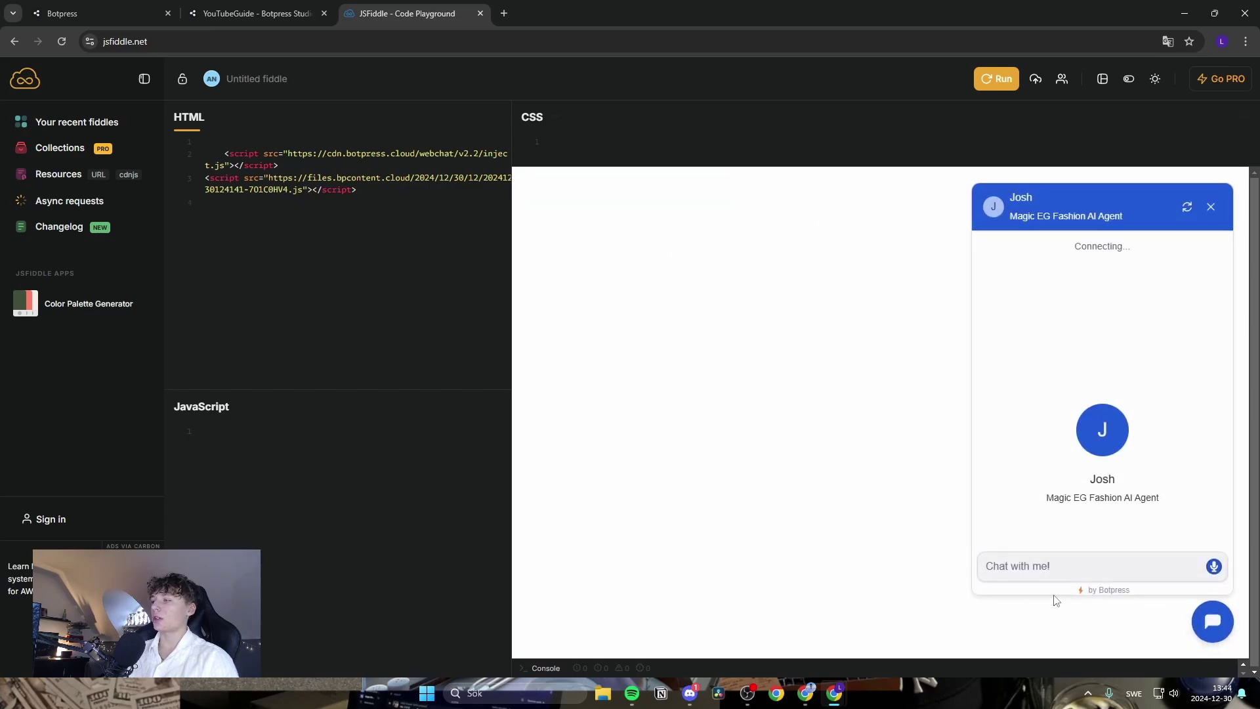
pyautogui.click(1031, 566)
pyautogui.write('Hey')
pyautogui.press('Return')
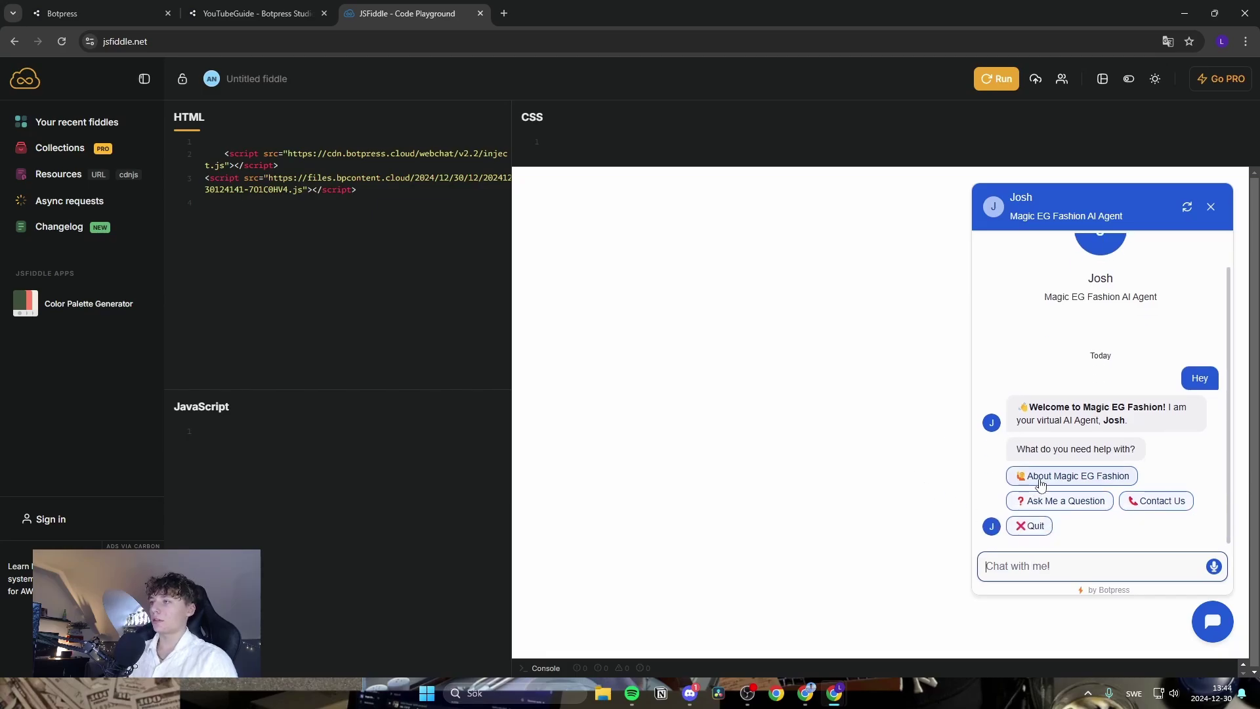
# Choose Ask Me a Question in the chat and send "How can I return my clothing?"
pyautogui.click(1059, 501)
pyautogui.click(1062, 563)
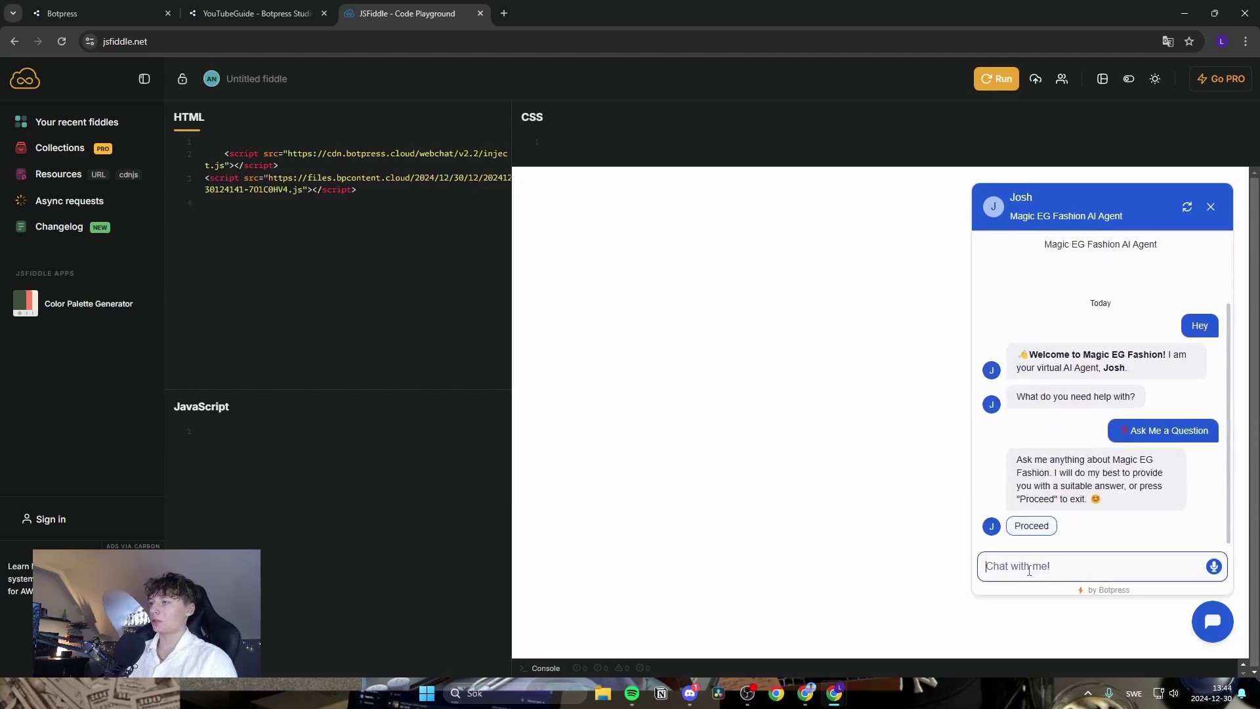
pyautogui.write('How can I re')
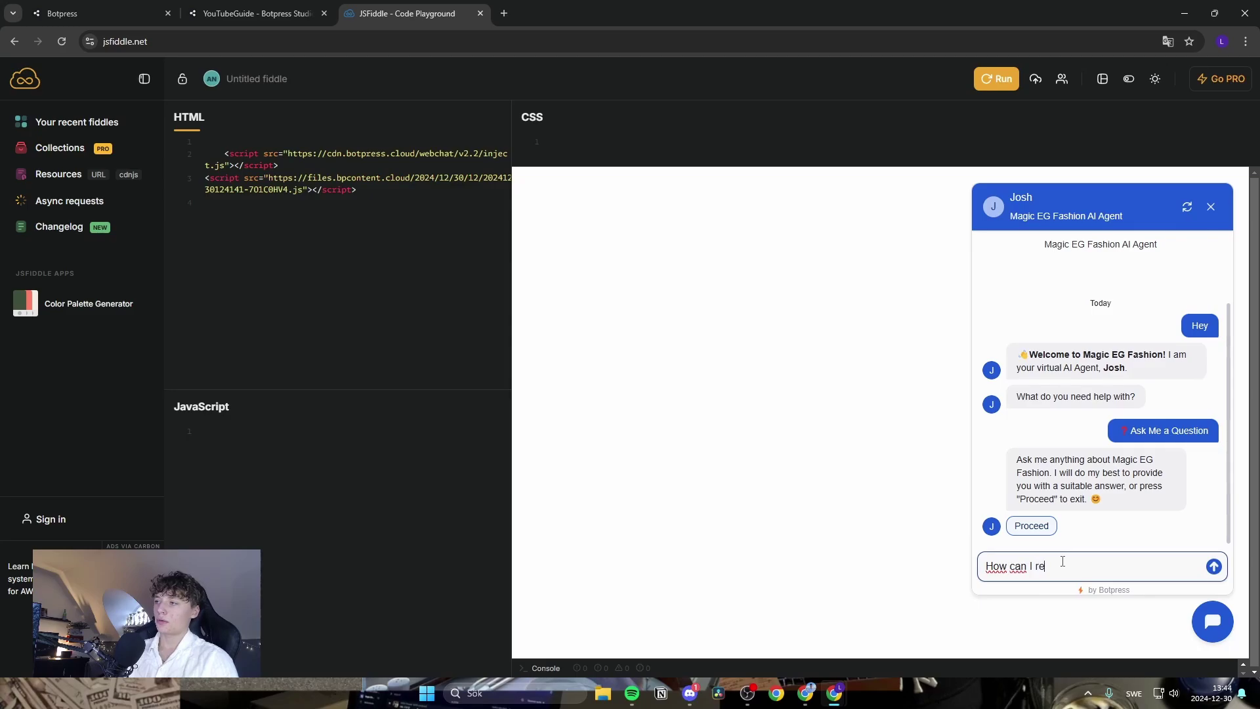
pyautogui.write('turn my clothing?')
pyautogui.press('Return')
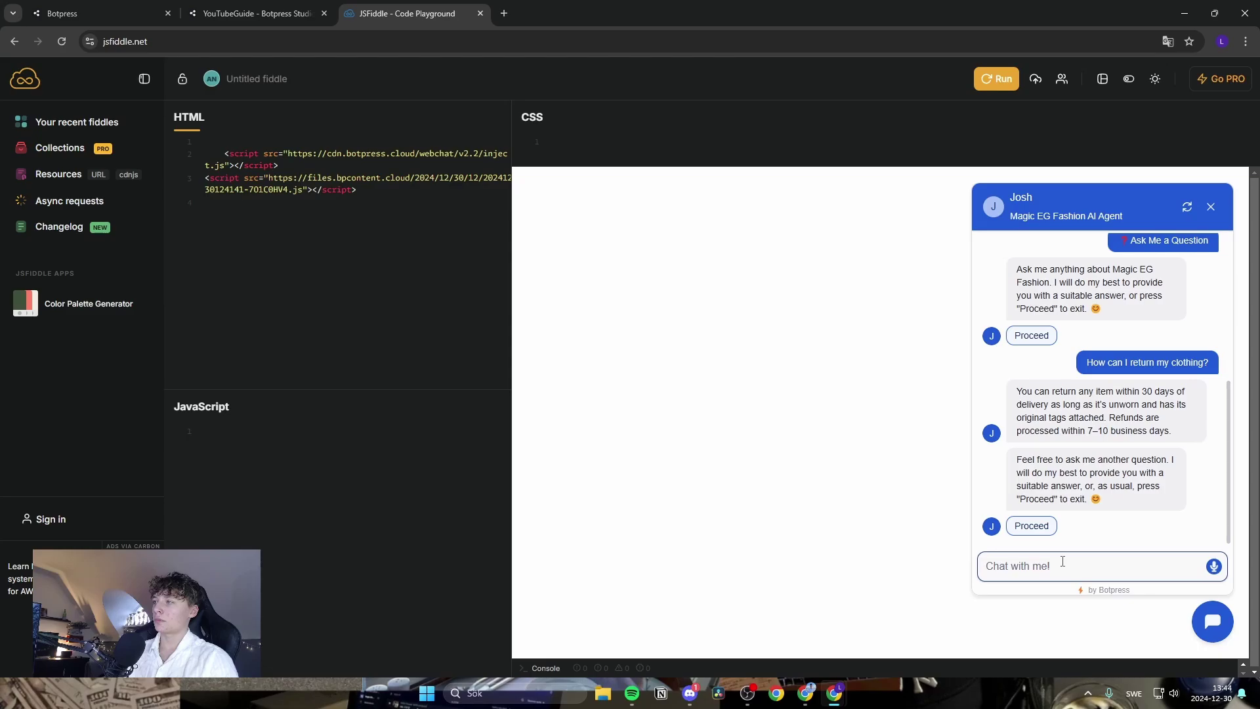
# Exit the question flow with Proceed and choose Contact Us in the chat
pyautogui.click(1037, 527)
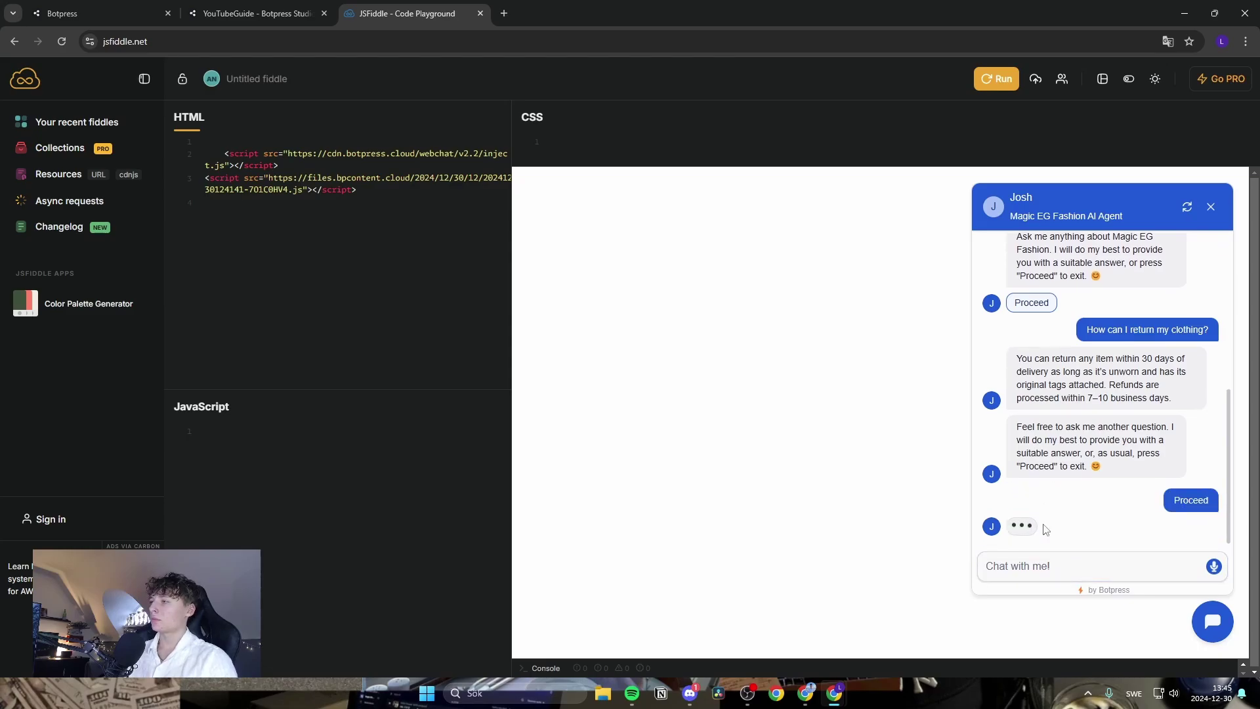
pyautogui.click(1176, 506)
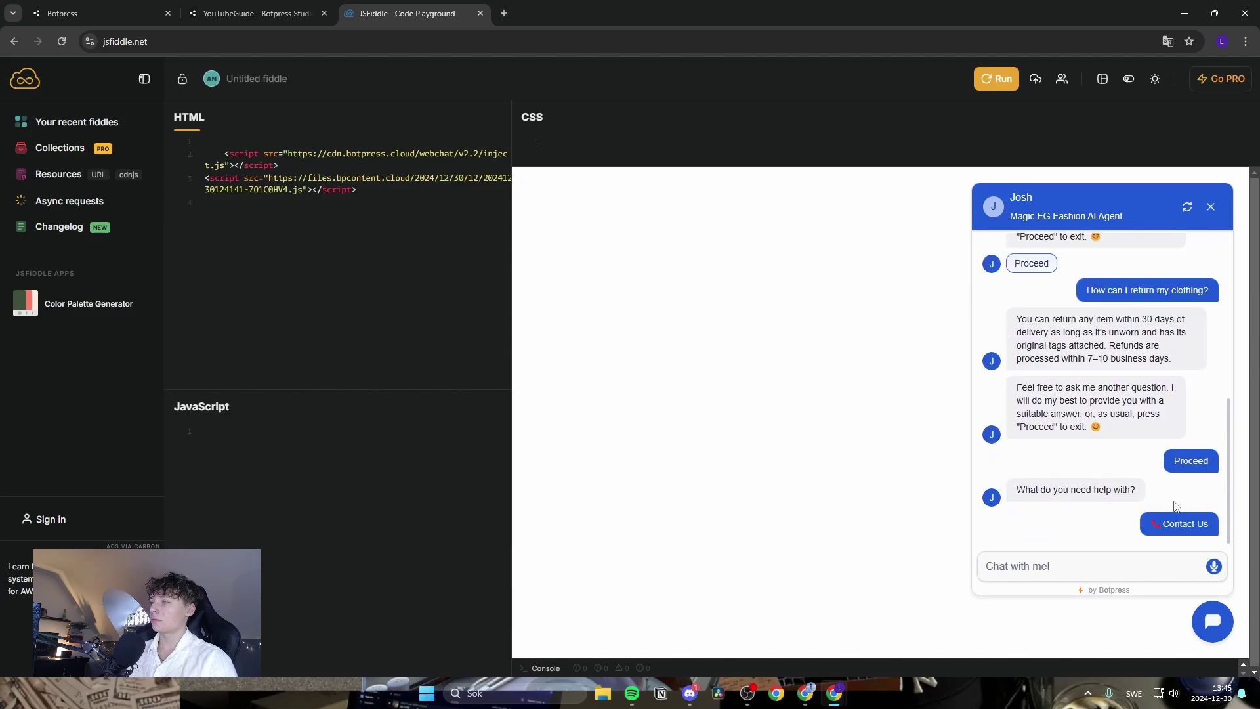